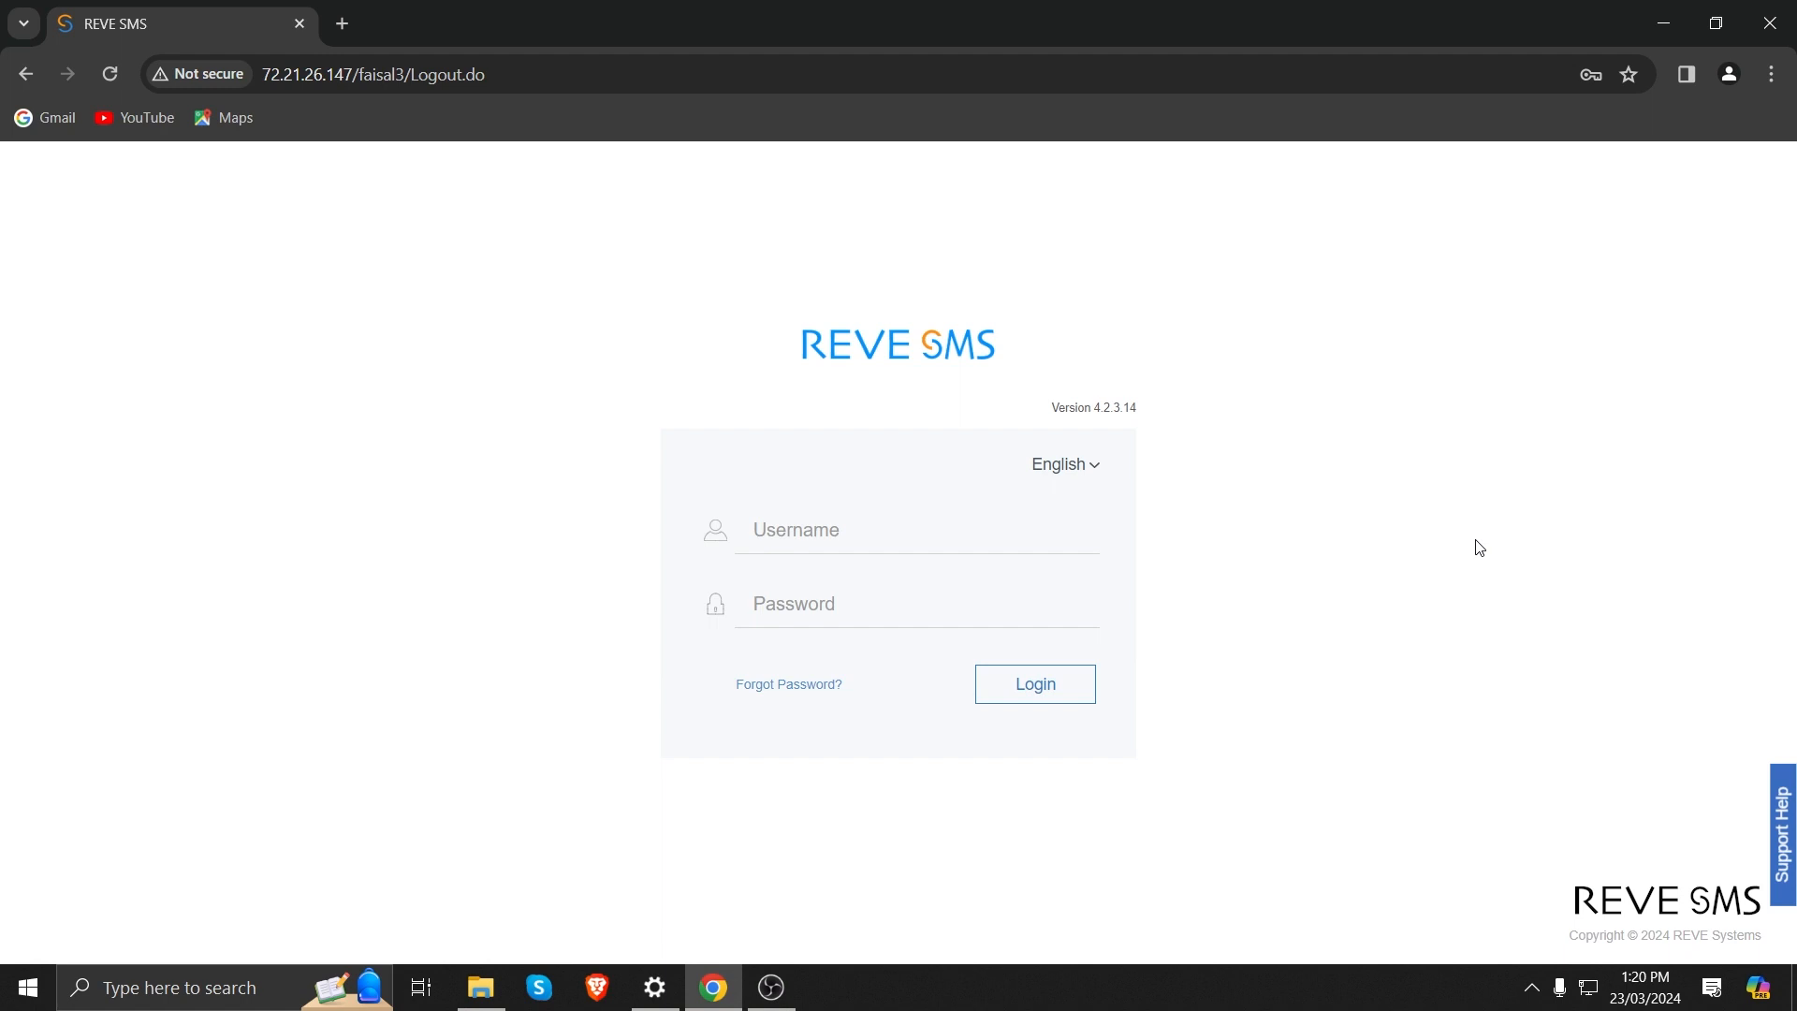
# Log in to the portal with the username Reseller_1 and the account password.
pyautogui.click(858, 541)
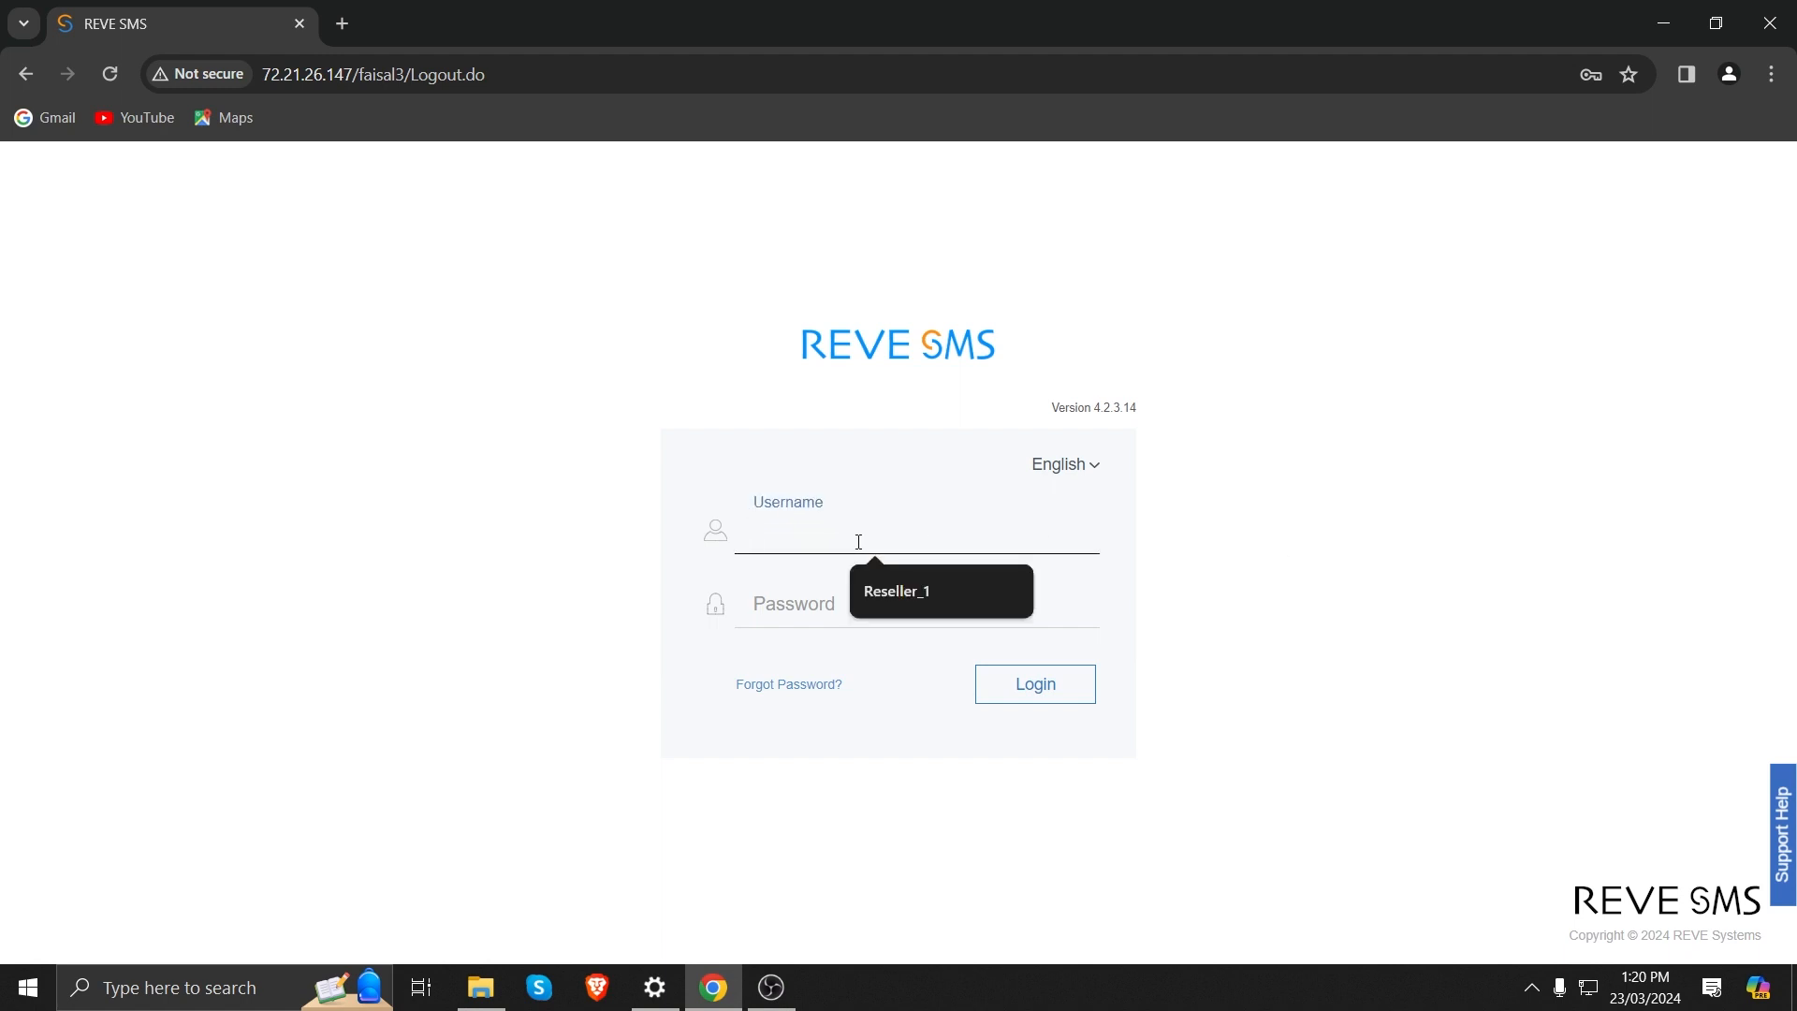
pyautogui.press('Down')
pyautogui.press('Return')
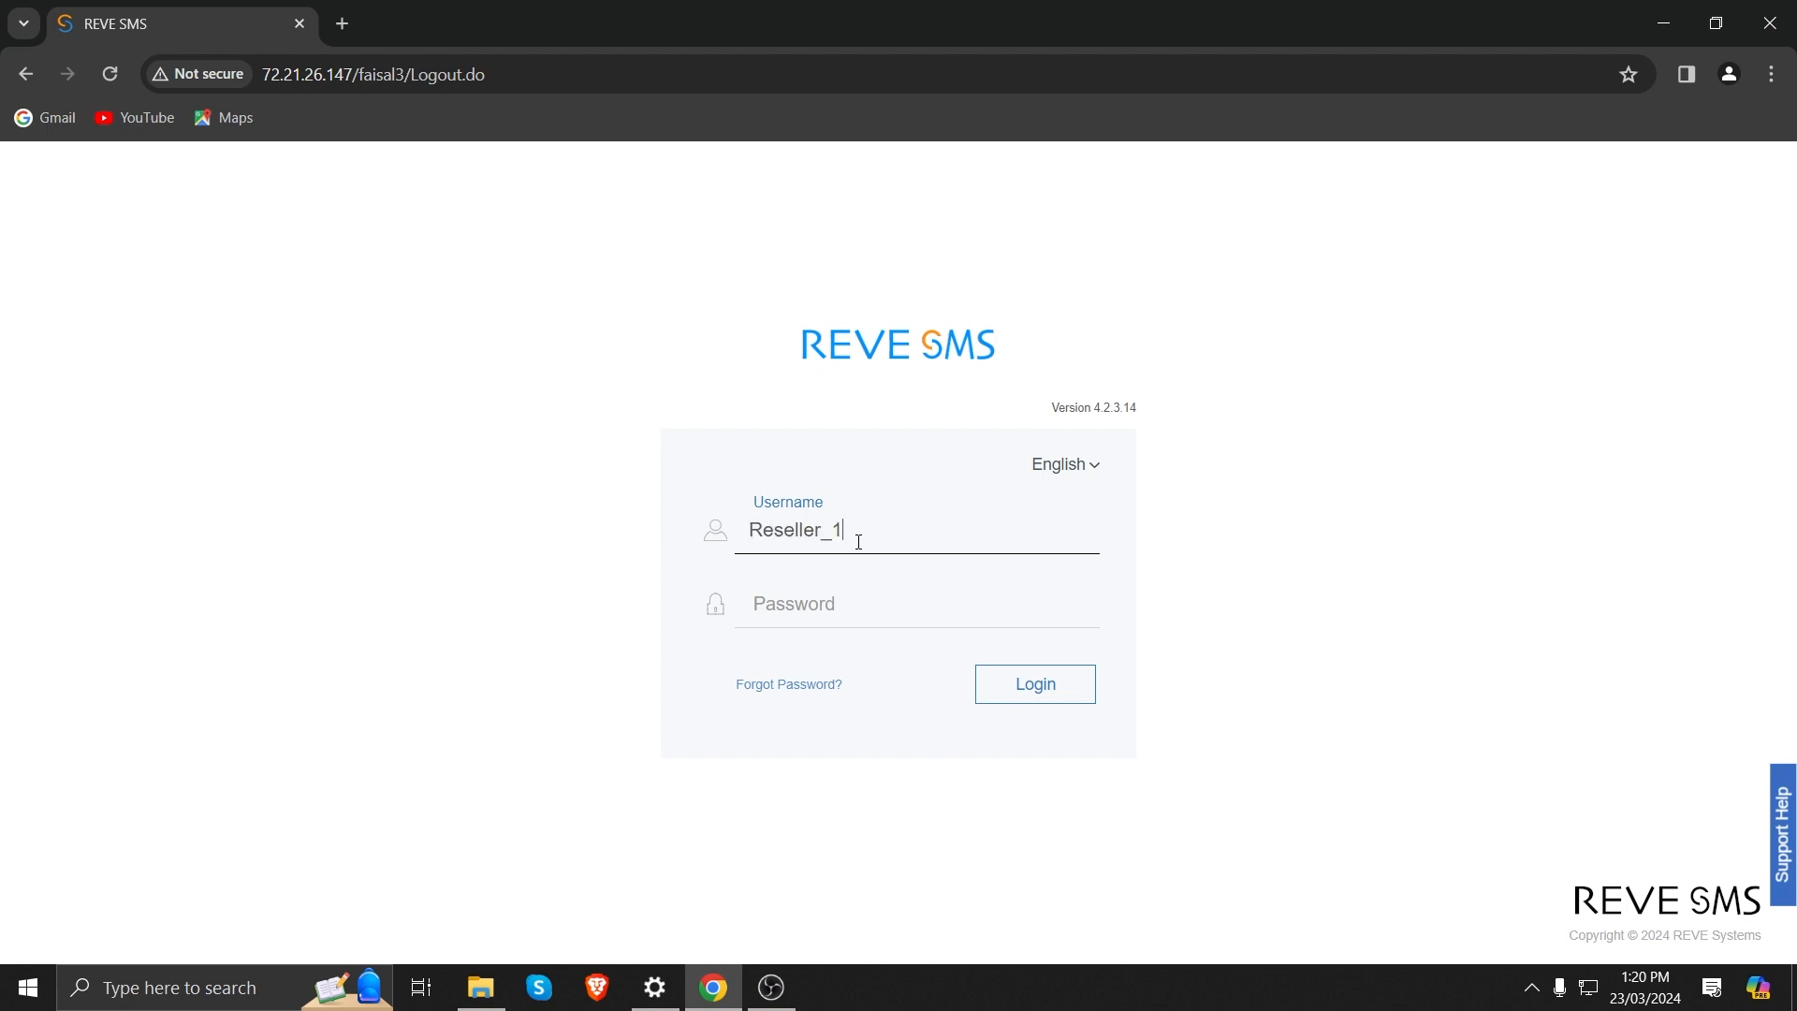
pyautogui.press('Tab')
pyautogui.write('••••••')
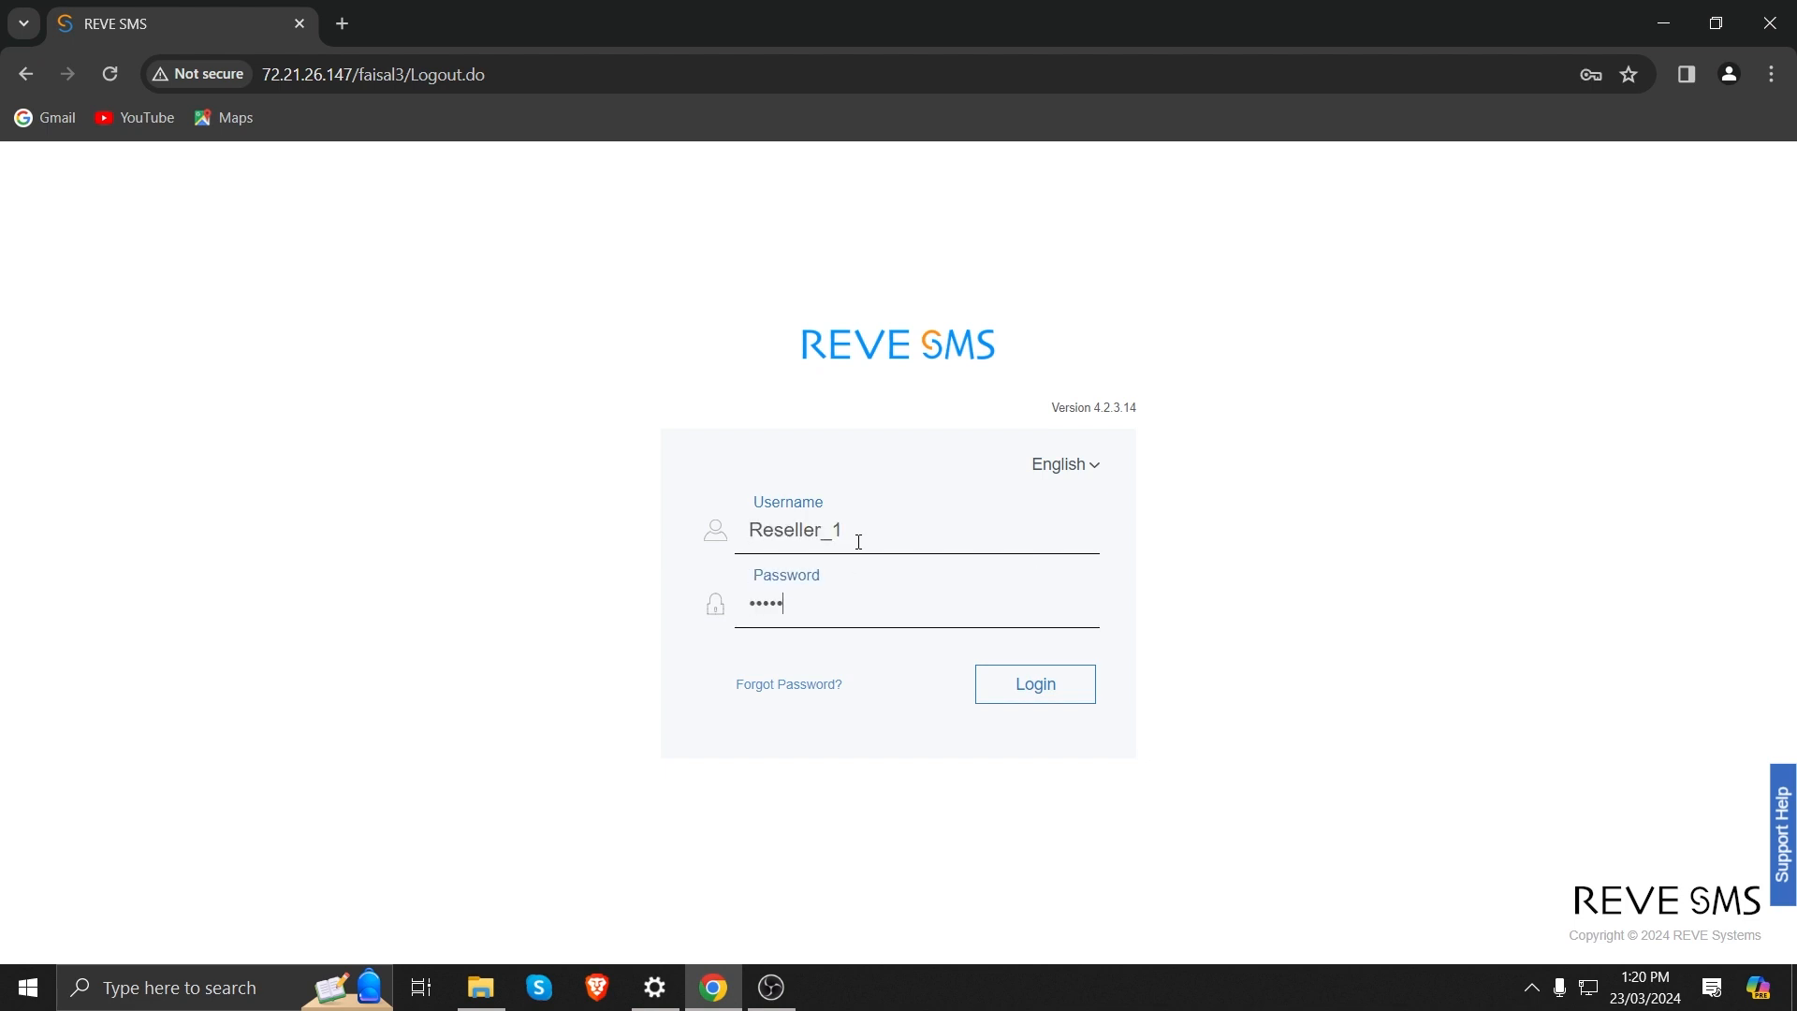
pyautogui.press('Return')
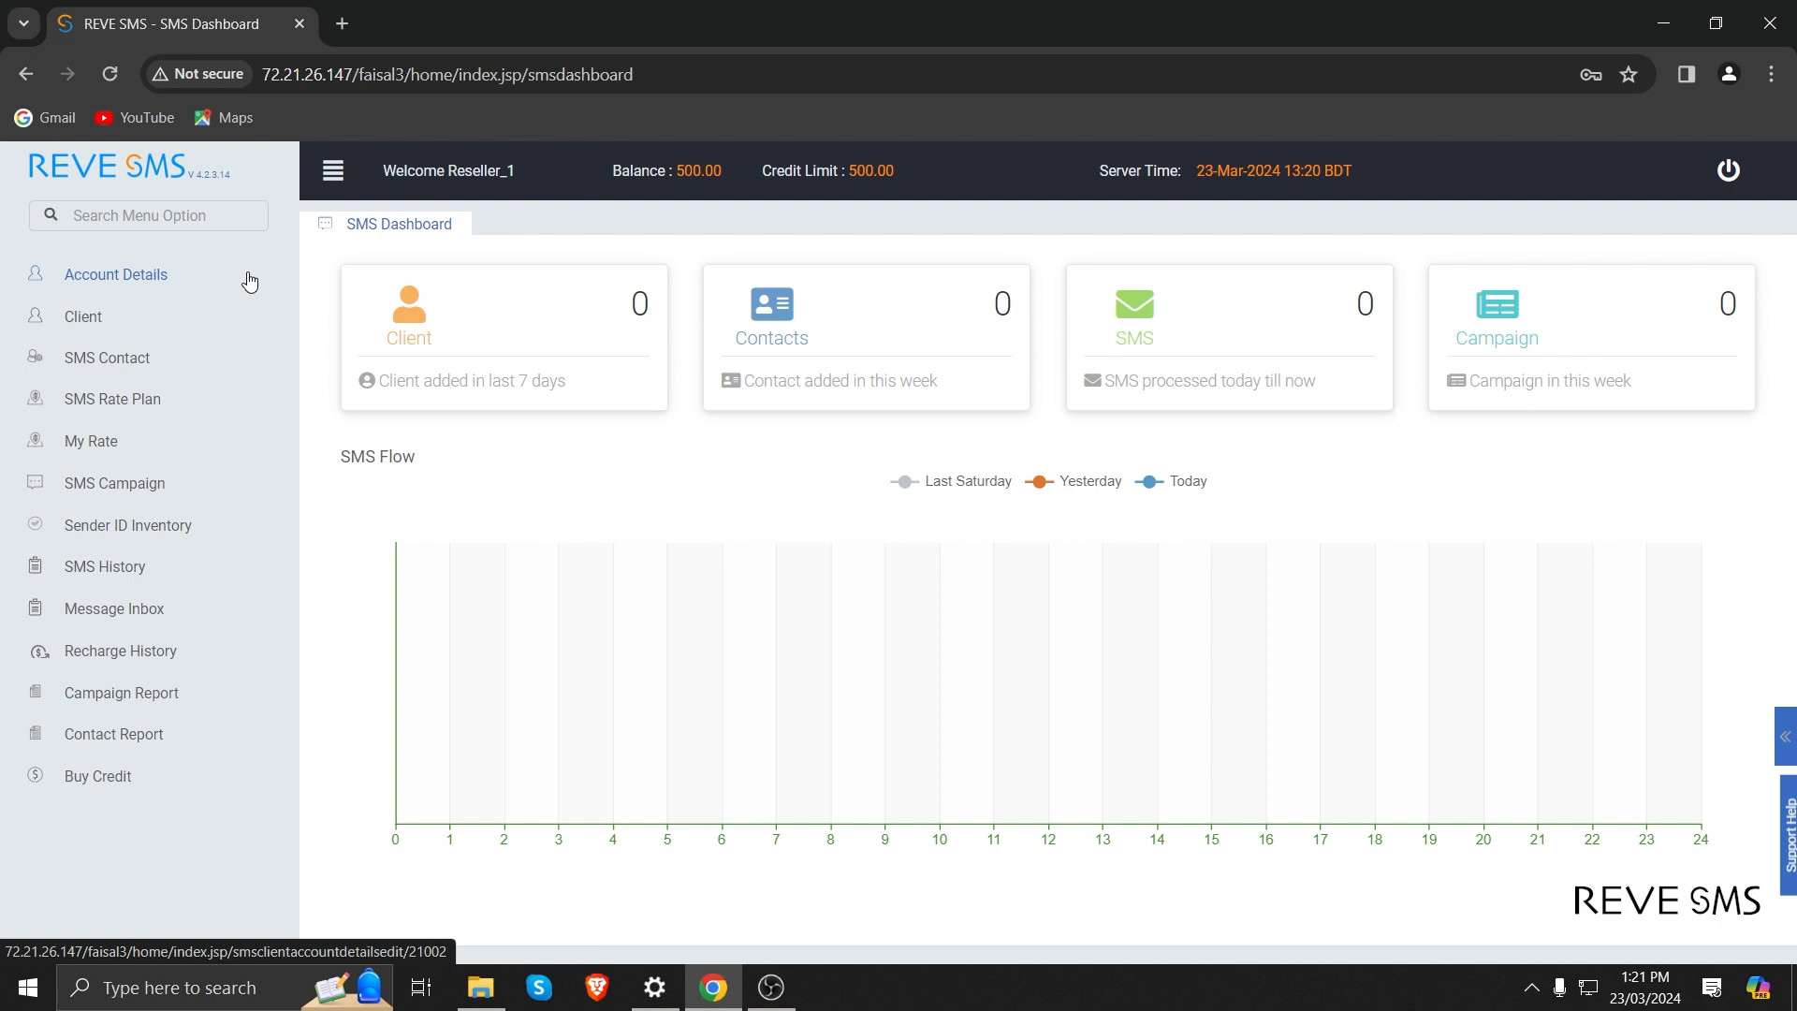
# Open the reseller's account details and review the login IP, contact information and billing contact fields.
pyautogui.click(138, 275)
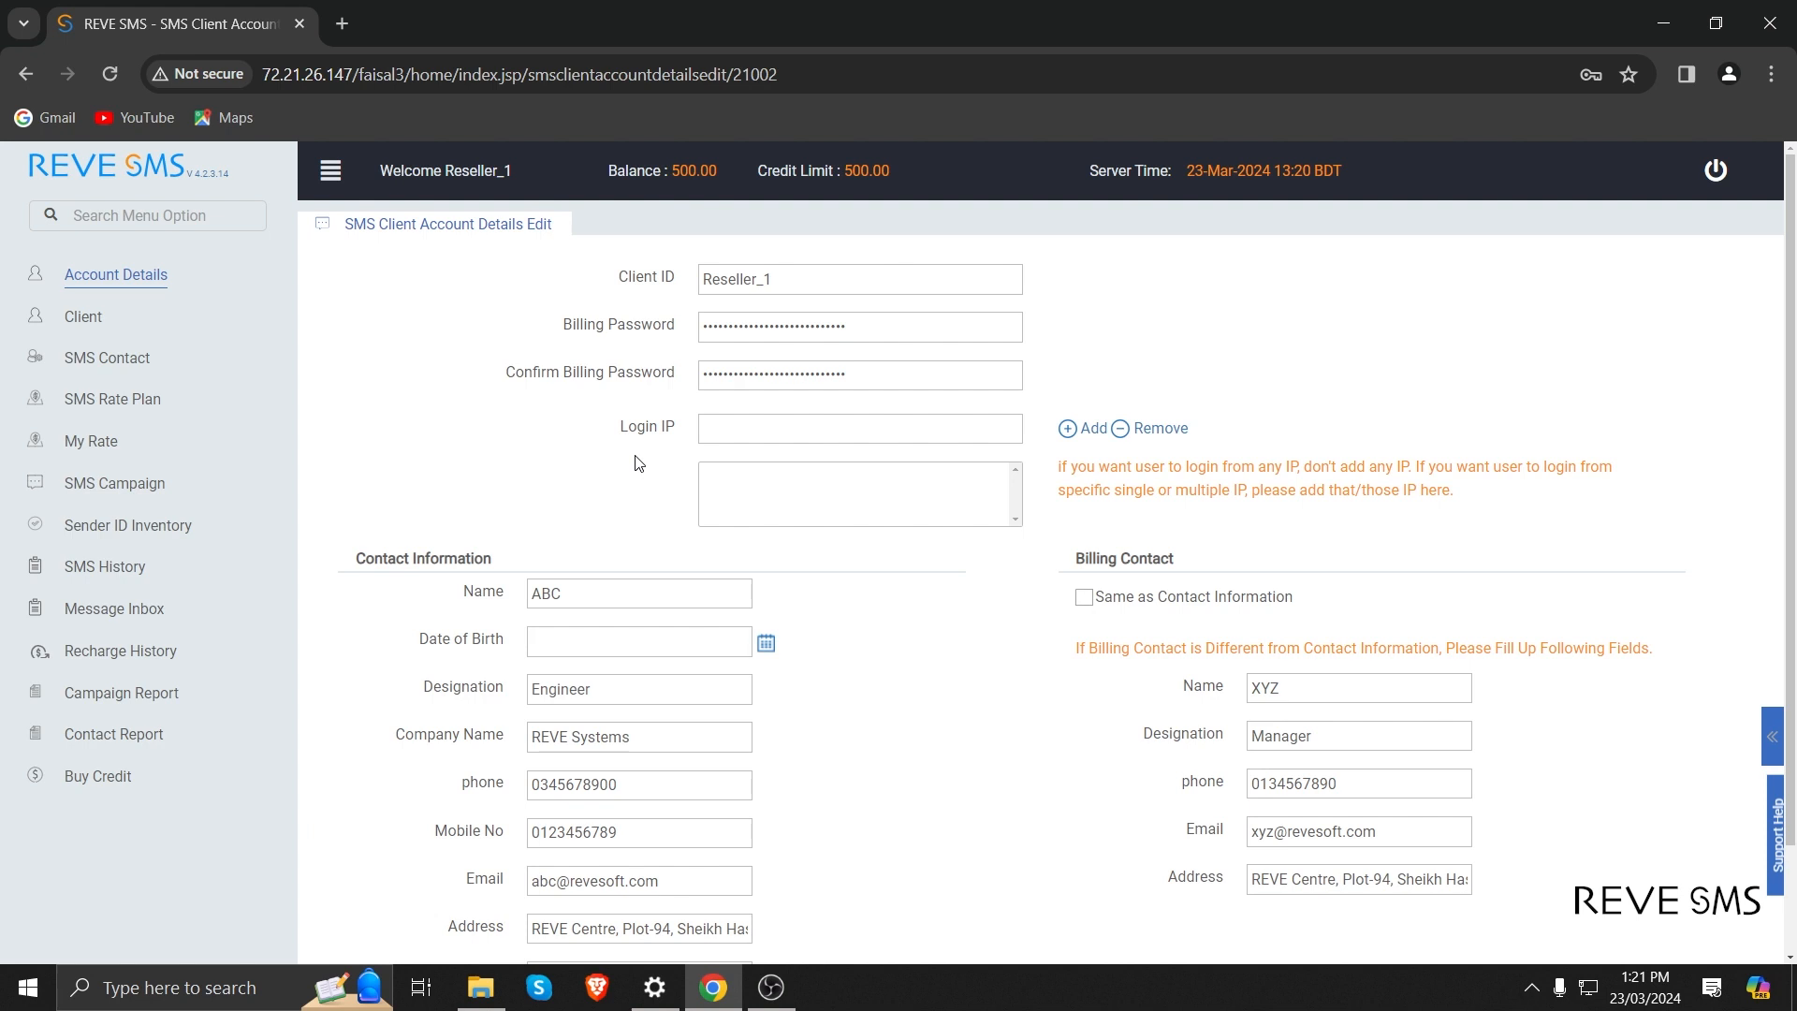
pyautogui.click(795, 429)
pyautogui.click(560, 447)
pyautogui.scroll(-2, 577, 470)
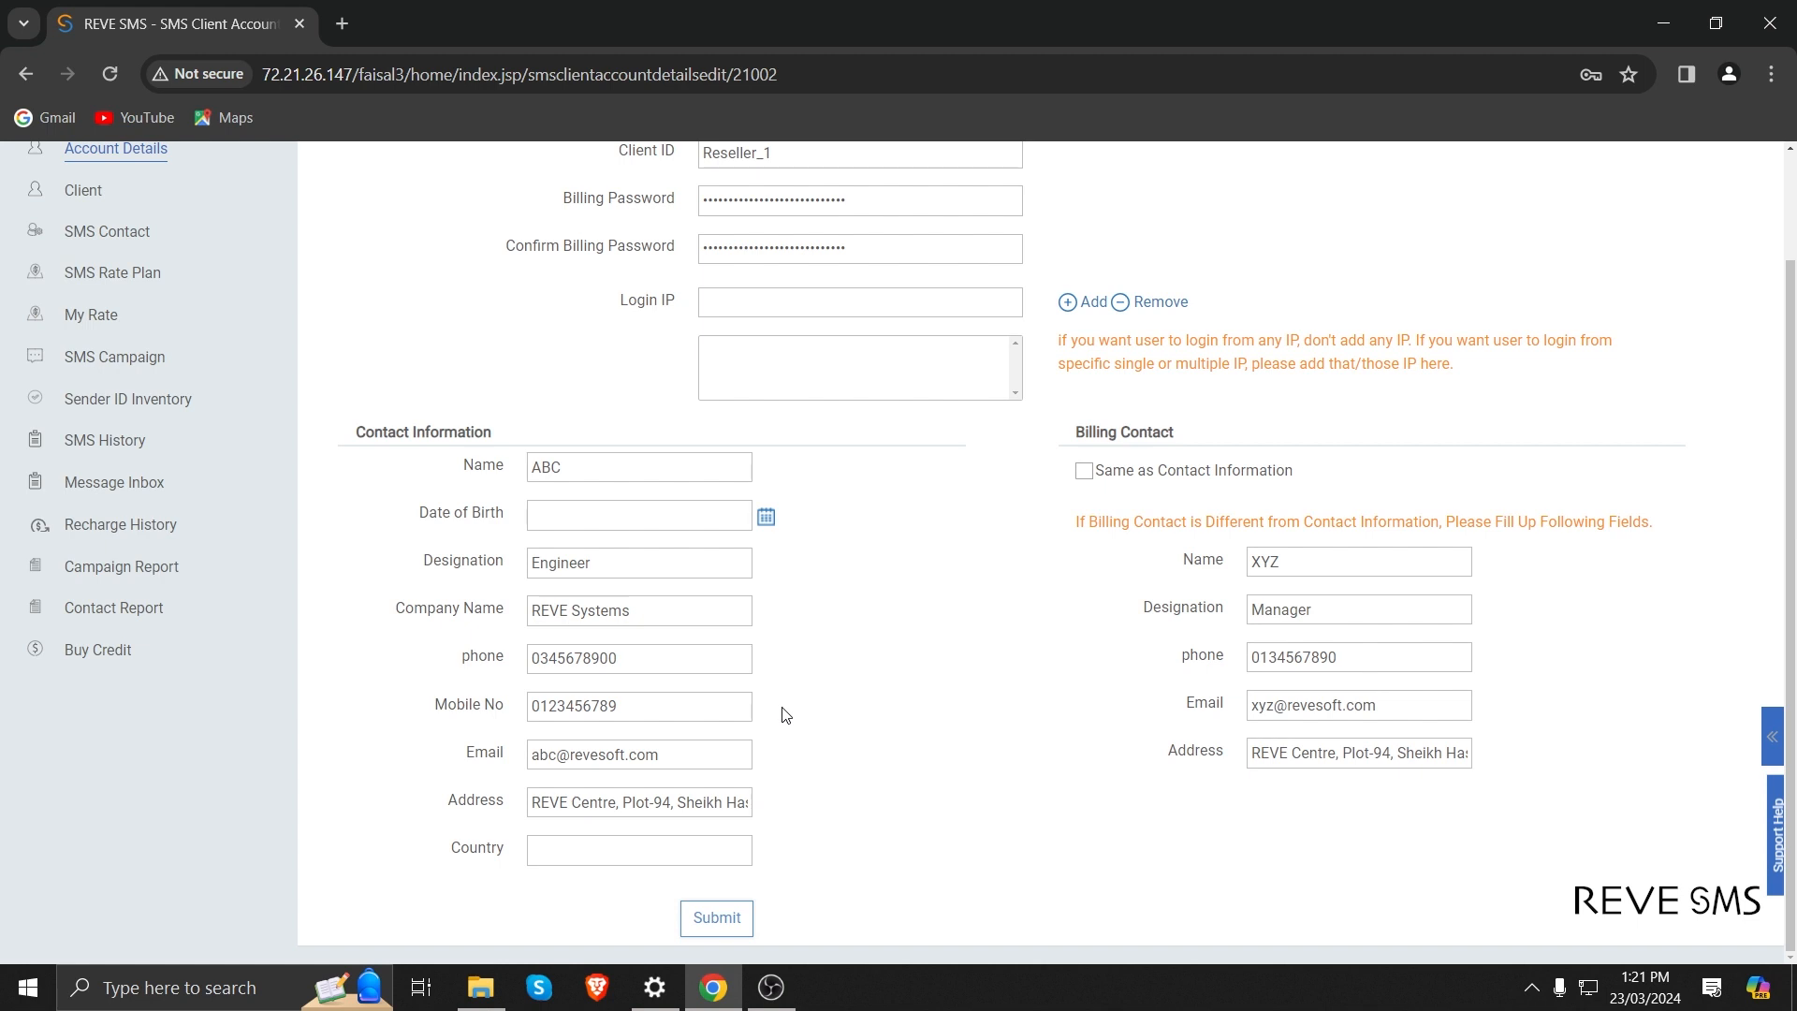
pyautogui.scroll(2, 785, 715)
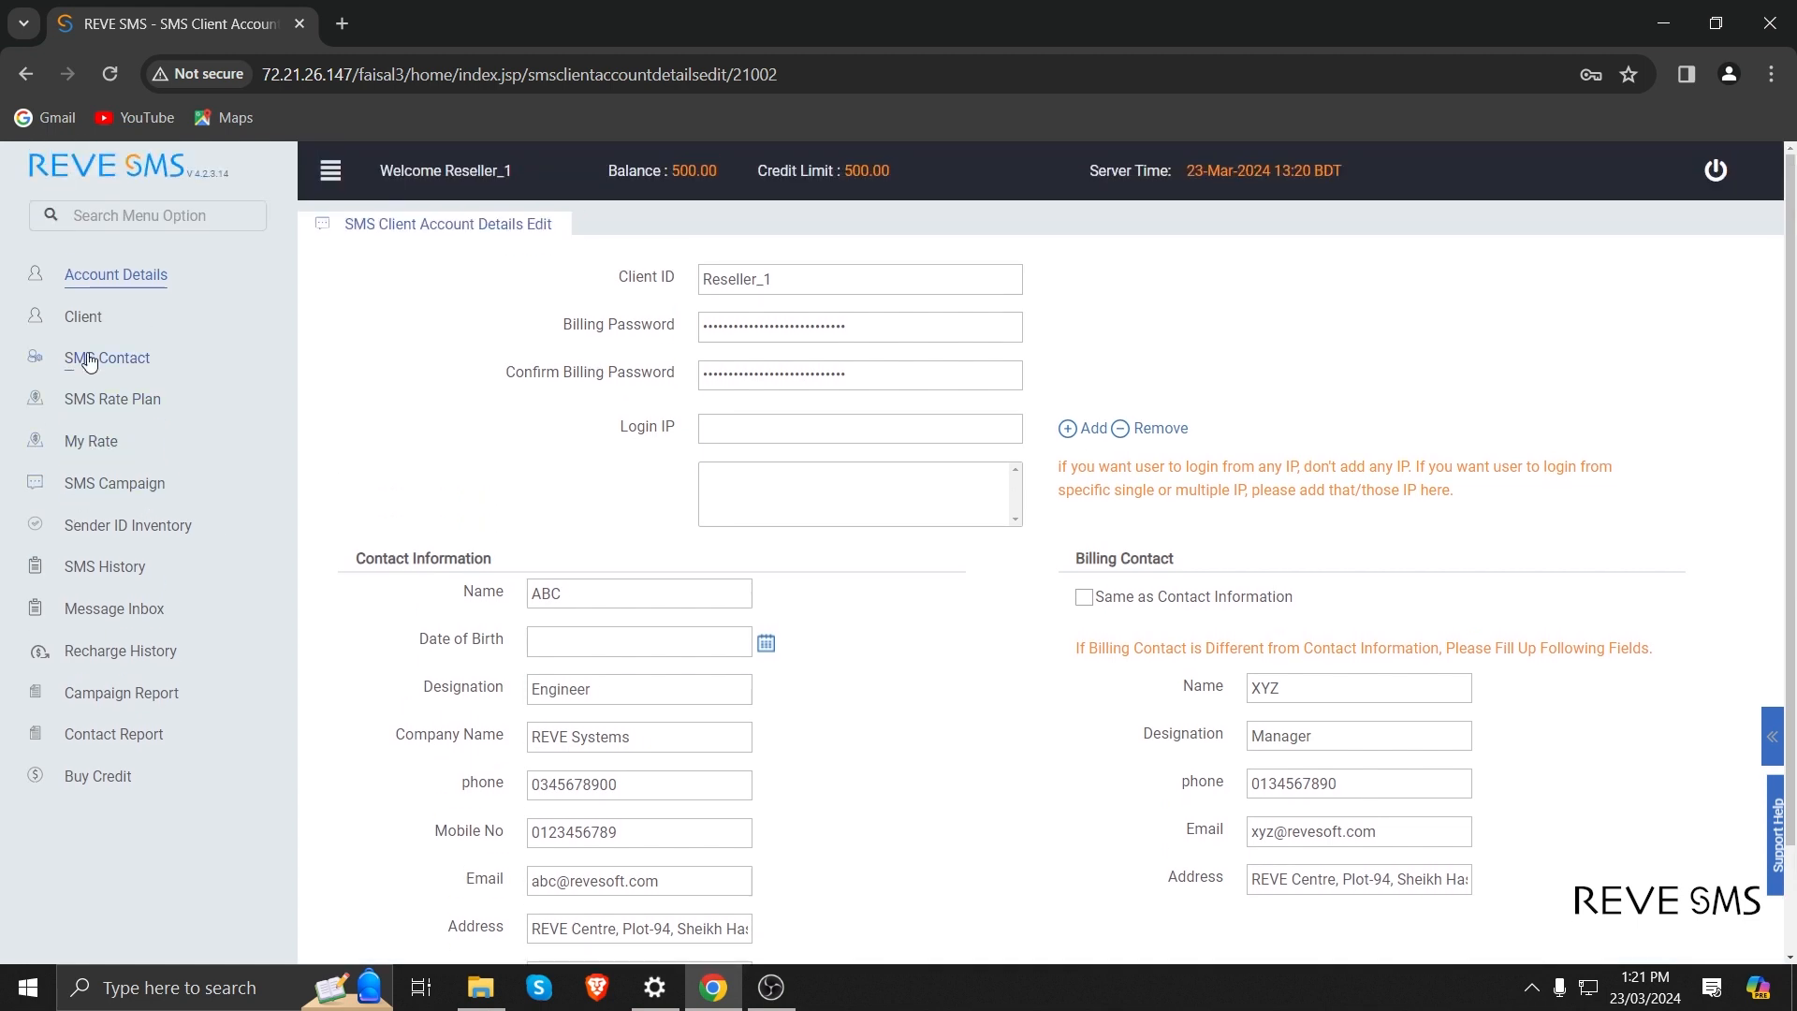
# Start adding a new SMS client of type Originating with the client ID org10.
pyautogui.click(90, 318)
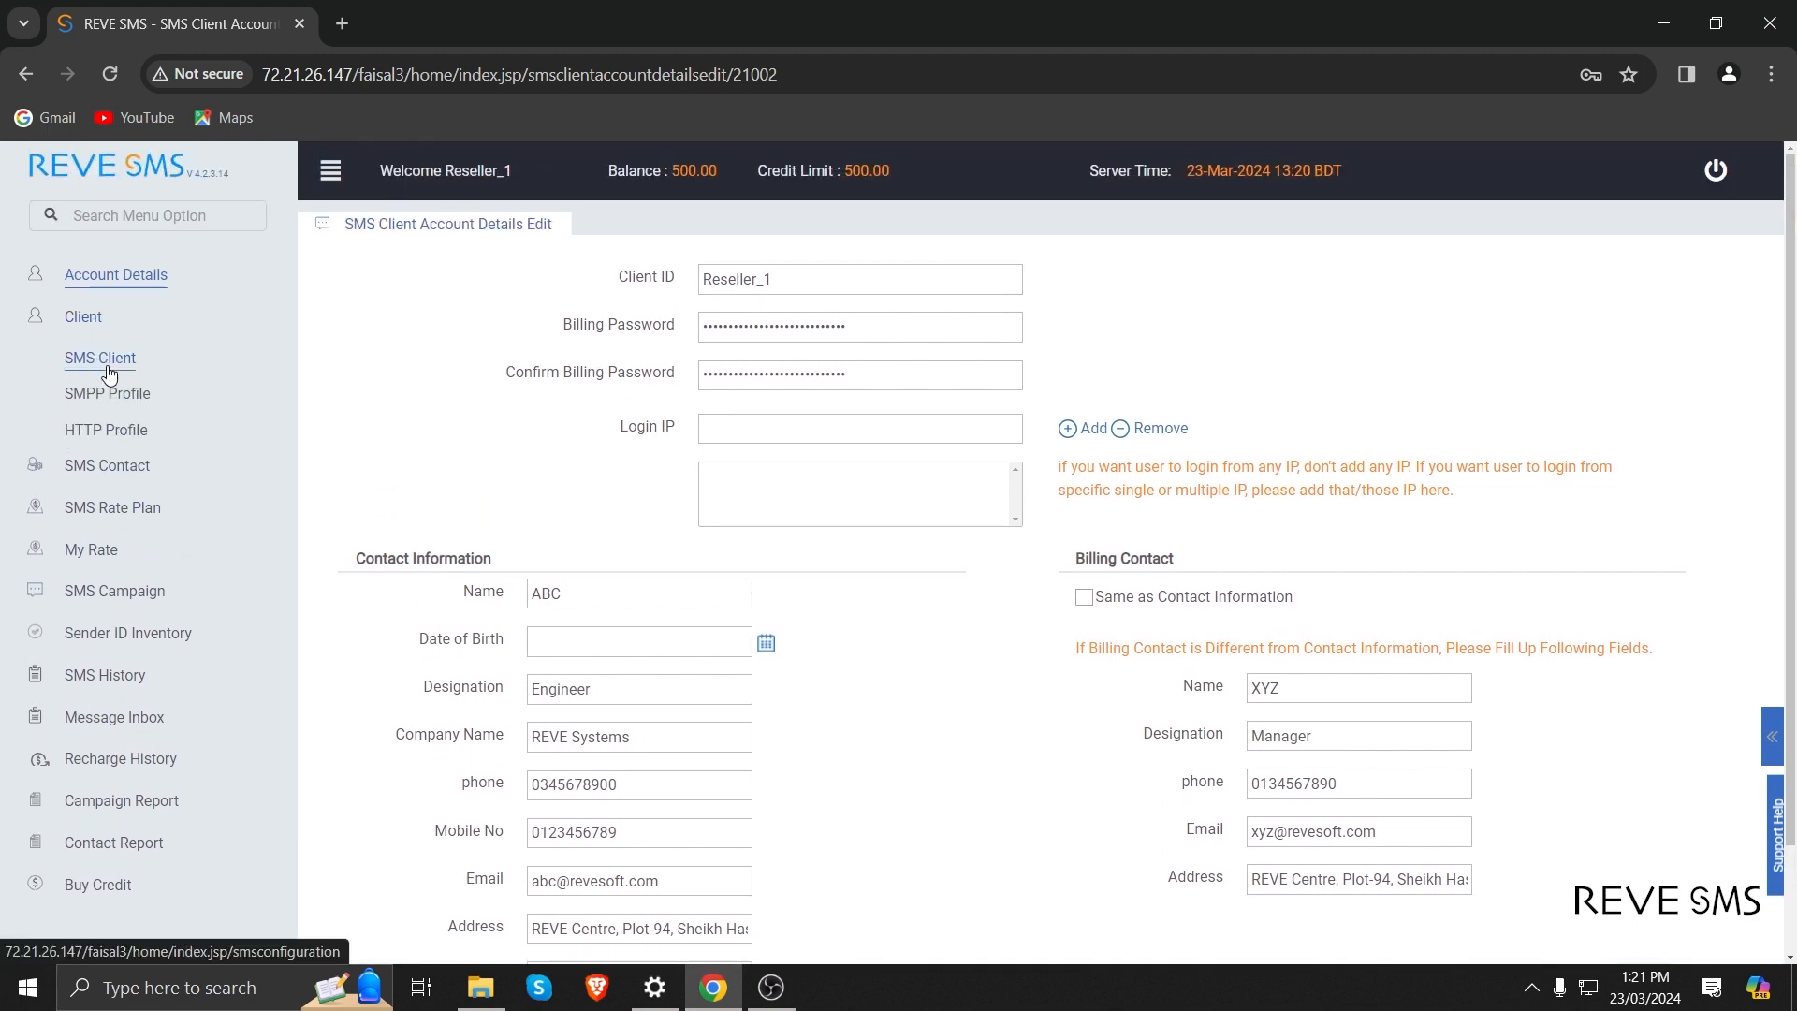
pyautogui.click(103, 360)
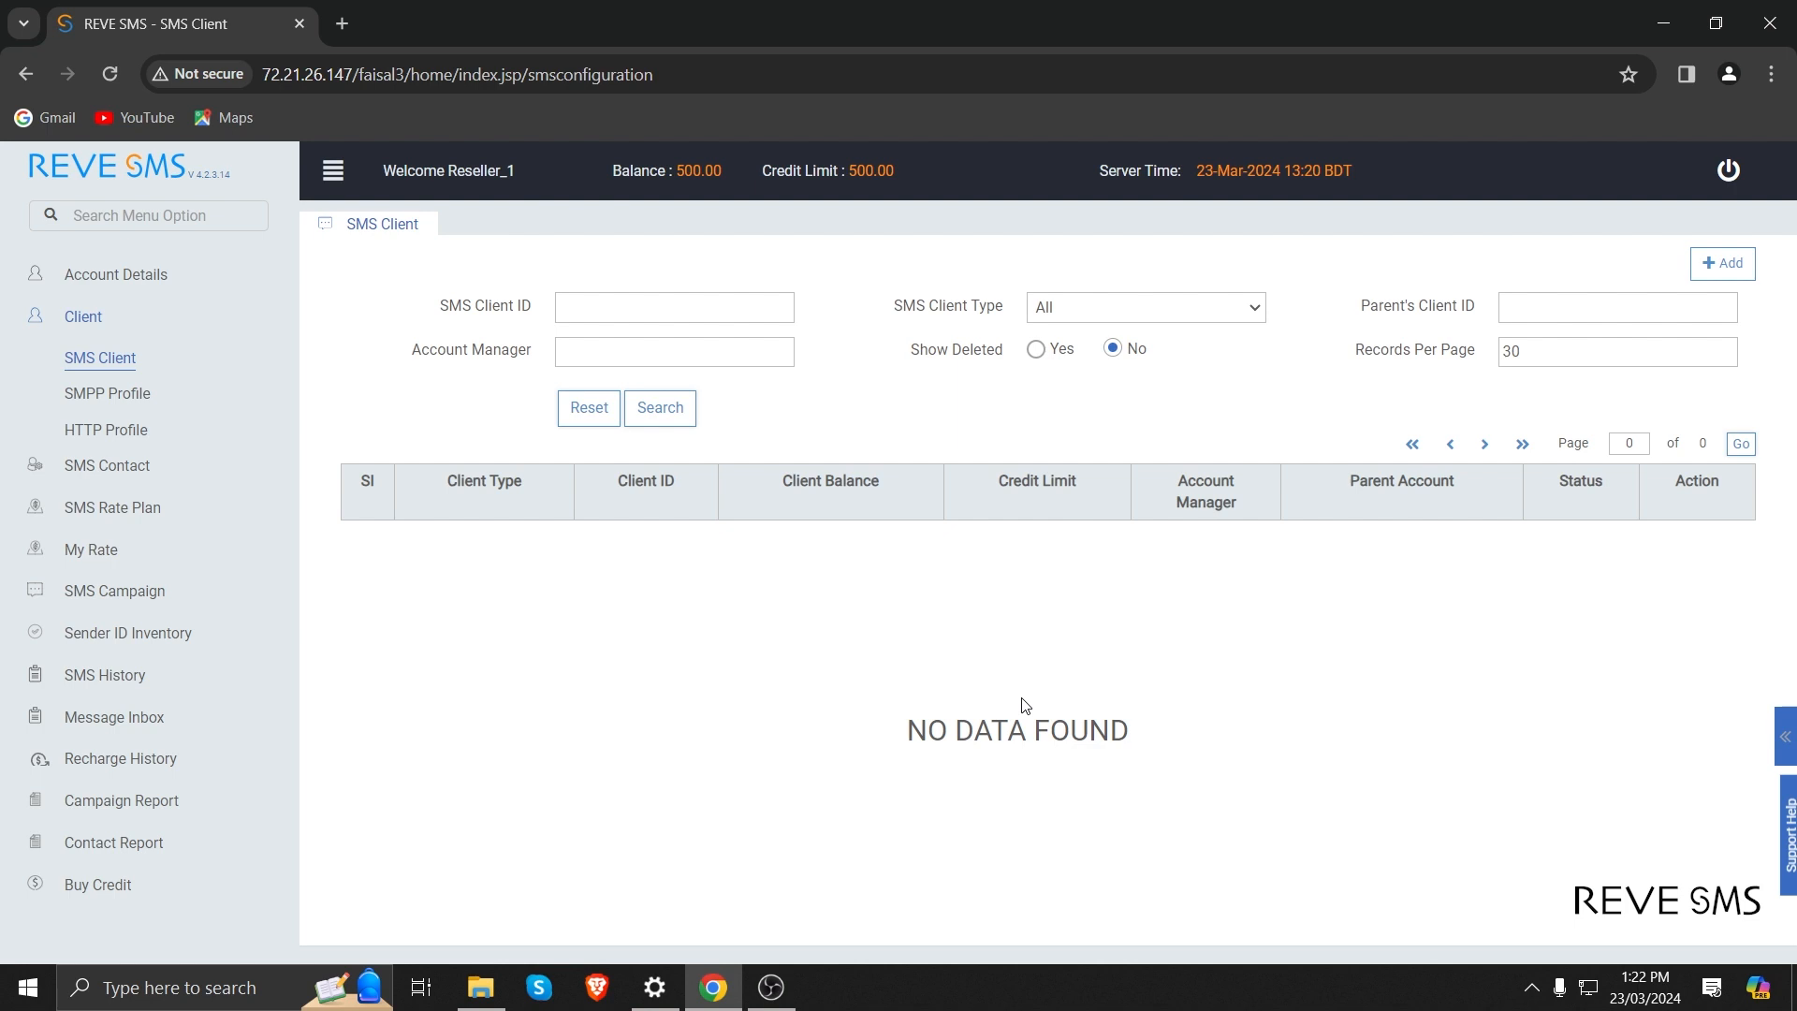
pyautogui.click(1739, 272)
pyautogui.click(766, 316)
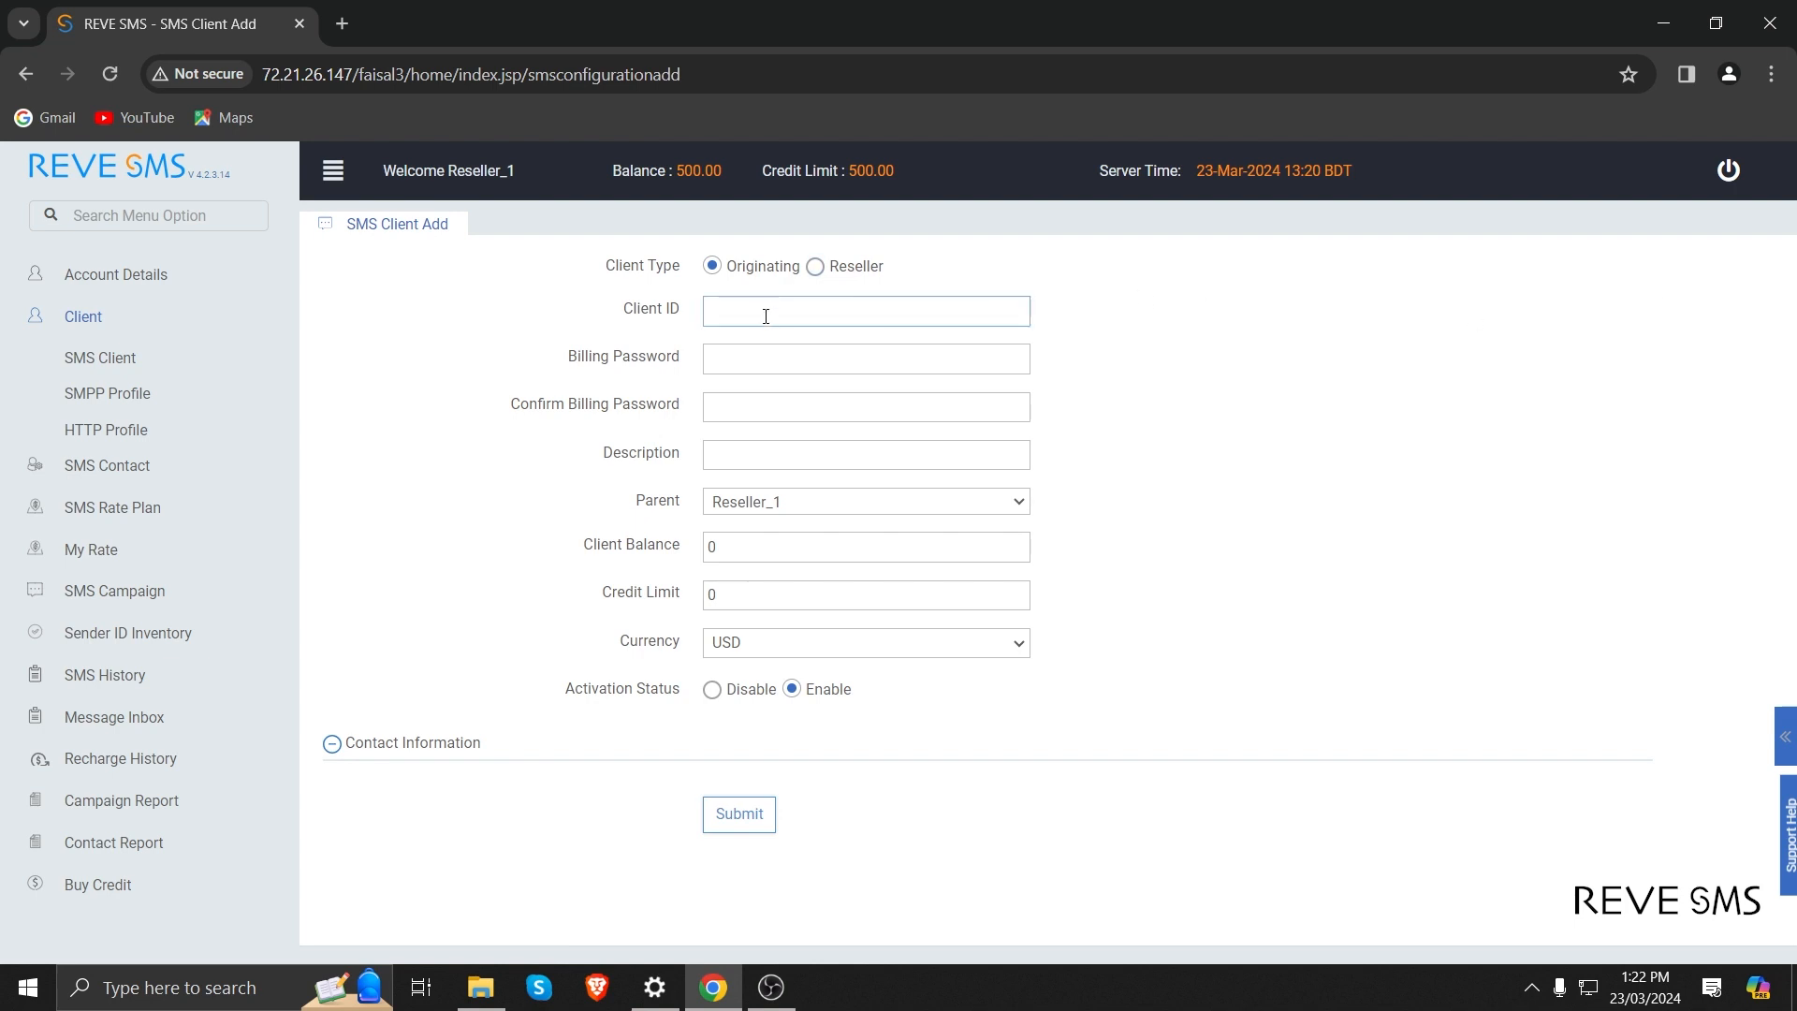
pyautogui.write('or')
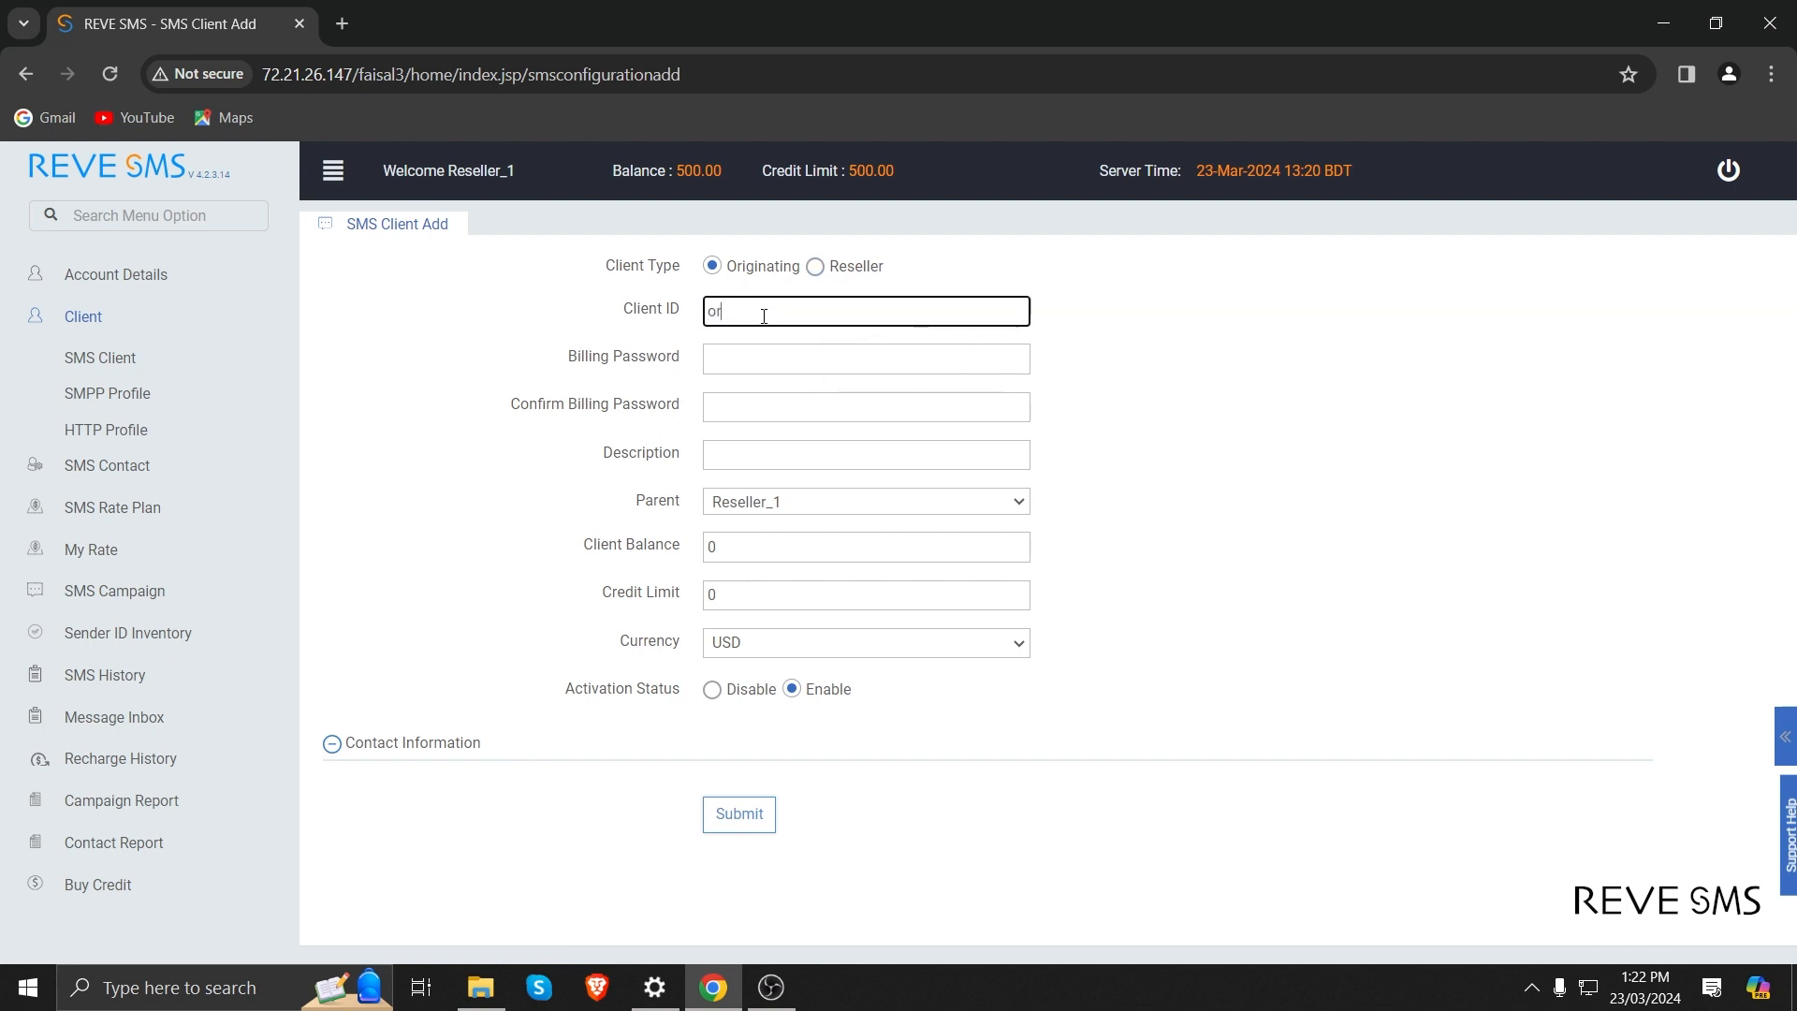
pyautogui.write('g10')
# Enter and confirm the billing password for the new originating client org10.
pyautogui.press('Tab')
pyautogui.write('123456')
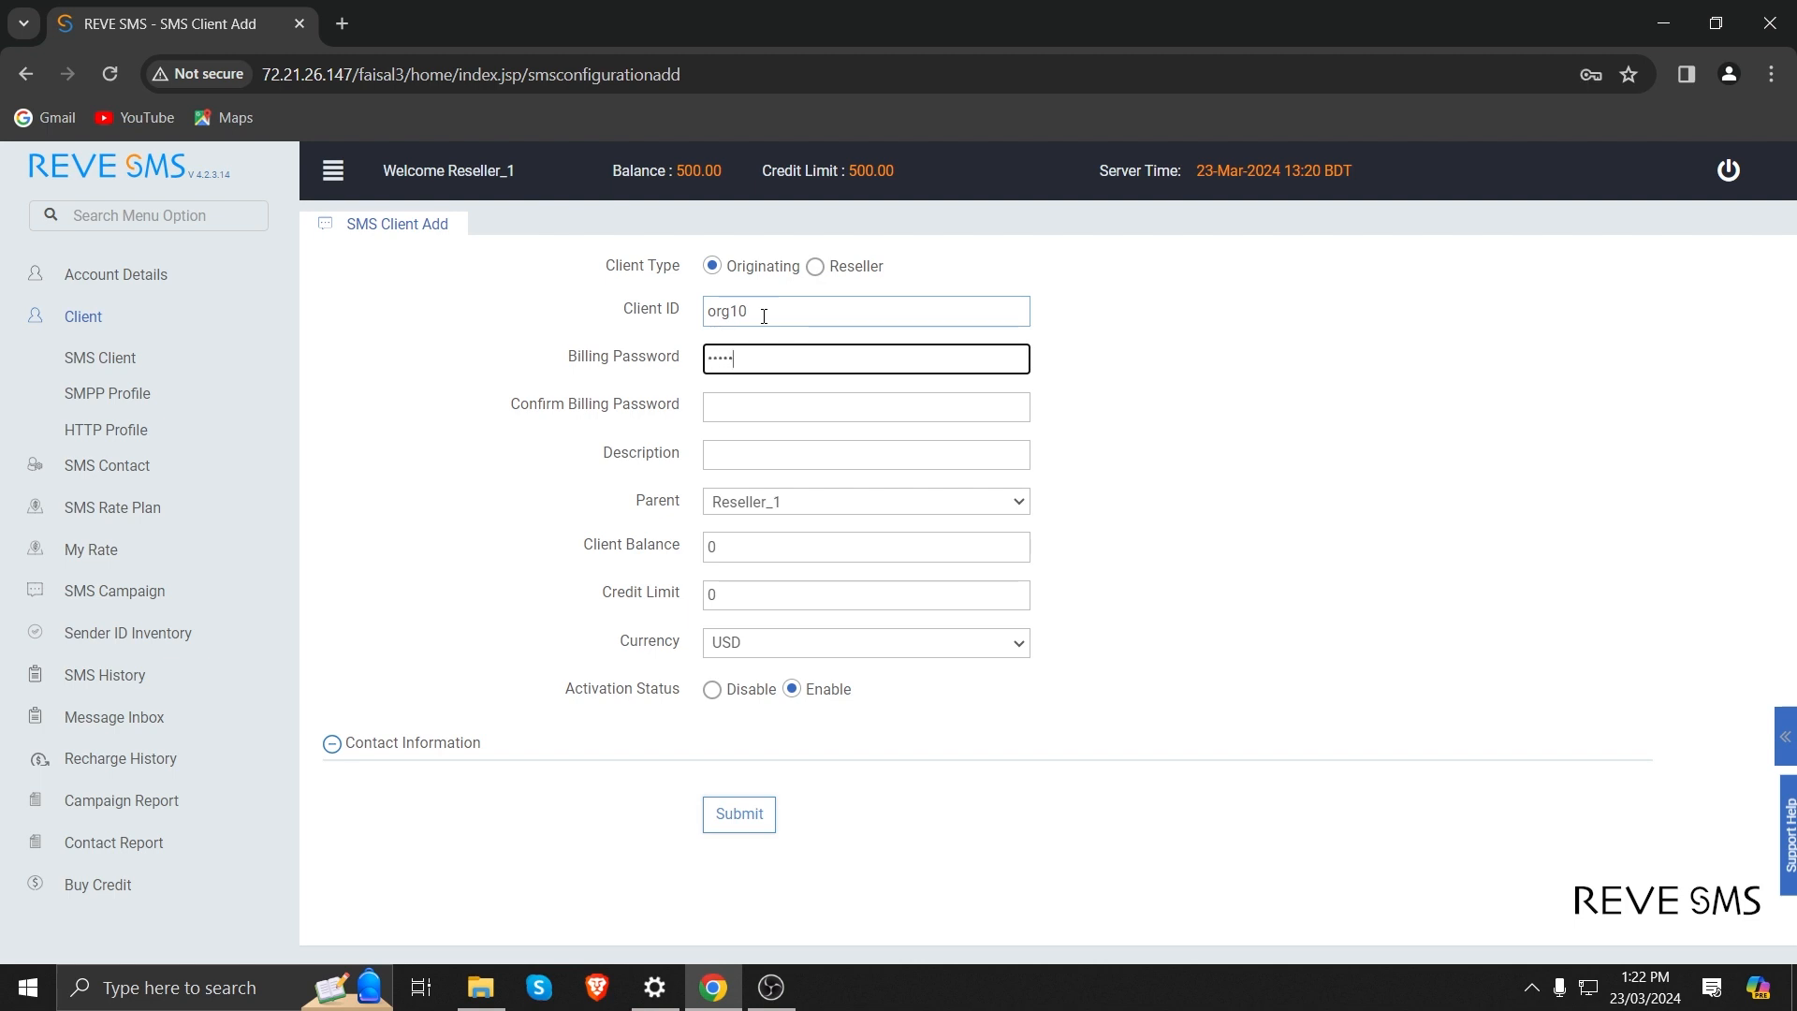
pyautogui.press('Tab')
pyautogui.write('123456')
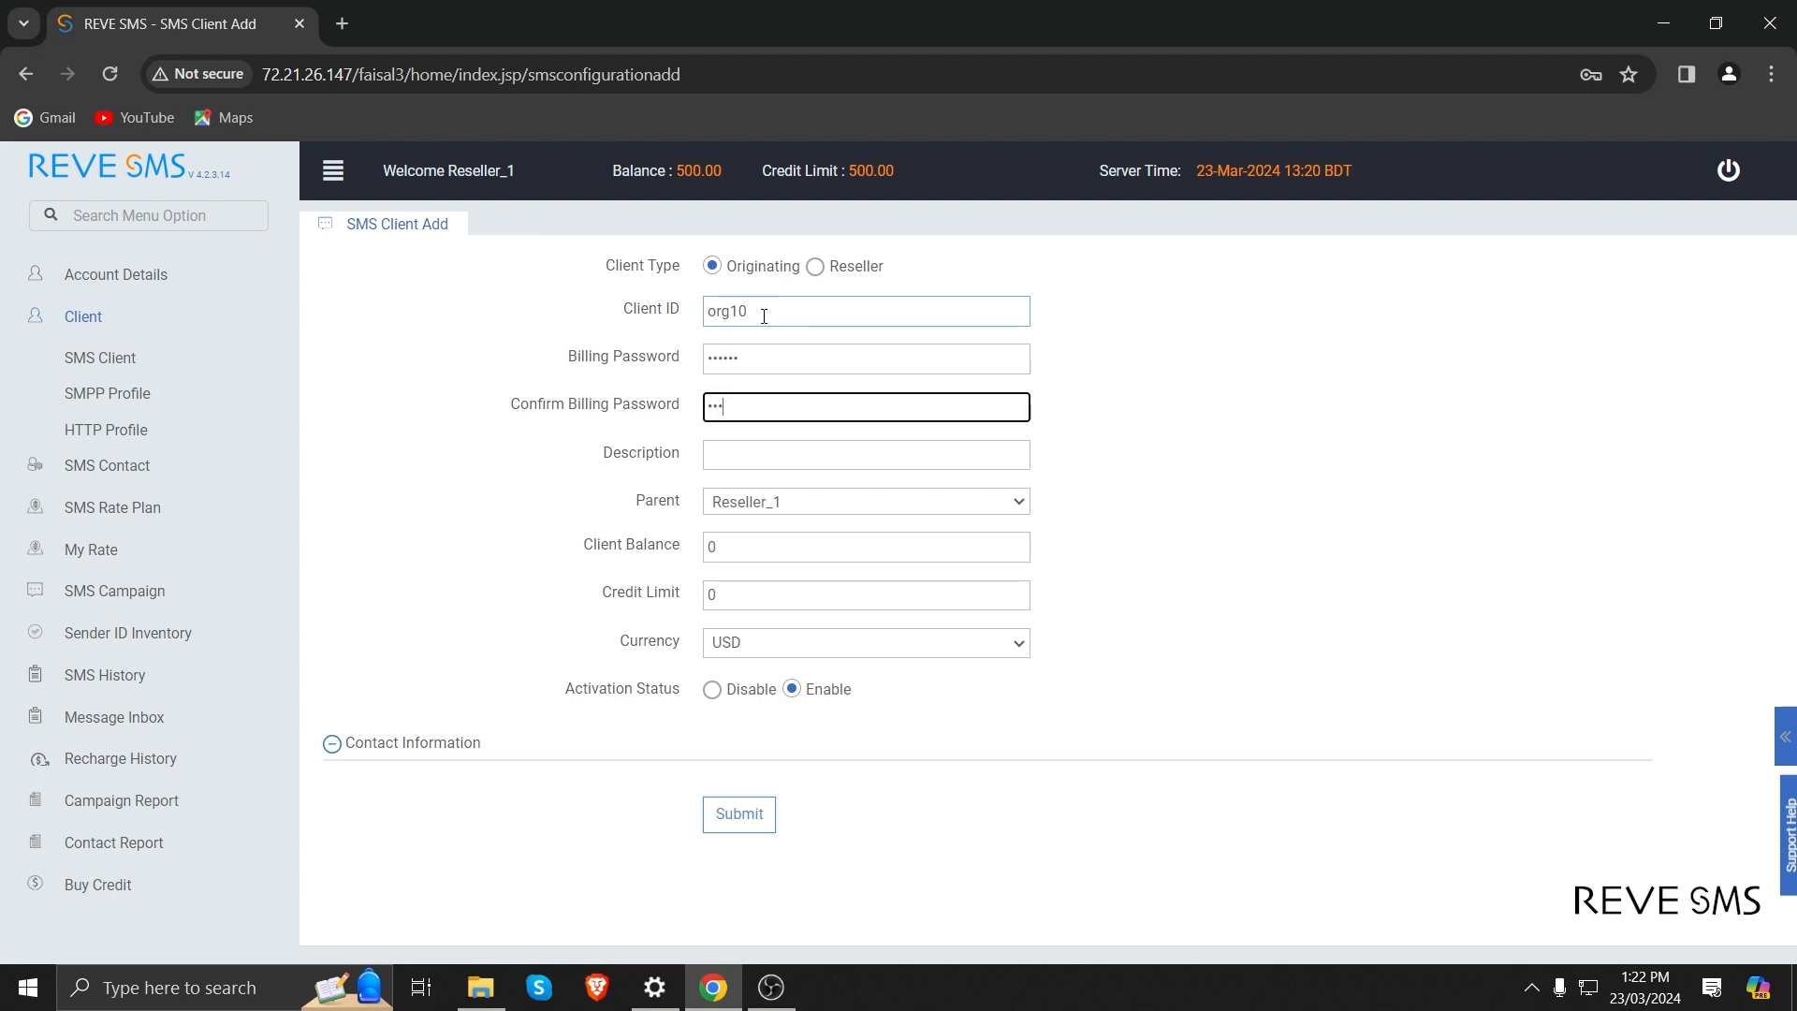
pyautogui.press('Tab')
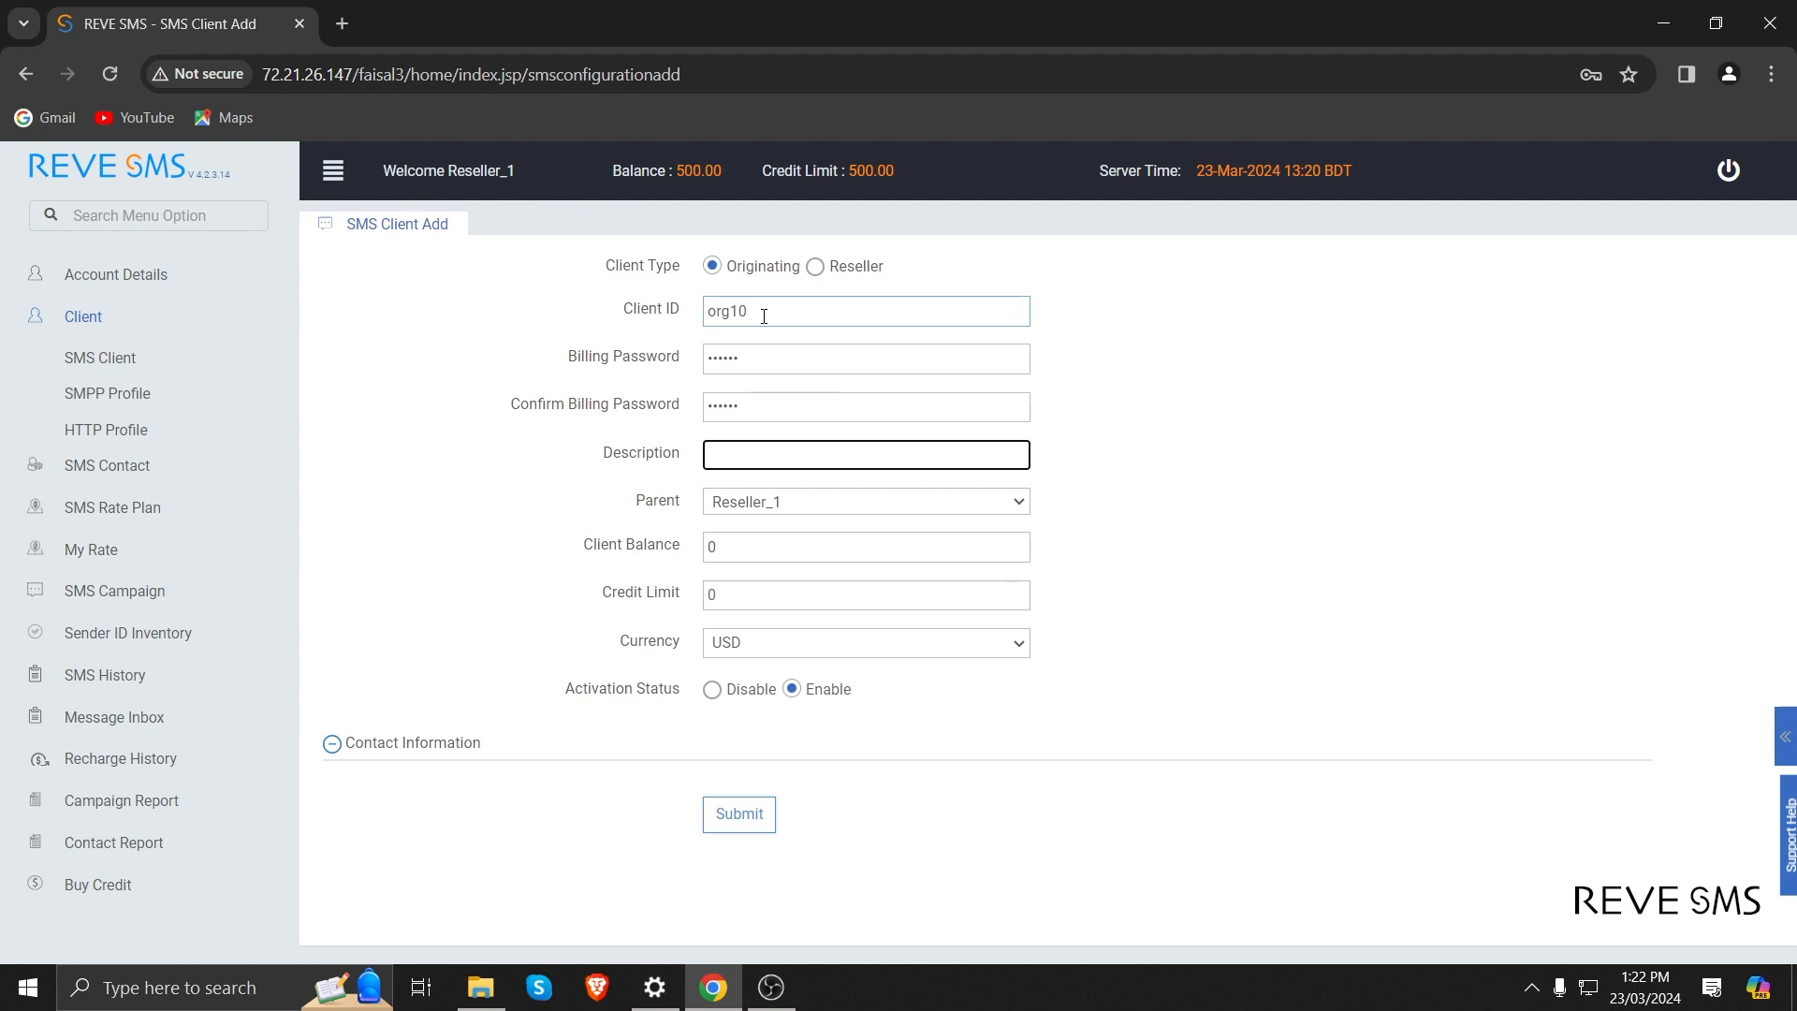
# Set org10's client balance and credit limit to 100 each, keeping USD as the currency.
pyautogui.press('Tab')
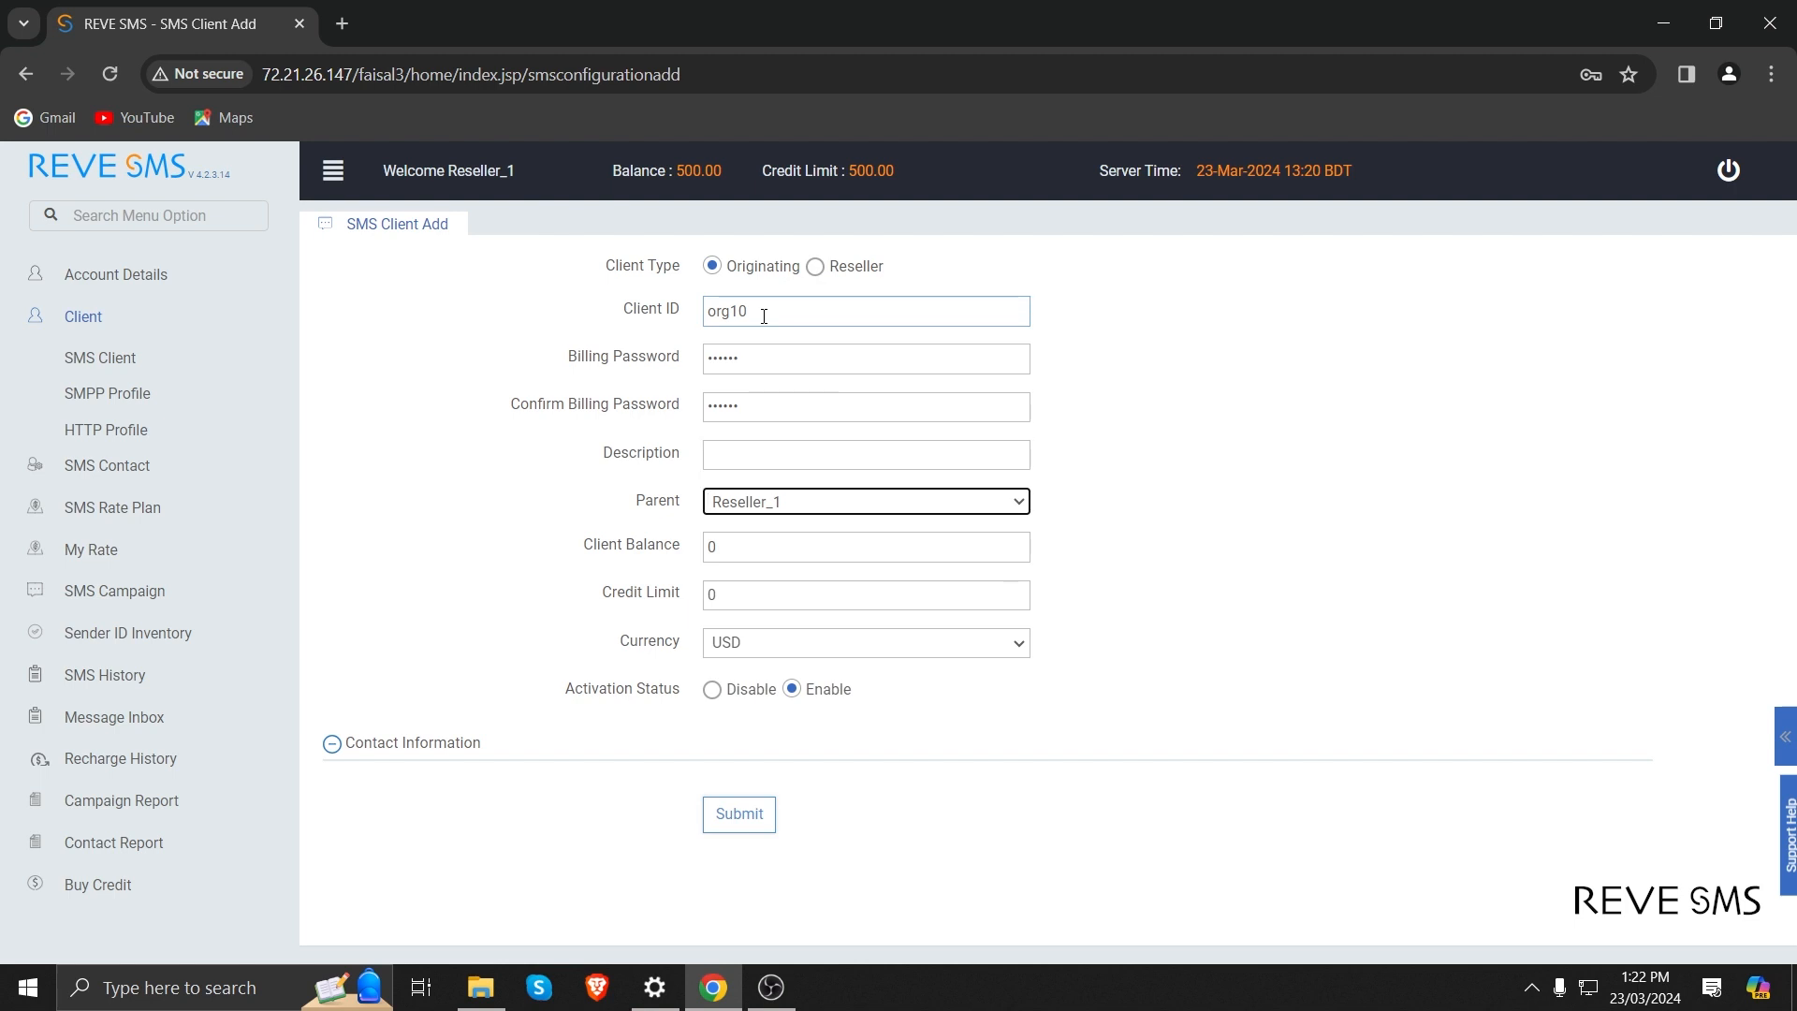
pyautogui.press('Tab')
pyautogui.write('100')
pyautogui.press('Tab')
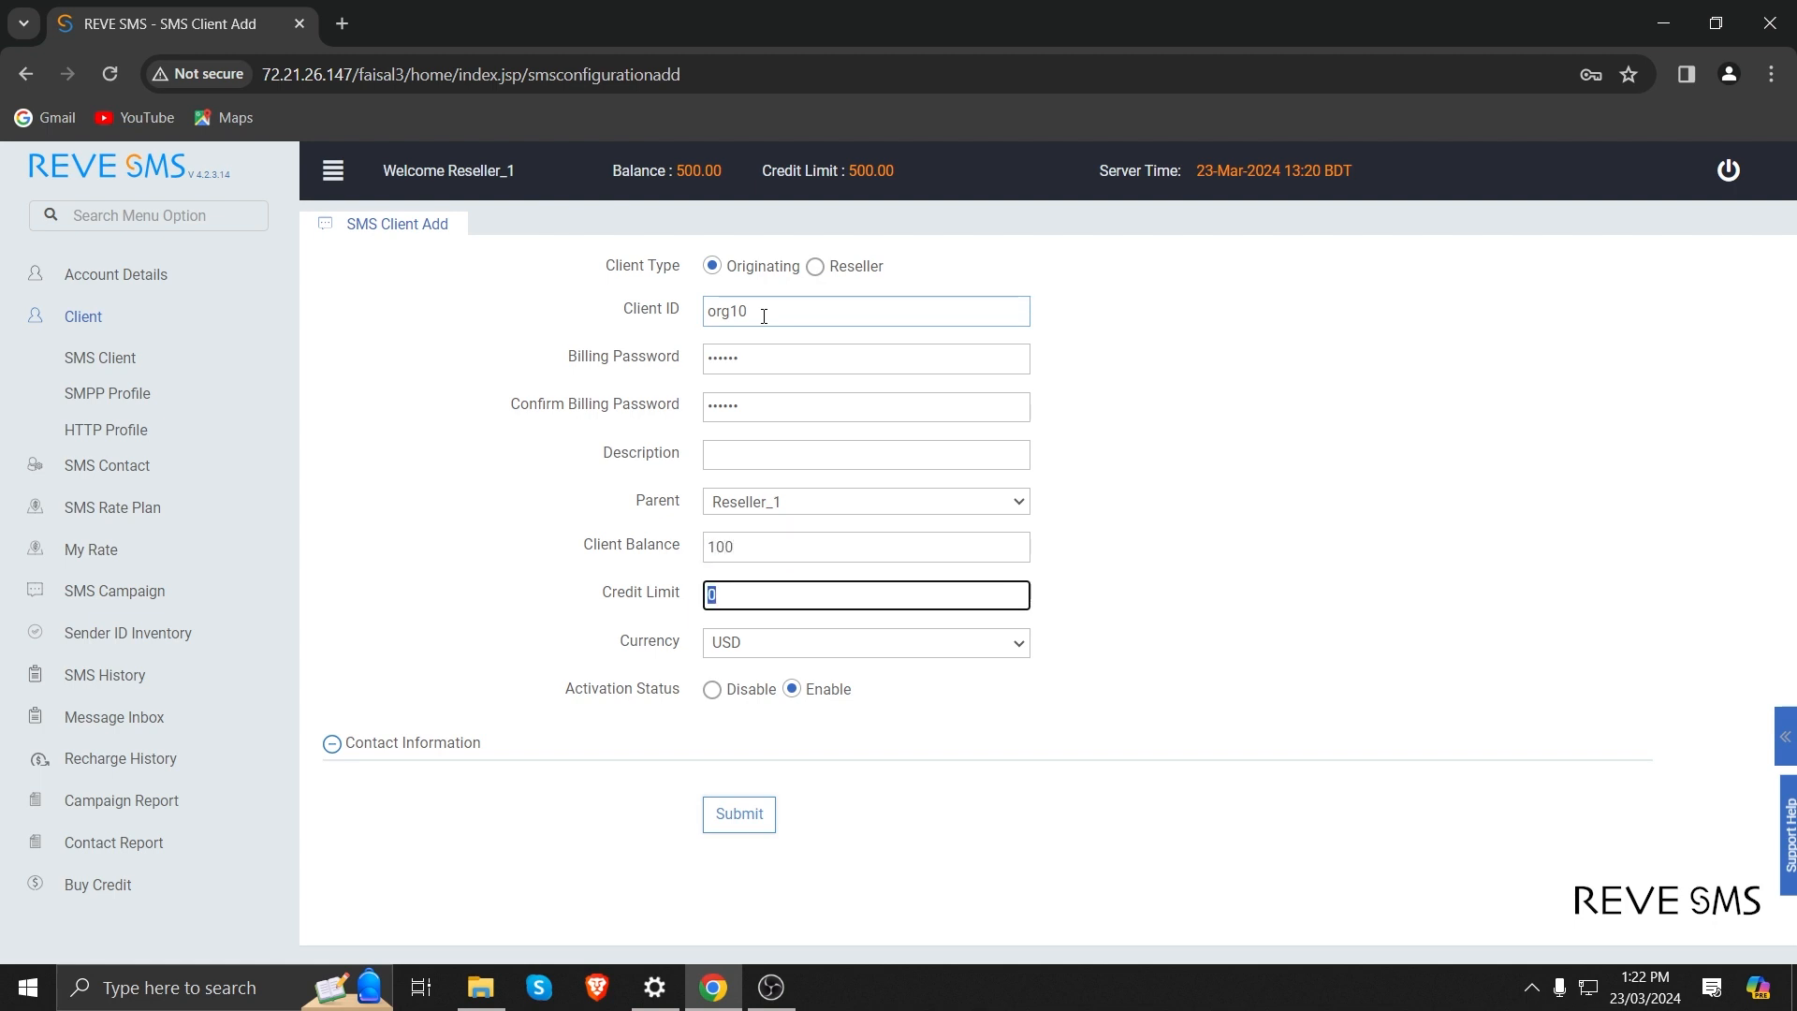
pyautogui.write('100')
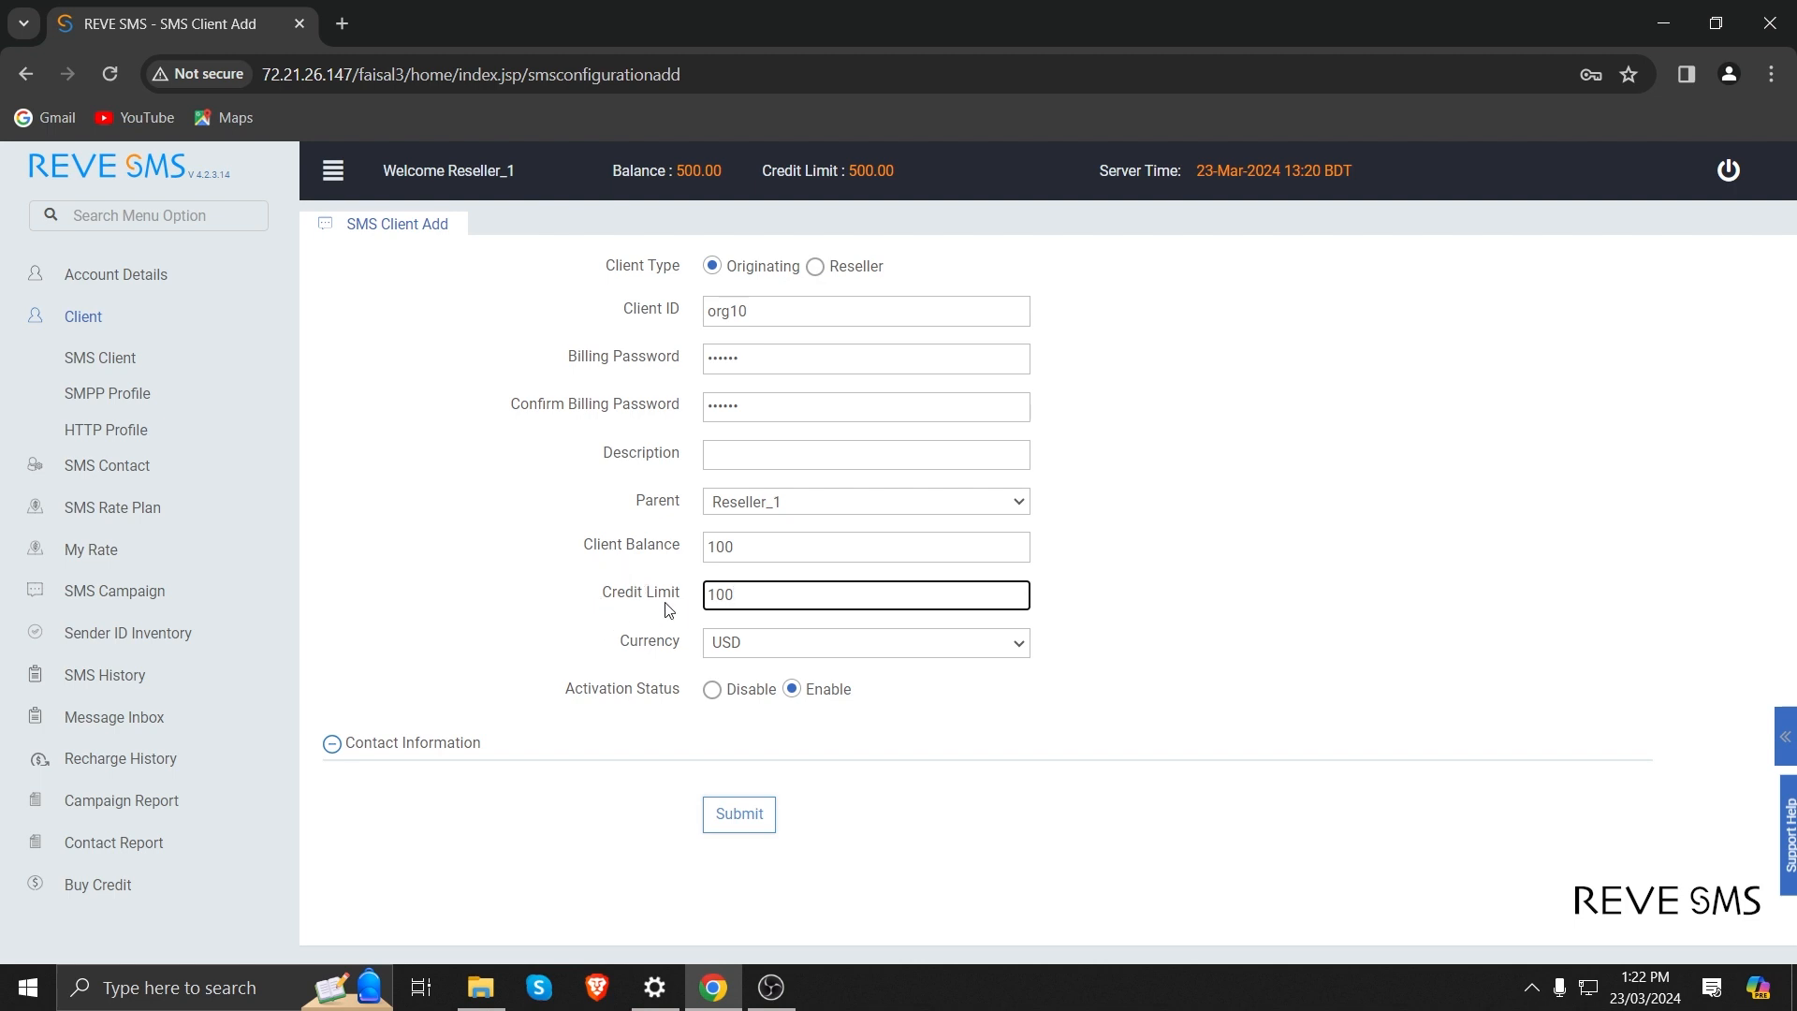
pyautogui.press('Tab')
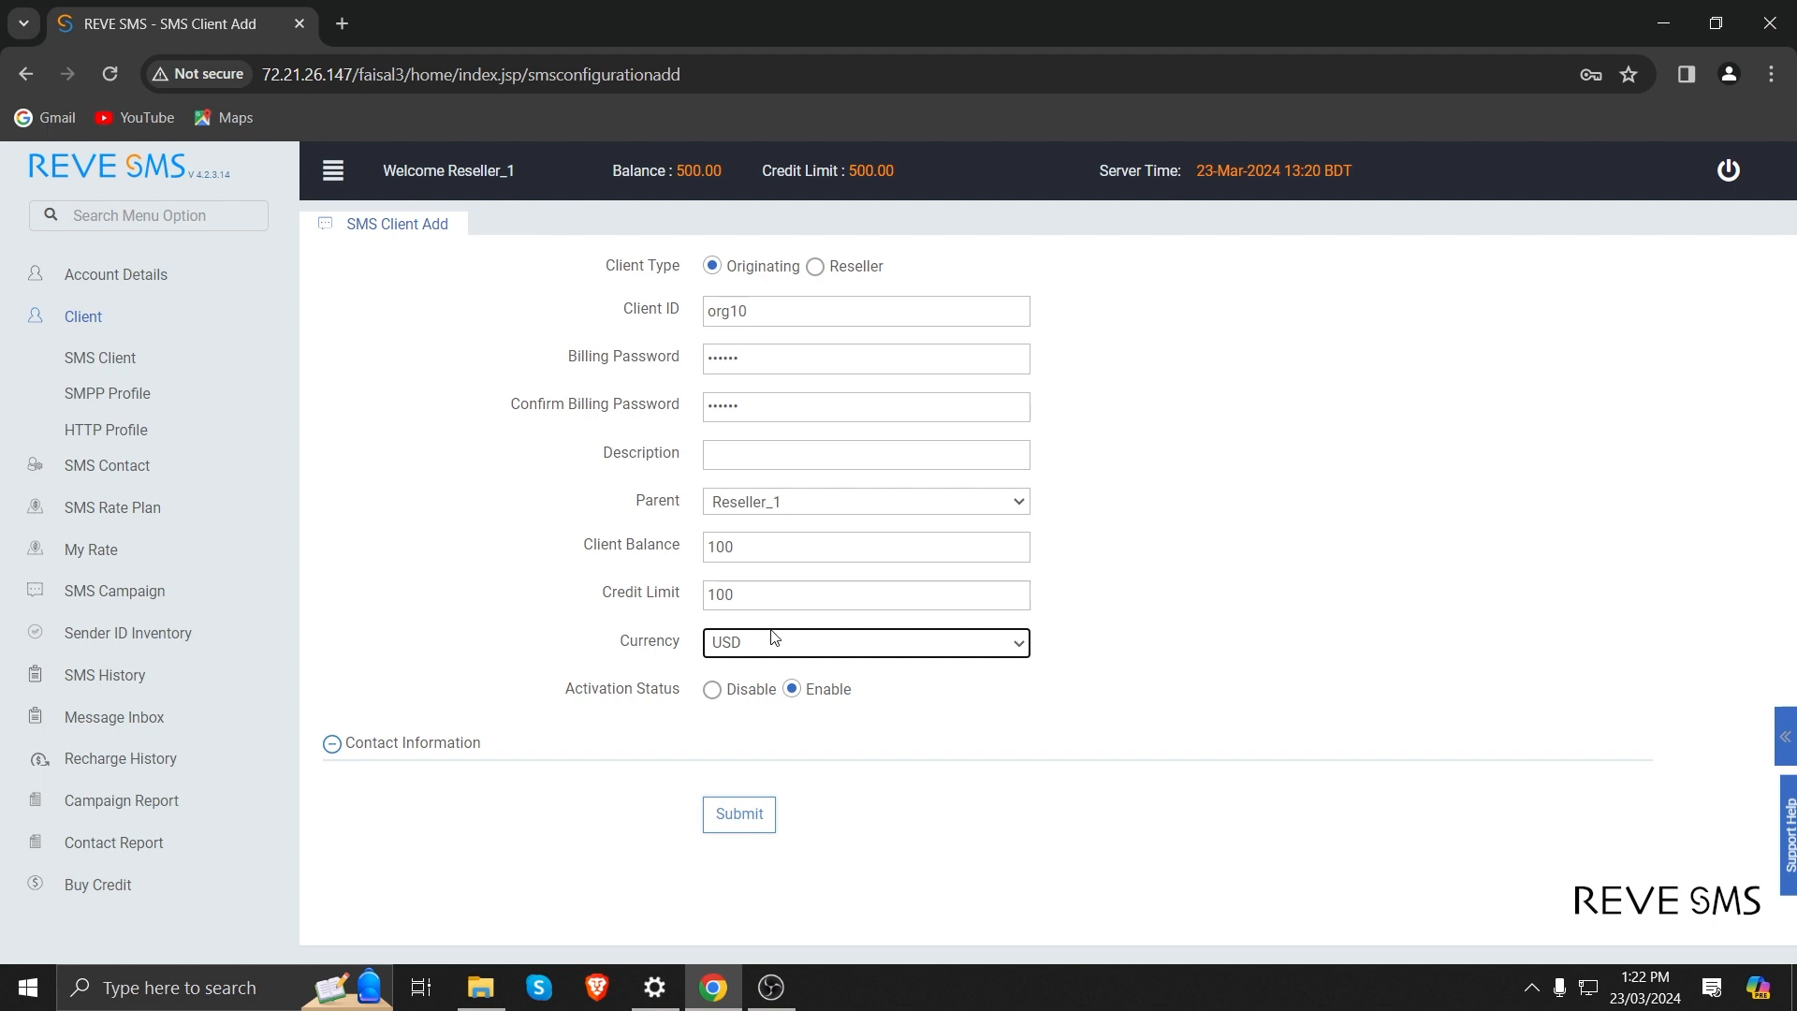
pyautogui.click(820, 644)
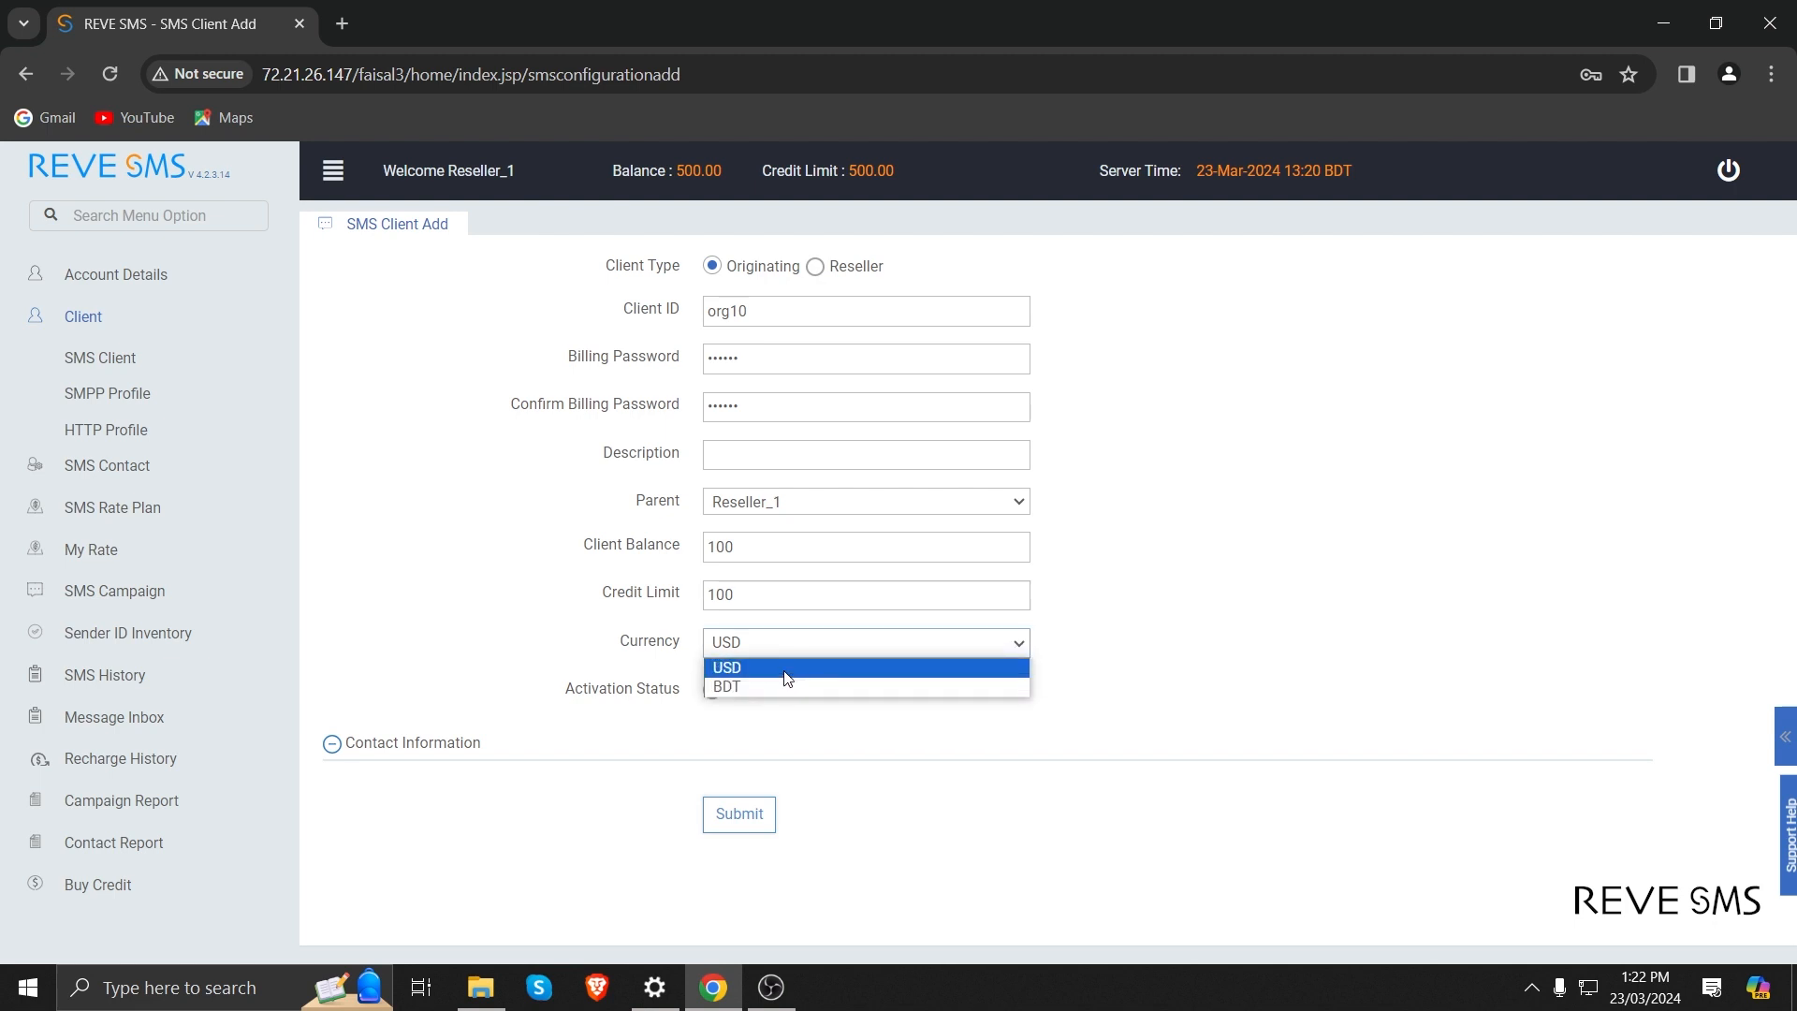
pyautogui.click(783, 654)
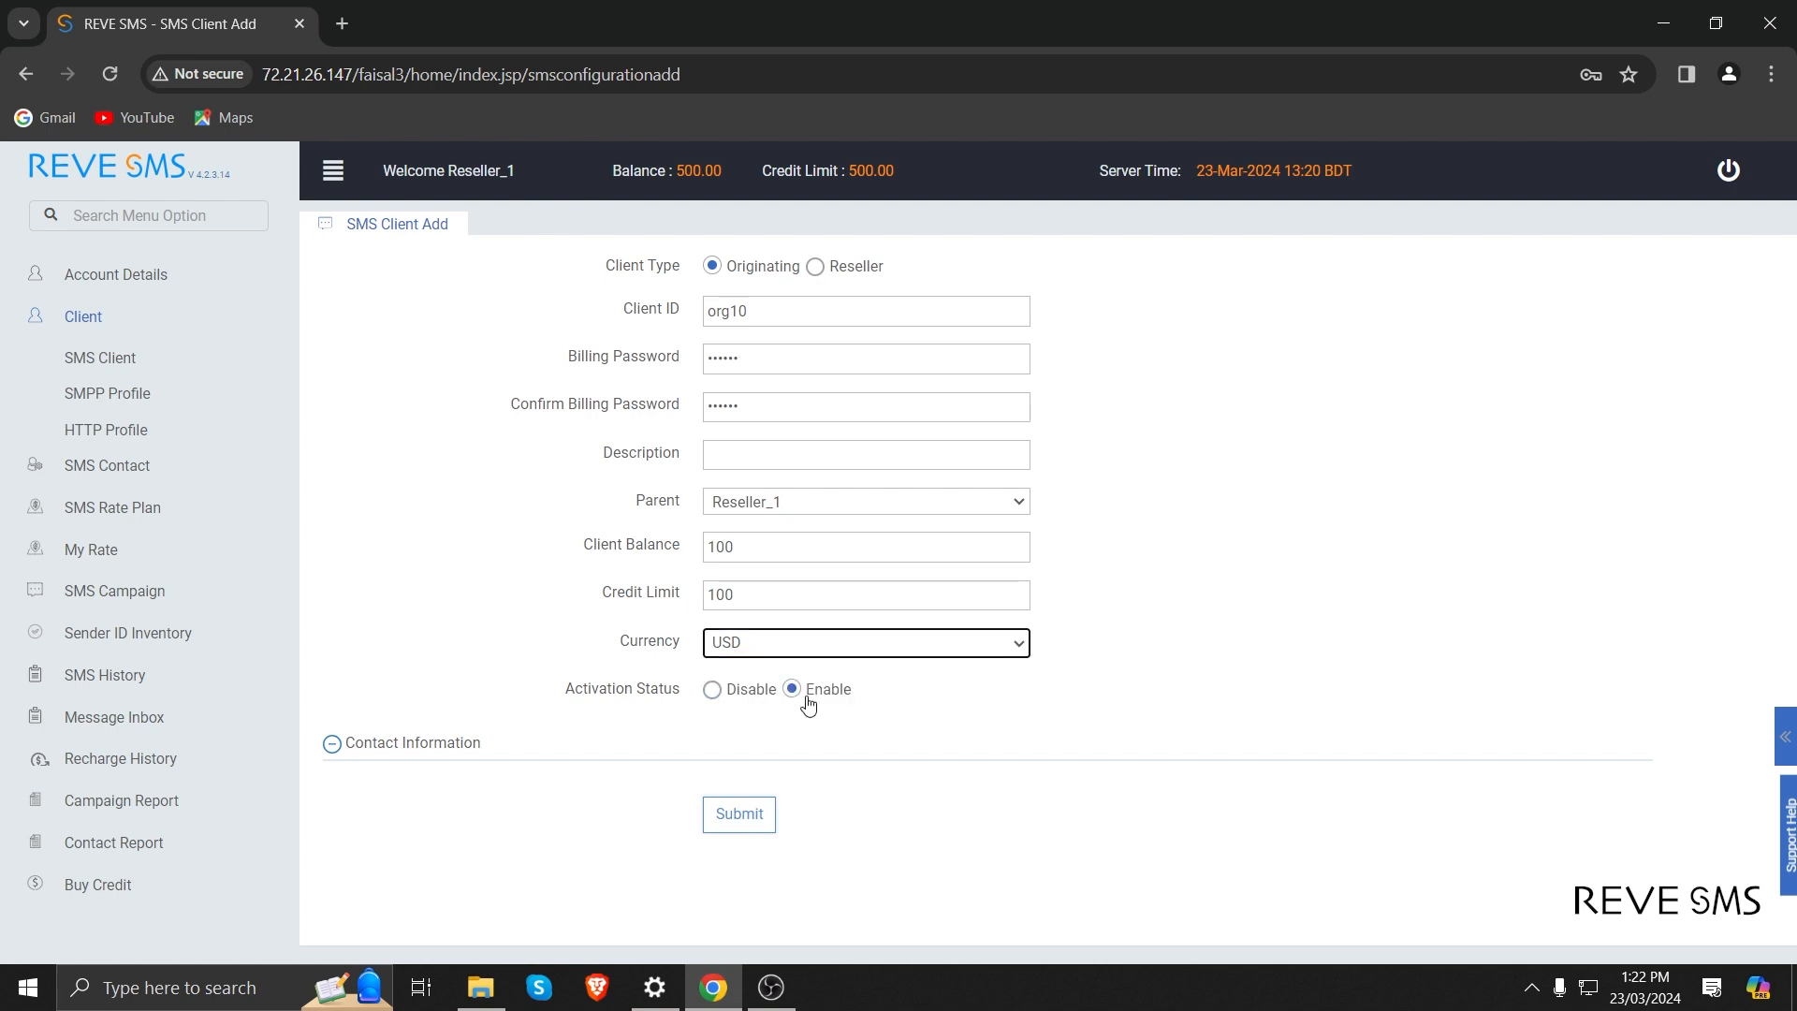
# Check the Contact Information section, leave it empty, and submit the new client org10.
pyautogui.click(395, 745)
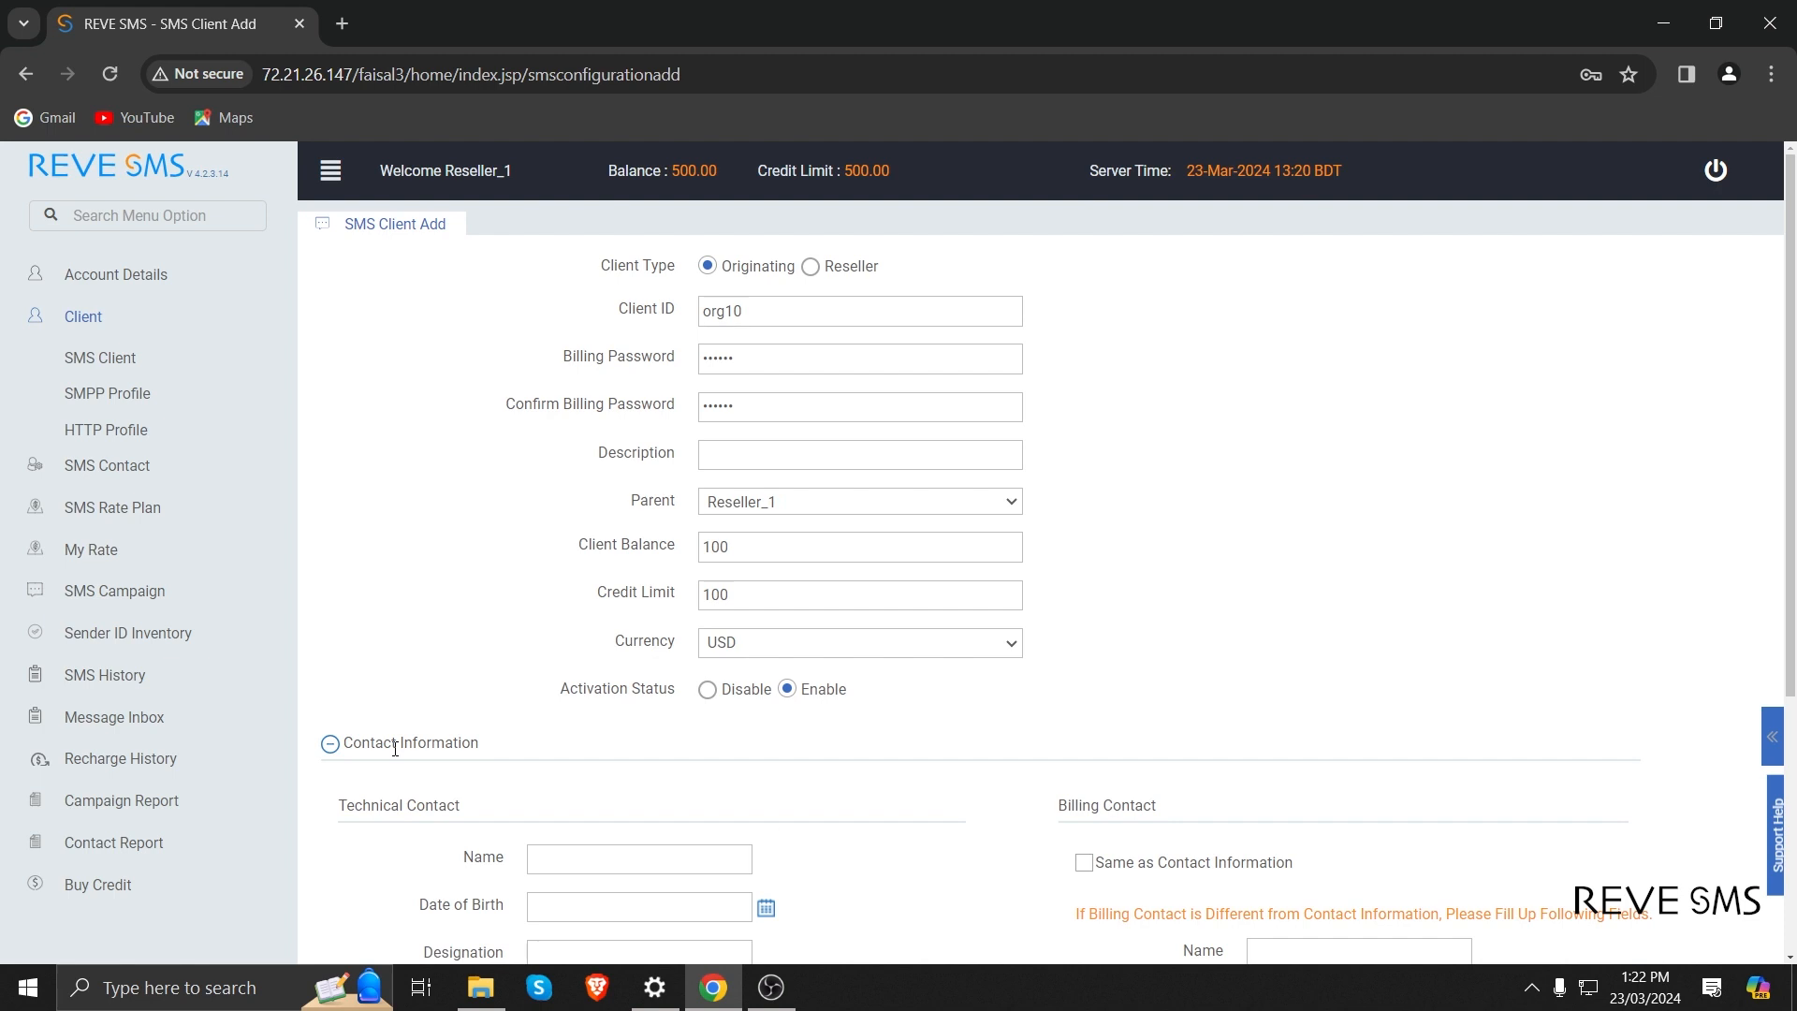
pyautogui.click(394, 745)
pyautogui.click(713, 828)
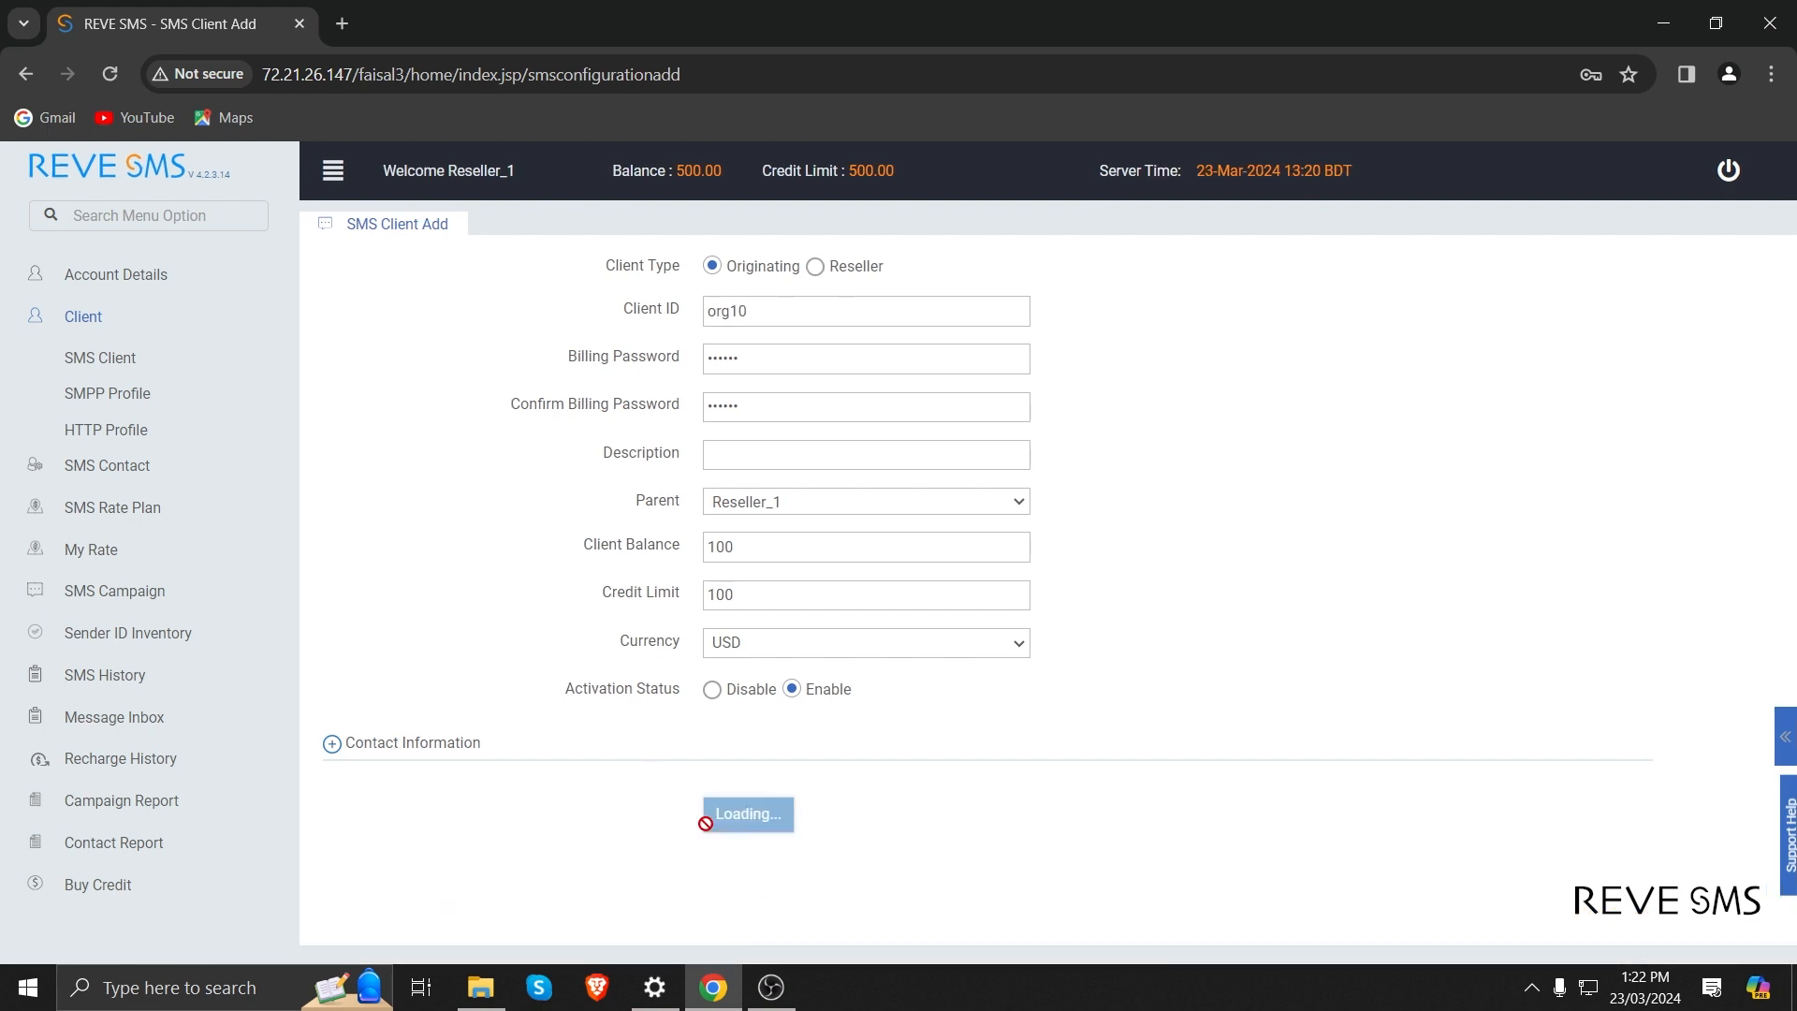
pyautogui.click(890, 552)
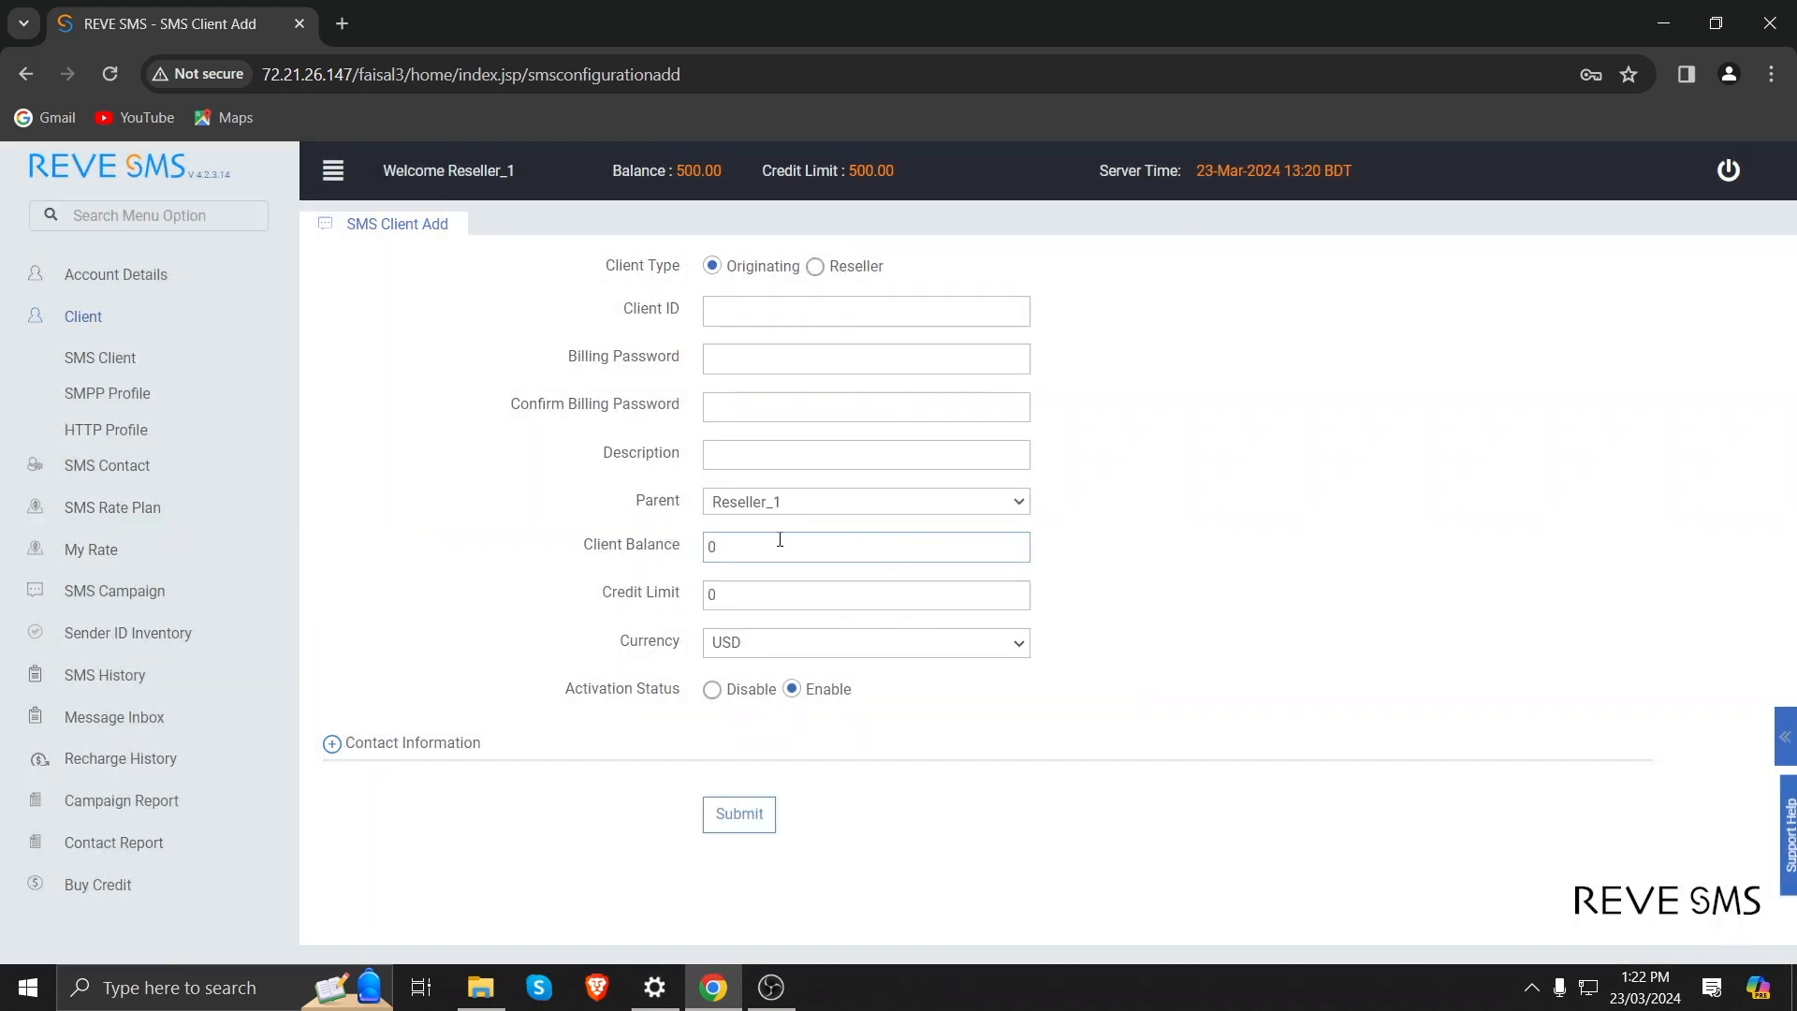
# Return to the SMS client list and start adding a client of type Reseller with the ID Reseller_10.
pyautogui.click(149, 354)
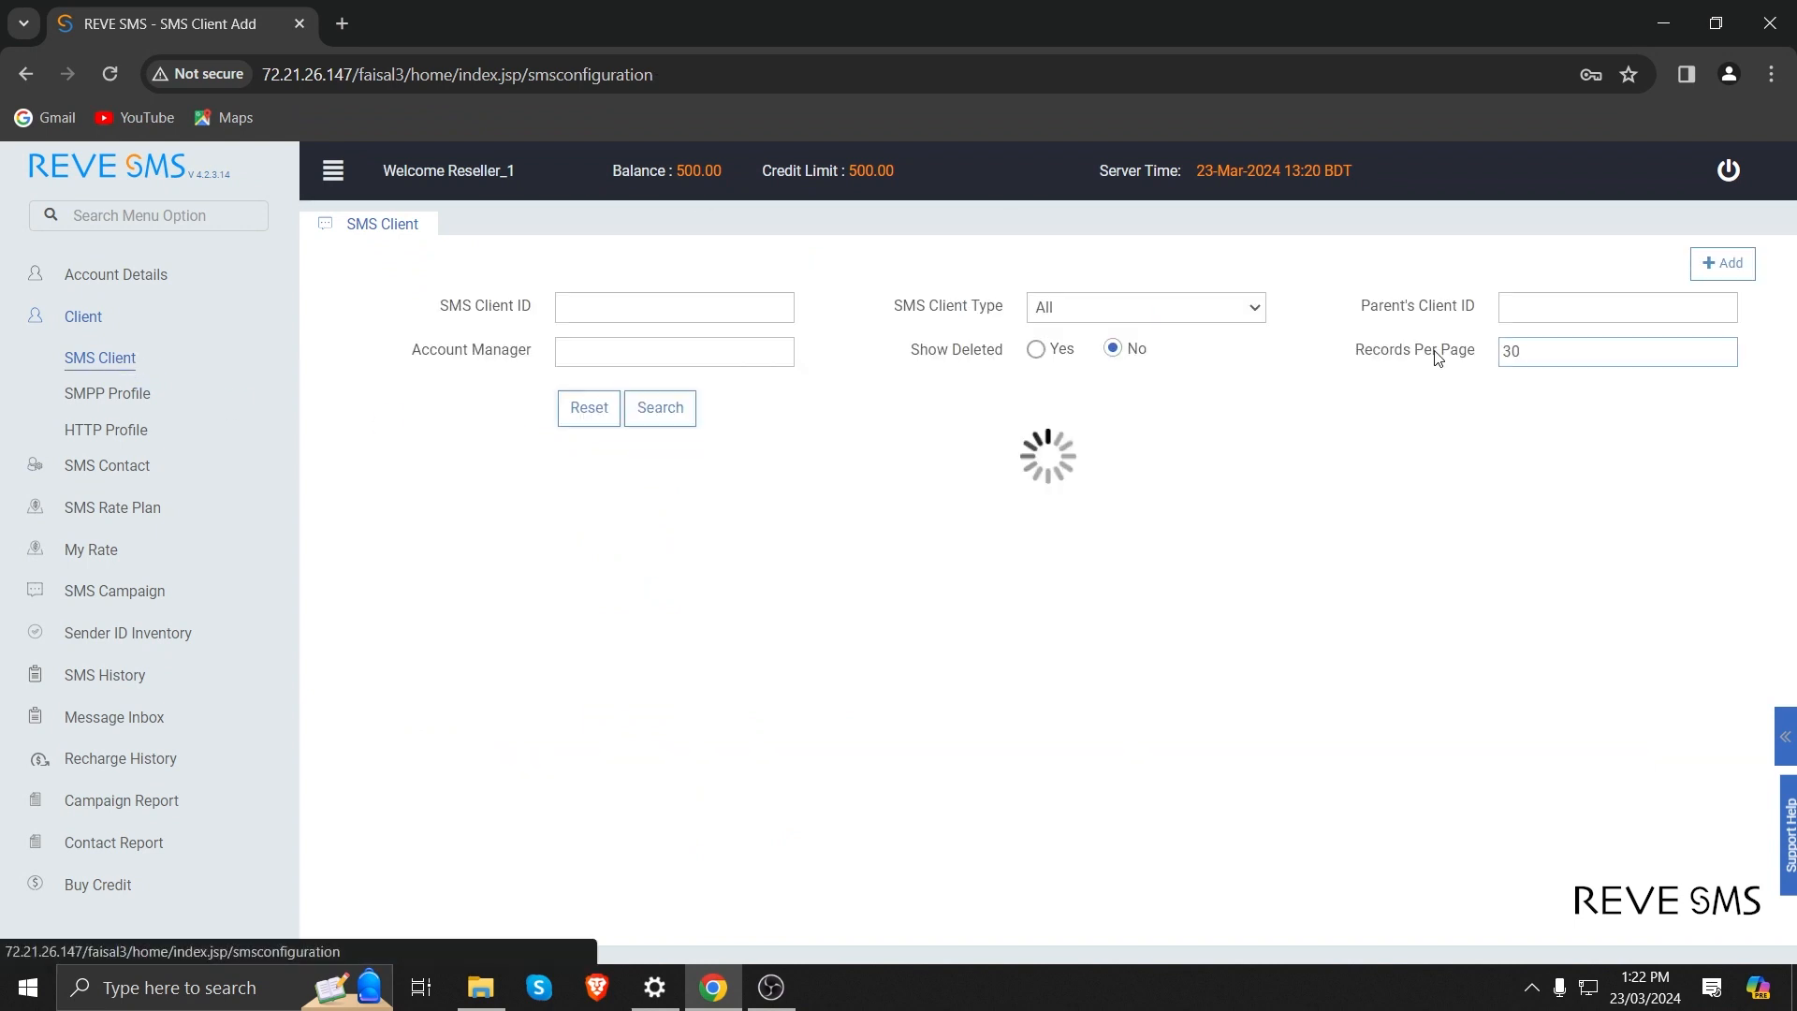
pyautogui.click(1733, 265)
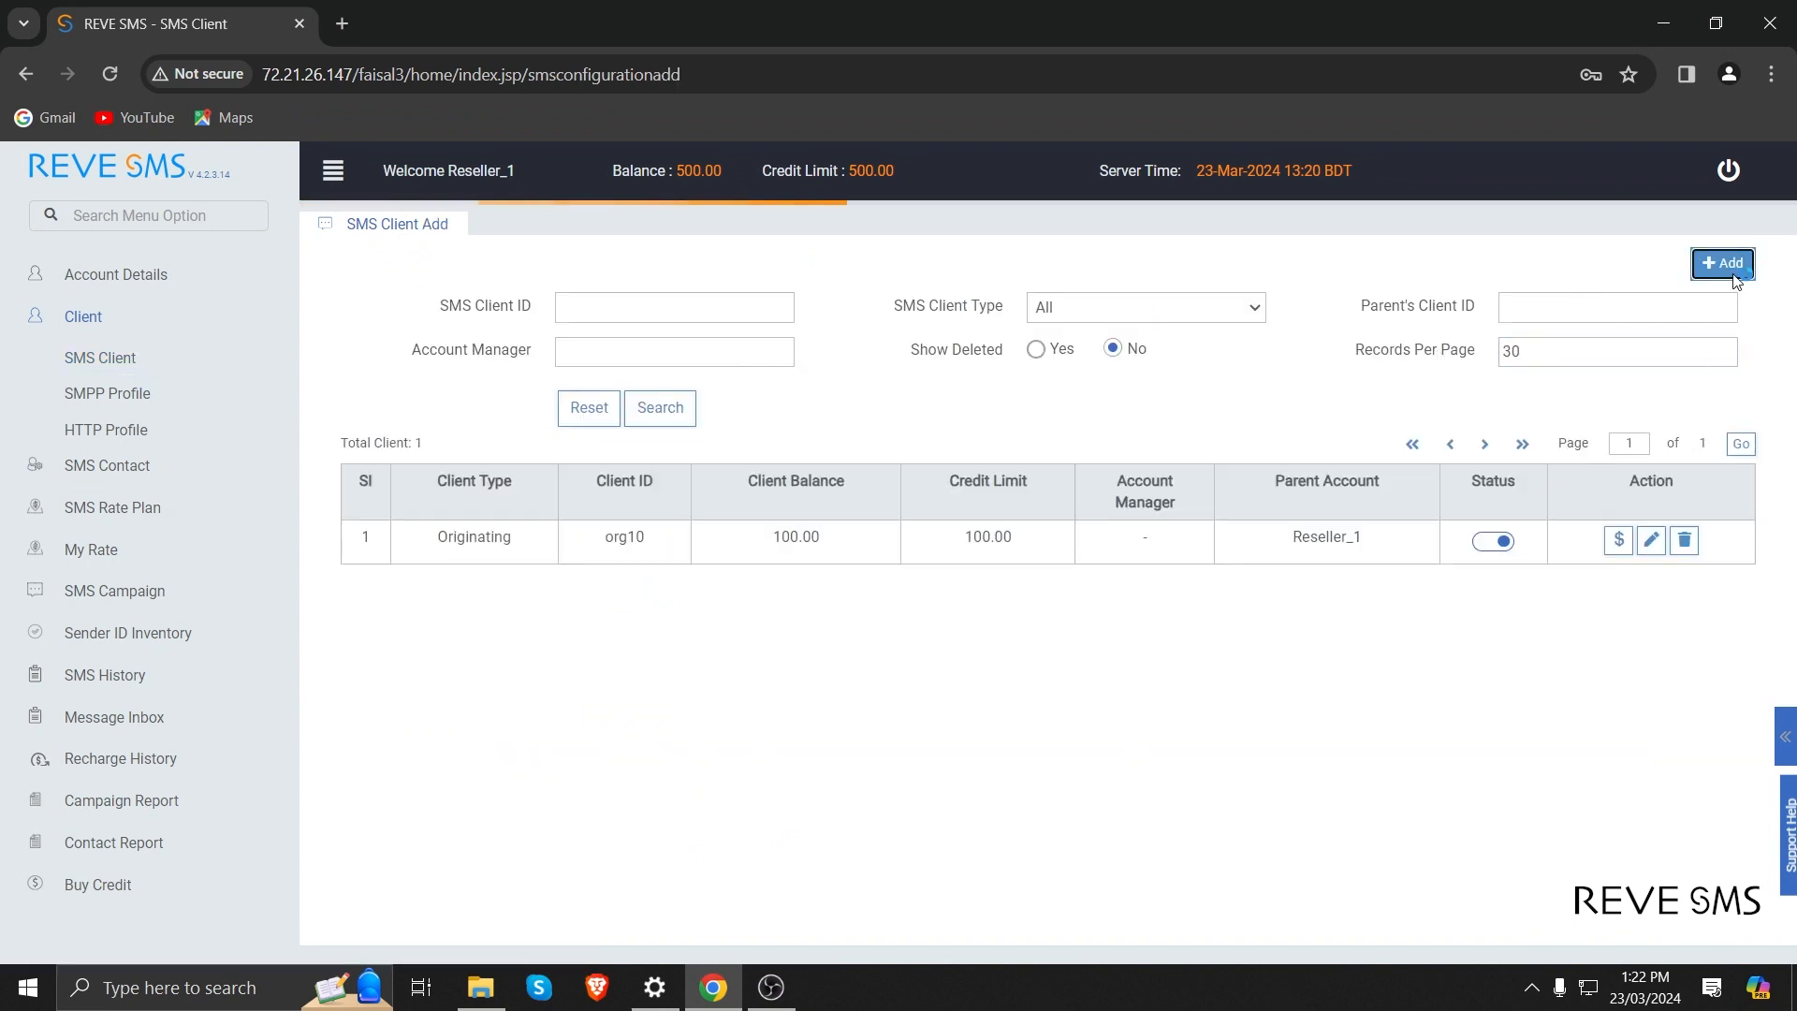
pyautogui.click(815, 267)
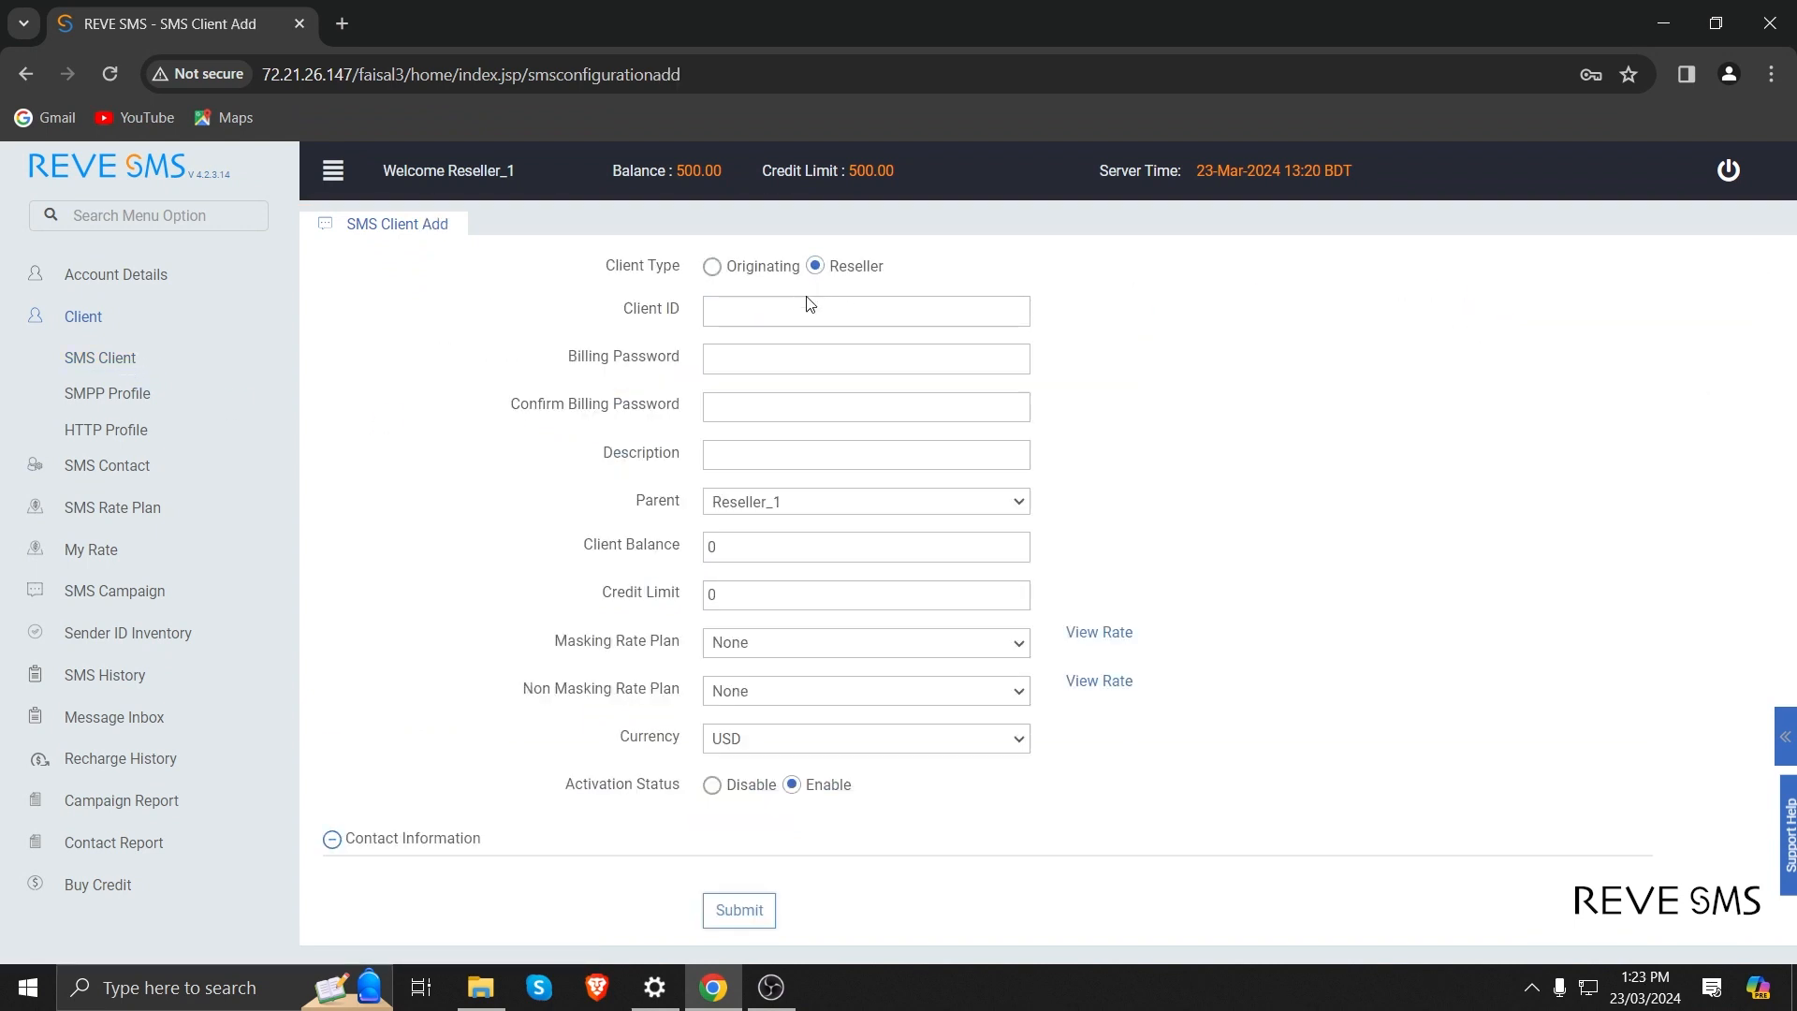
pyautogui.click(805, 300)
pyautogui.write('Re')
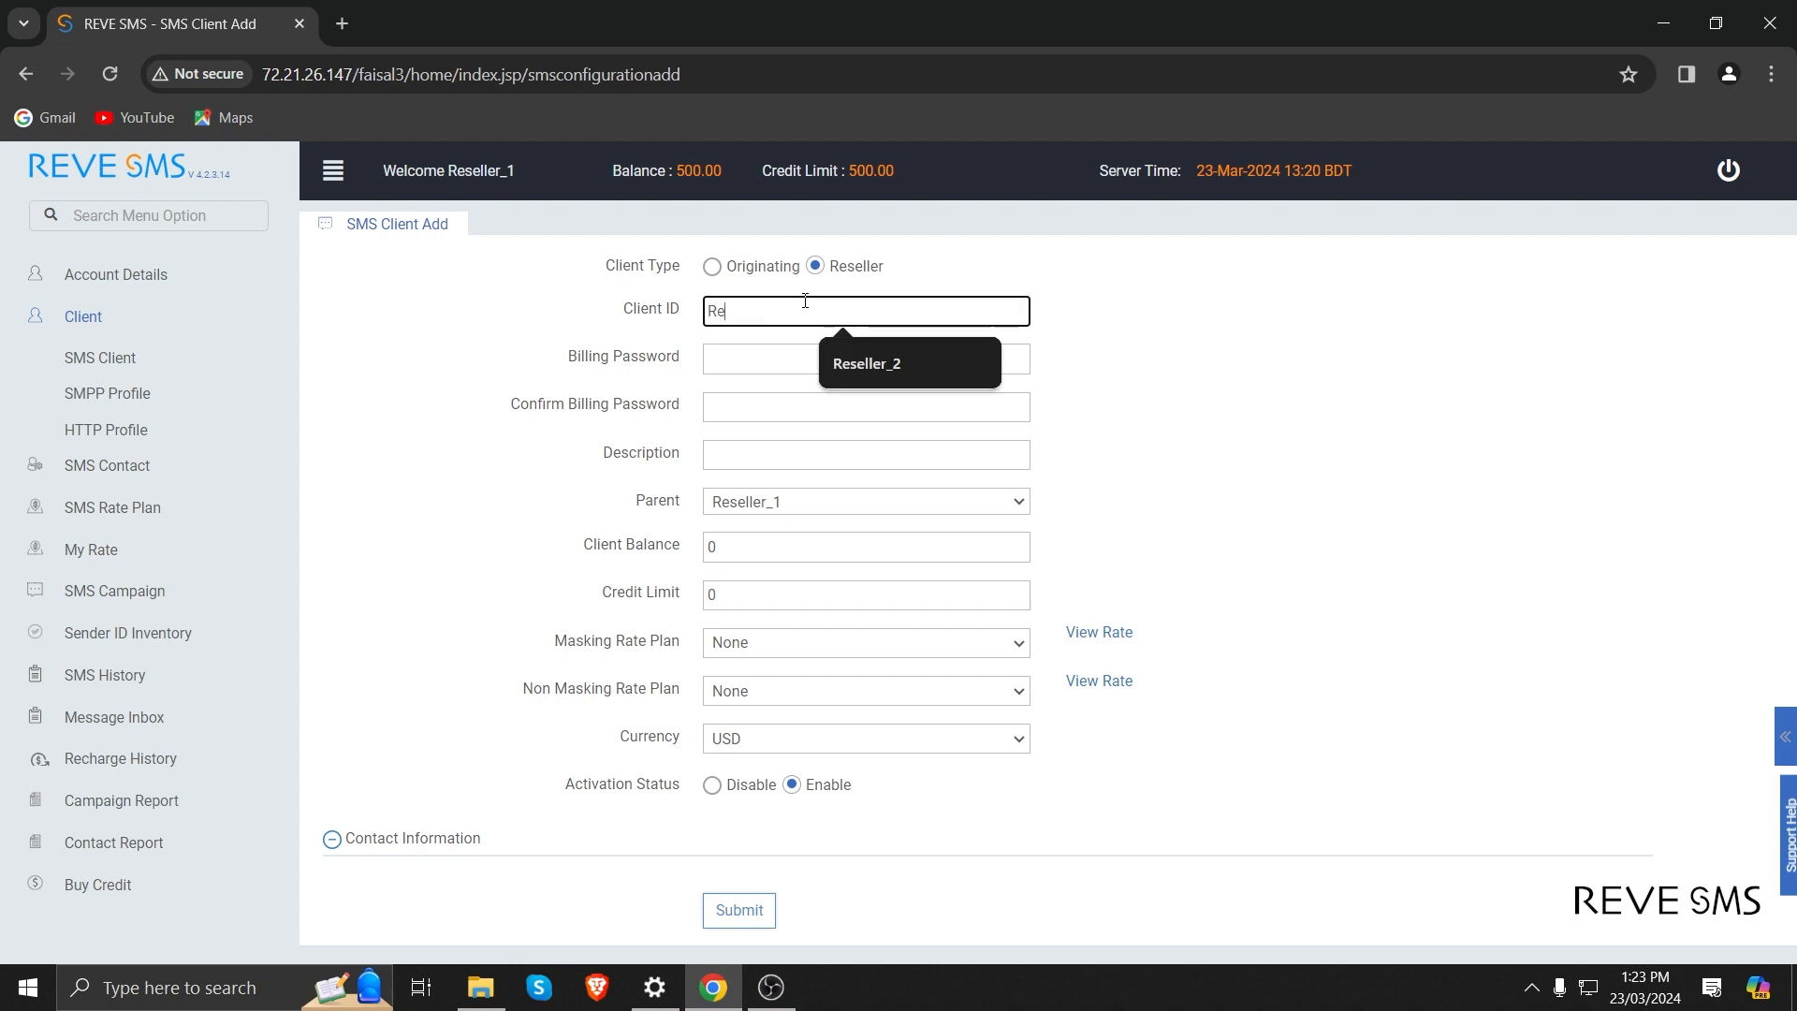
pyautogui.write('seller_10')
pyautogui.press('Tab')
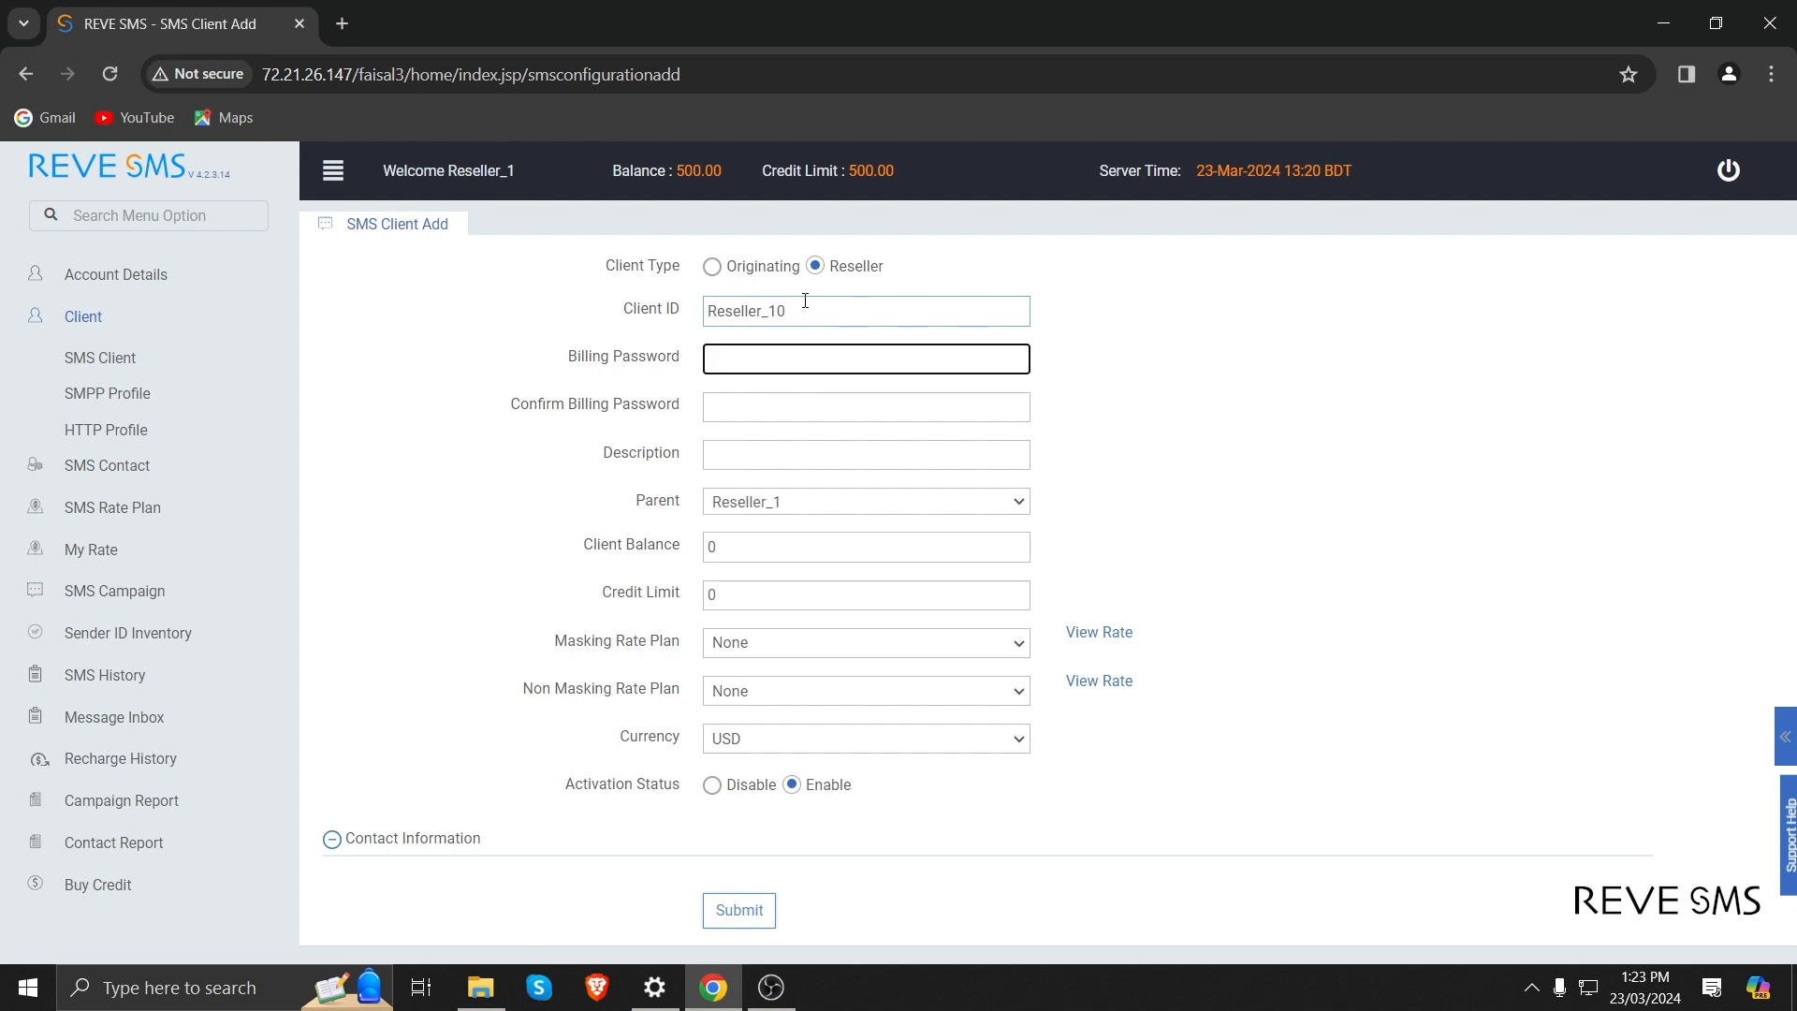
# Enter and confirm the billing password for the reseller client Reseller_10.
pyautogui.write('123456')
pyautogui.press('Tab')
pyautogui.write('123456')
pyautogui.press('Tab')
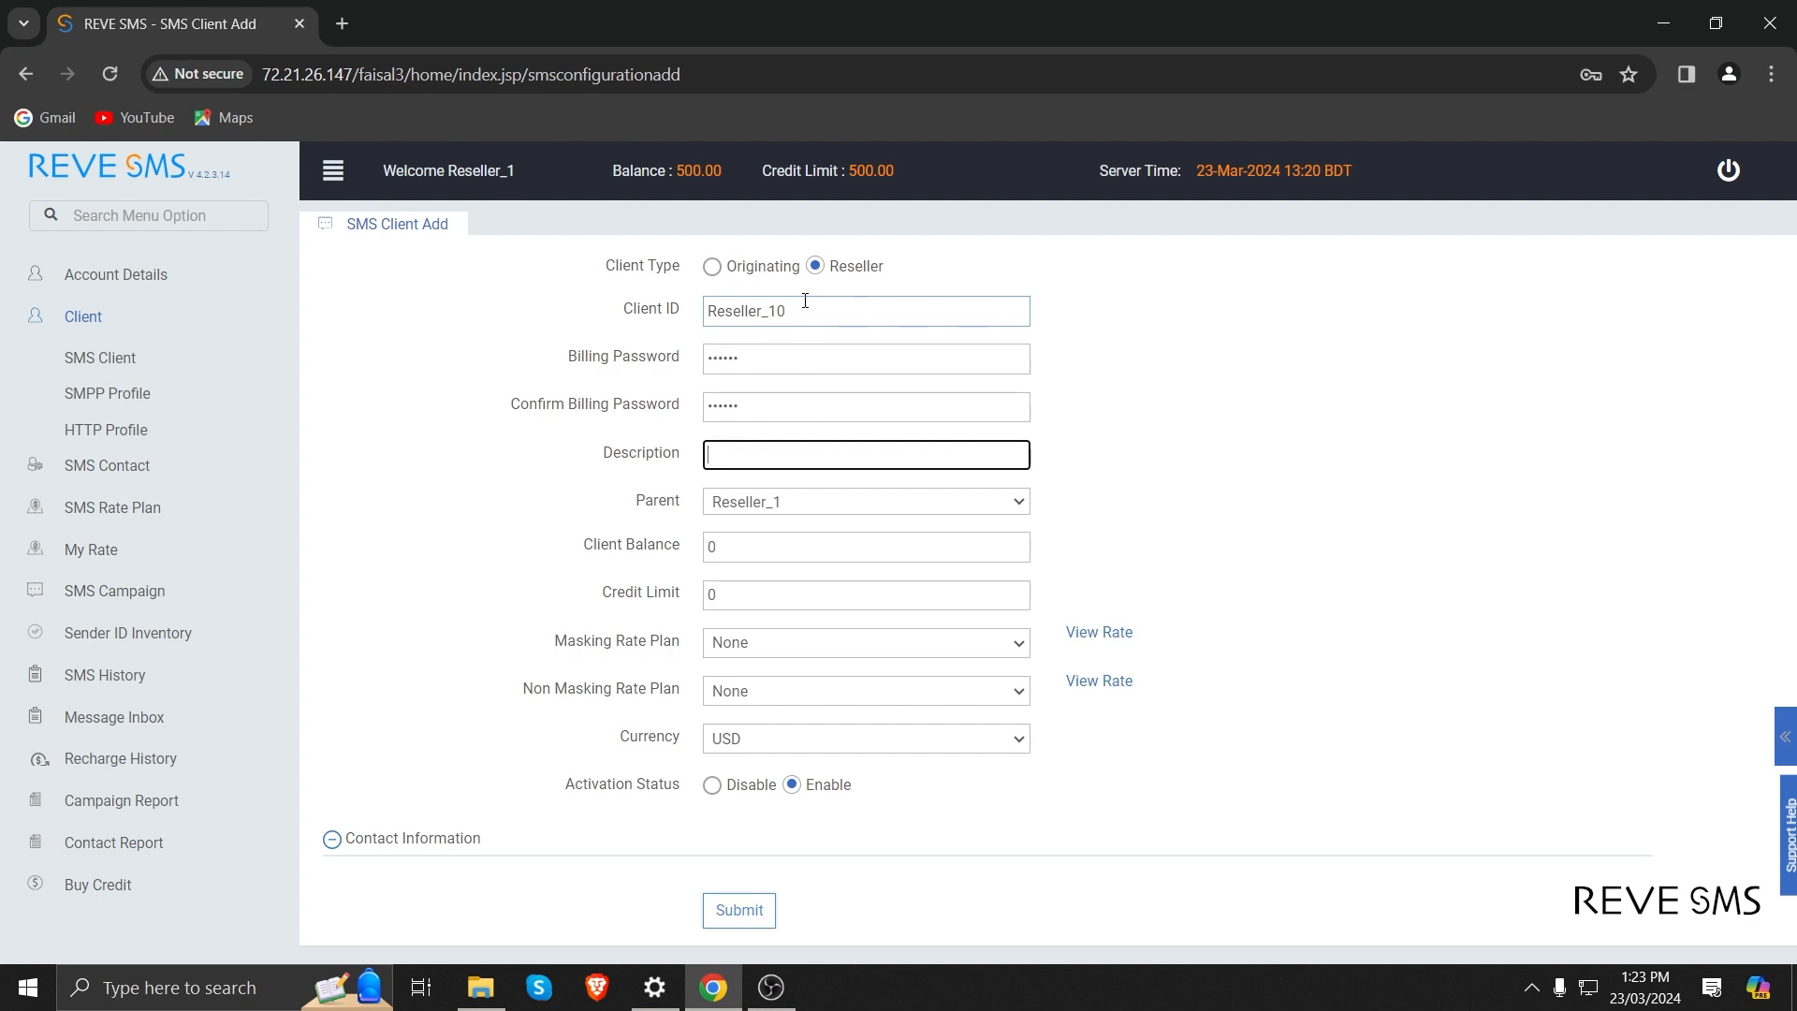
# Set the client balance and the credit limit of Reseller_10 to 200 each.
pyautogui.press('Tab')
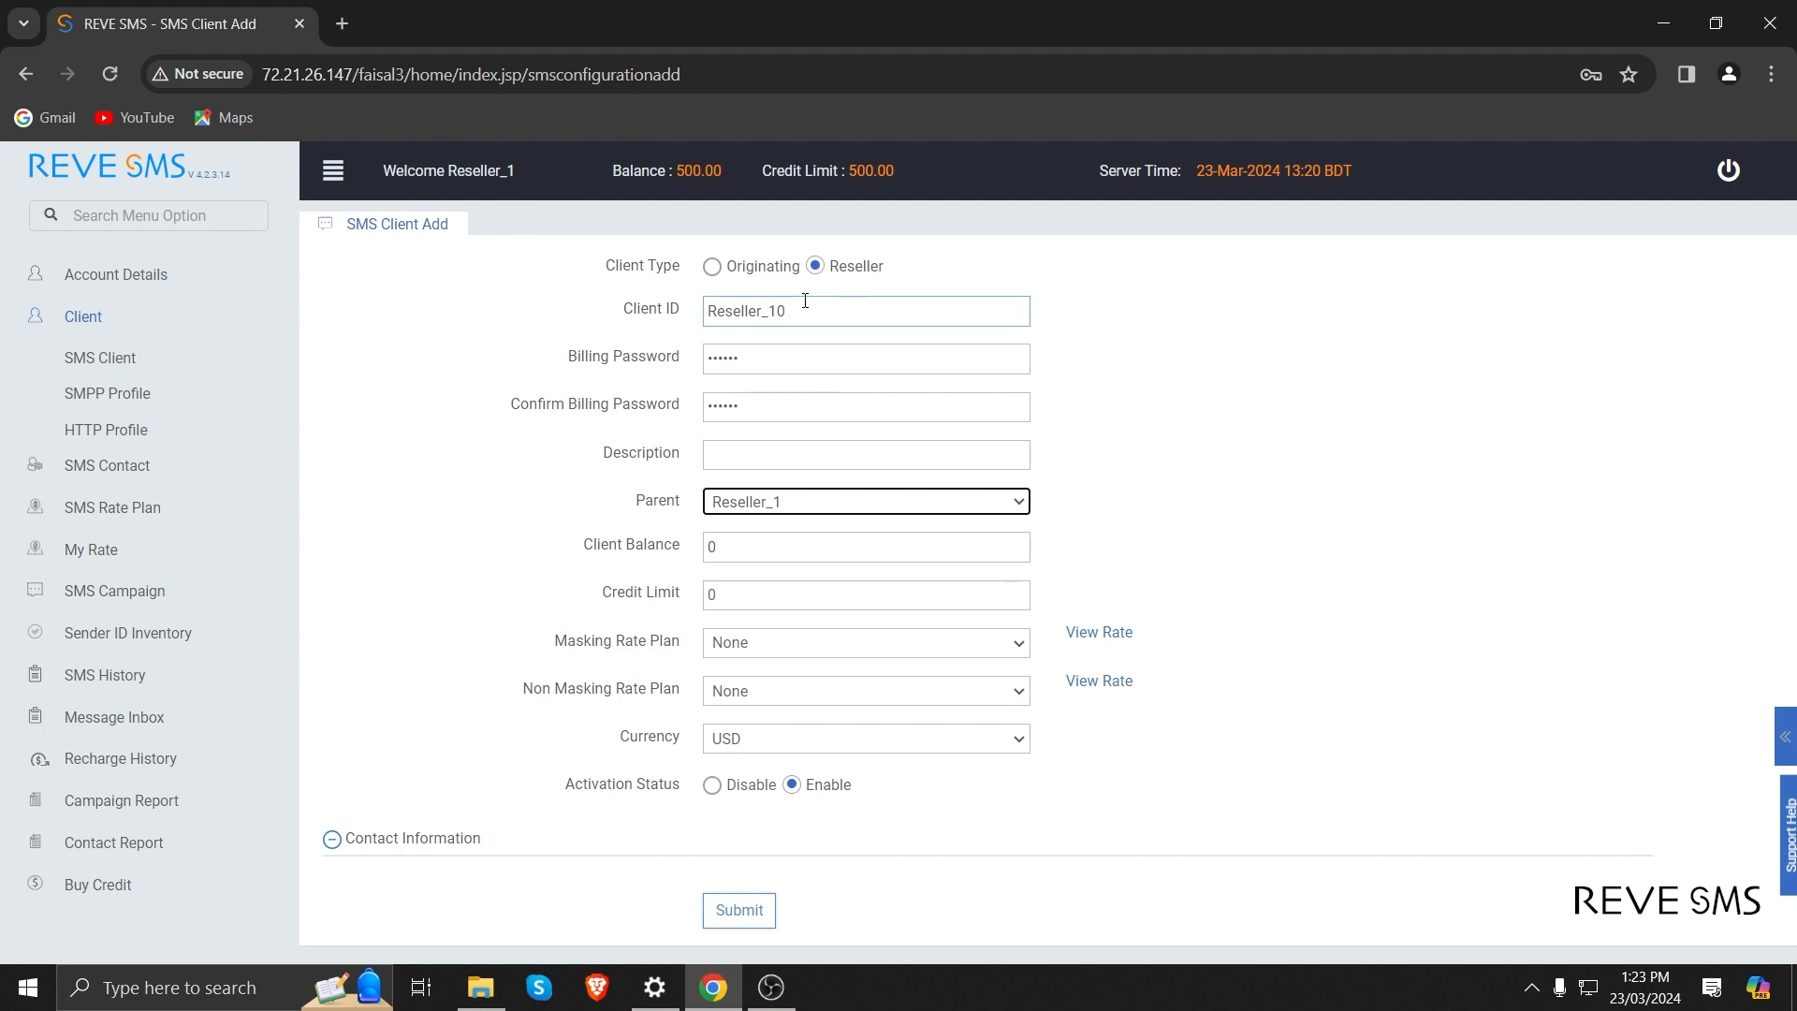
pyautogui.press('Tab')
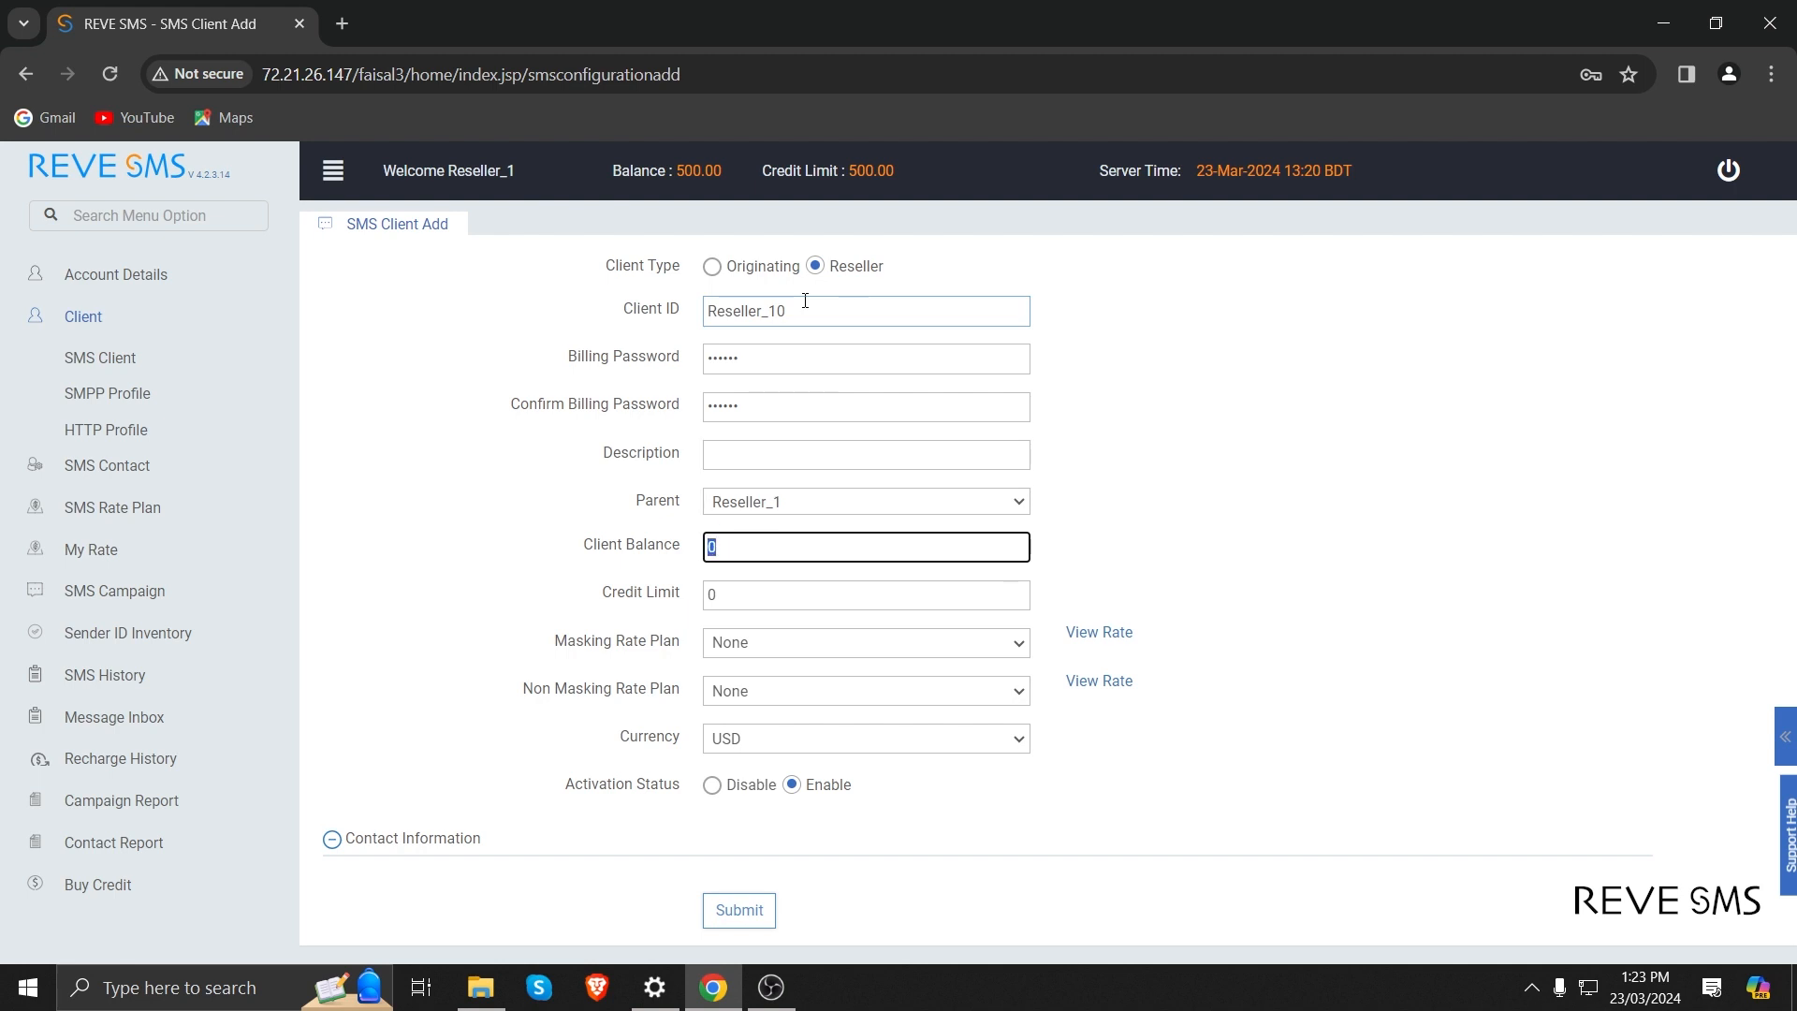
pyautogui.write('200')
pyautogui.press('Tab')
pyautogui.write('200')
pyautogui.press('Tab')
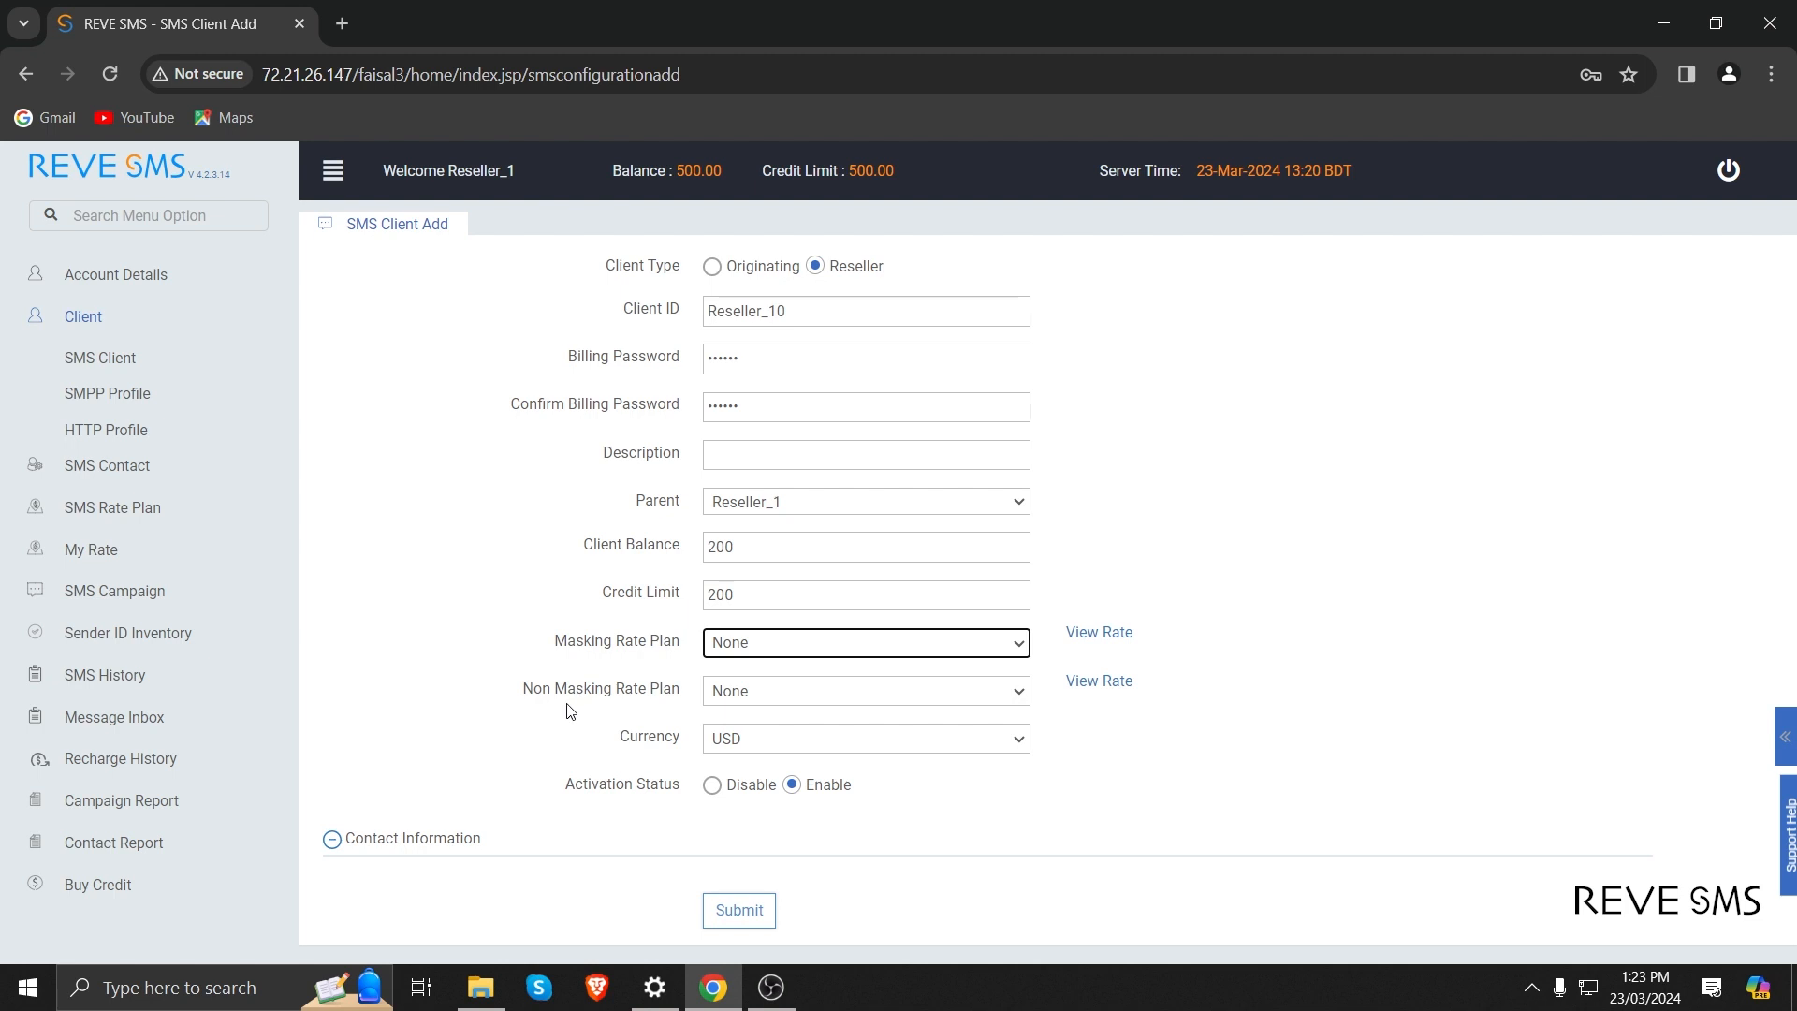
# Assign the Masking_1 masking and Non-masking_1 non-masking rate plans to Reseller_10 and submit the client.
pyautogui.click(765, 658)
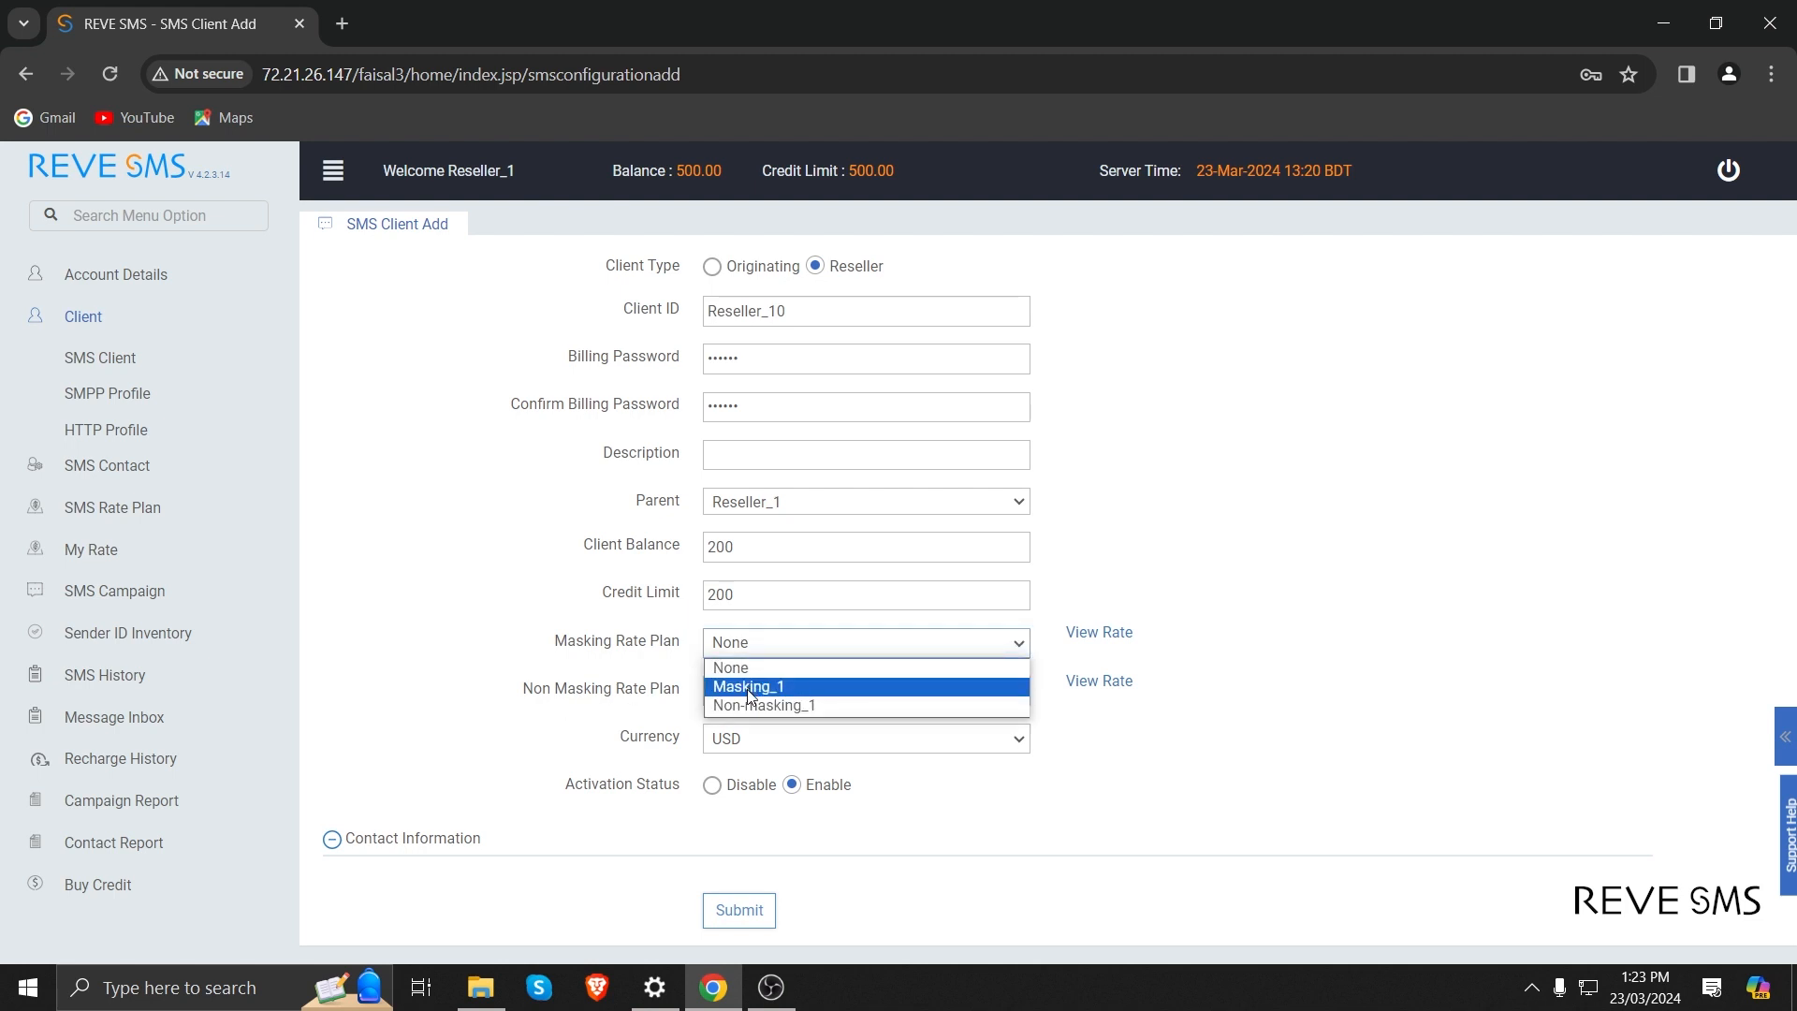
pyautogui.click(742, 685)
pyautogui.click(742, 695)
pyautogui.click(766, 753)
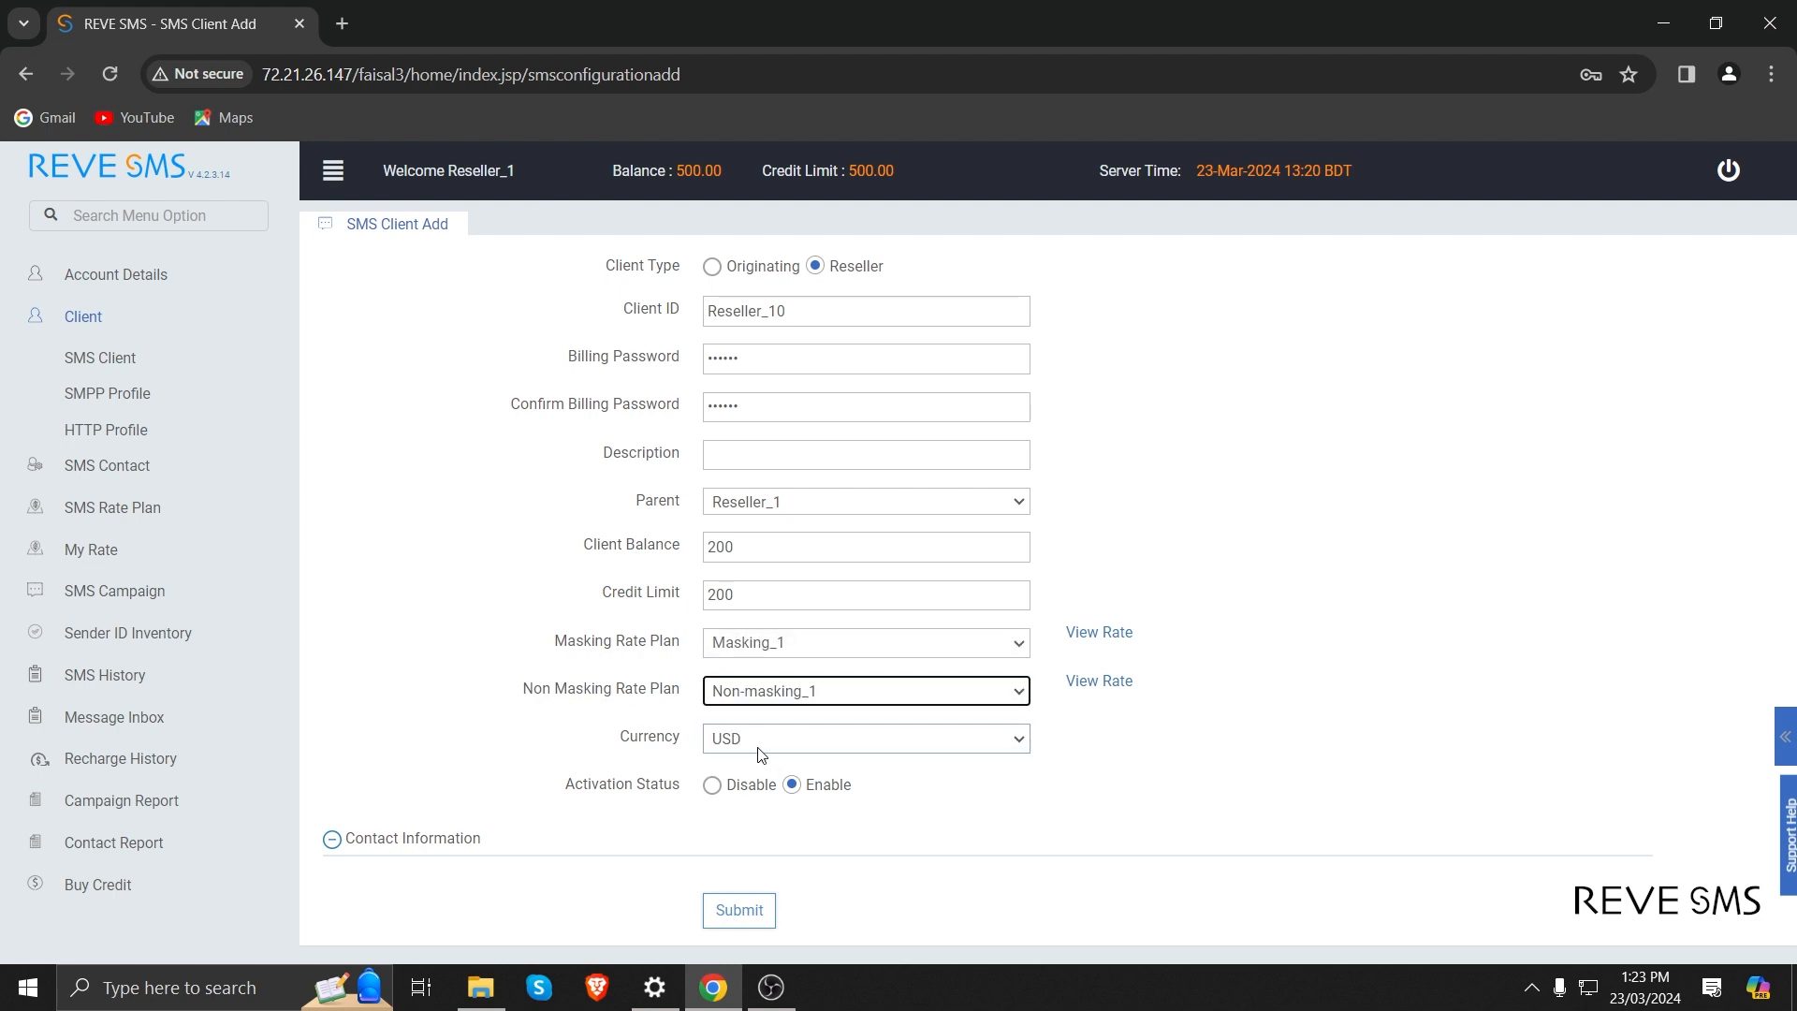
pyautogui.click(741, 910)
pyautogui.click(906, 560)
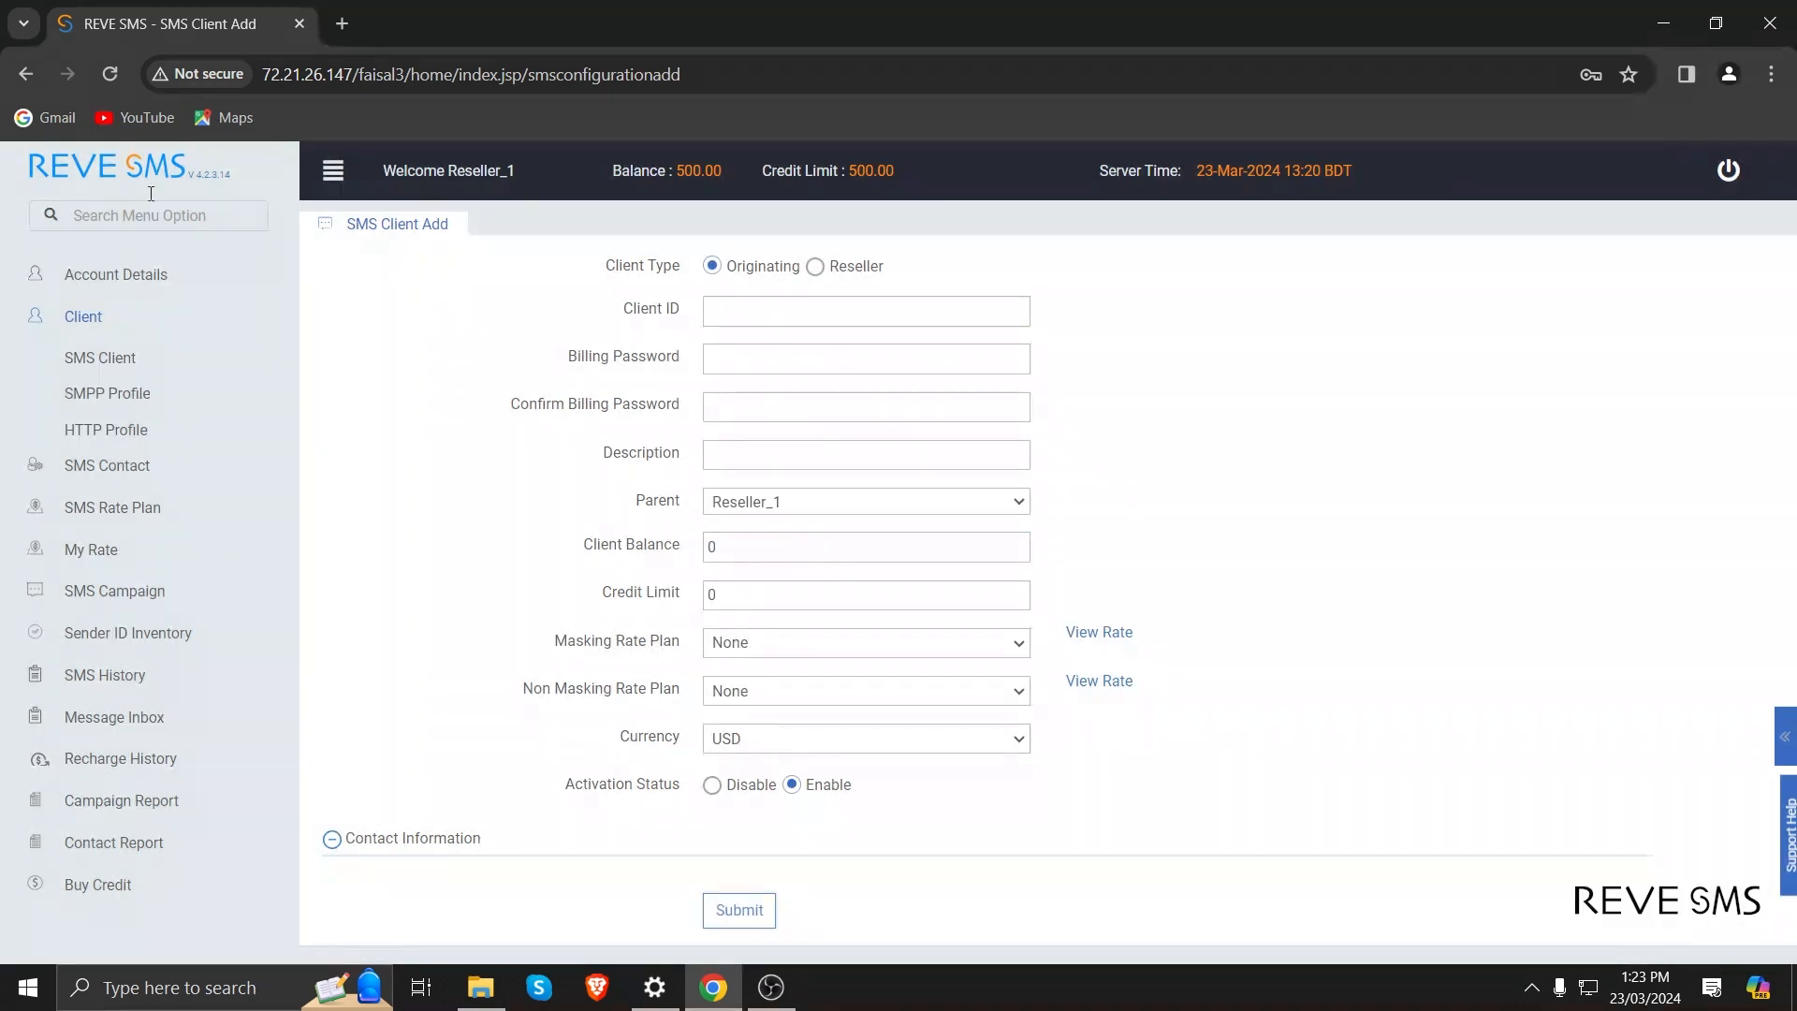
# Return to the SMS client list, then start adding an SMPP profile for the client org10.
pyautogui.click(99, 357)
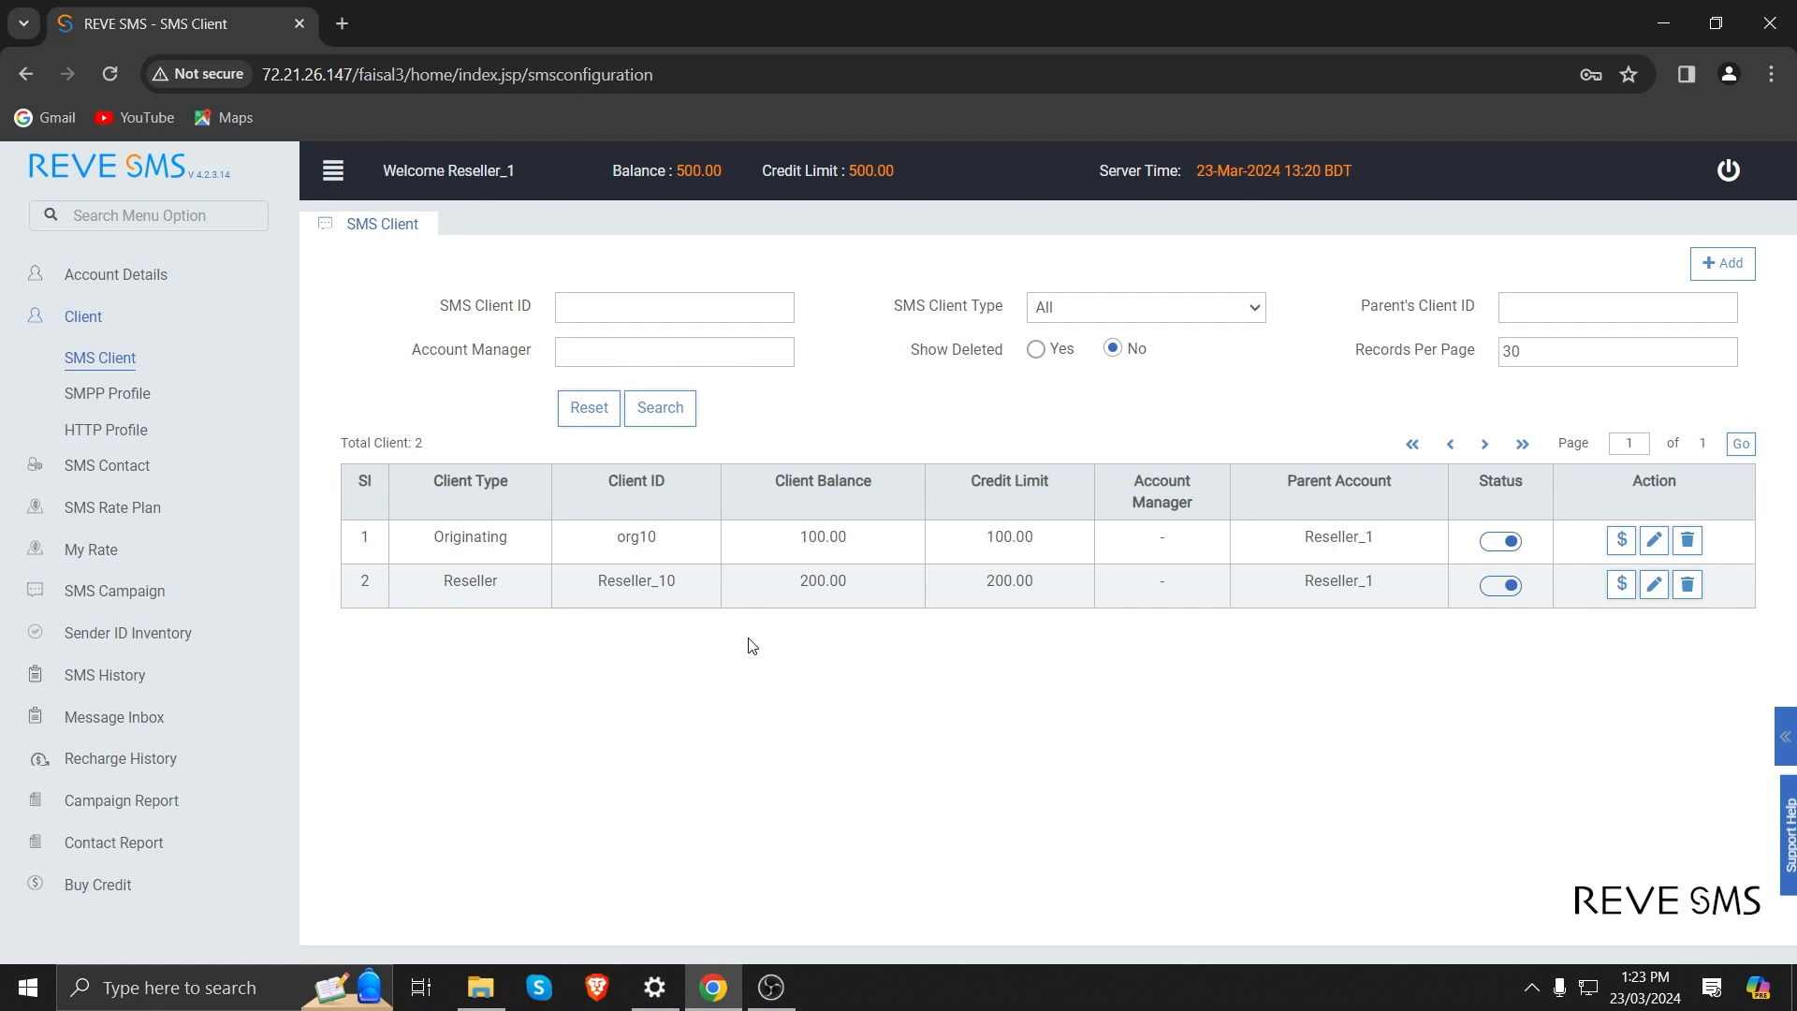
pyautogui.click(128, 407)
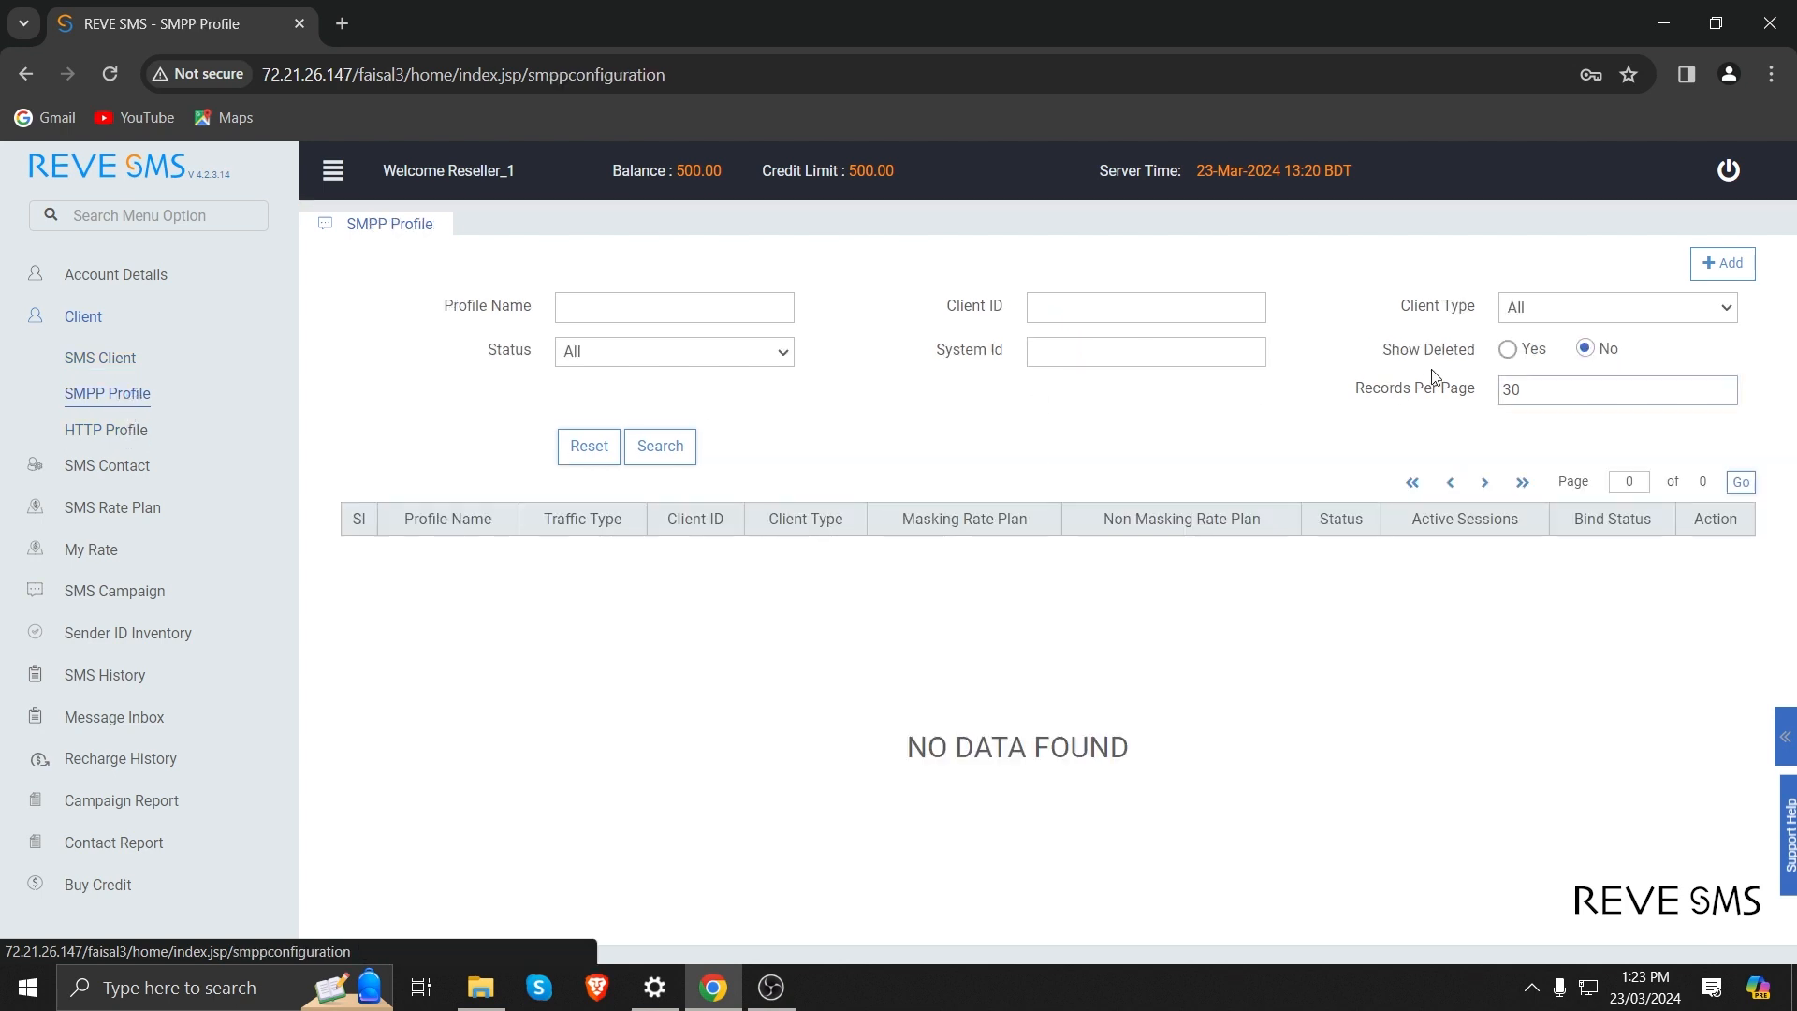
pyautogui.click(1722, 265)
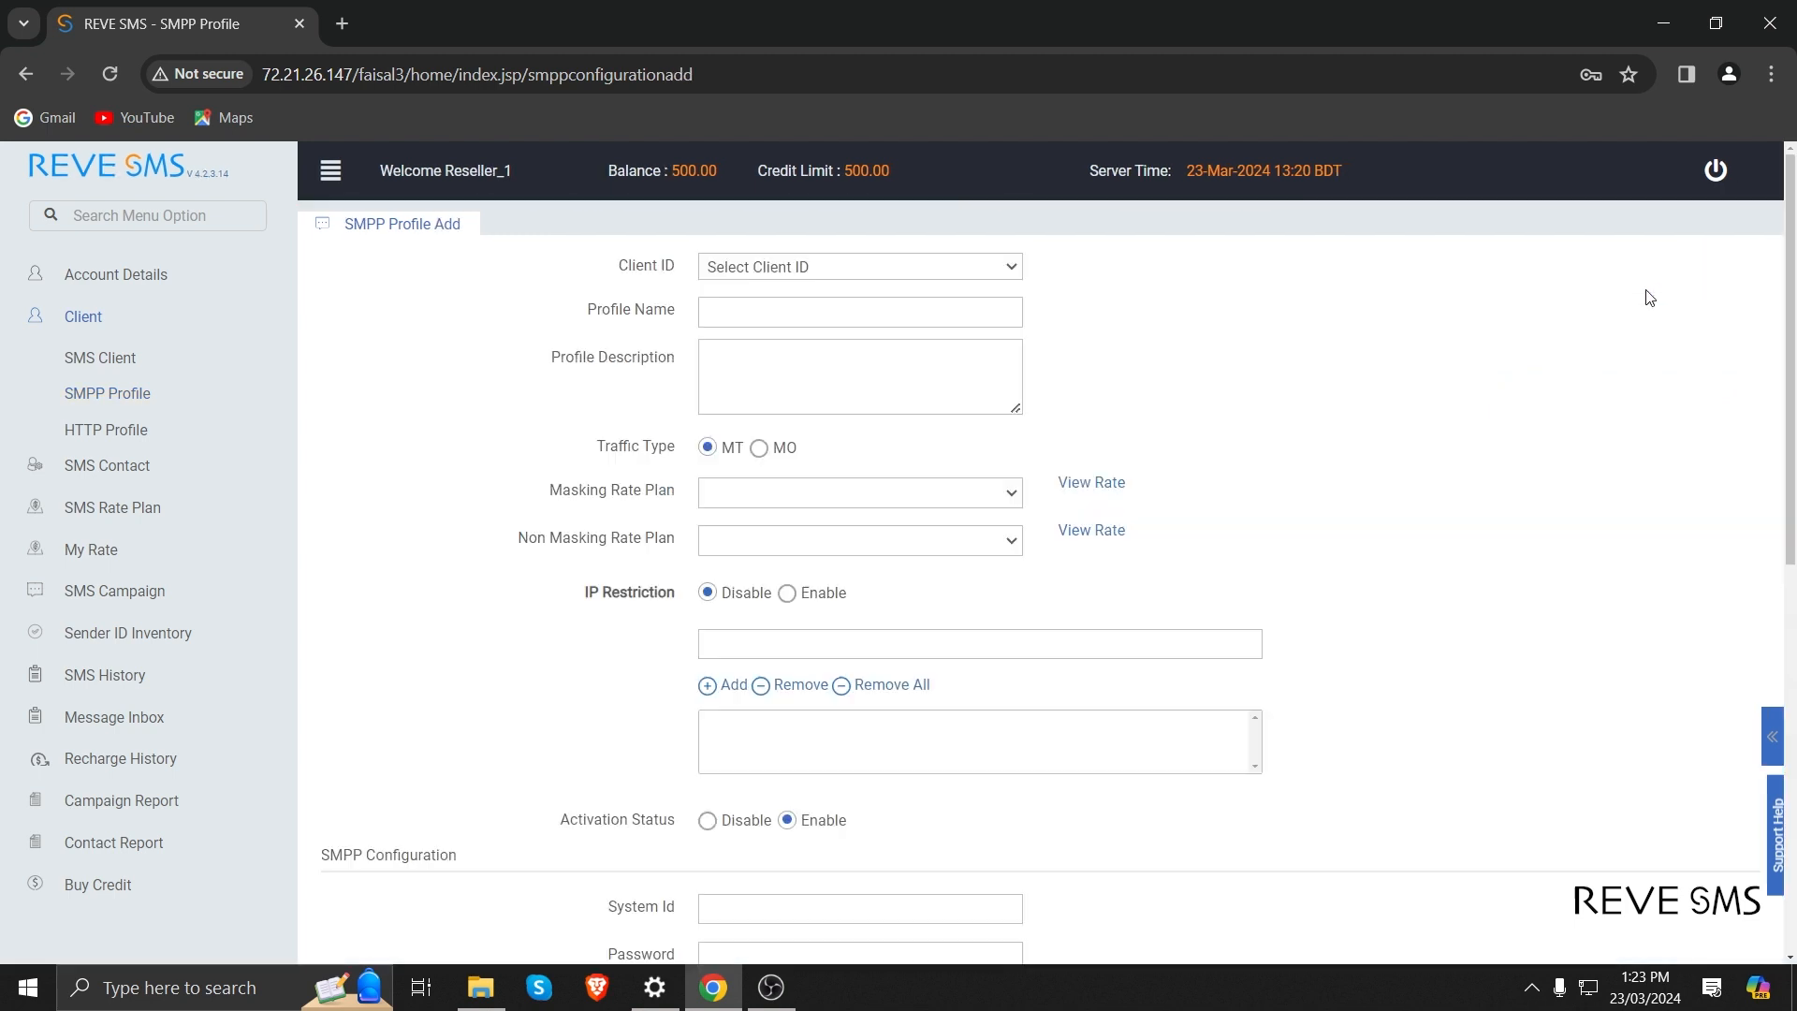
pyautogui.click(785, 269)
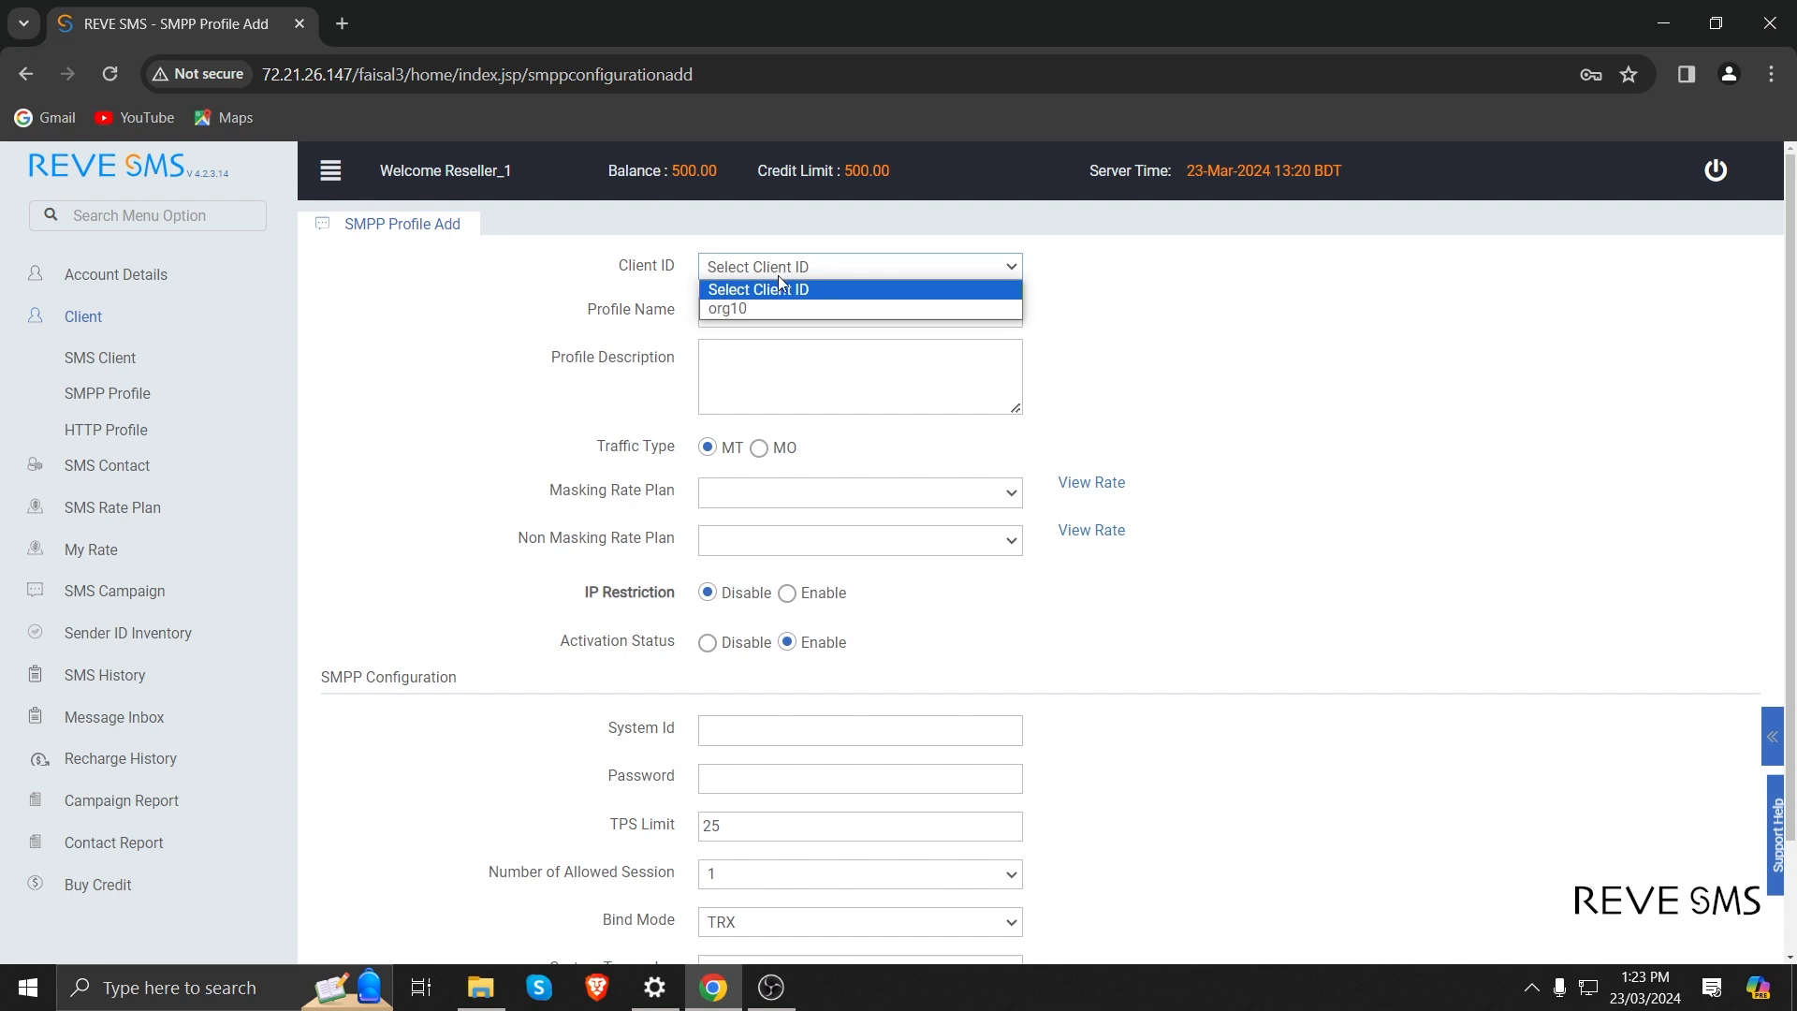
pyautogui.click(774, 304)
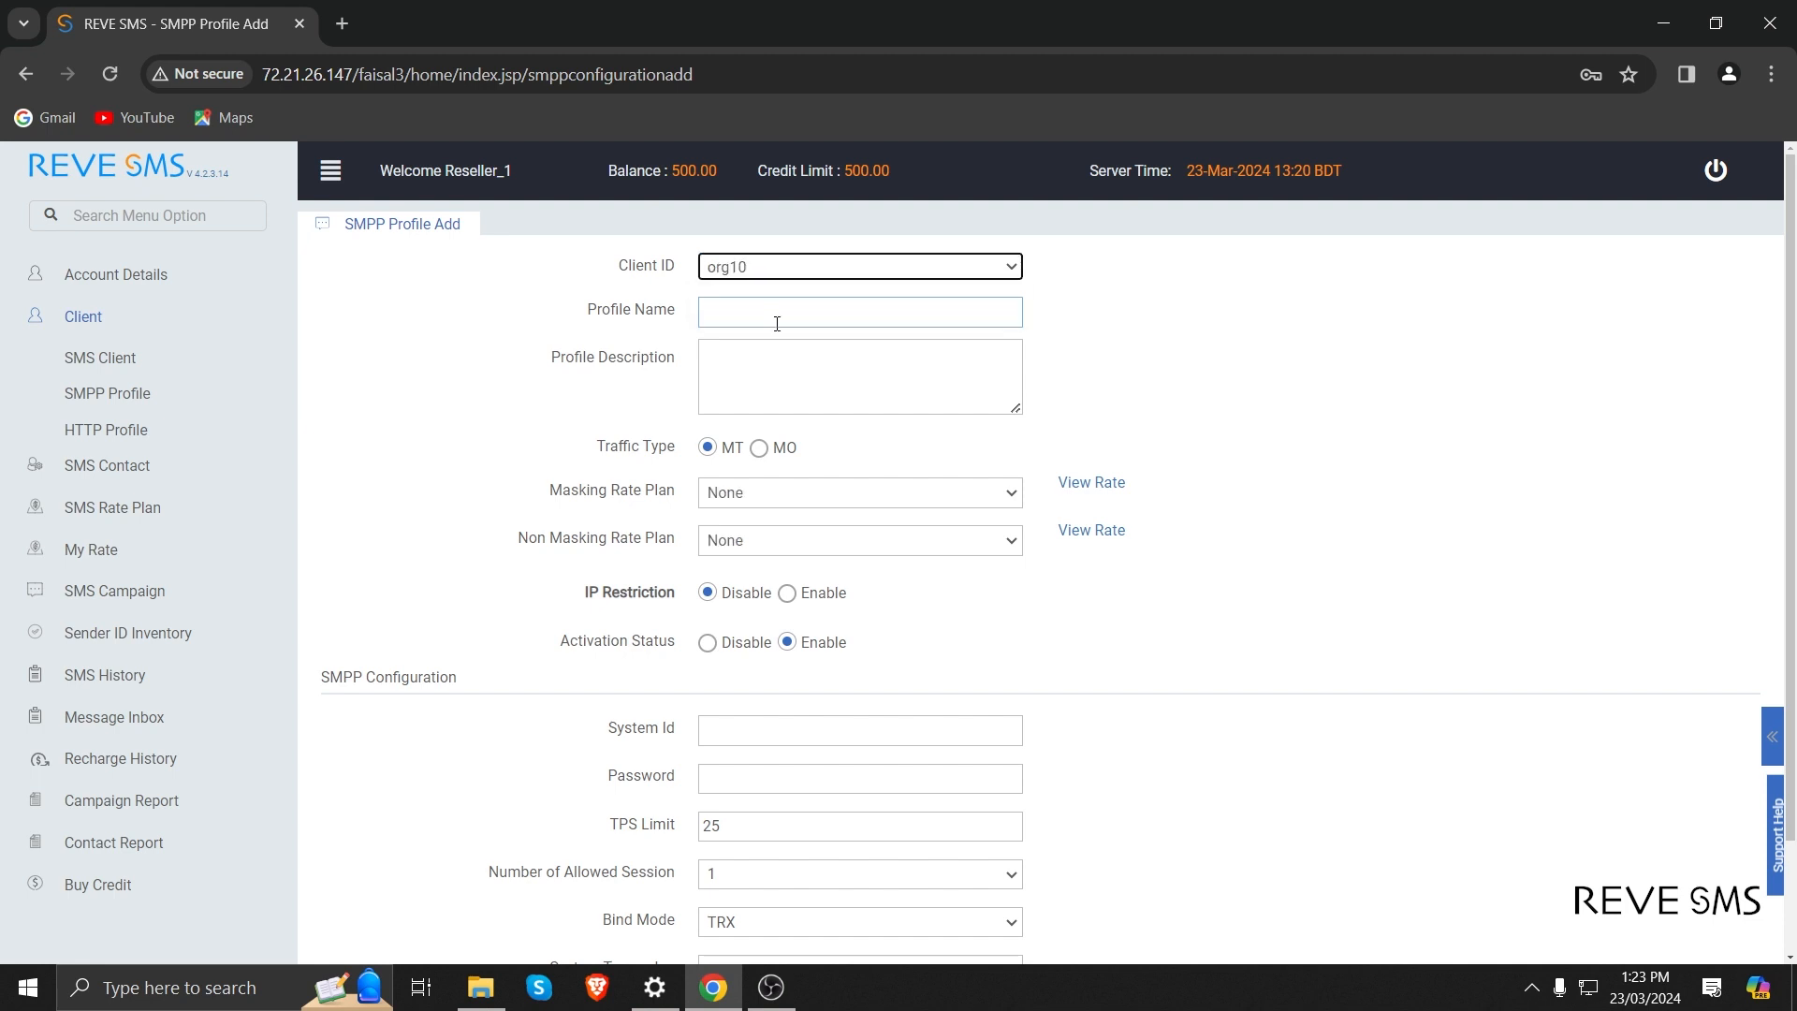
# Name the new SMPP profile org10_smpp and leave its description empty.
pyautogui.click(777, 321)
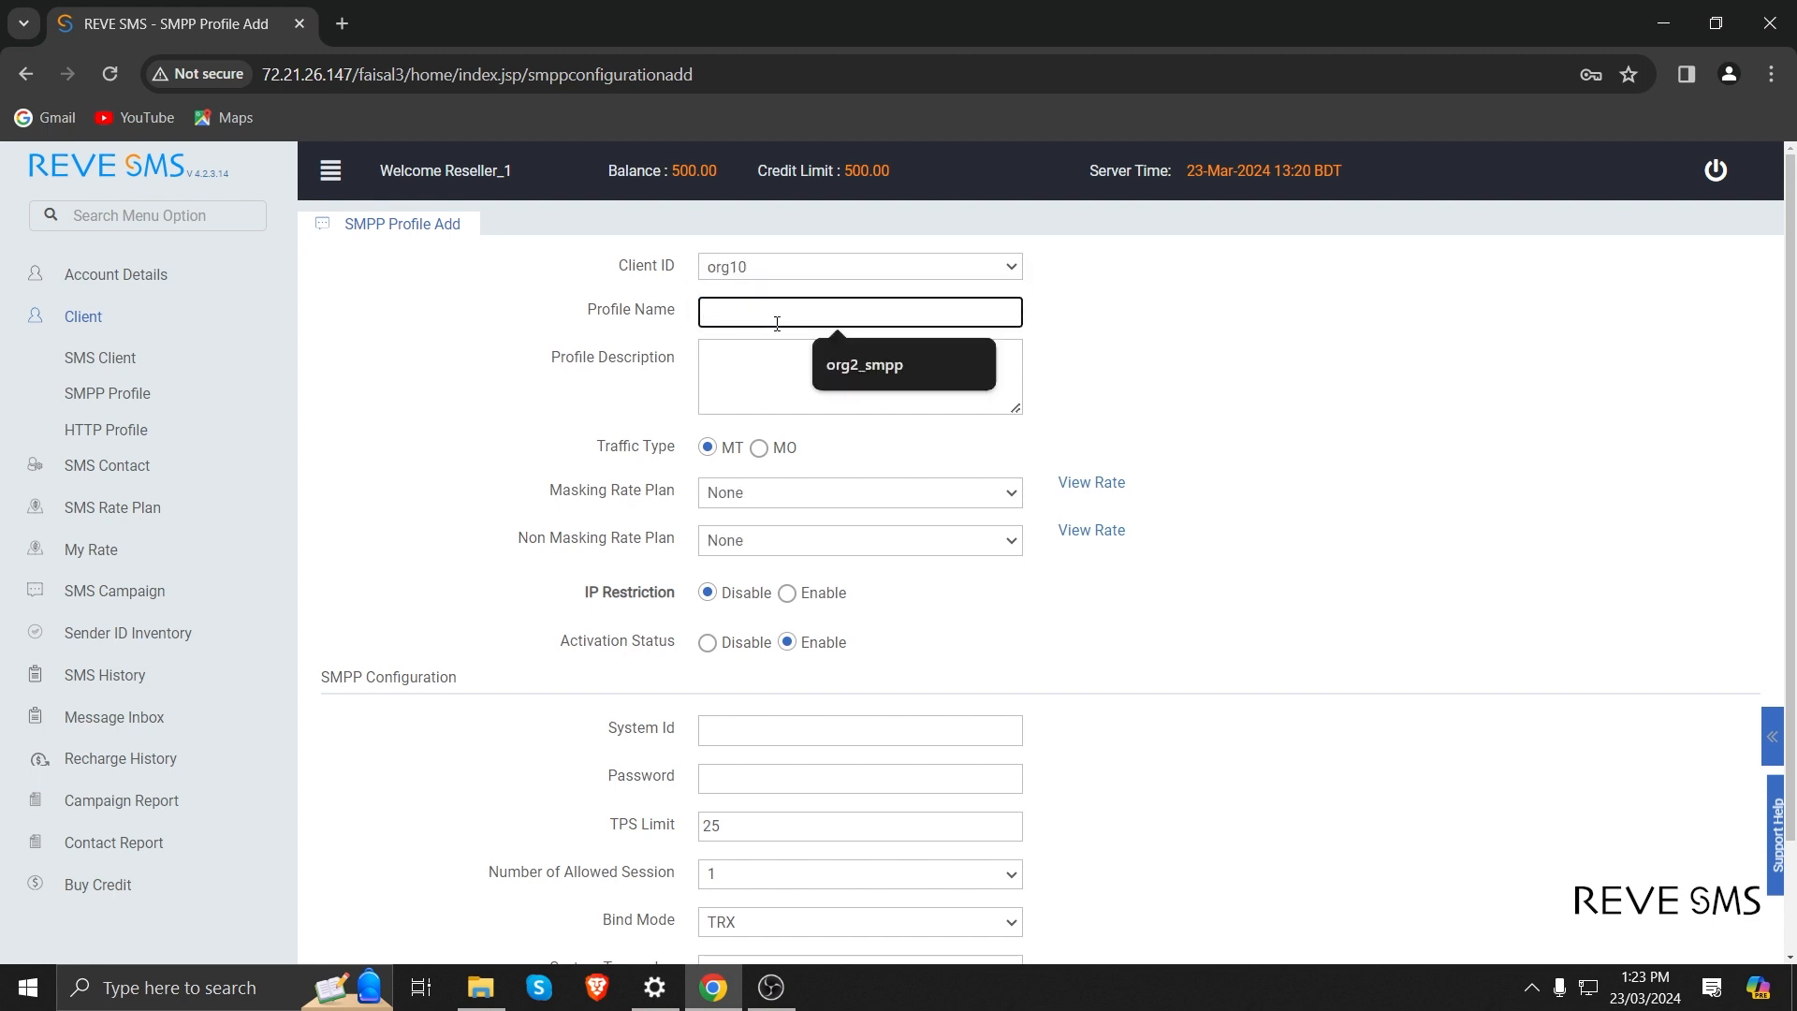
pyautogui.write('org10')
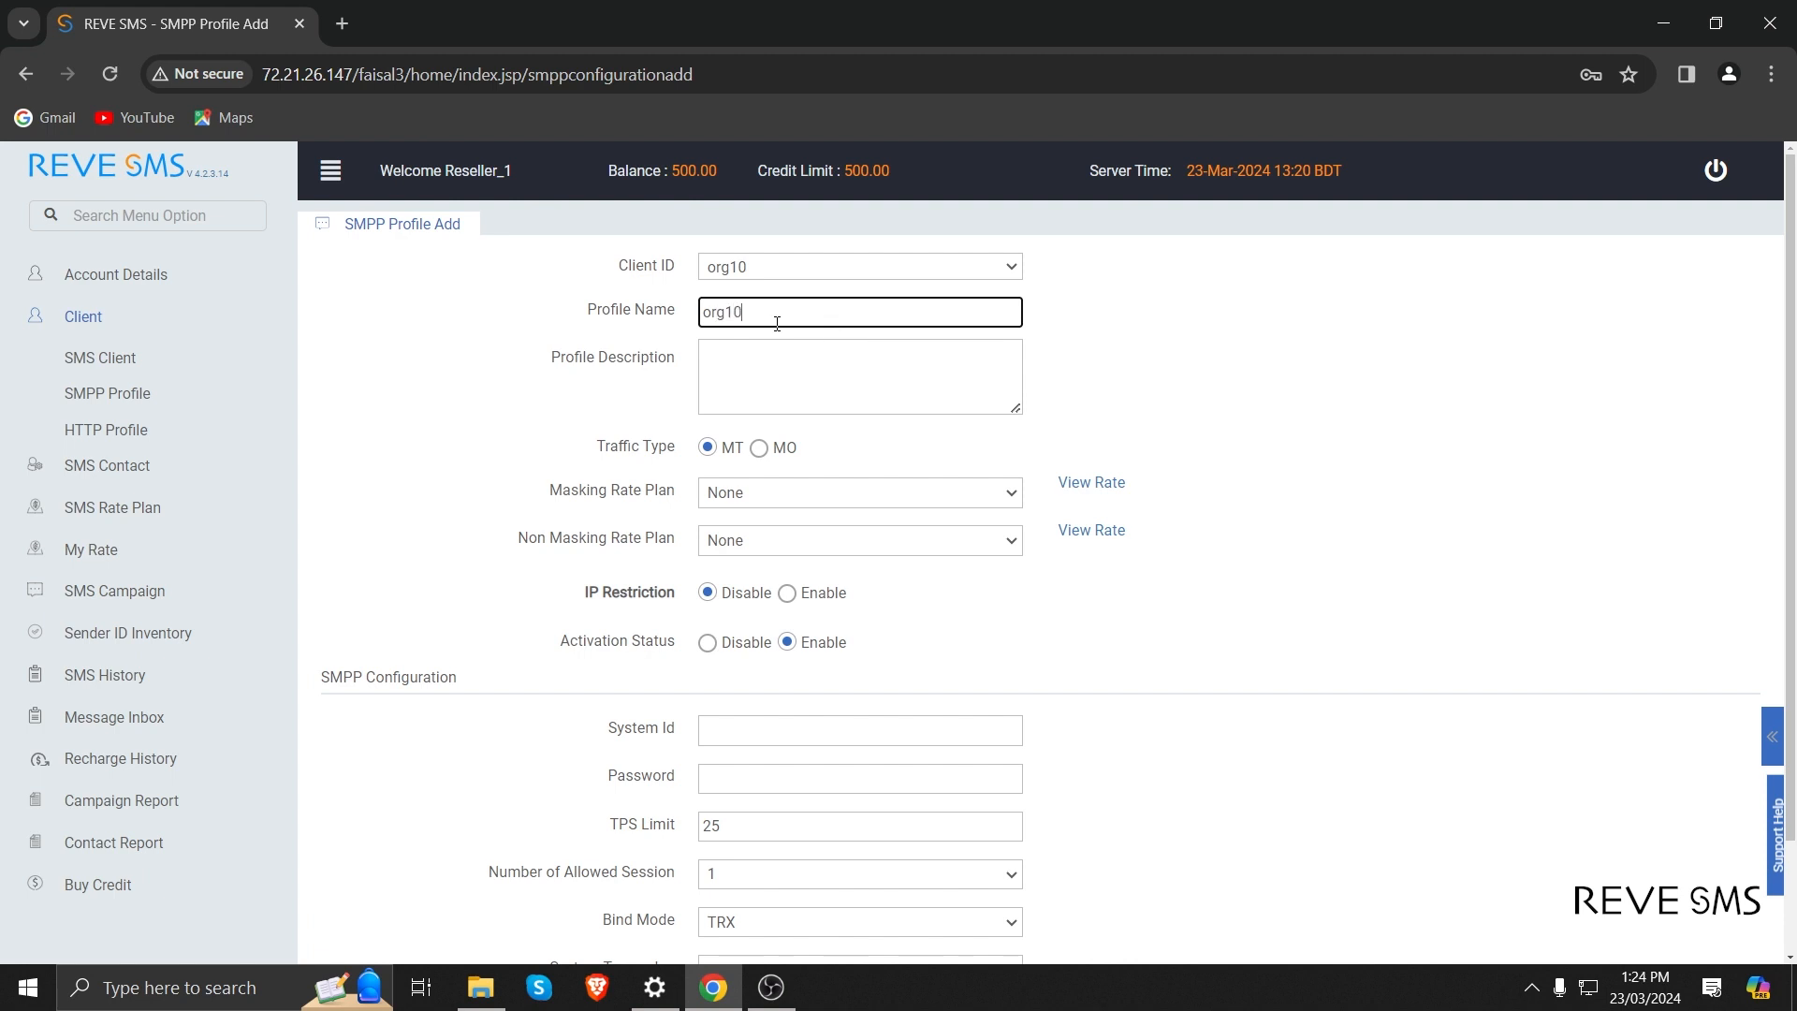
pyautogui.write('_smpp')
pyautogui.press('Tab')
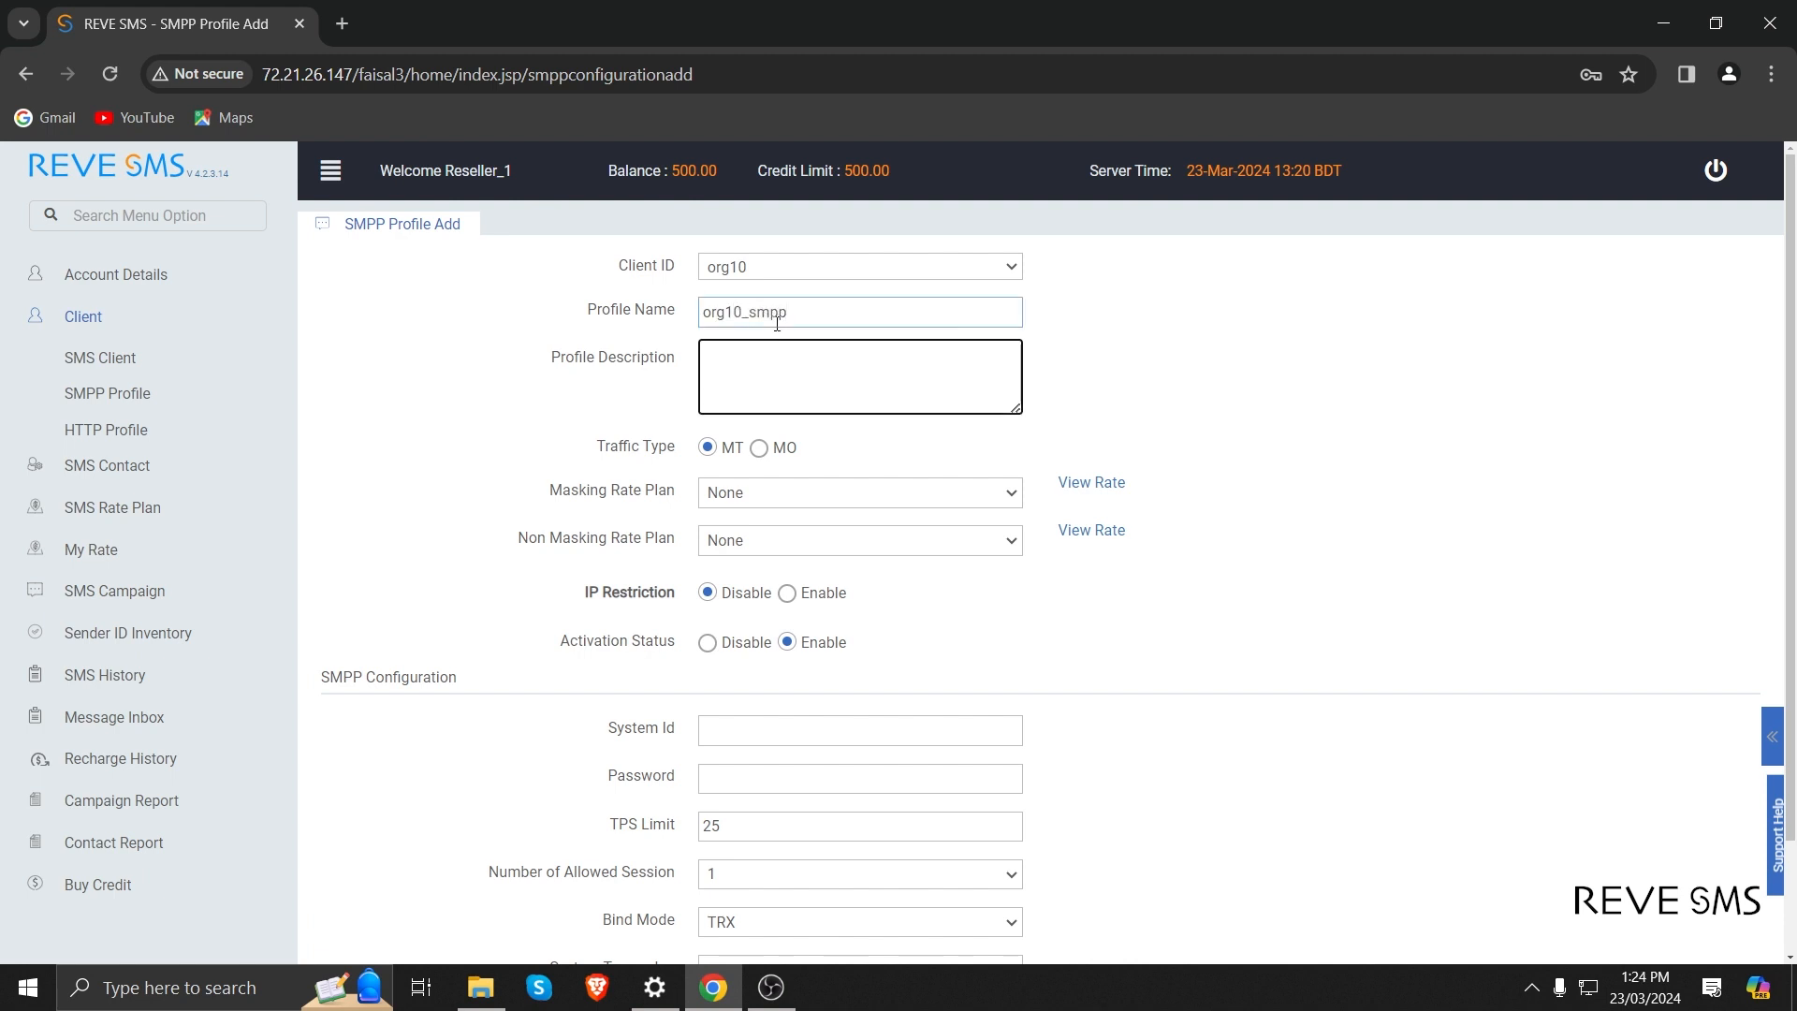
pyautogui.click(777, 323)
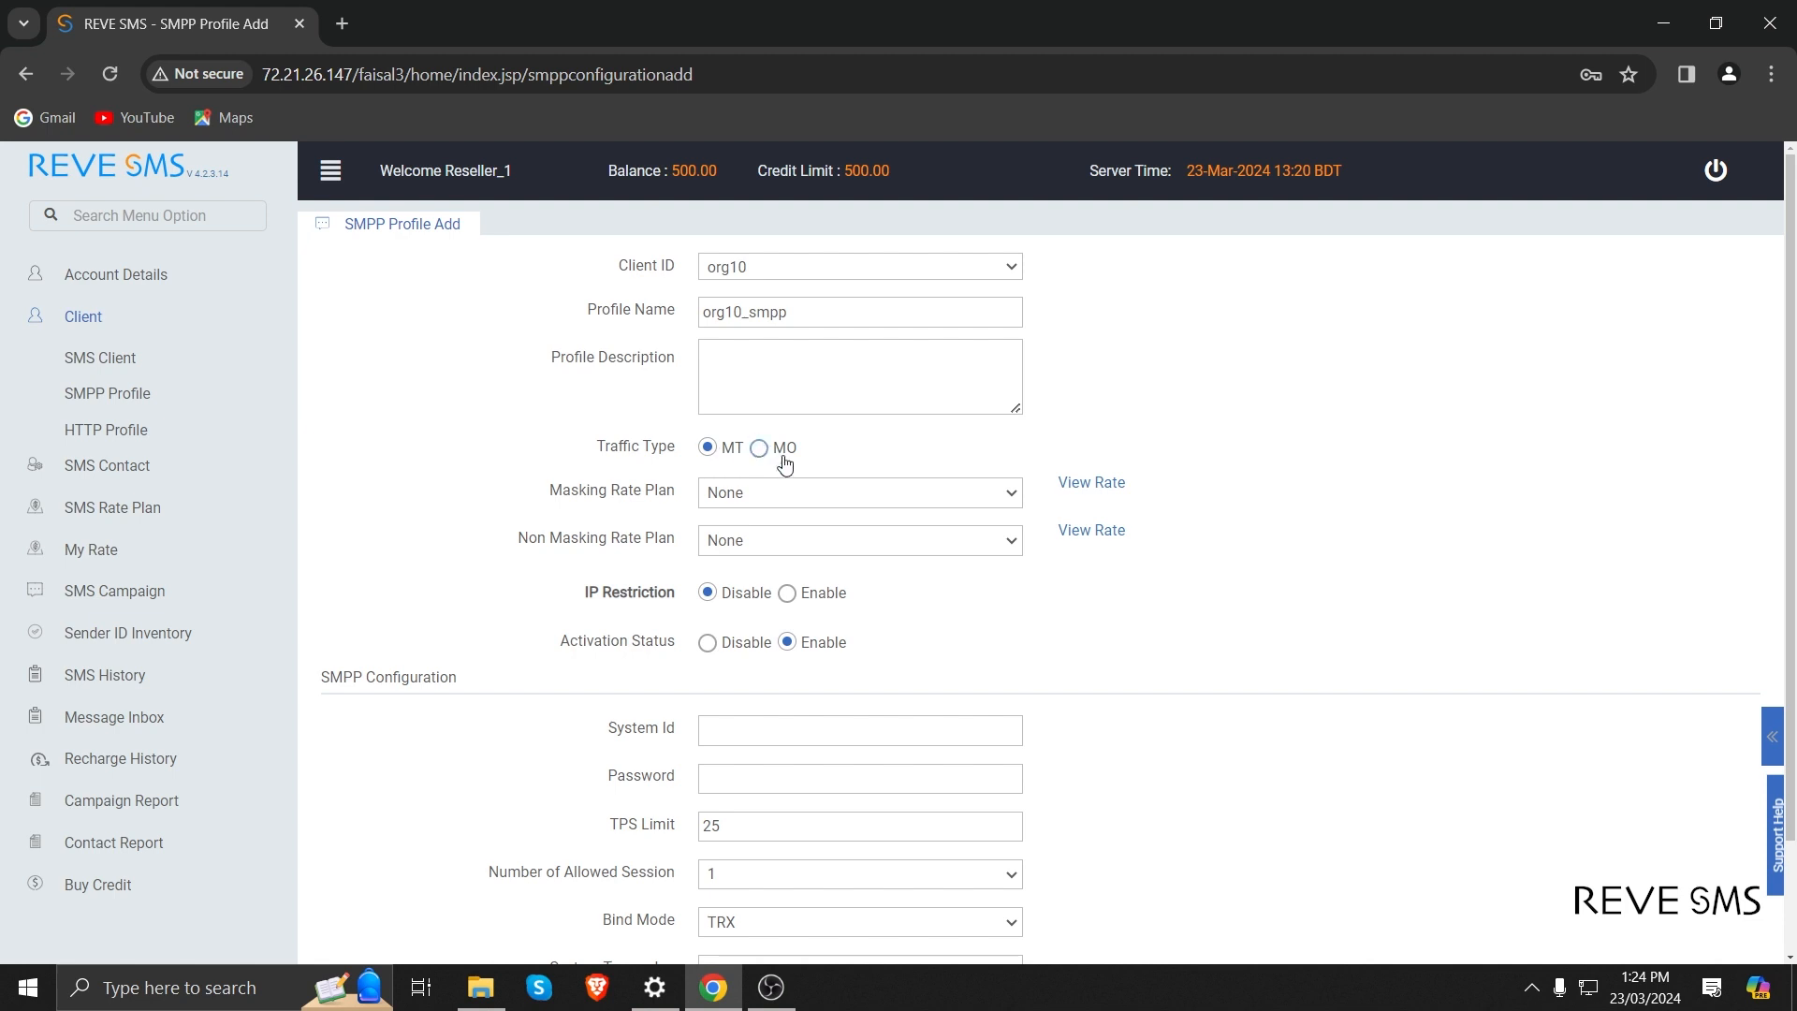
# Assign the Masking_1 masking and Non-masking_1 non-masking rate plans to the SMPP profile.
pyautogui.click(854, 484)
pyautogui.click(763, 500)
pyautogui.click(755, 538)
pyautogui.click(754, 541)
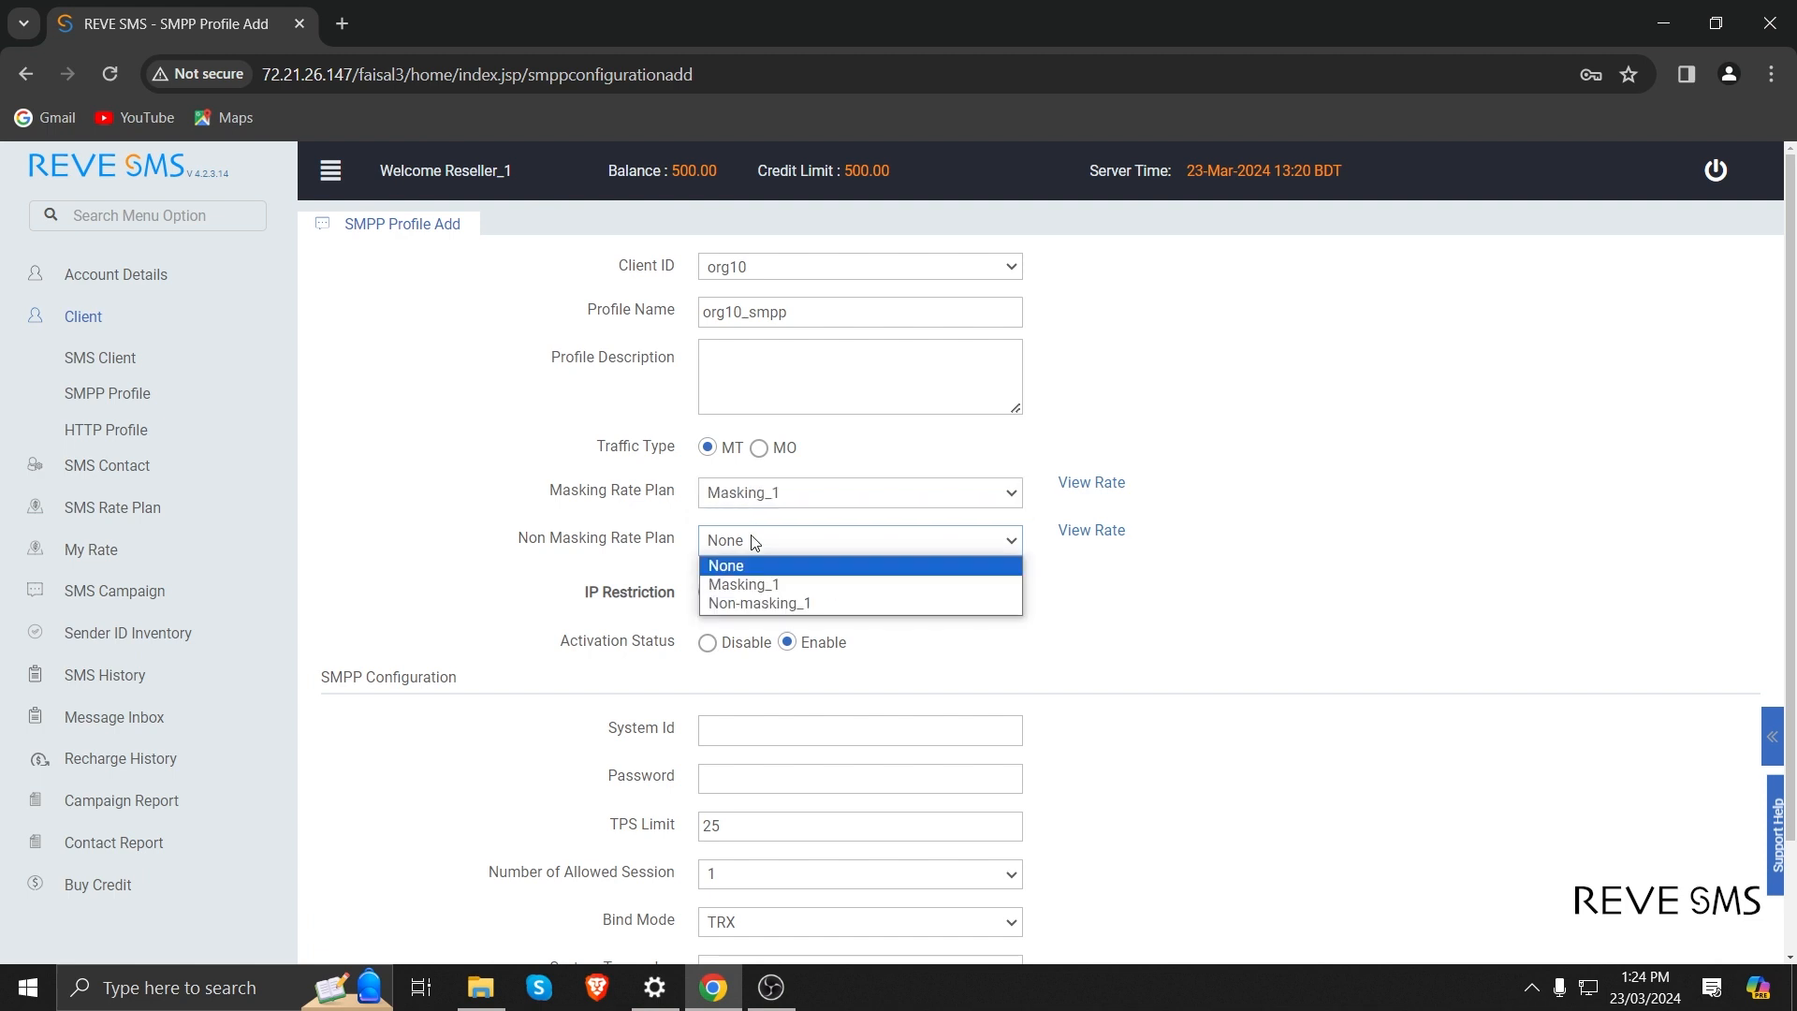
pyautogui.click(755, 603)
# Enable the SMPP profile's IP restriction to view its address list options, and set it back to Disable.
pyautogui.scroll(-2, 756, 607)
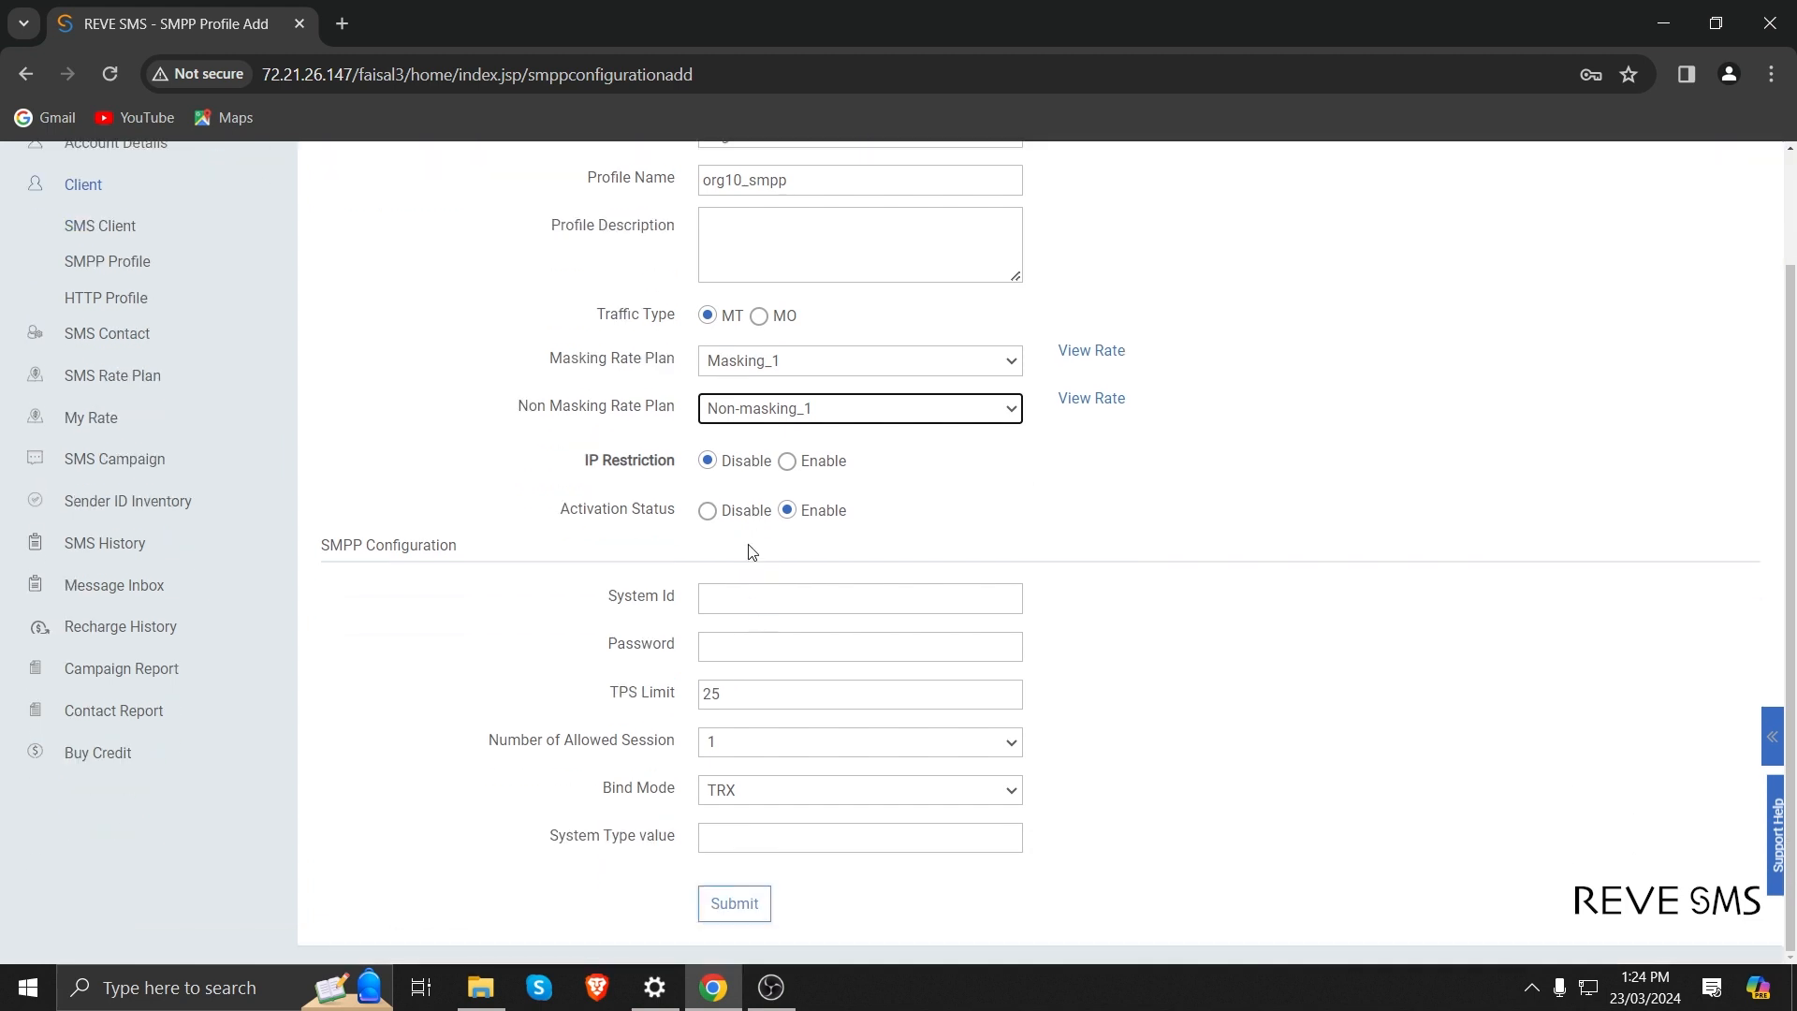
pyautogui.click(787, 462)
pyautogui.click(793, 510)
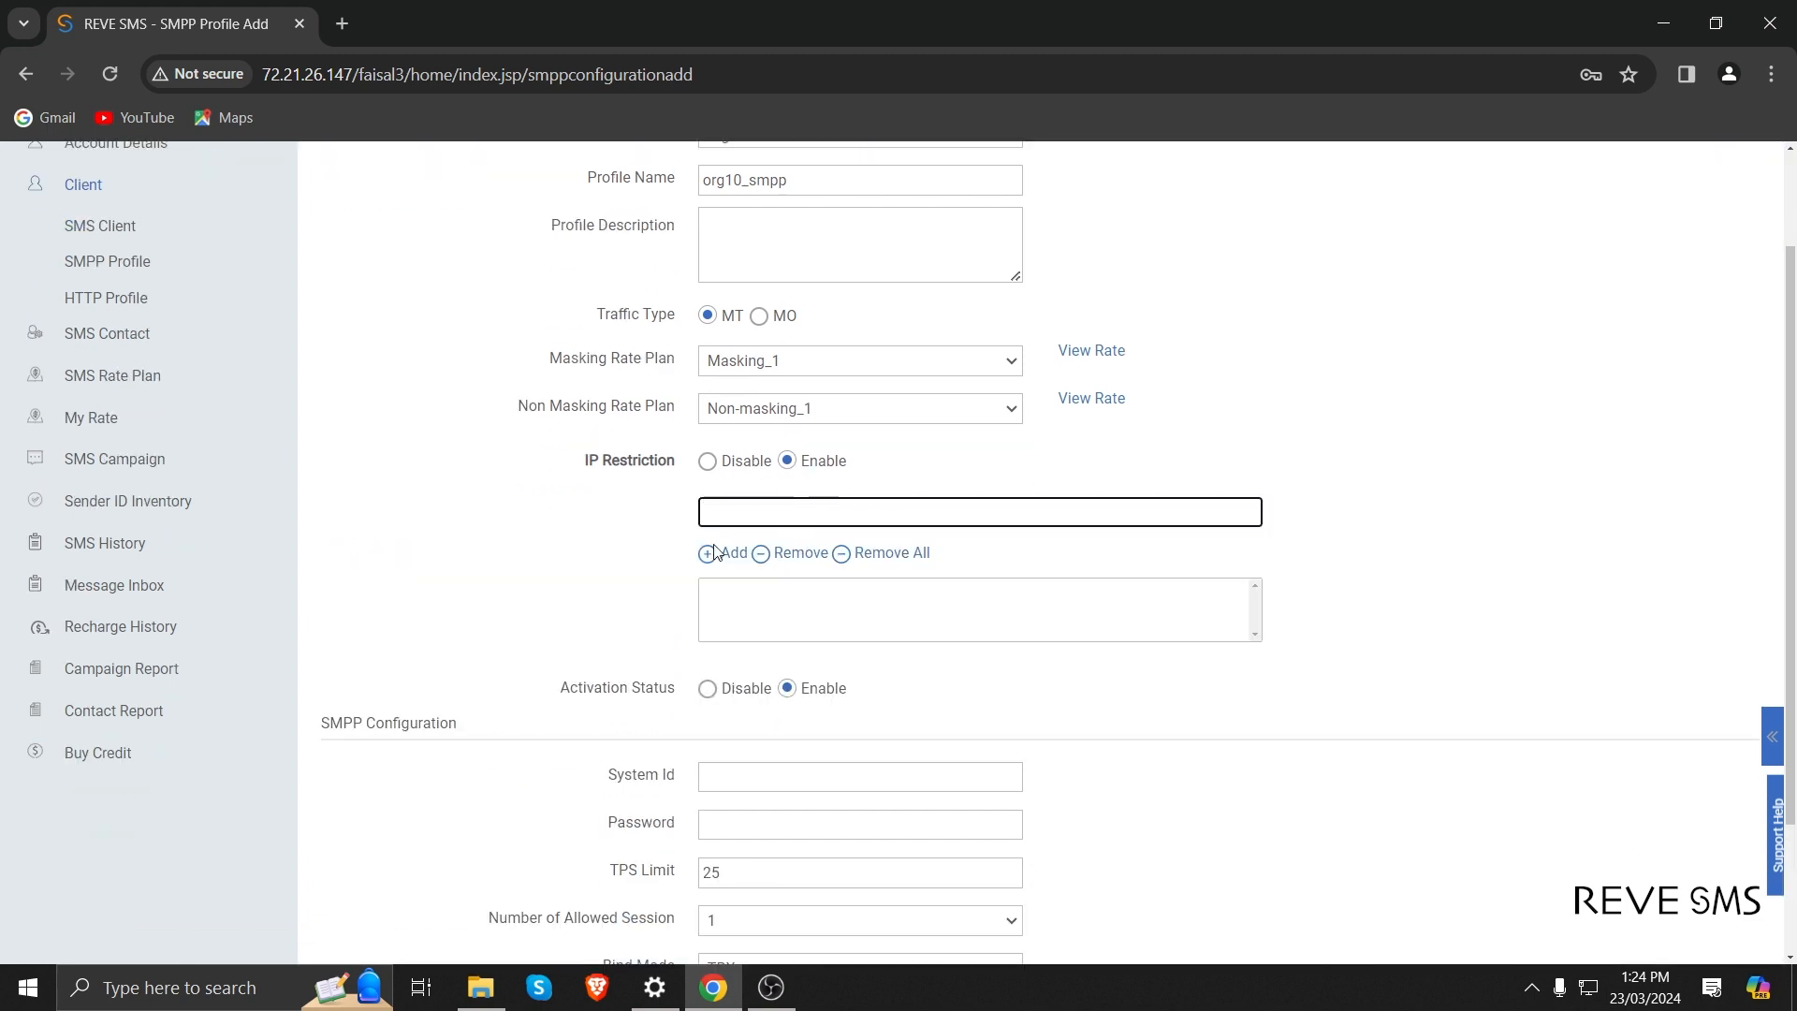
pyautogui.scroll(2, 659, 576)
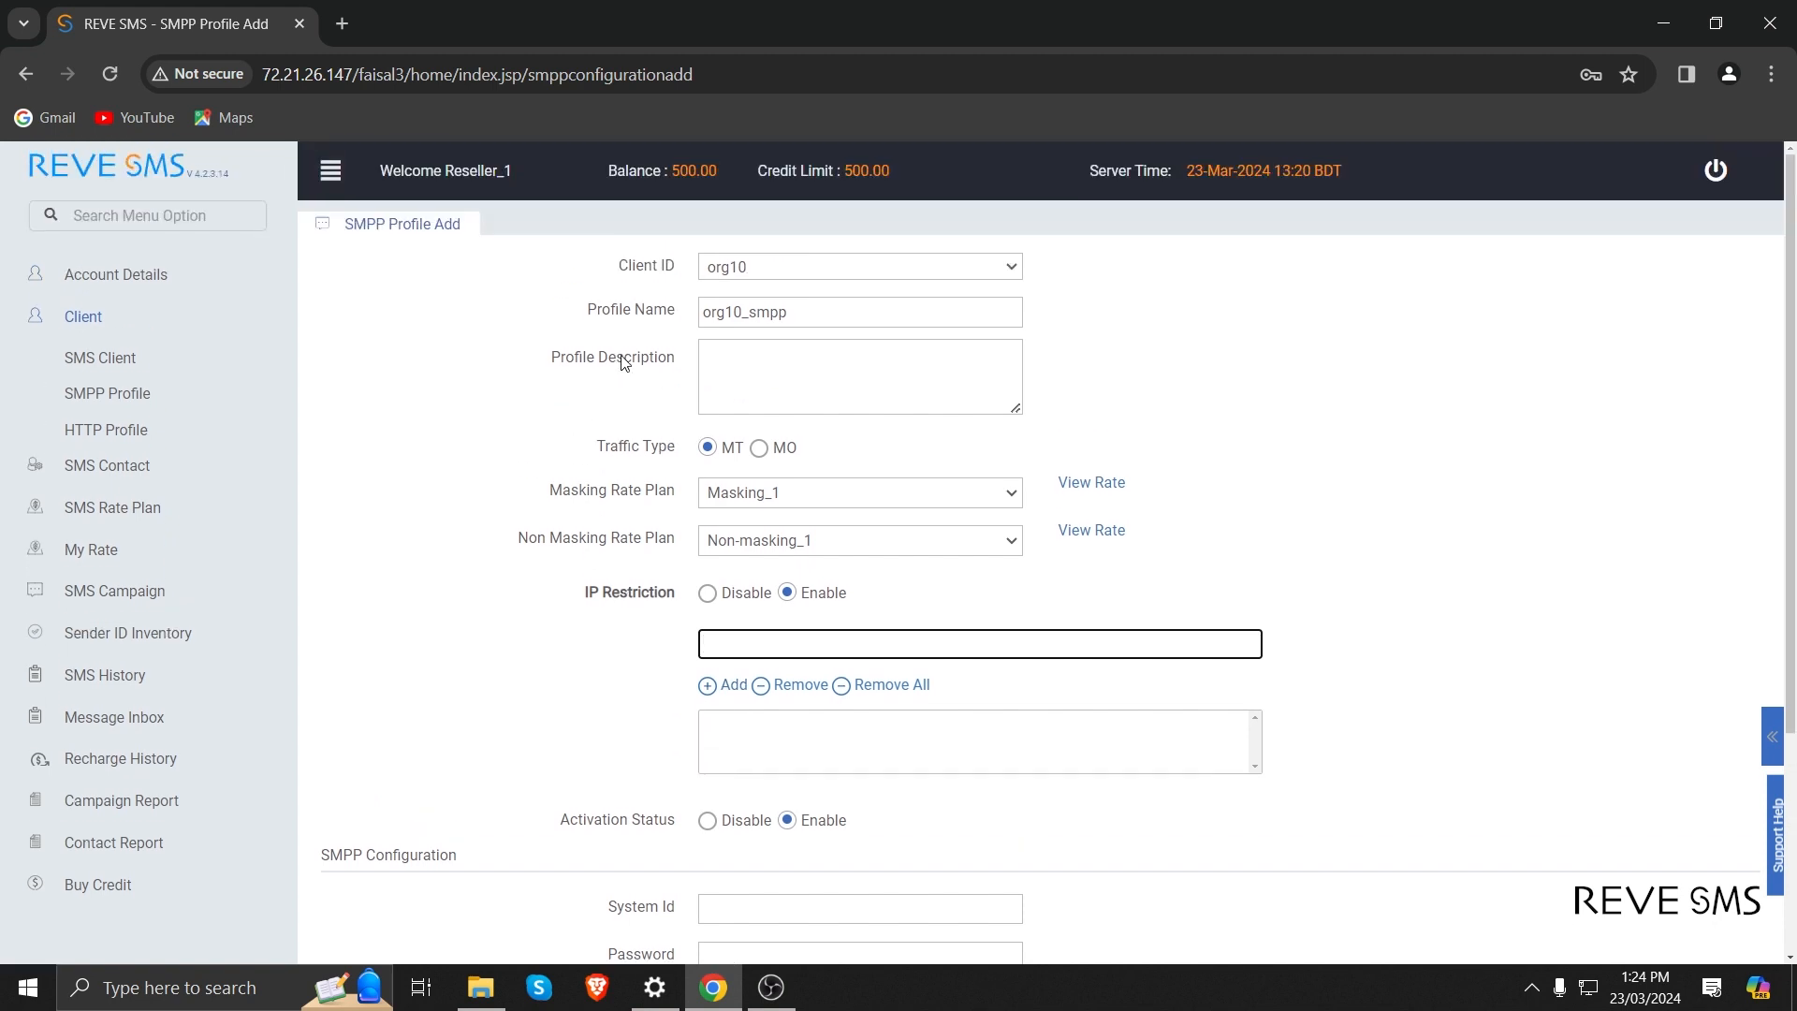
pyautogui.scroll(-2, 588, 391)
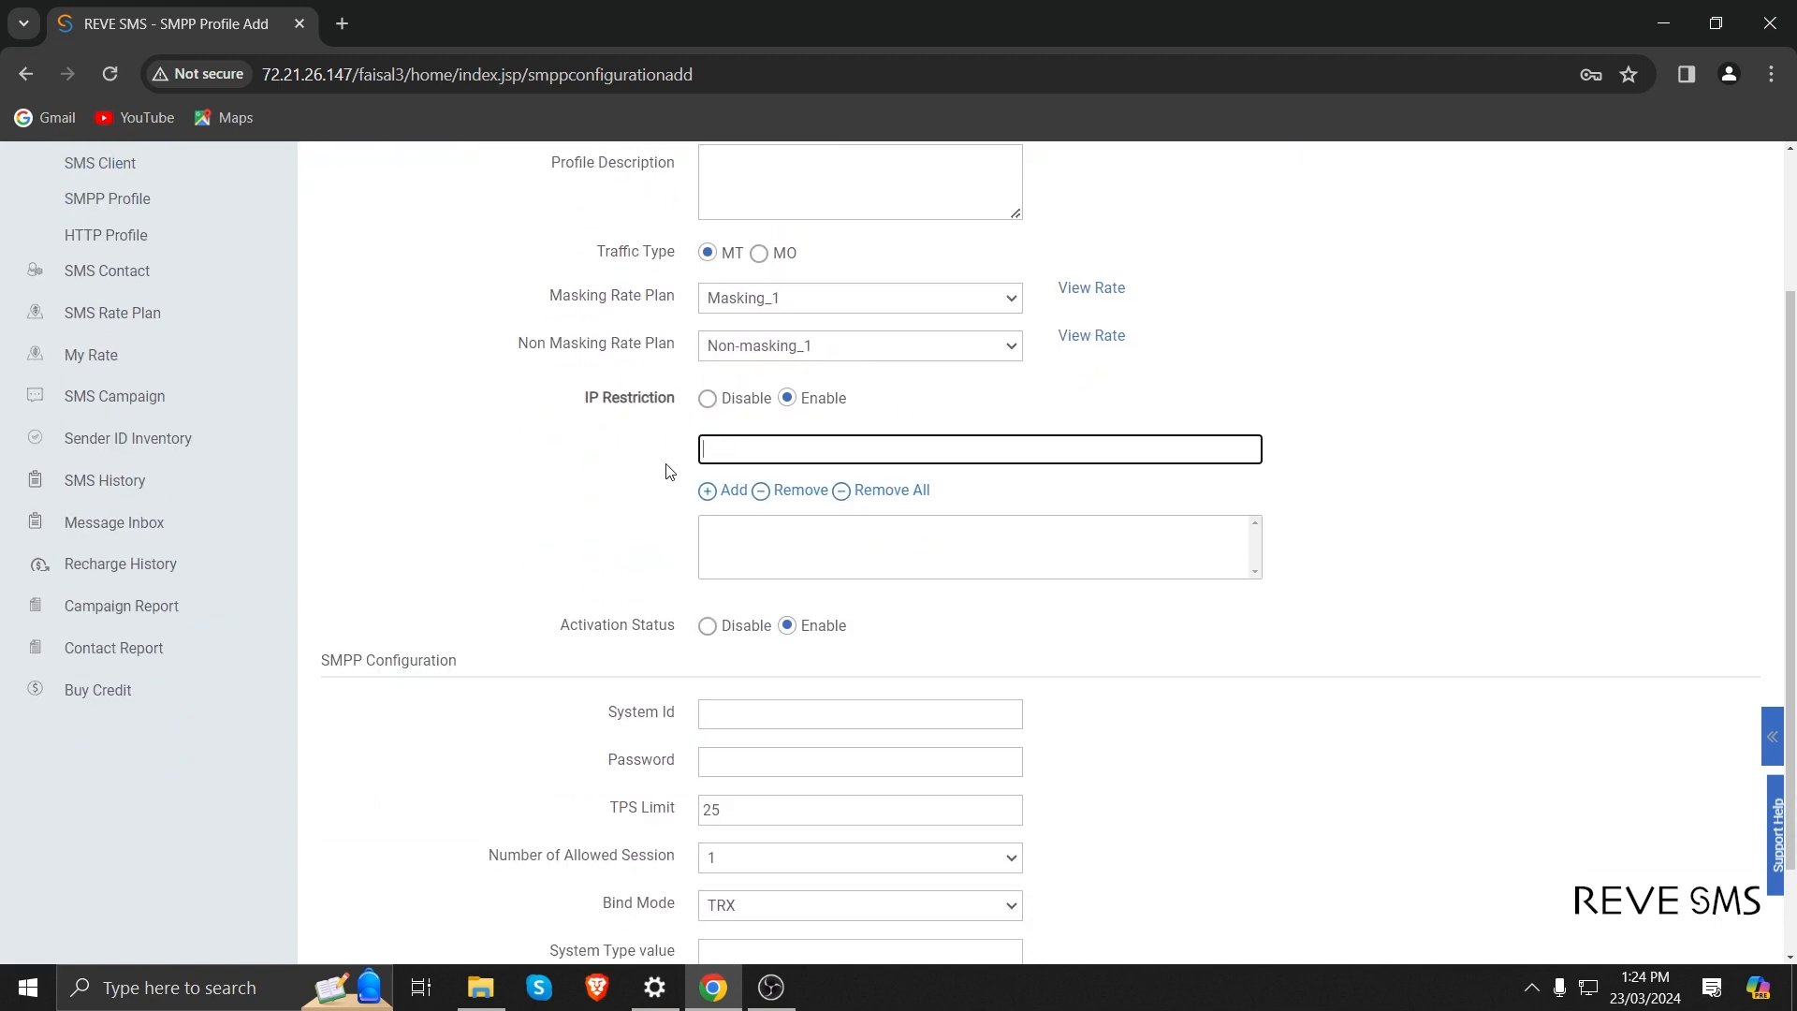
pyautogui.scroll(2, 575, 481)
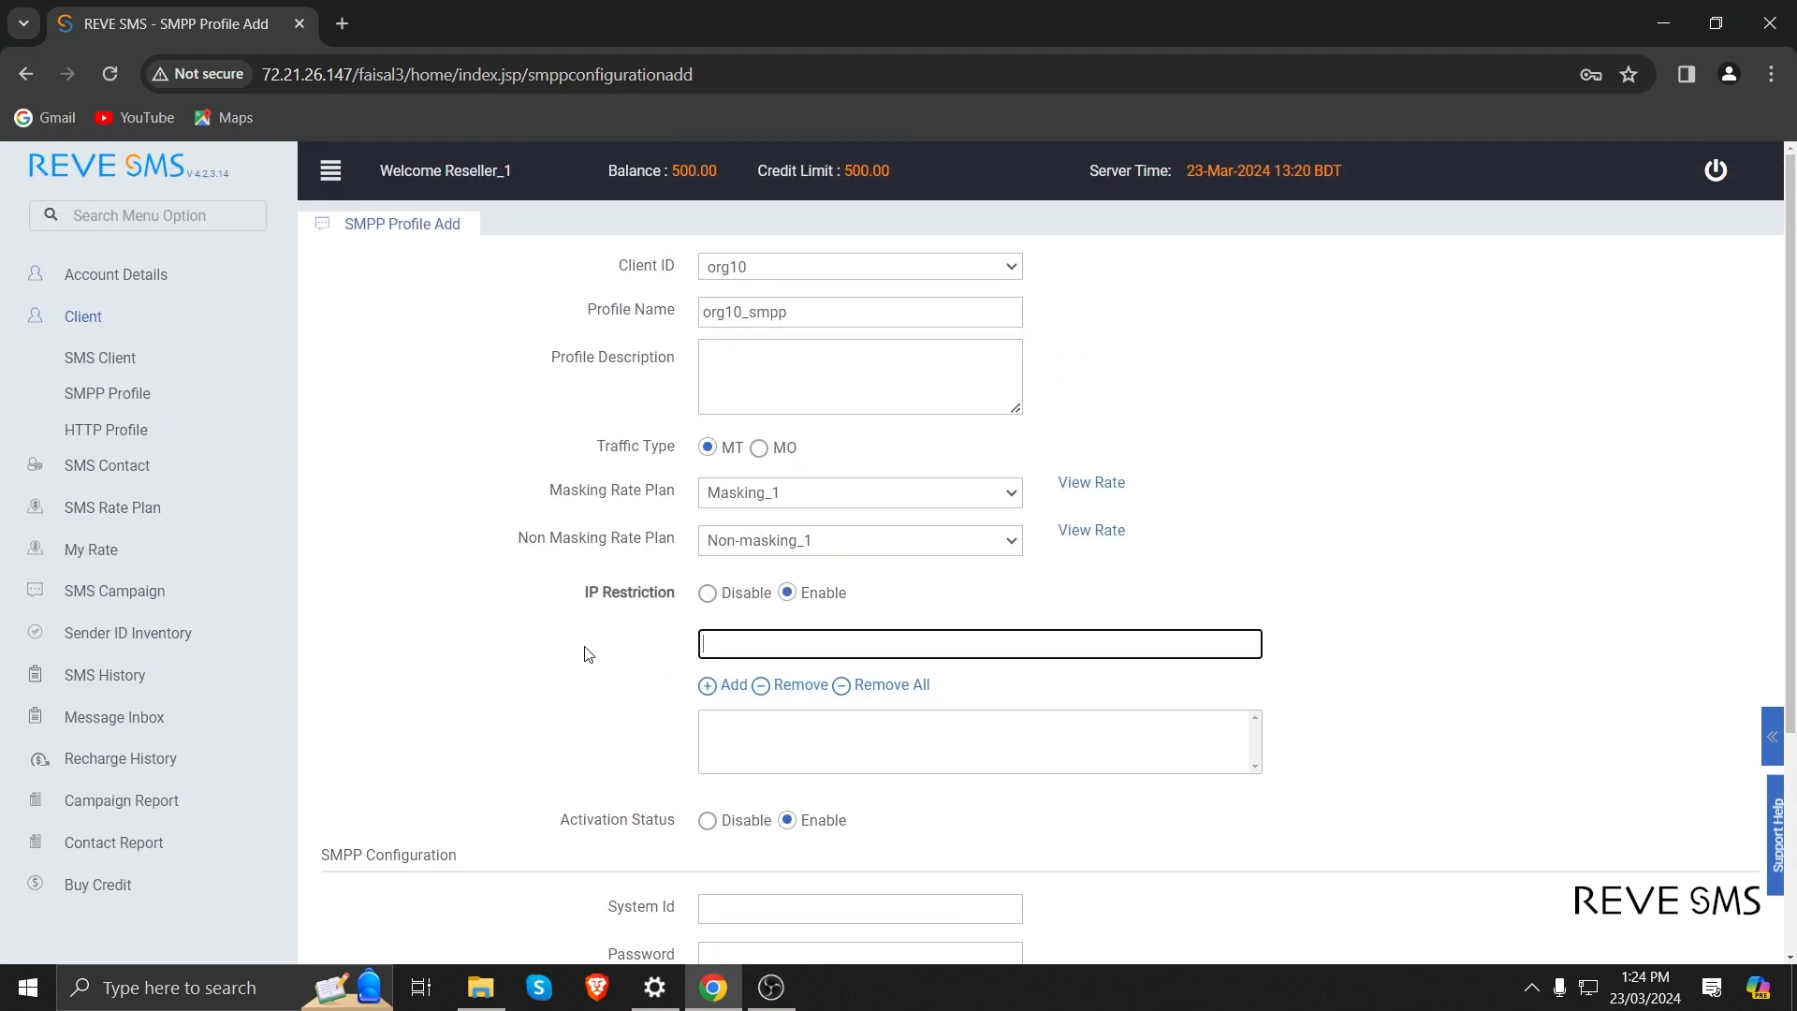
pyautogui.click(708, 594)
# Enter org10test as the system ID in the SMPP configuration and fill in the SMPP password.
pyautogui.scroll(-2, 709, 593)
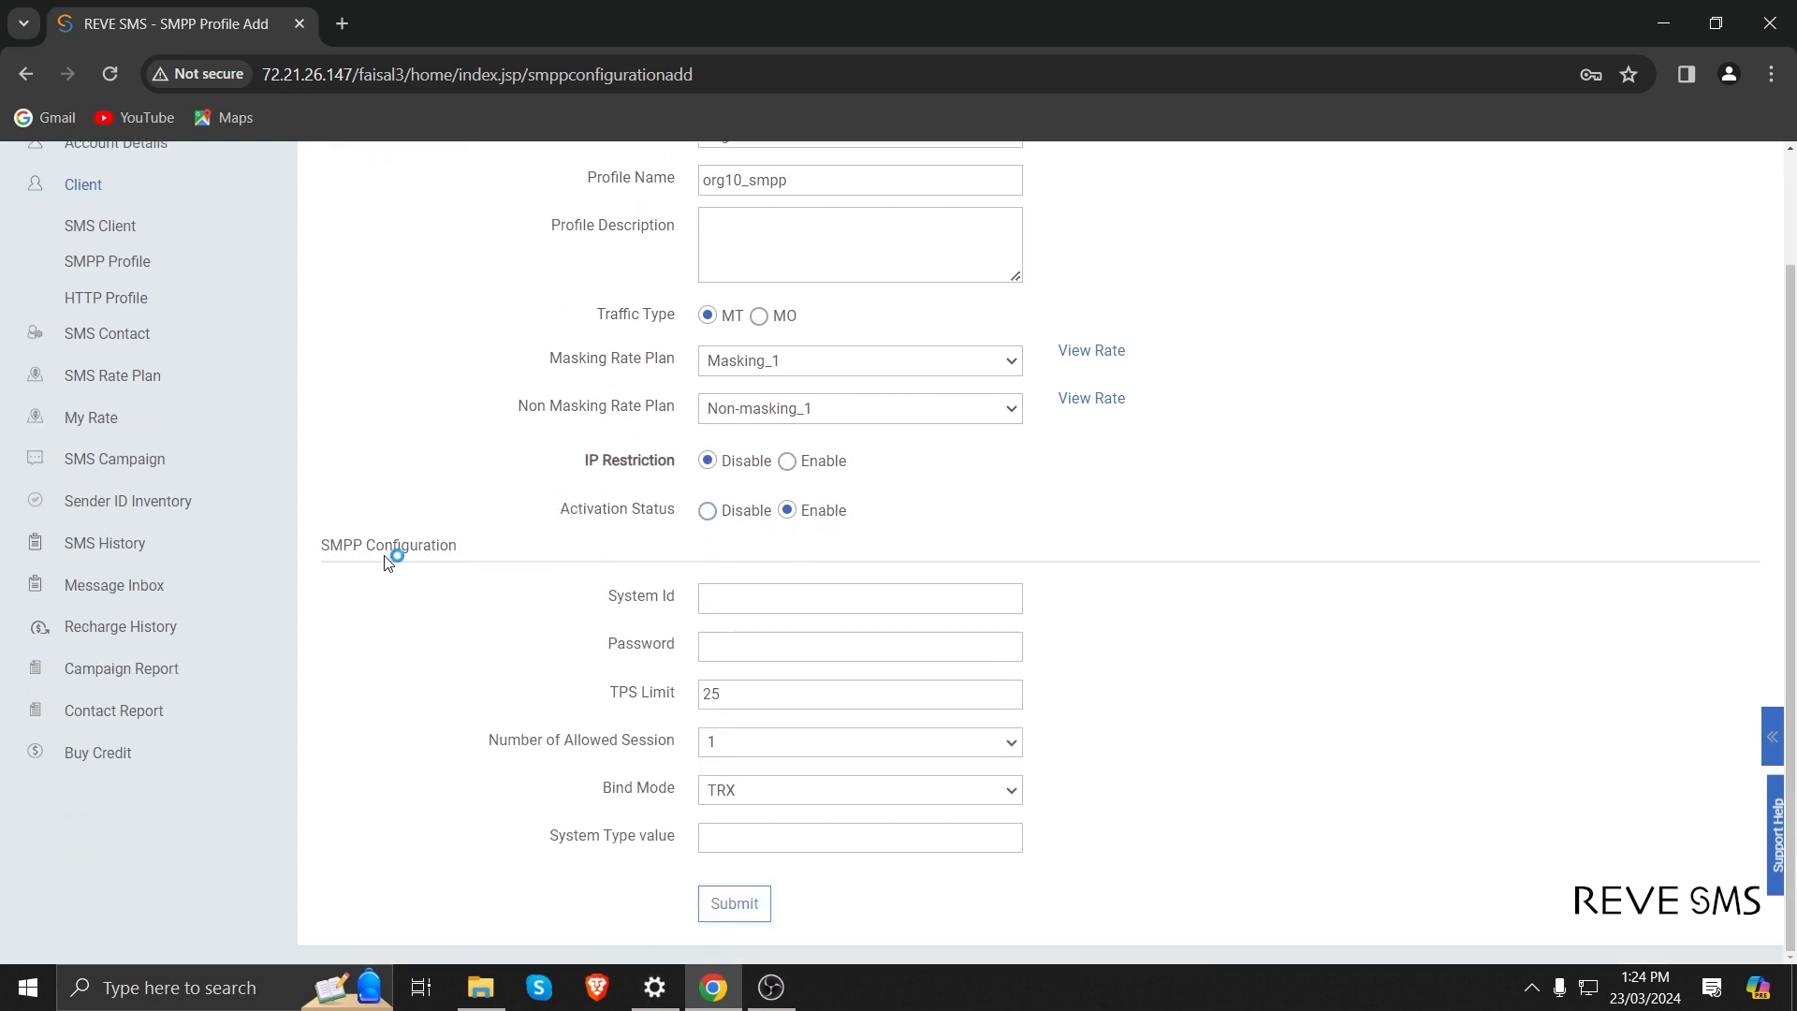
pyautogui.click(782, 601)
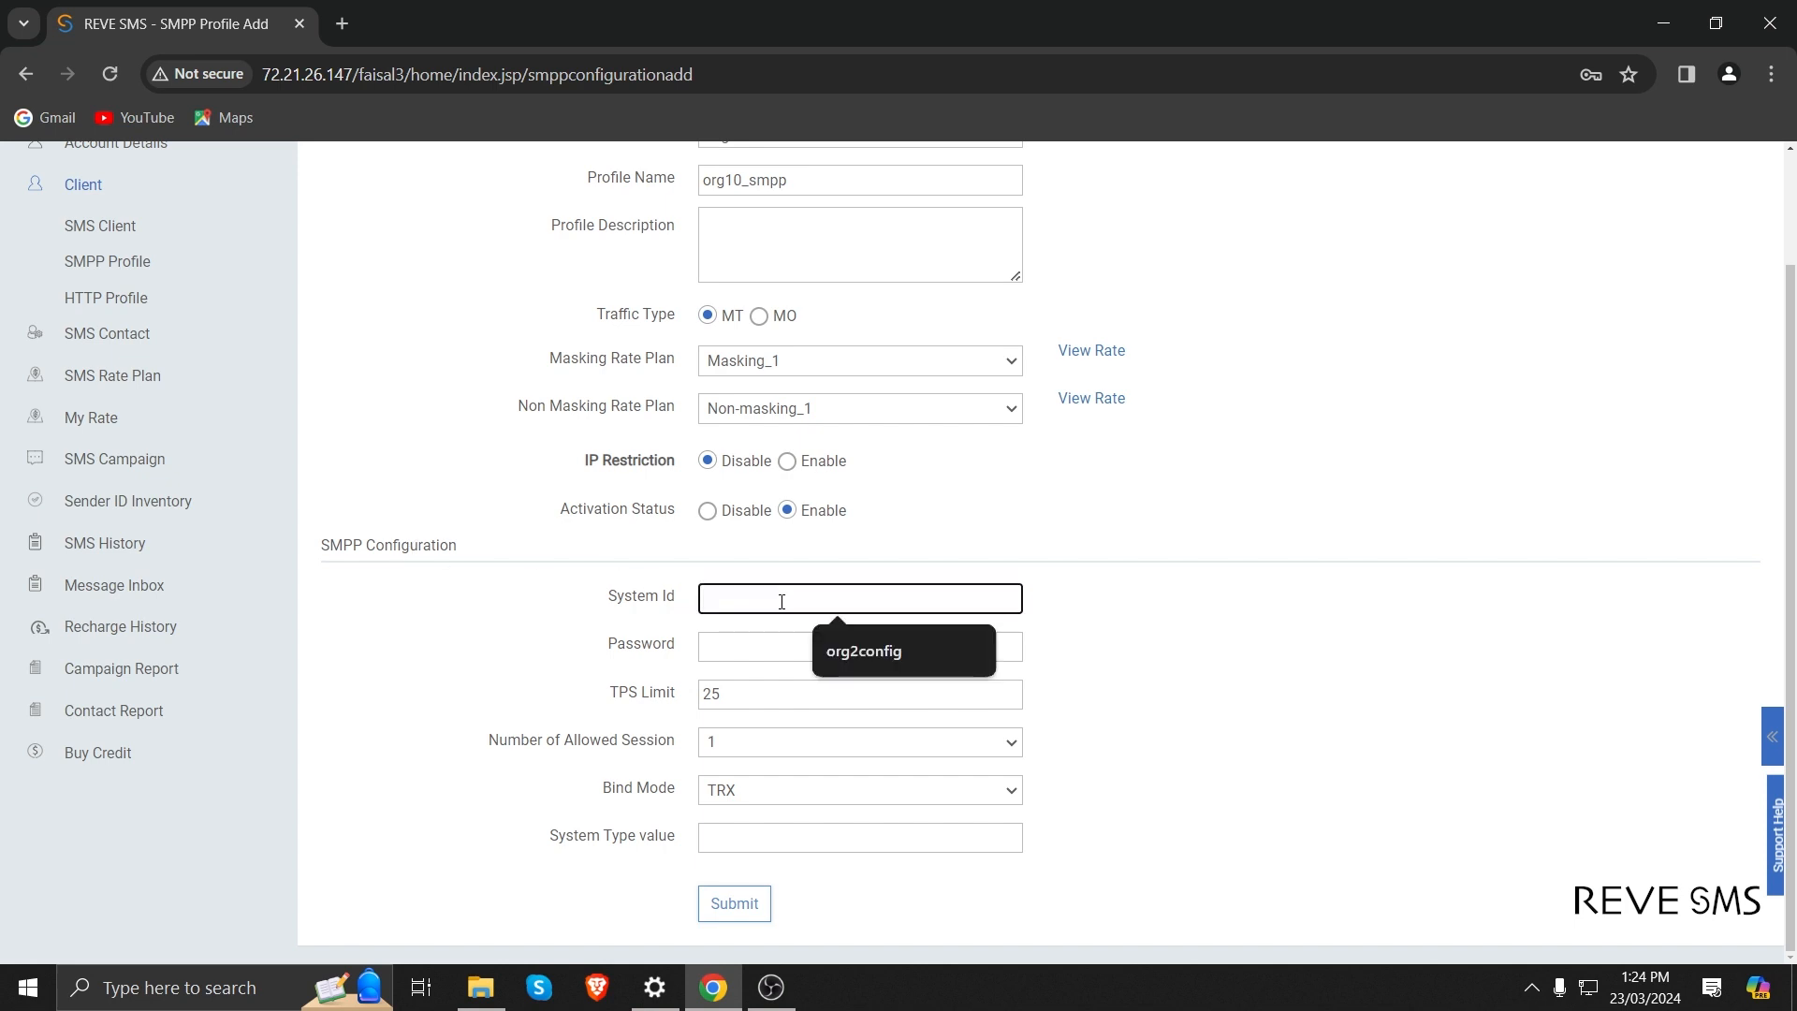
pyautogui.write('org')
pyautogui.scroll(1, 785, 586)
pyautogui.scroll(-1, 785, 583)
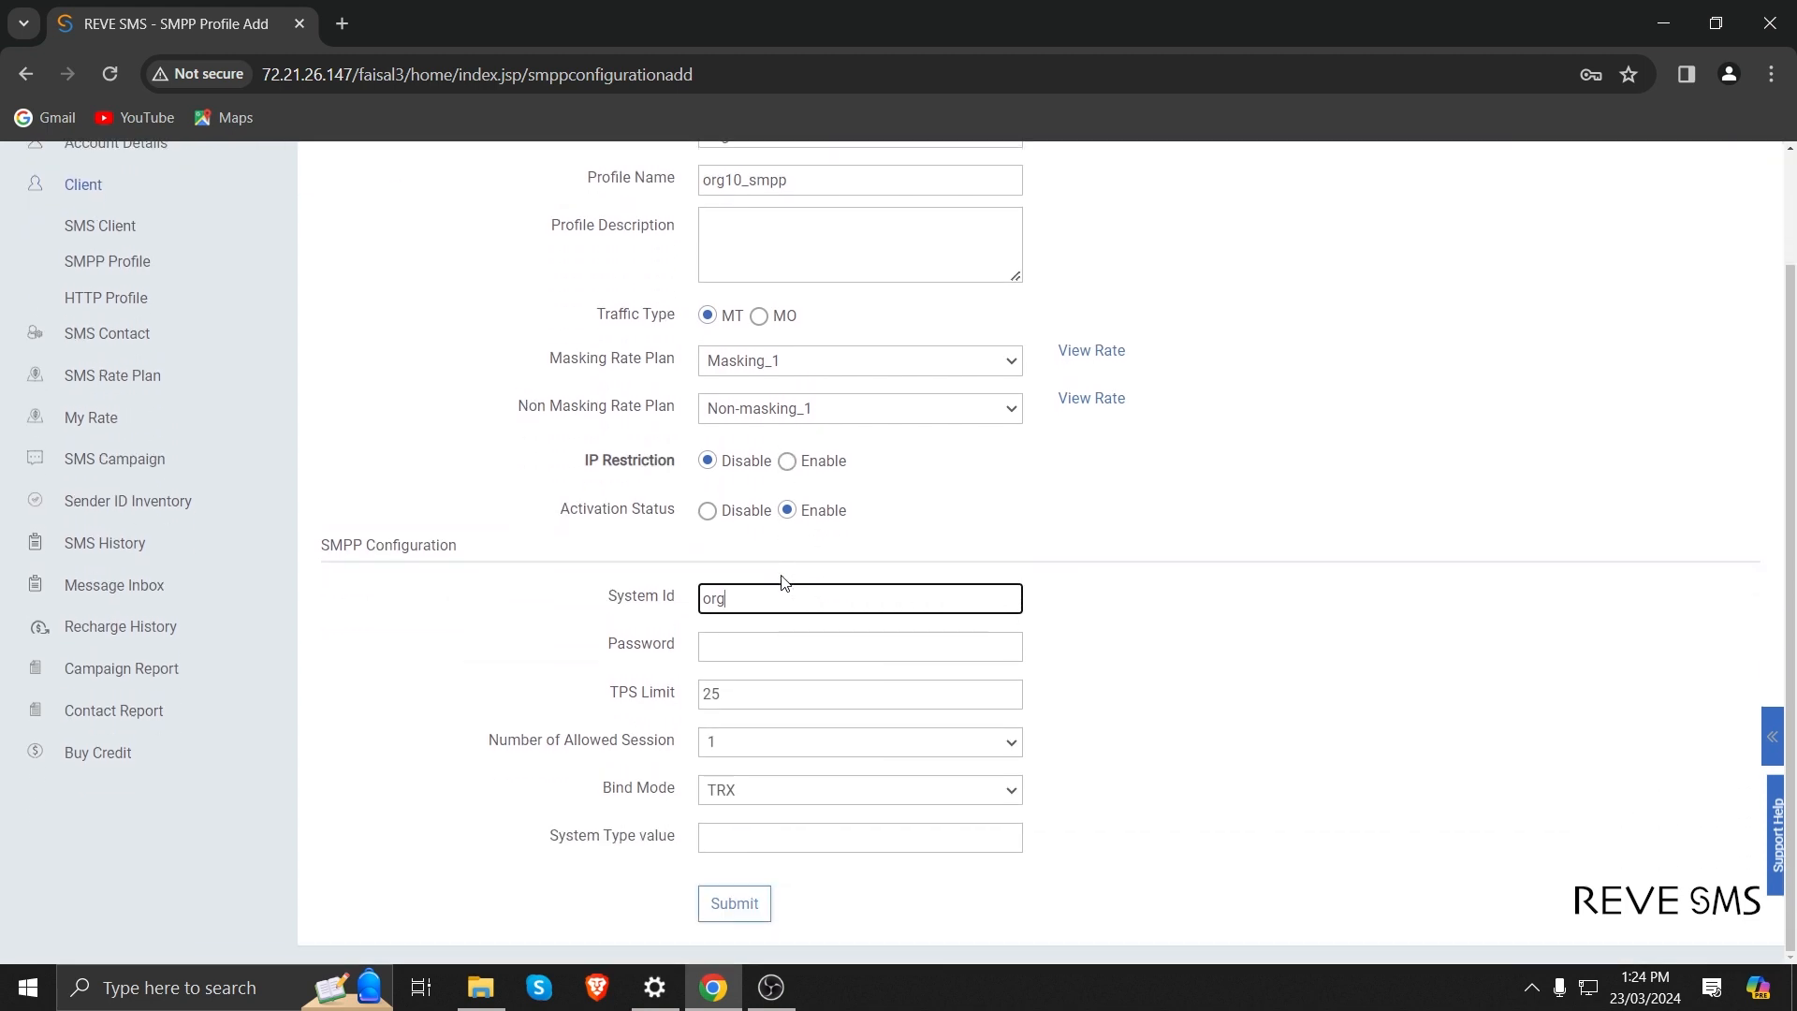
pyautogui.write('10test')
pyautogui.press('Tab')
pyautogui.write('123')
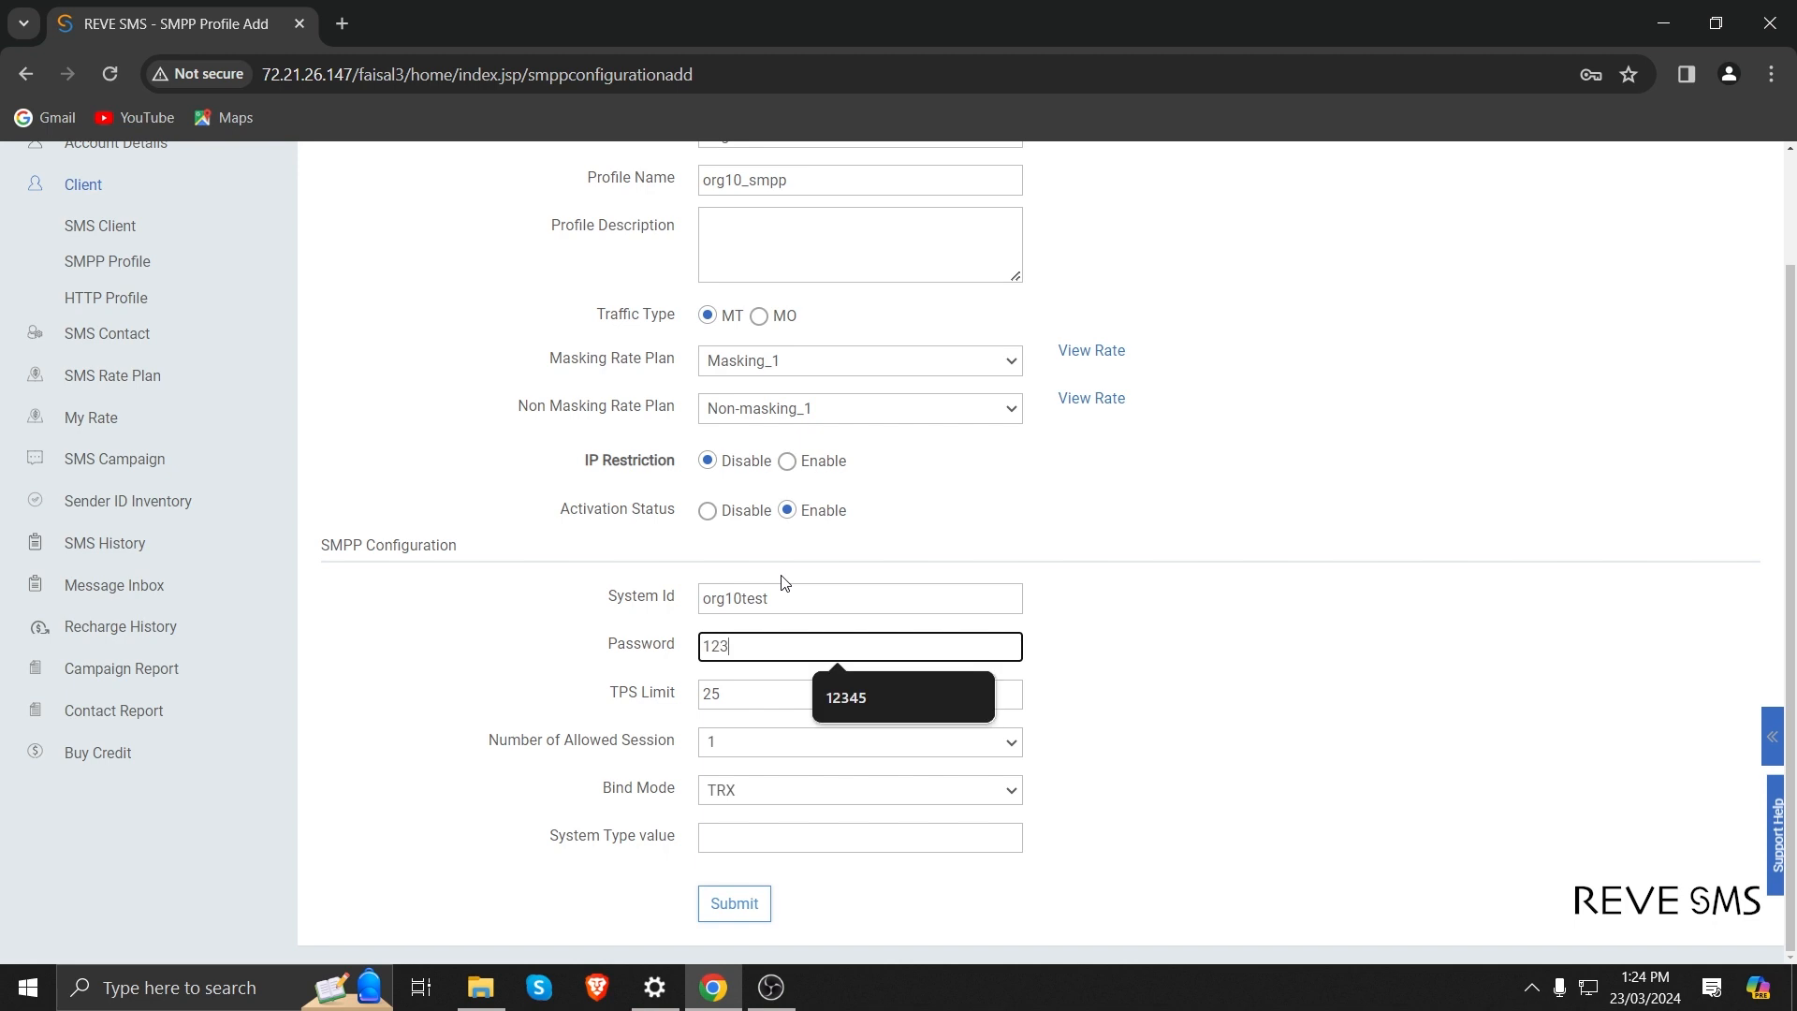
pyautogui.write('45')
pyautogui.press('Tab')
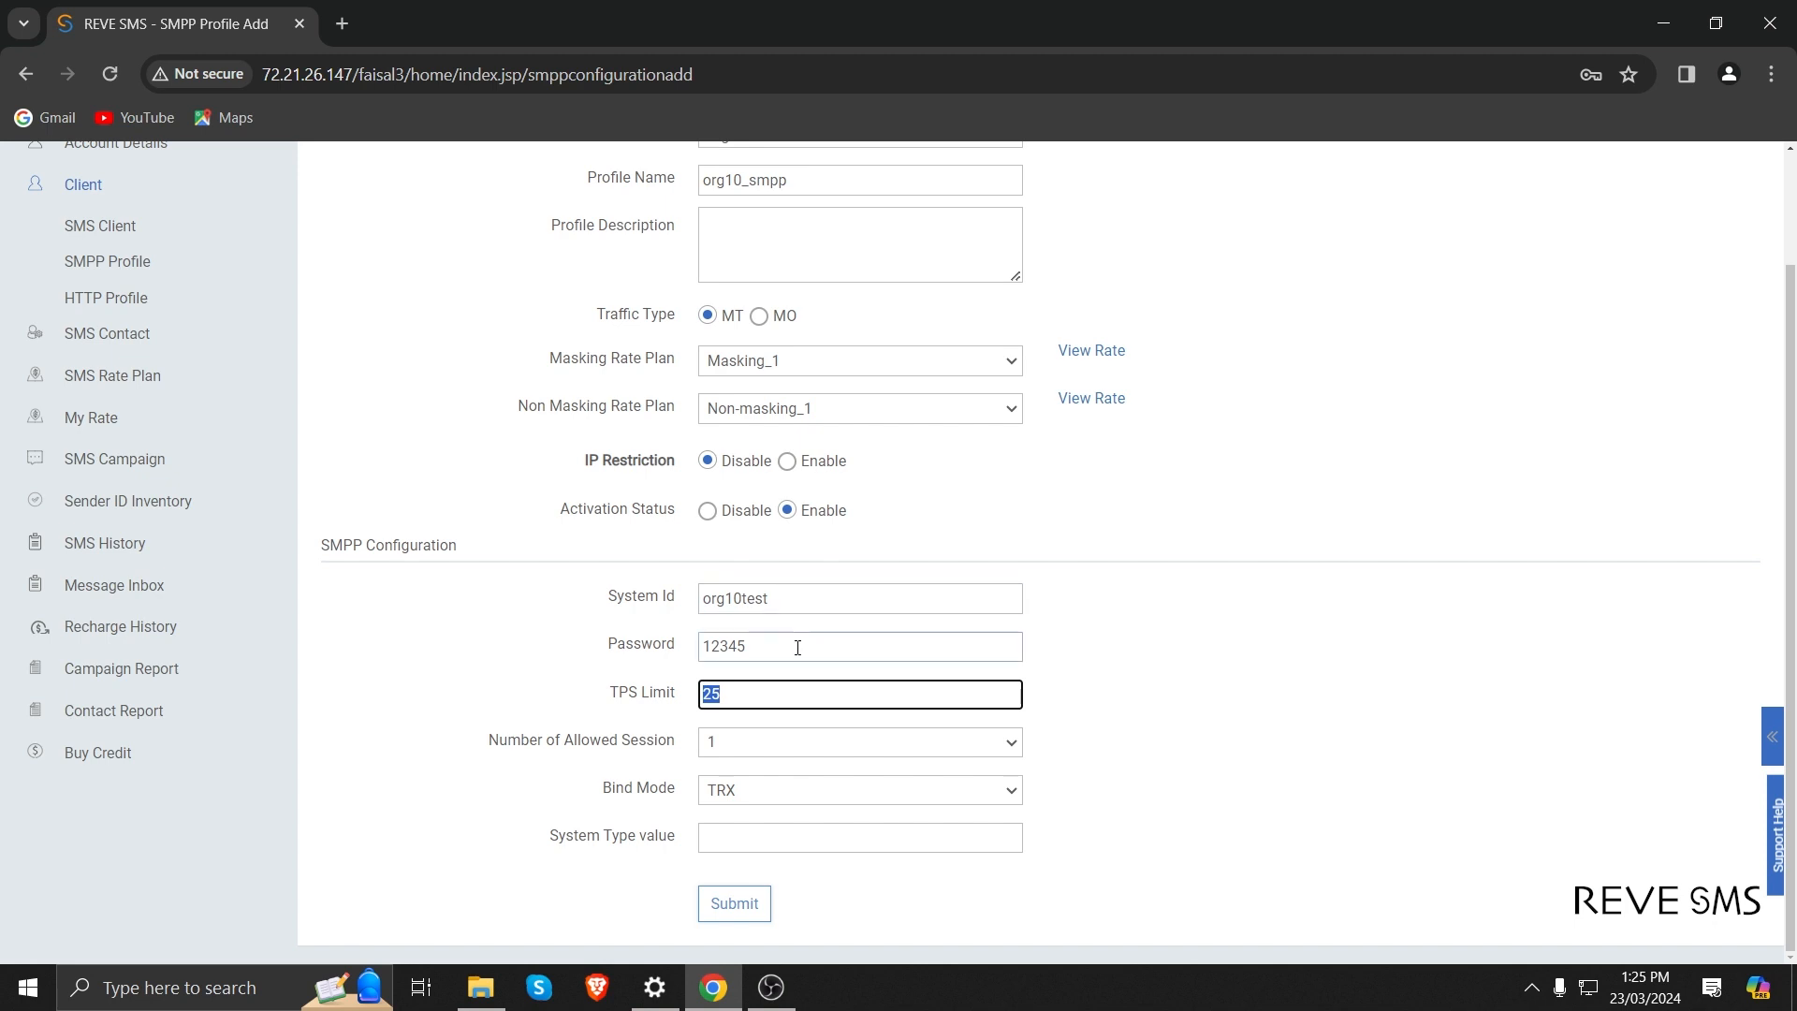
# Set the number of allowed sessions to 2, leave the system type value empty and submit the SMPP profile.
pyautogui.click(754, 704)
pyautogui.scroll(2, 754, 704)
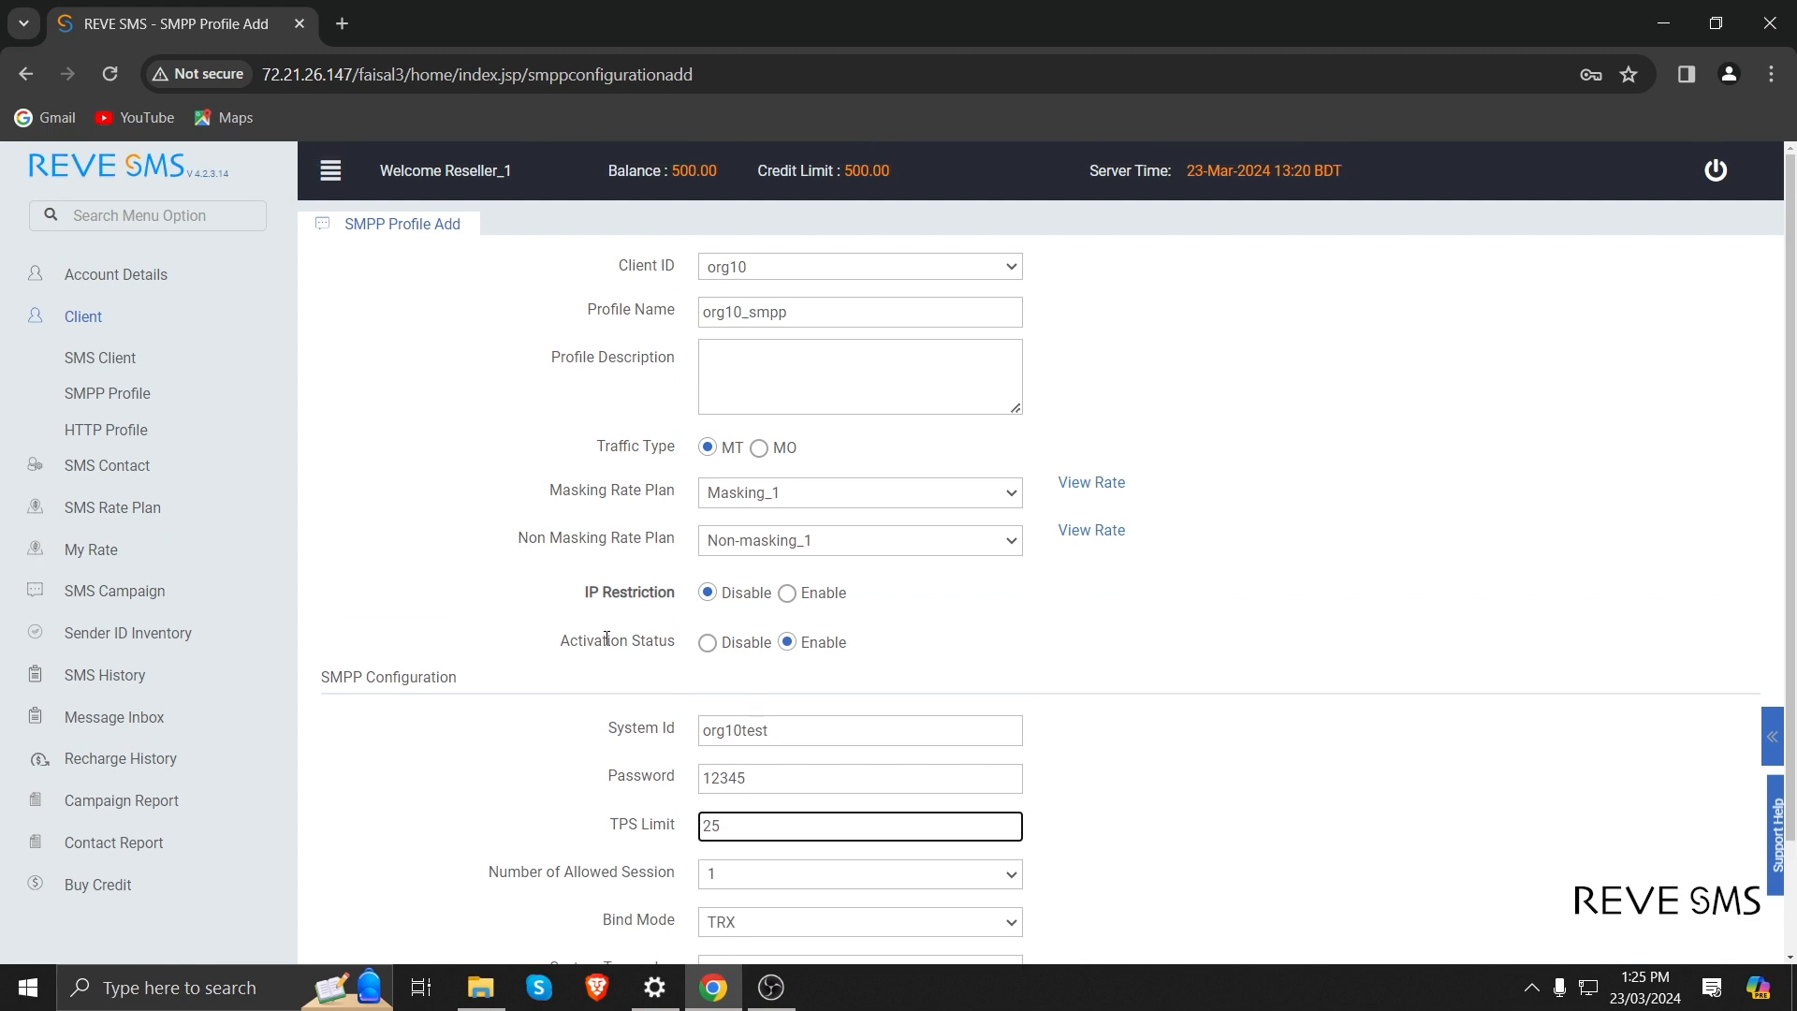
pyautogui.scroll(-2, 619, 657)
pyautogui.press('Tab')
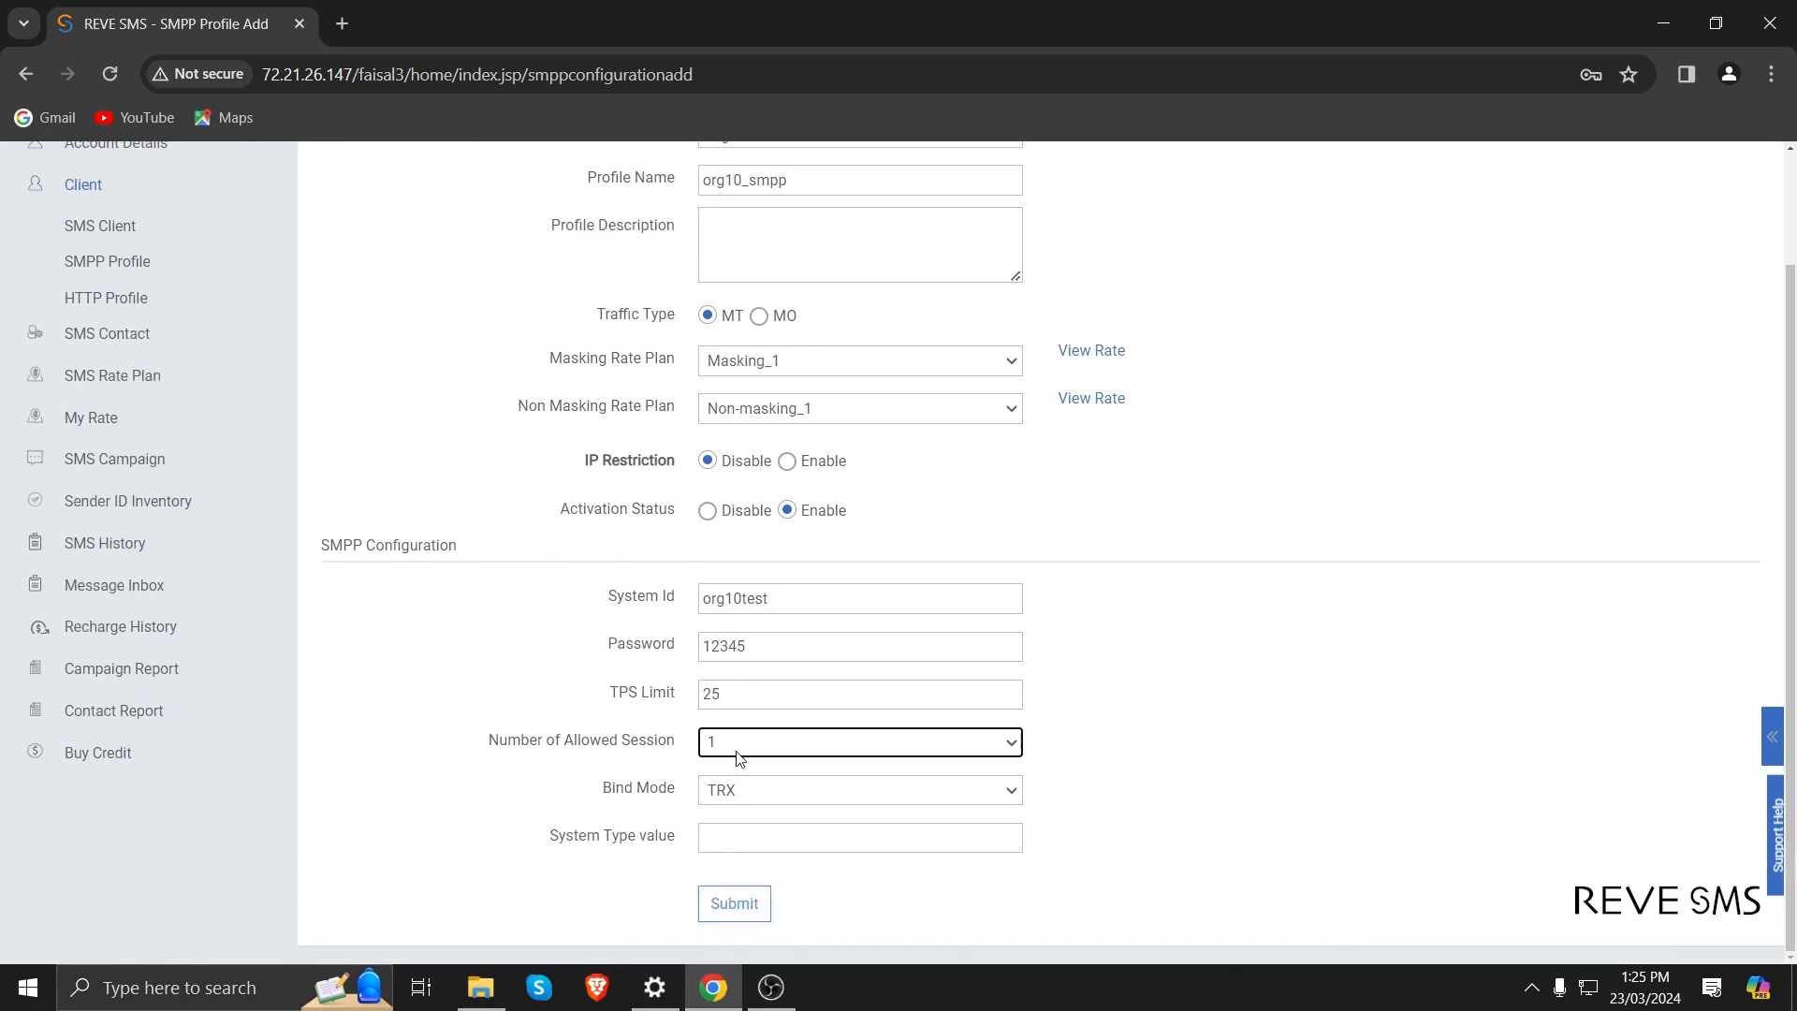
pyautogui.scroll(2, 740, 758)
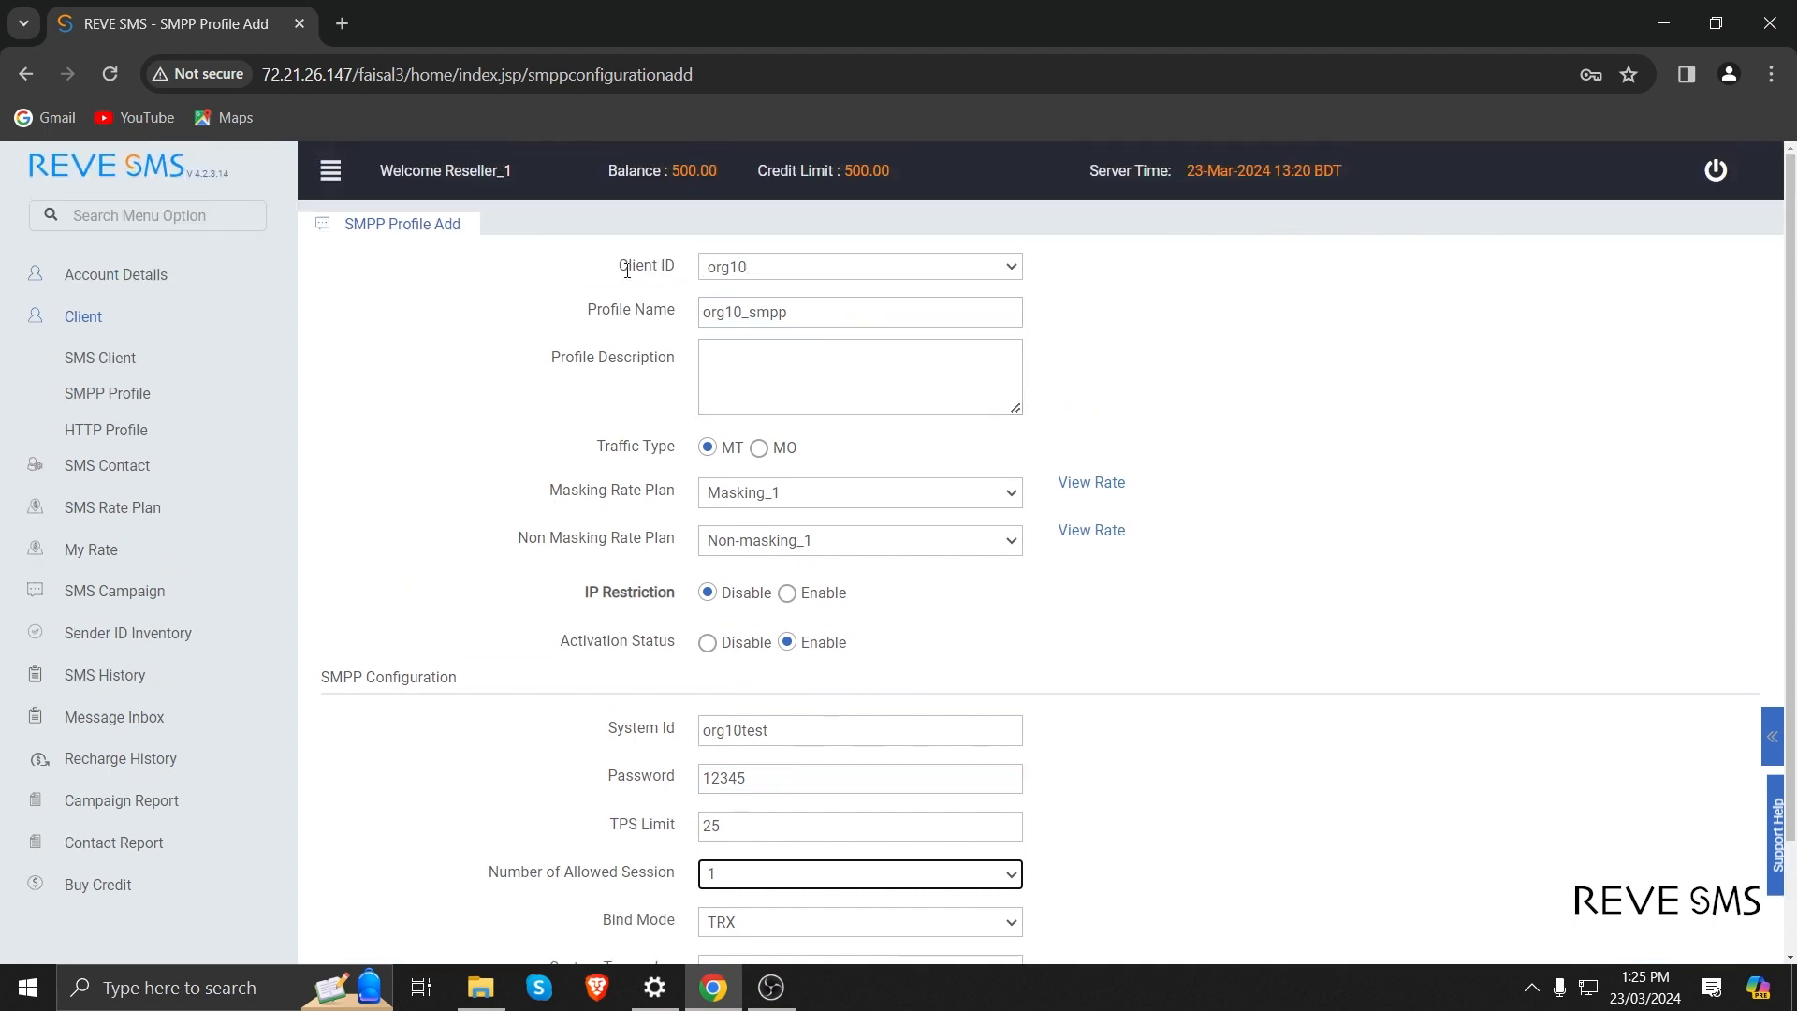
pyautogui.scroll(-2, 740, 735)
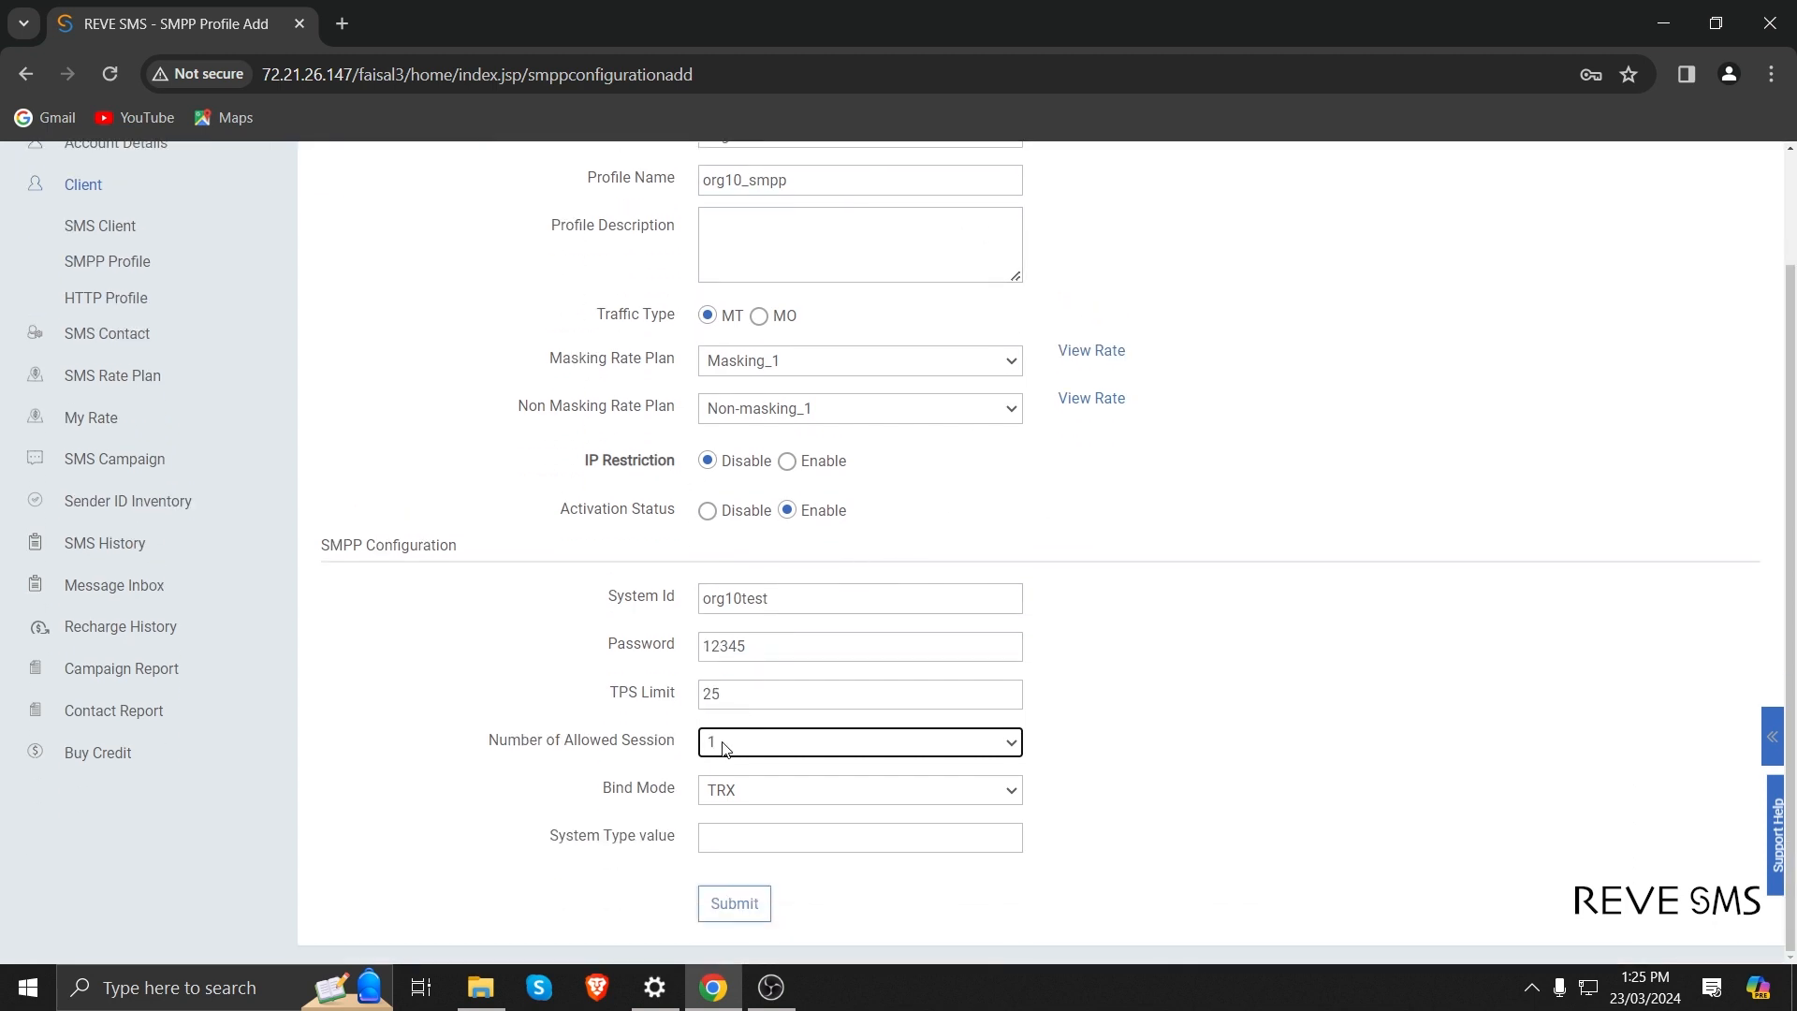
pyautogui.click(723, 746)
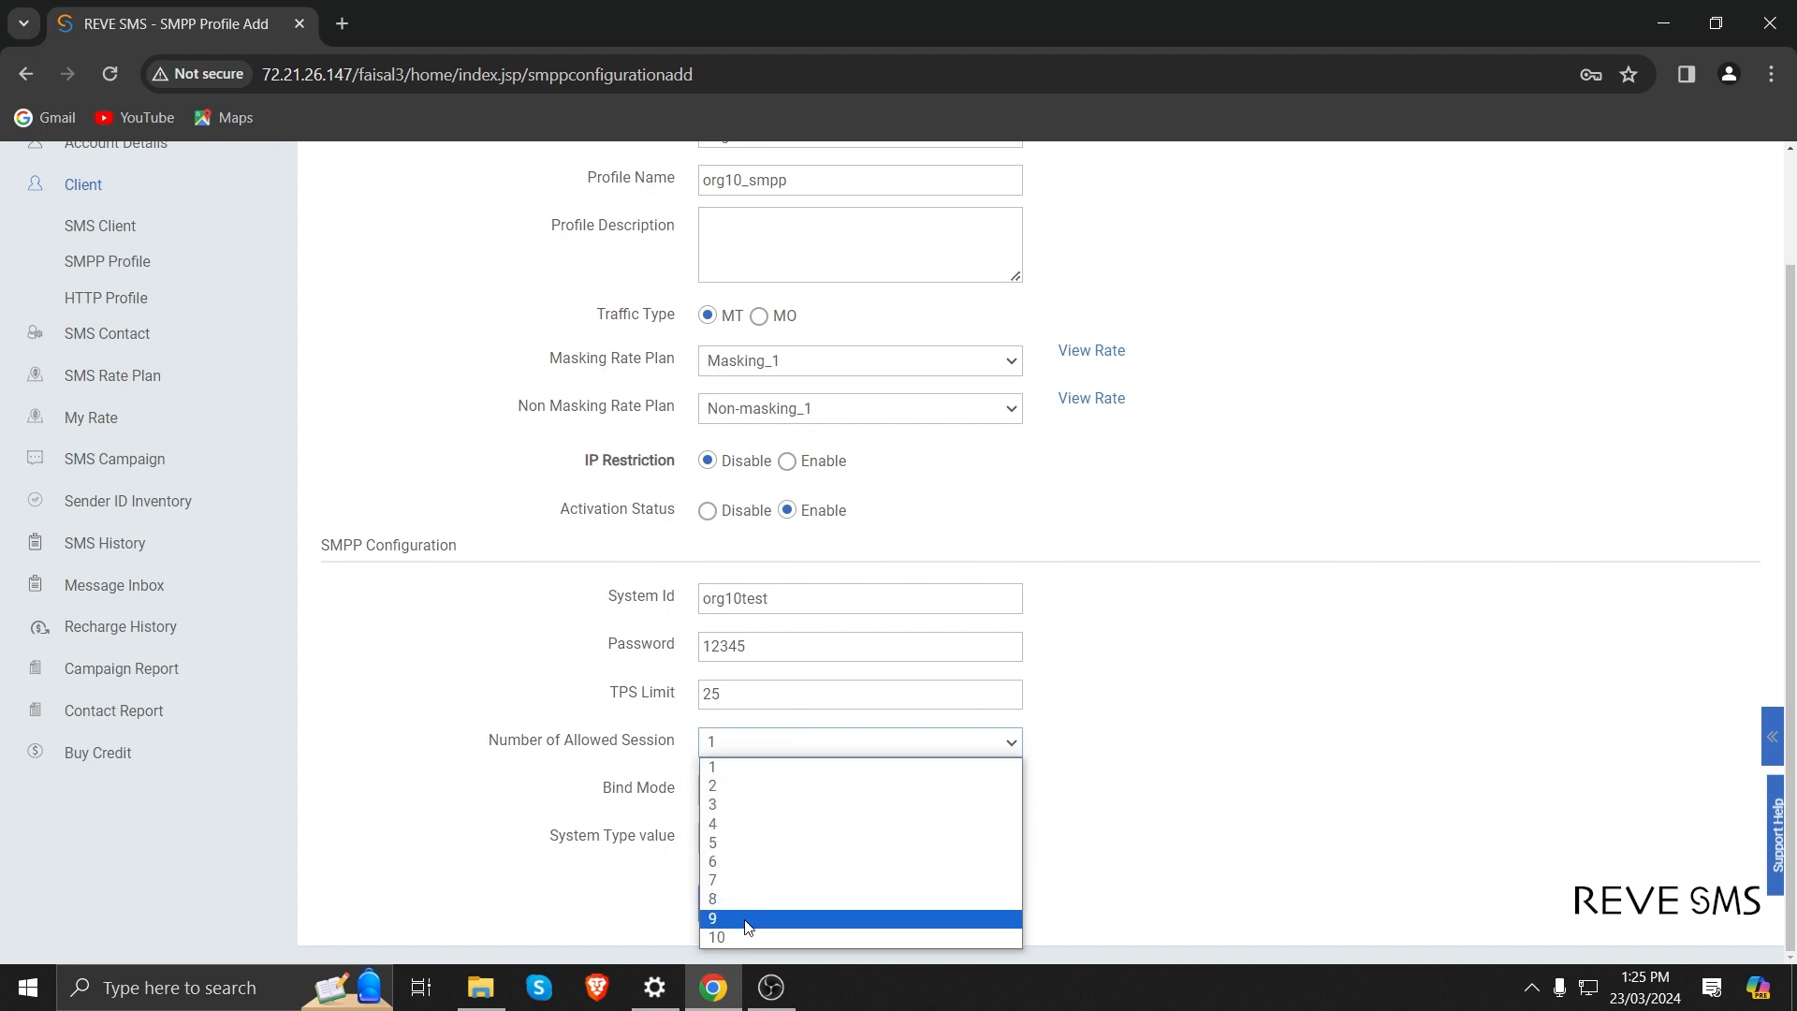
pyautogui.click(760, 788)
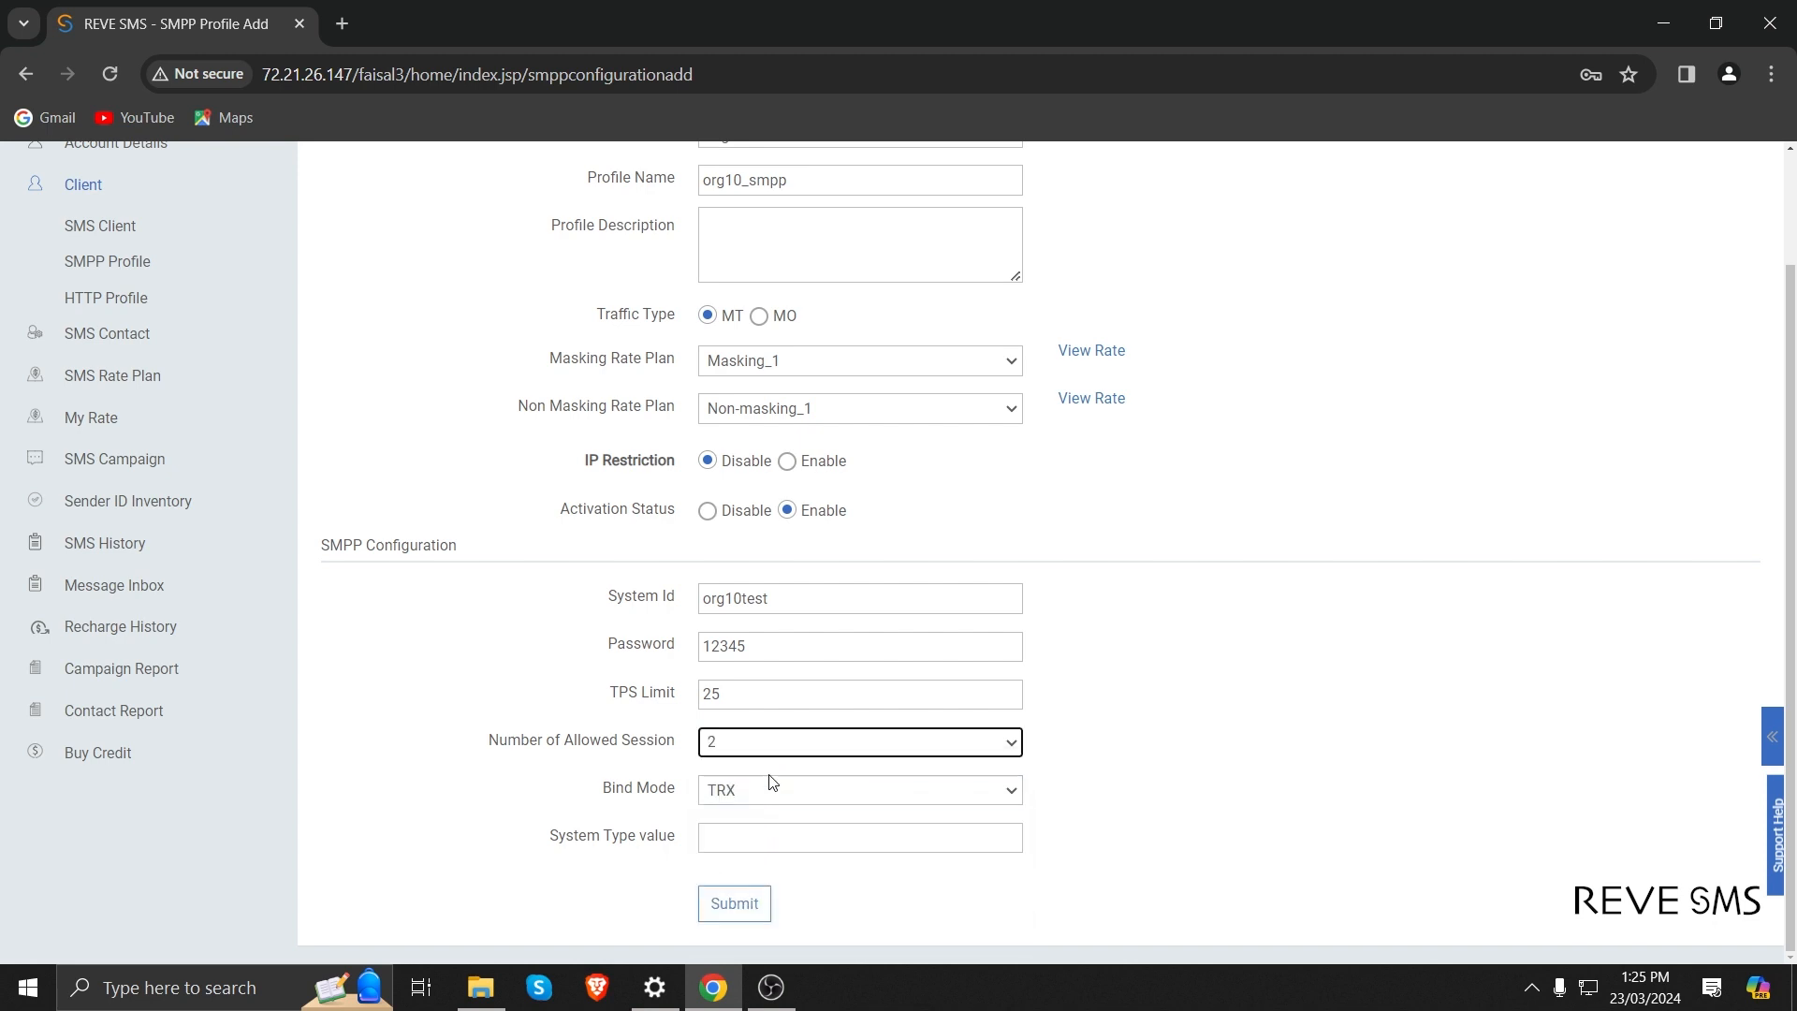
pyautogui.press('Tab')
pyautogui.press('Tab')
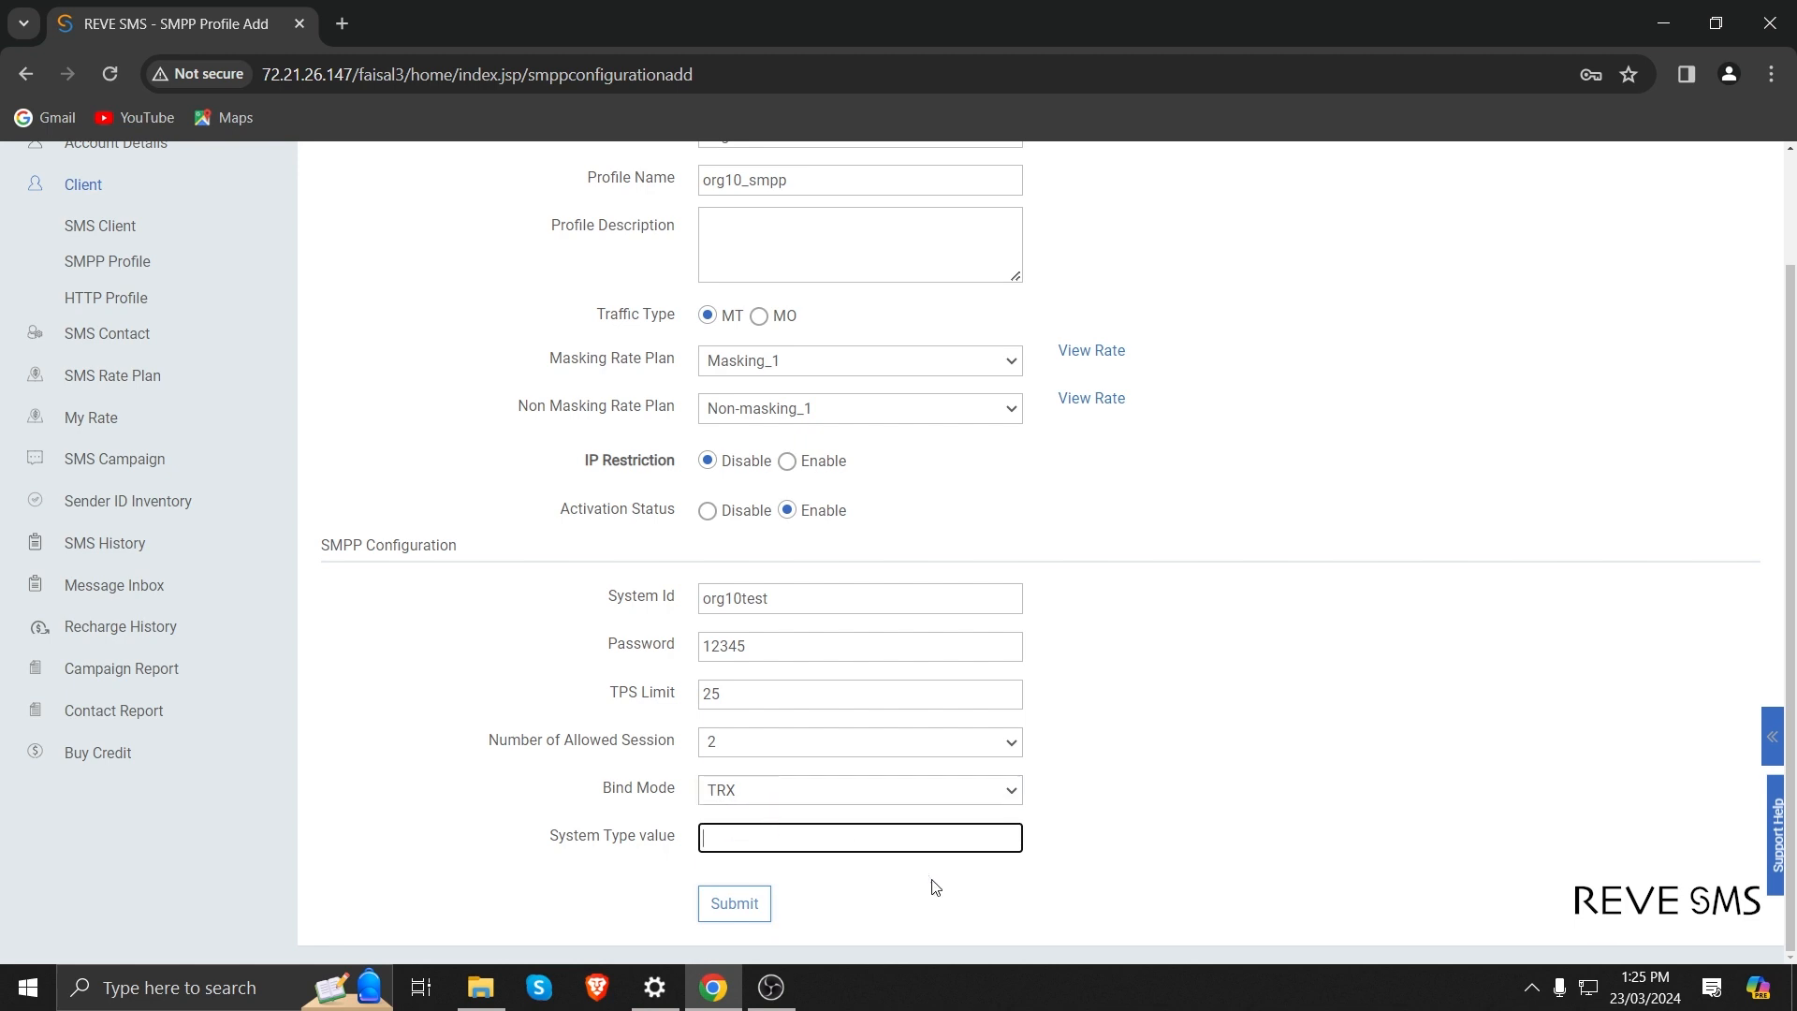
pyautogui.click(735, 905)
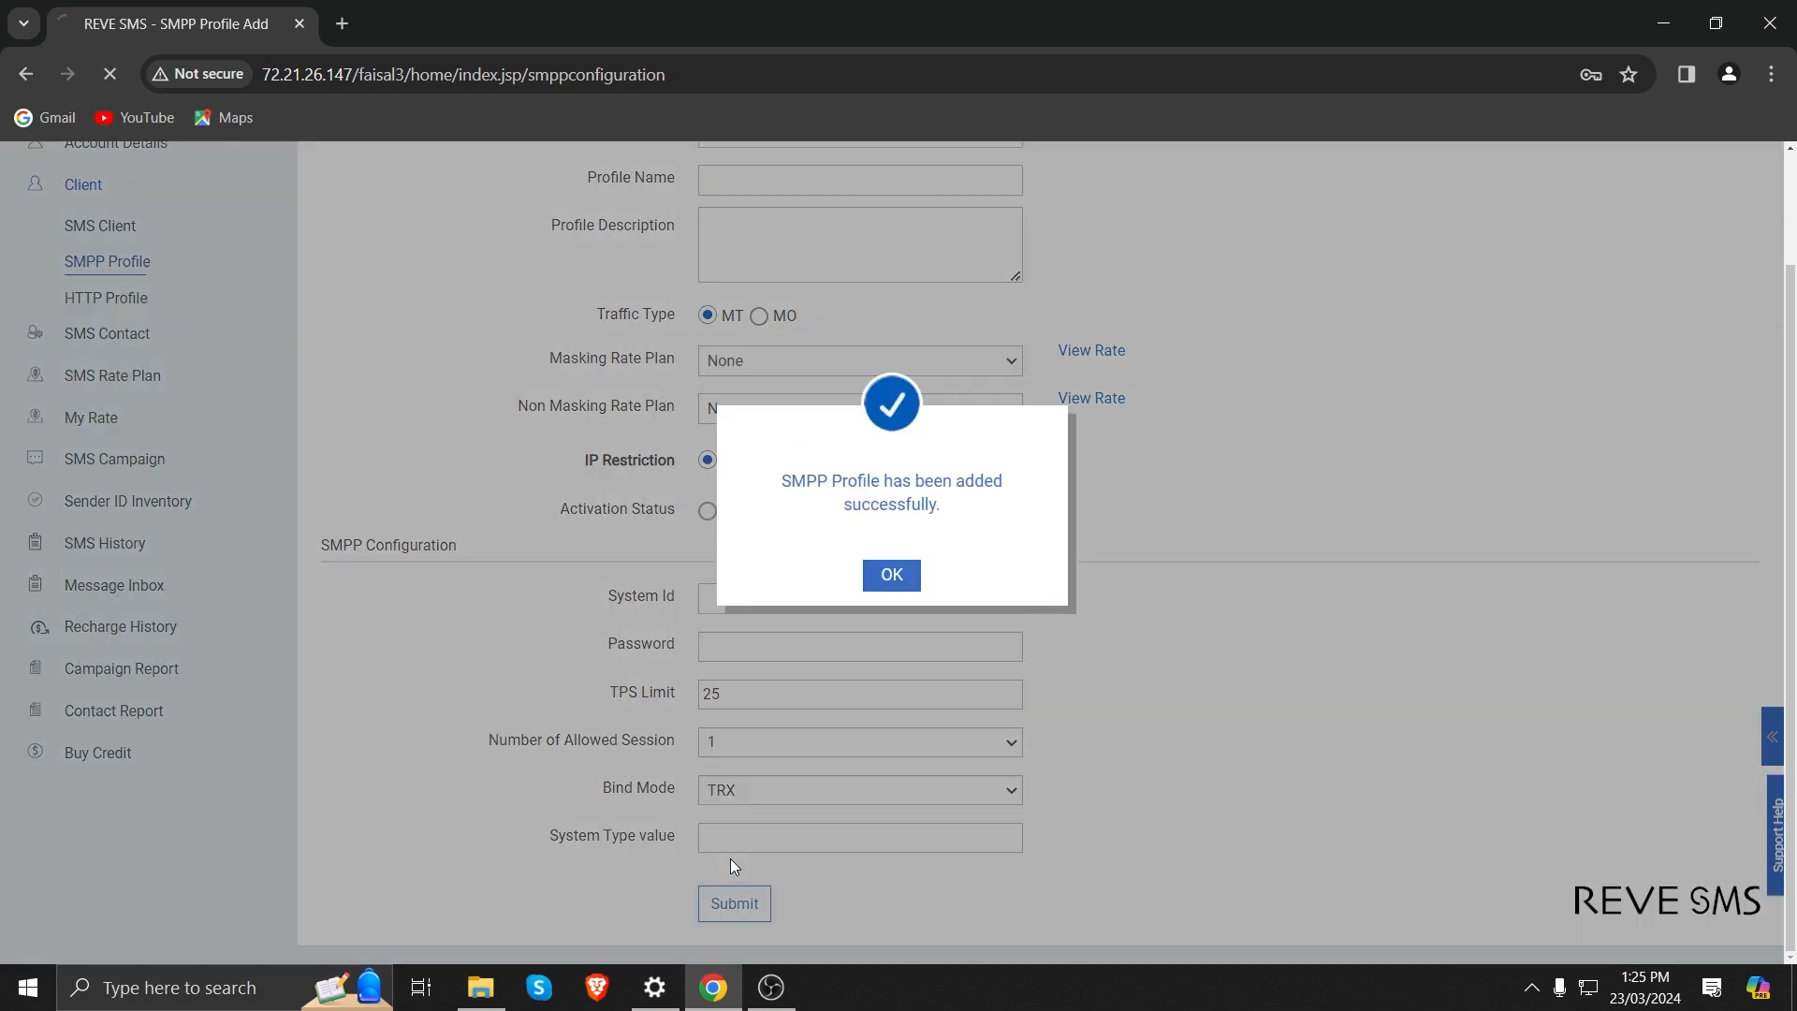
pyautogui.click(869, 585)
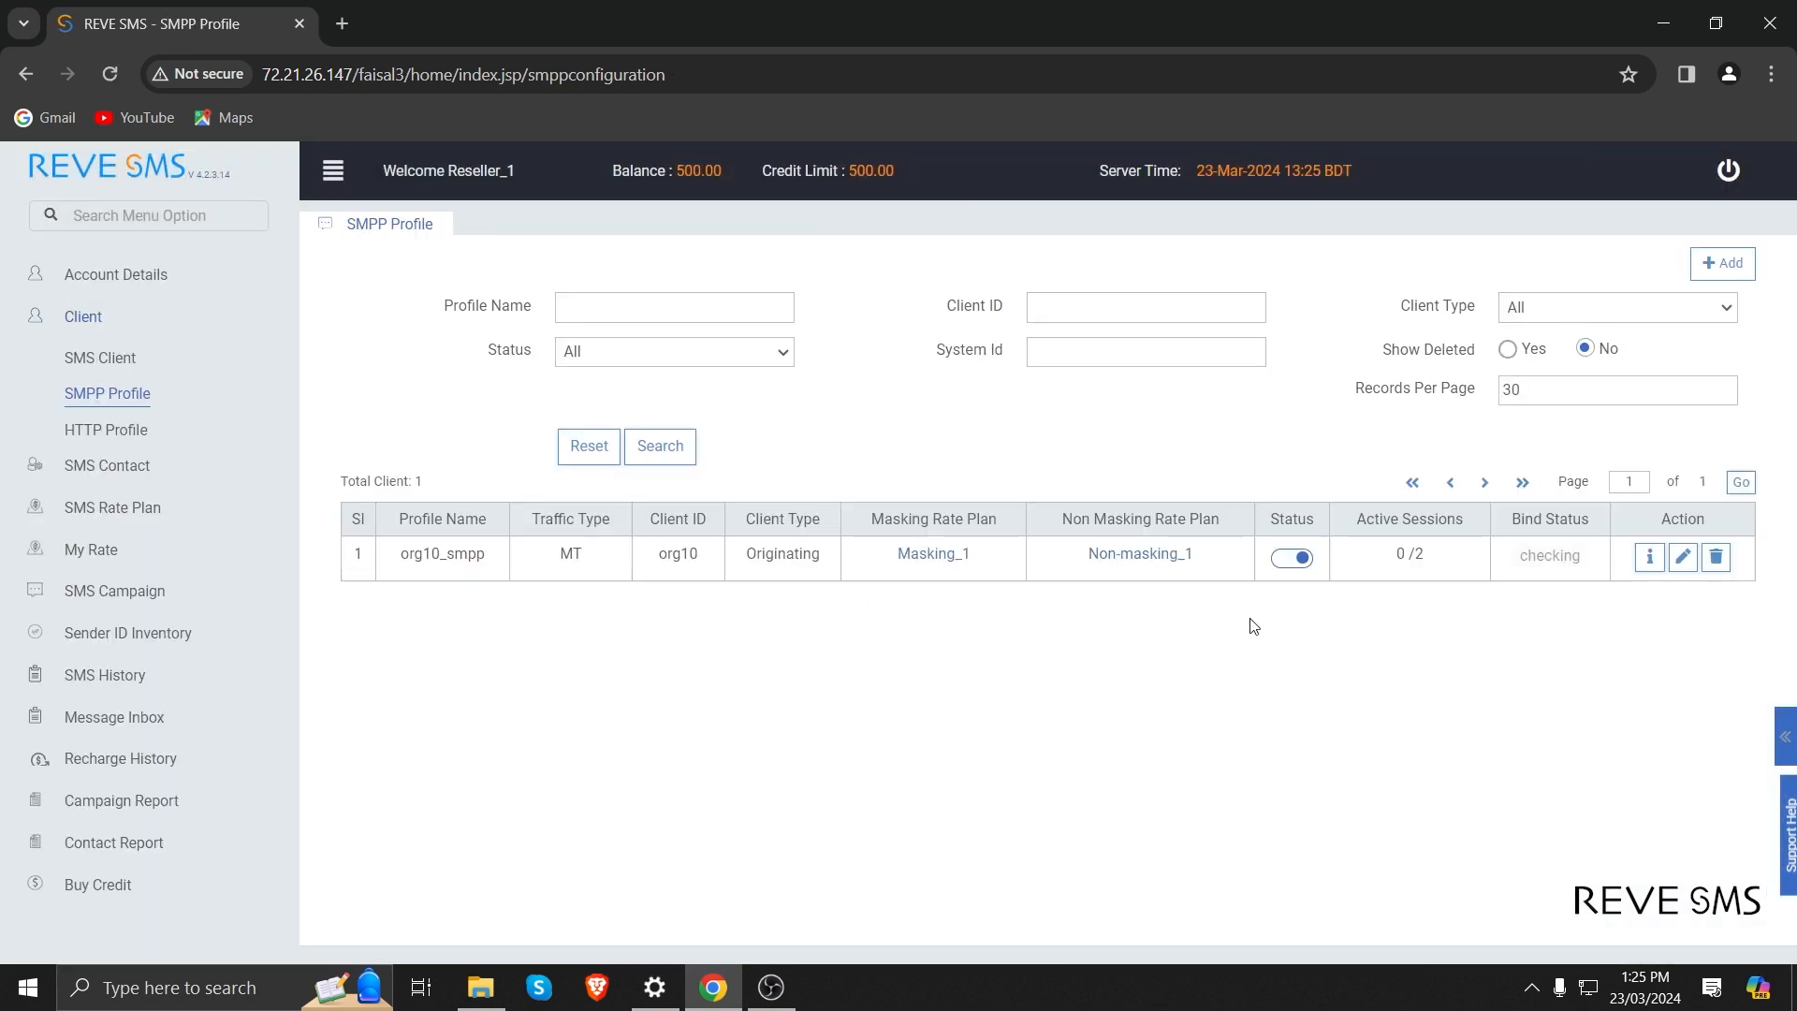
# Start adding an HTTP profile for the client org10.
pyautogui.click(133, 431)
pyautogui.click(1739, 267)
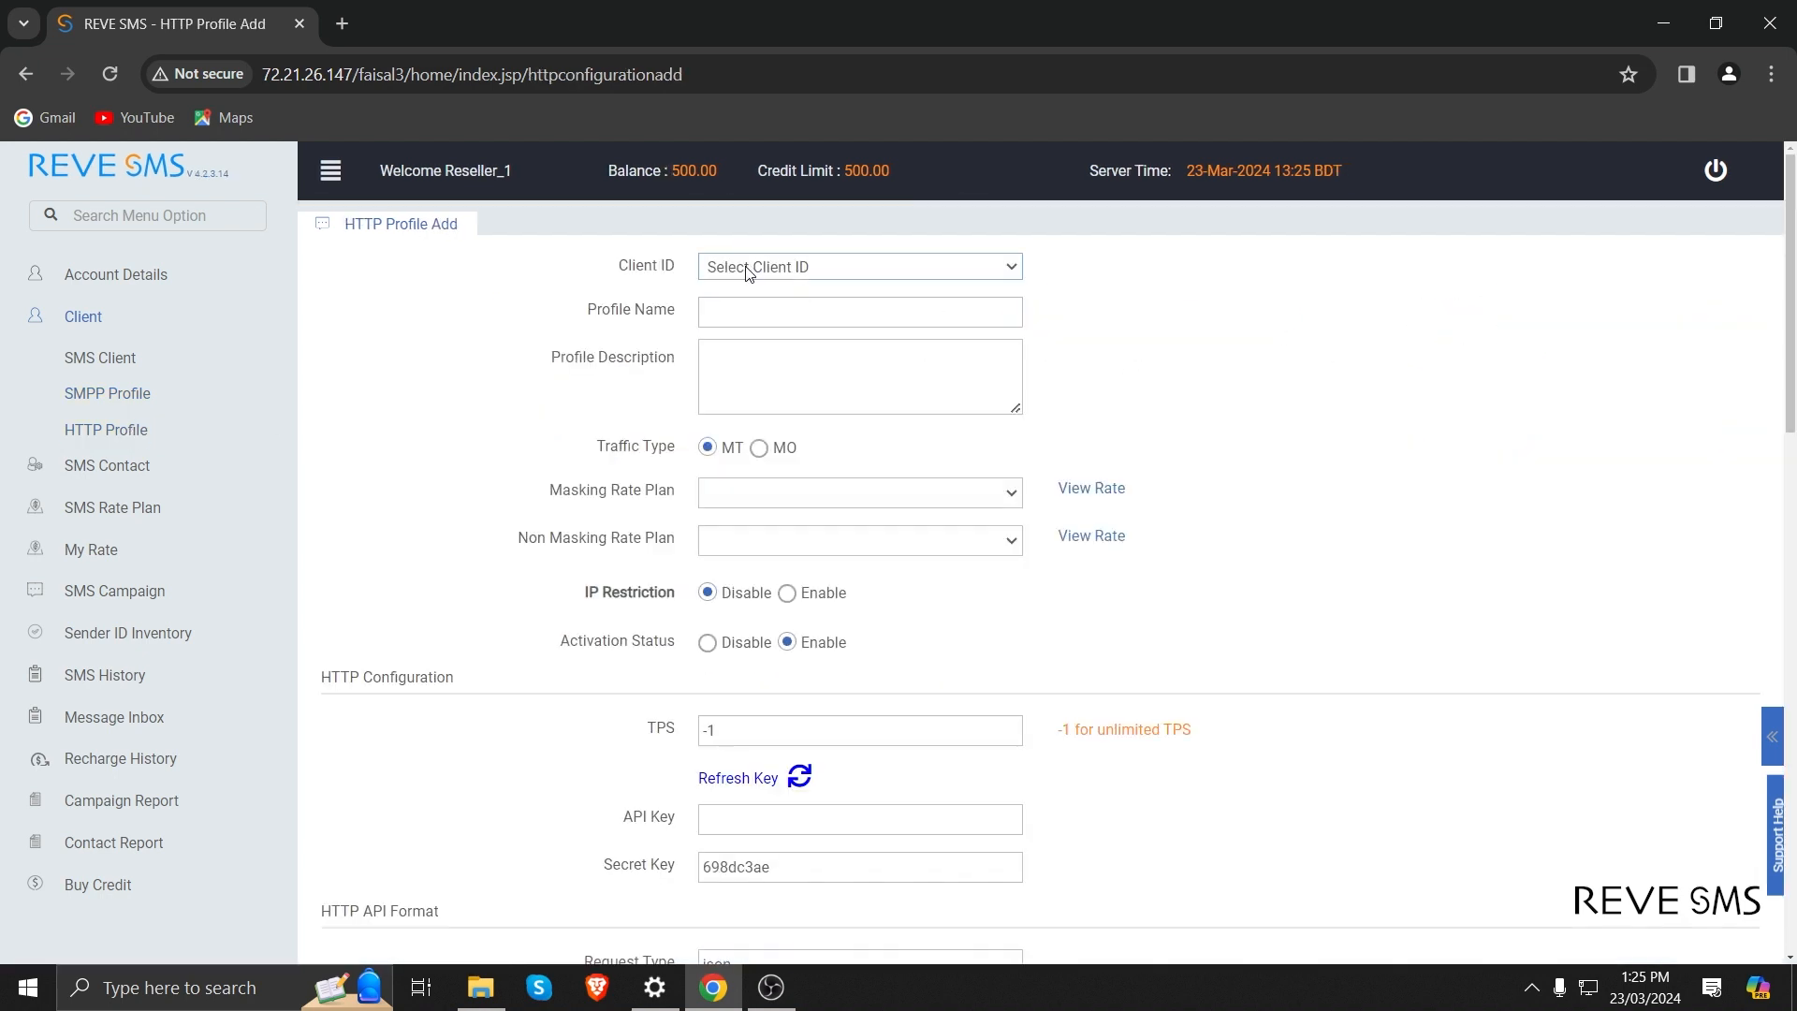
pyautogui.click(745, 266)
pyautogui.click(748, 308)
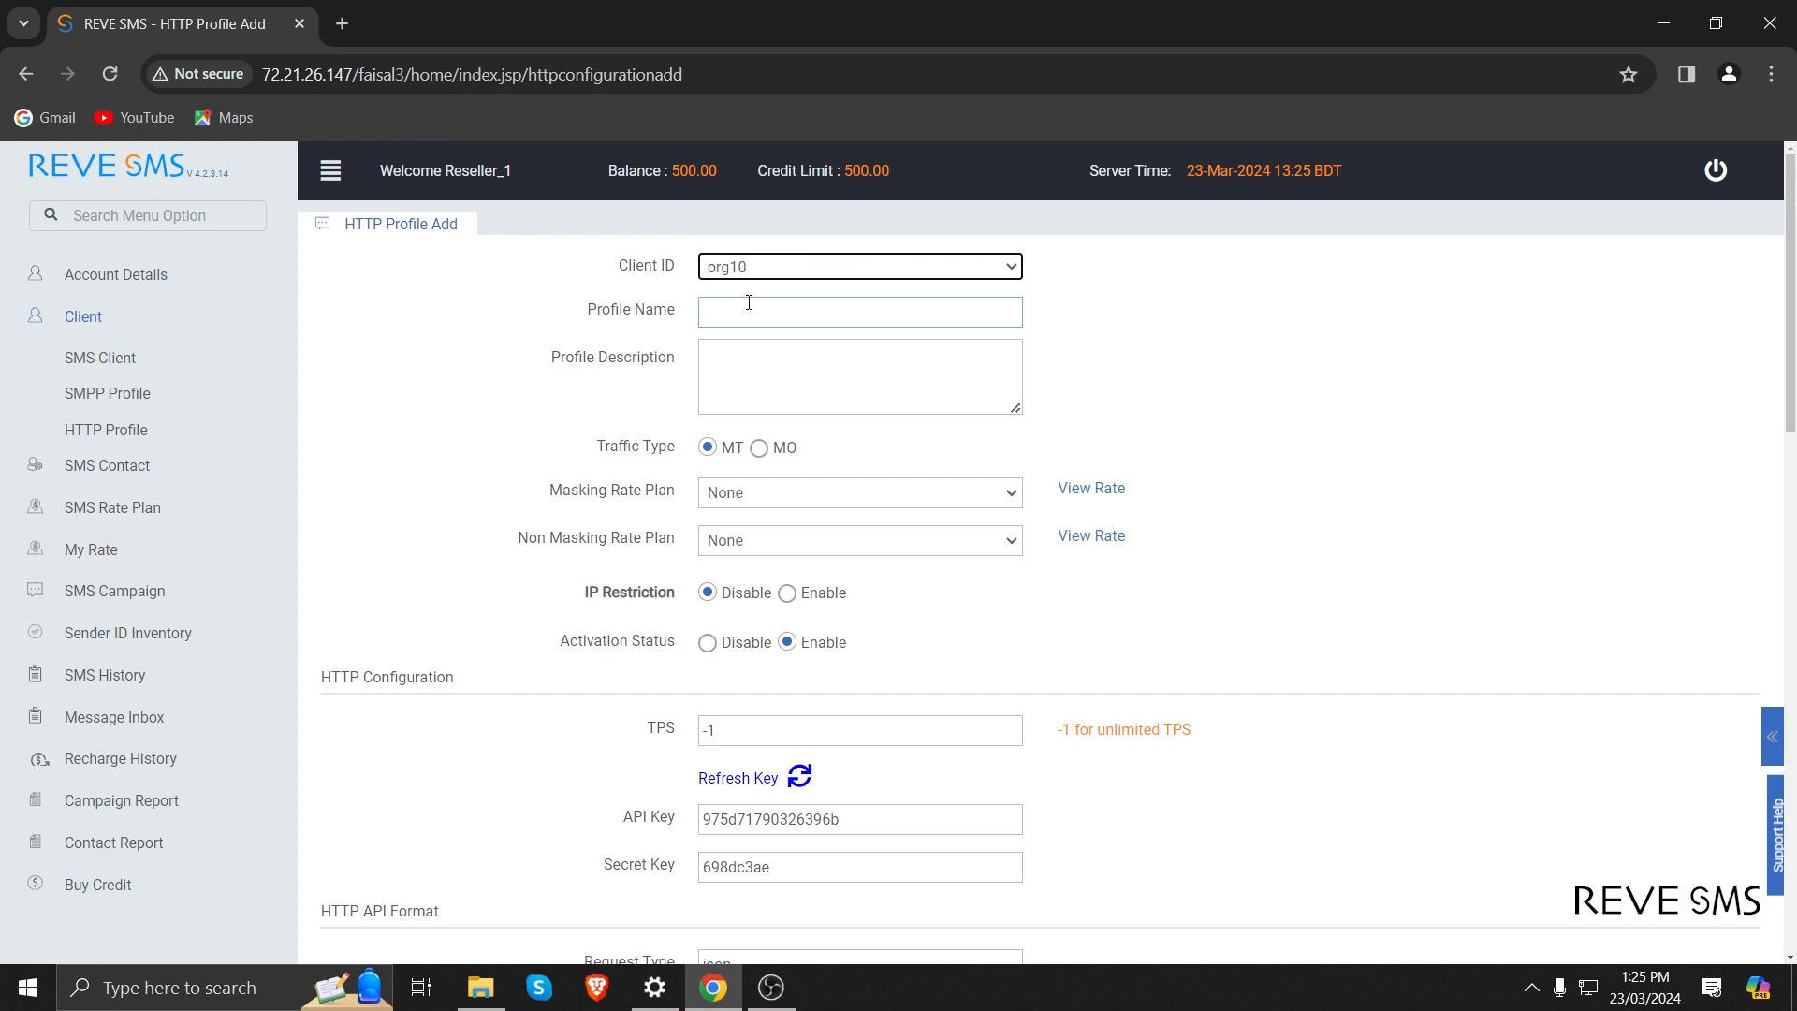
# Name the new HTTP profile org10_http and leave its description empty.
pyautogui.click(749, 302)
pyautogui.write('org10_')
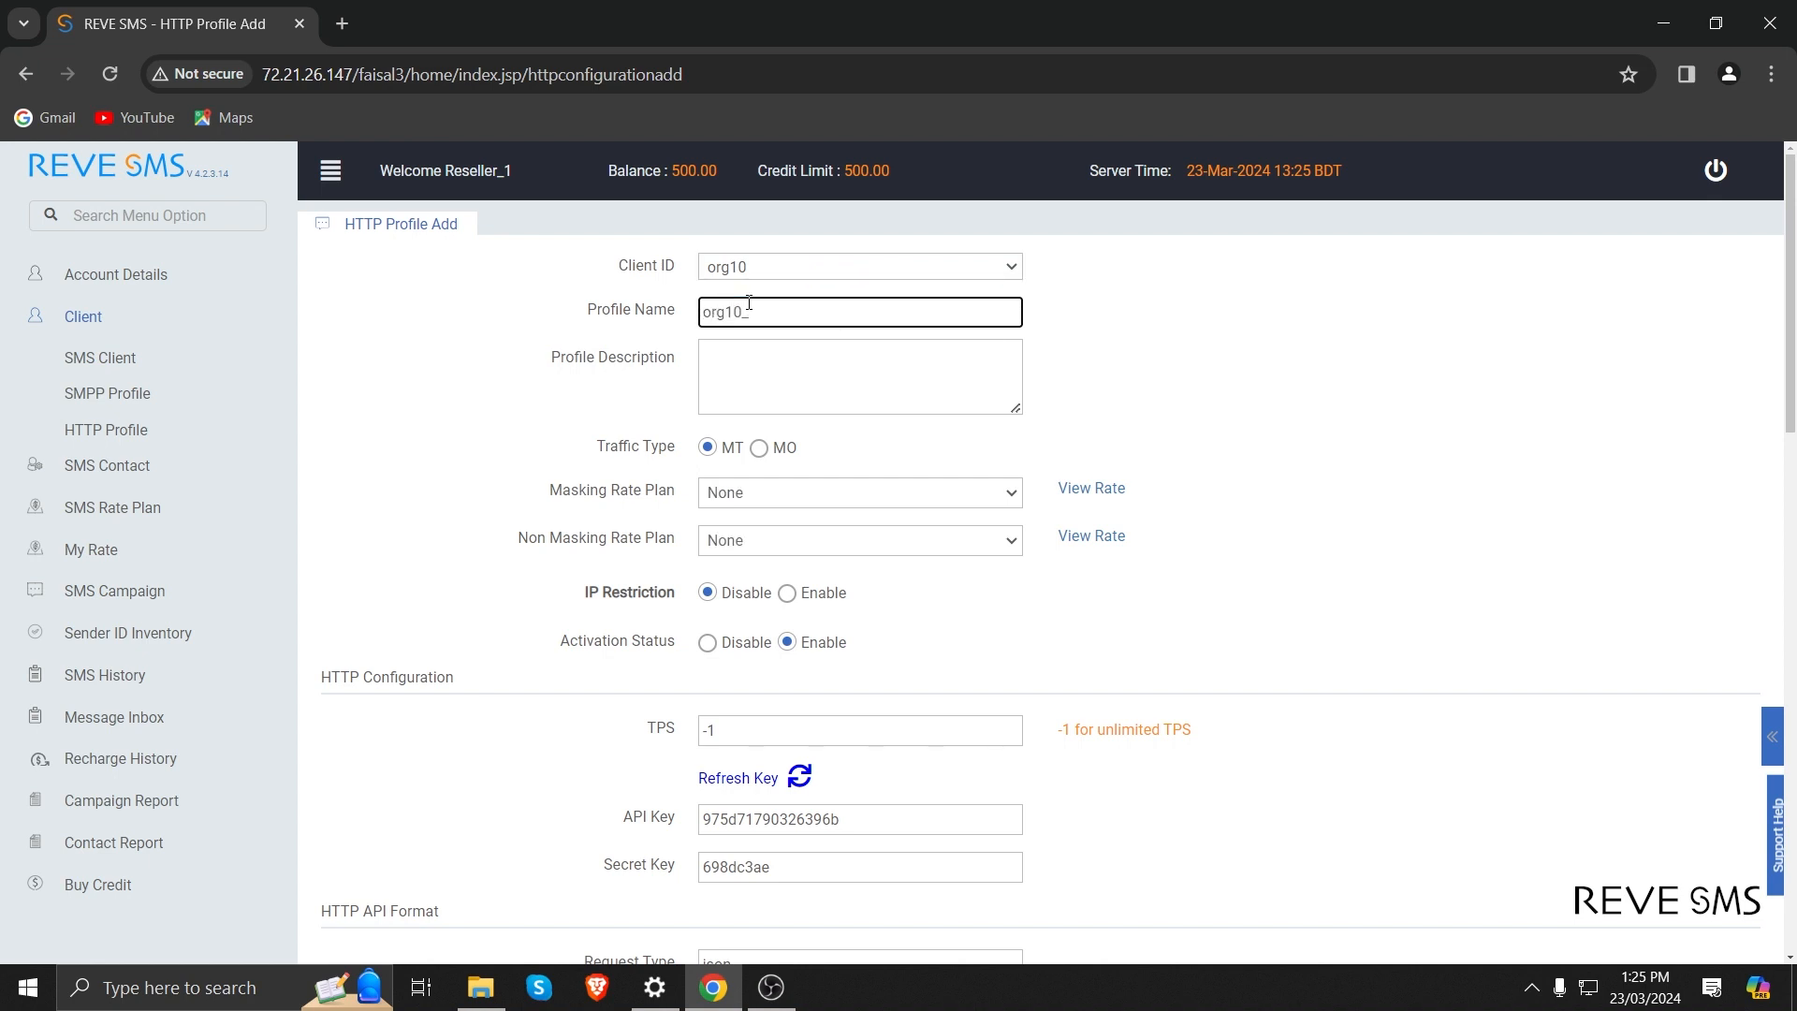
pyautogui.write('http')
pyautogui.press('Tab')
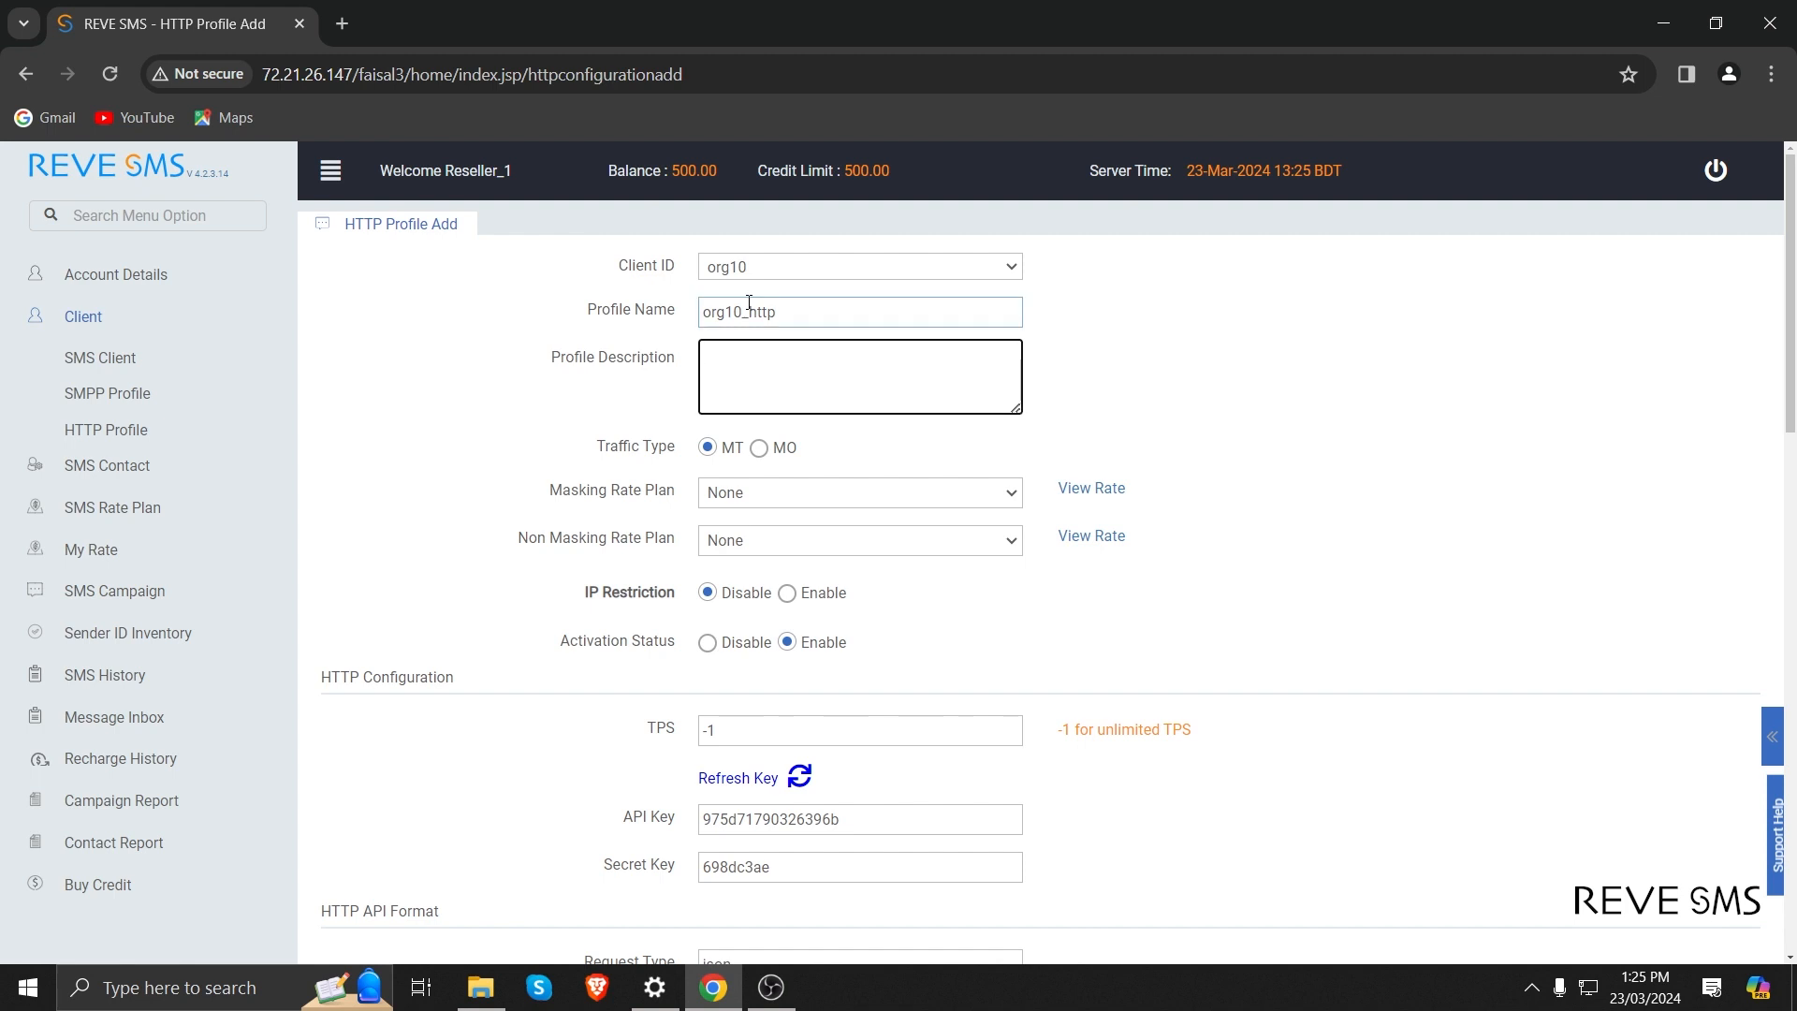
pyautogui.press('Tab')
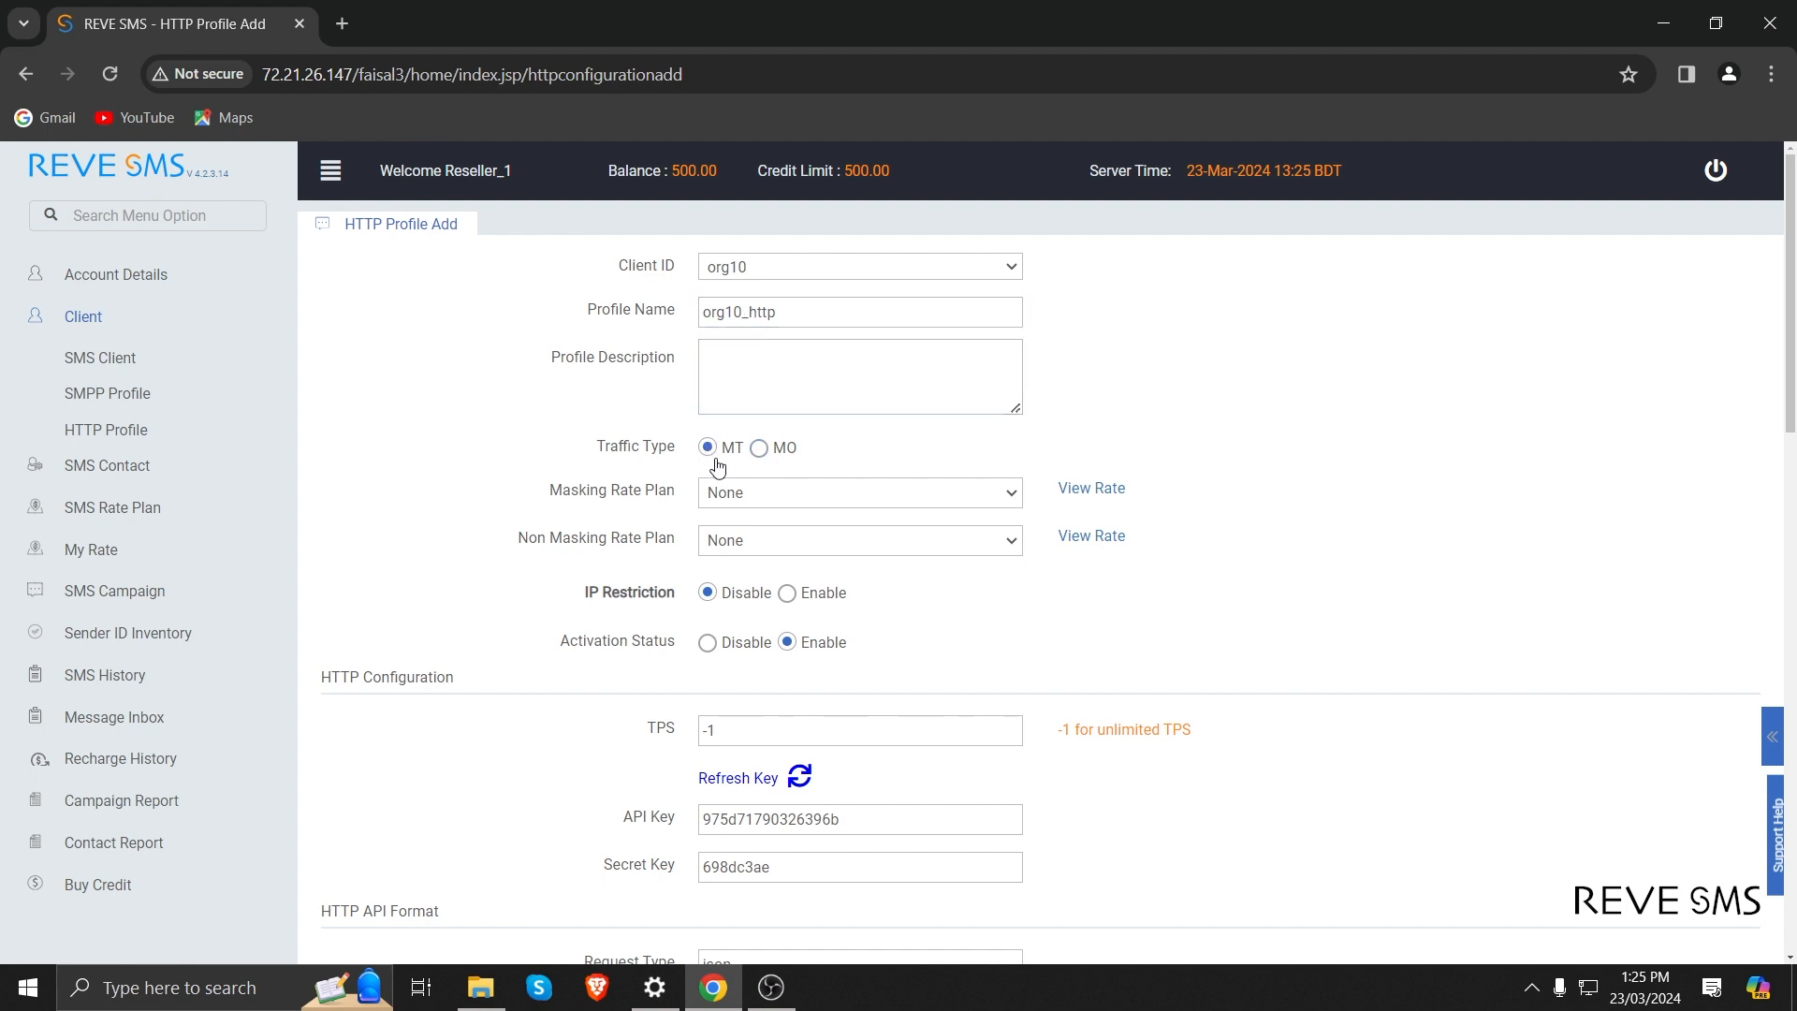
# Assign the Masking_1 masking rate plan and the Non-masking_1 non-masking rate plan to the HTTP profile.
pyautogui.click(760, 492)
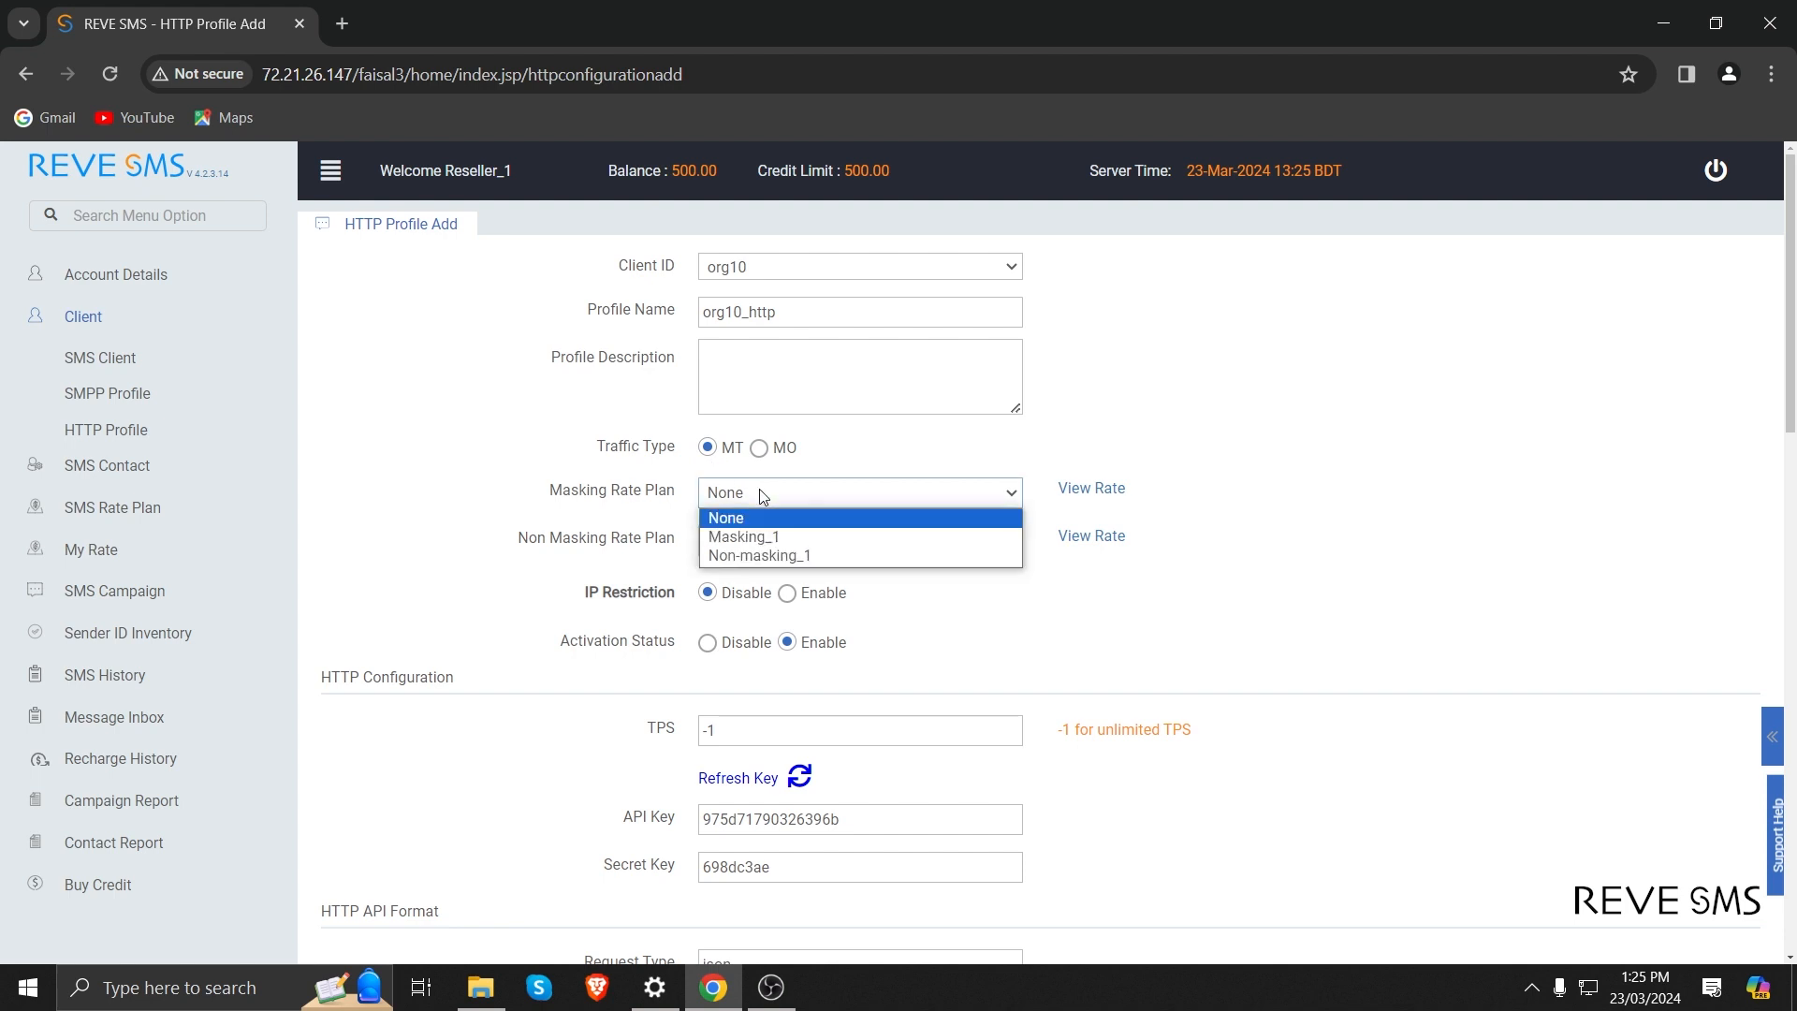
pyautogui.click(739, 538)
pyautogui.click(762, 548)
pyautogui.click(760, 604)
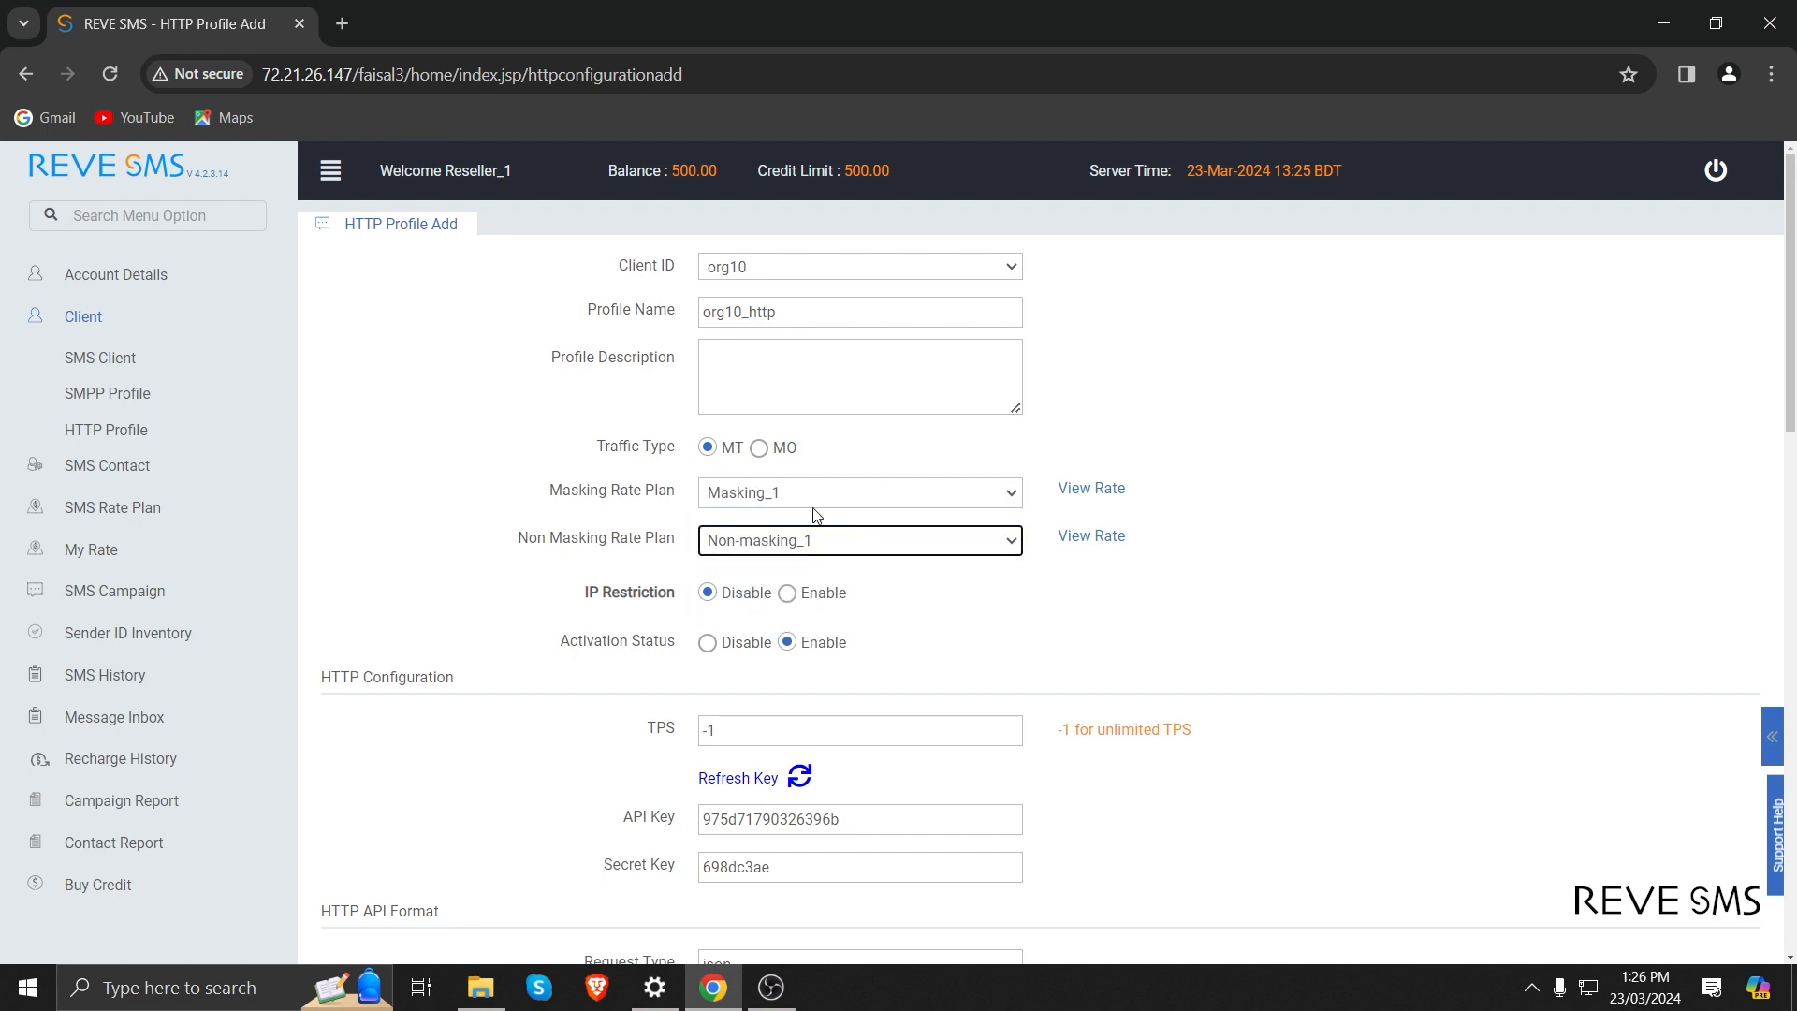
# Set the HTTP profile's TPS limit to 20.
pyautogui.scroll(-2, 815, 514)
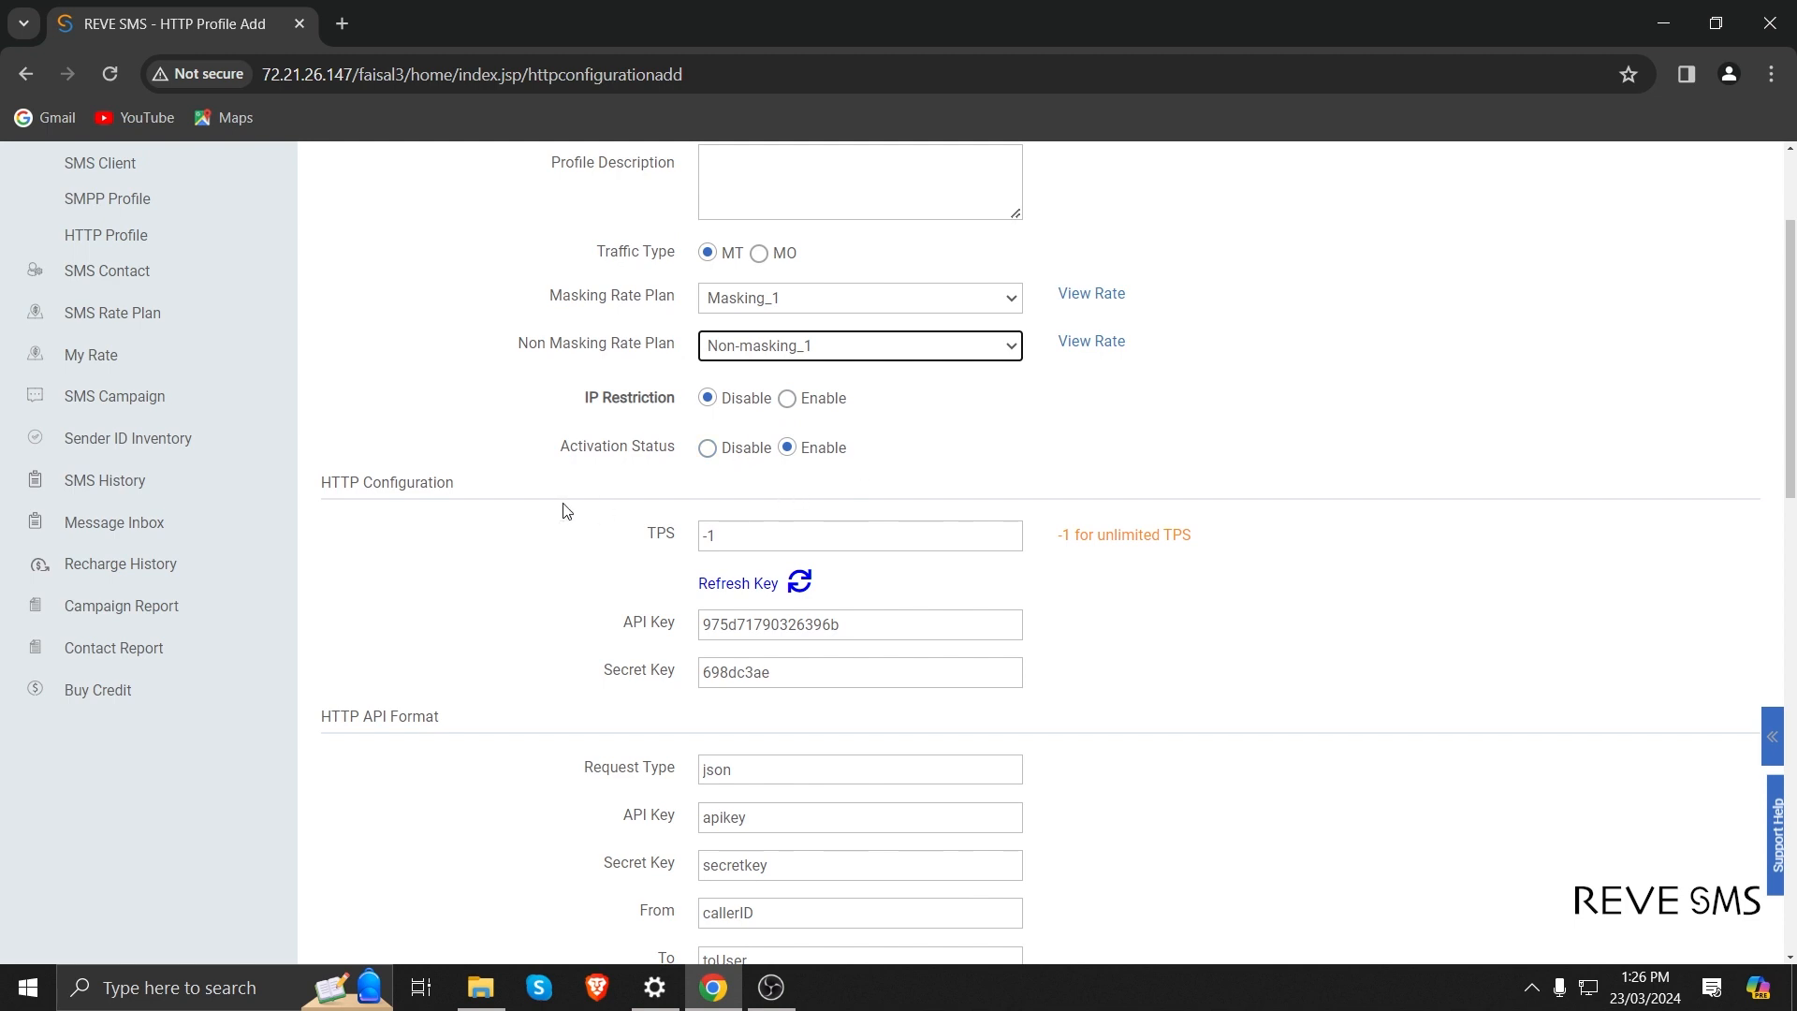
pyautogui.scroll(-2, 574, 548)
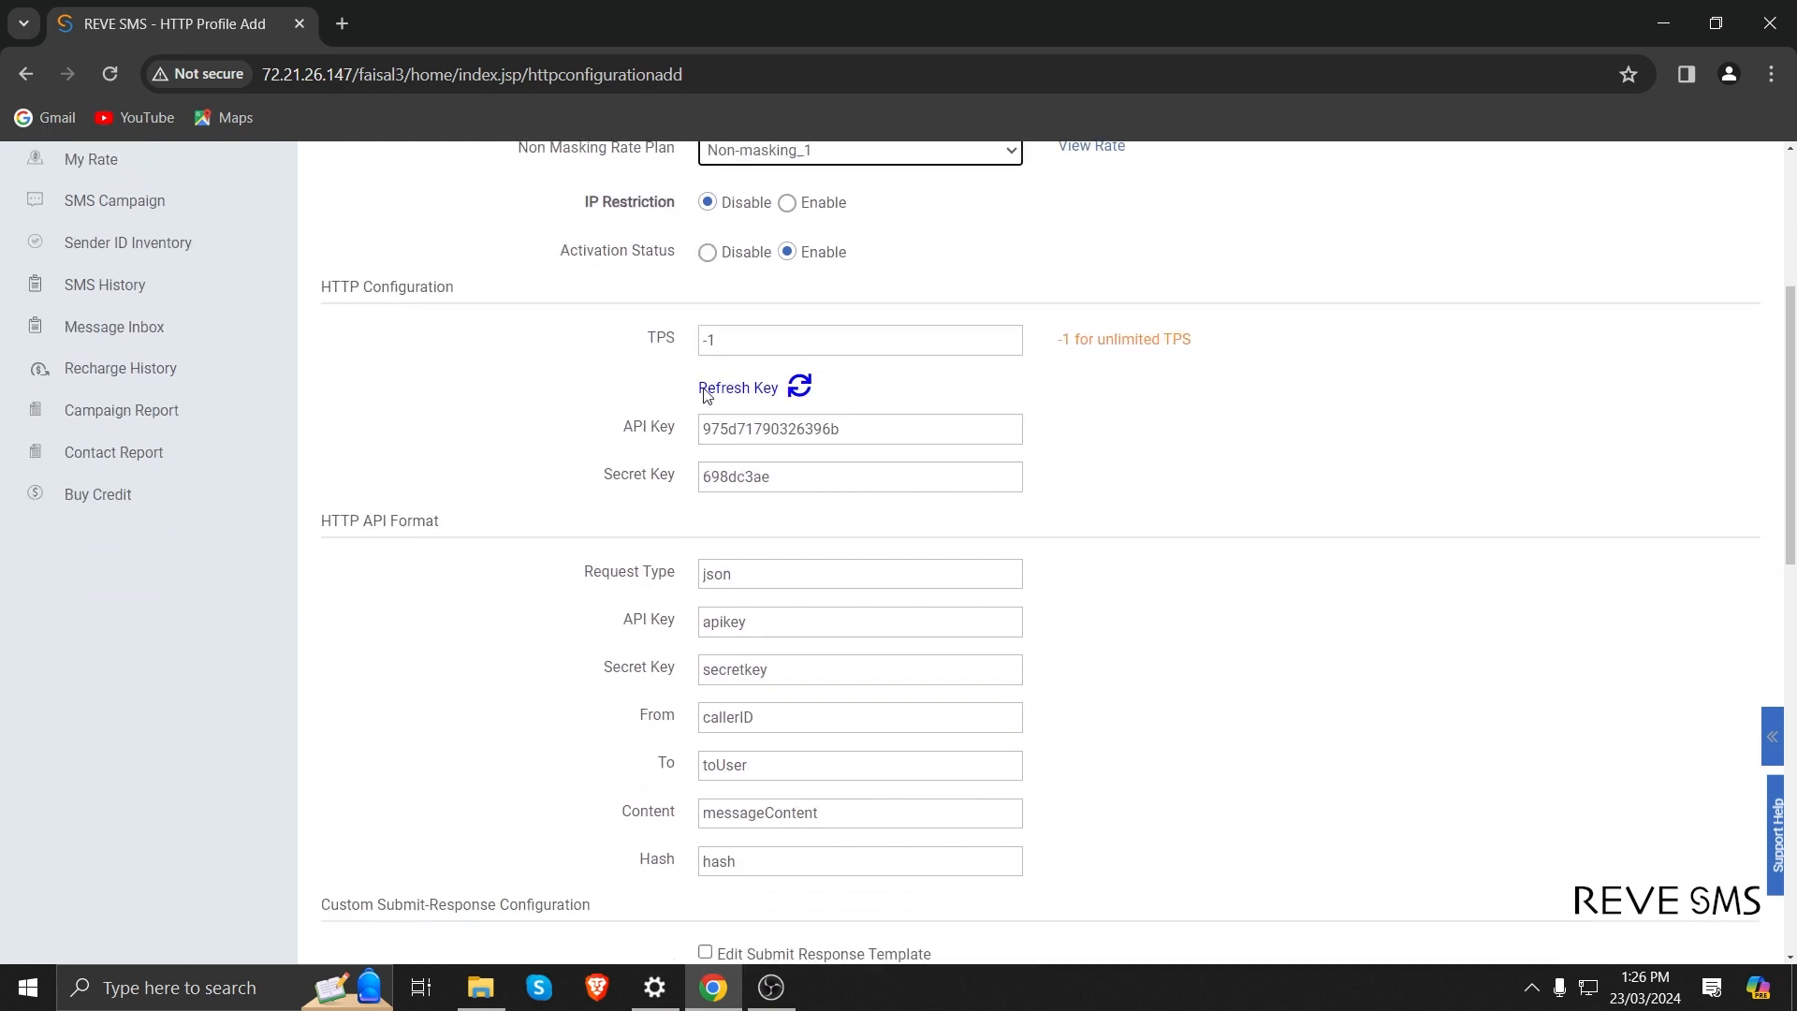
pyautogui.click(744, 343)
pyautogui.scroll(2, 744, 343)
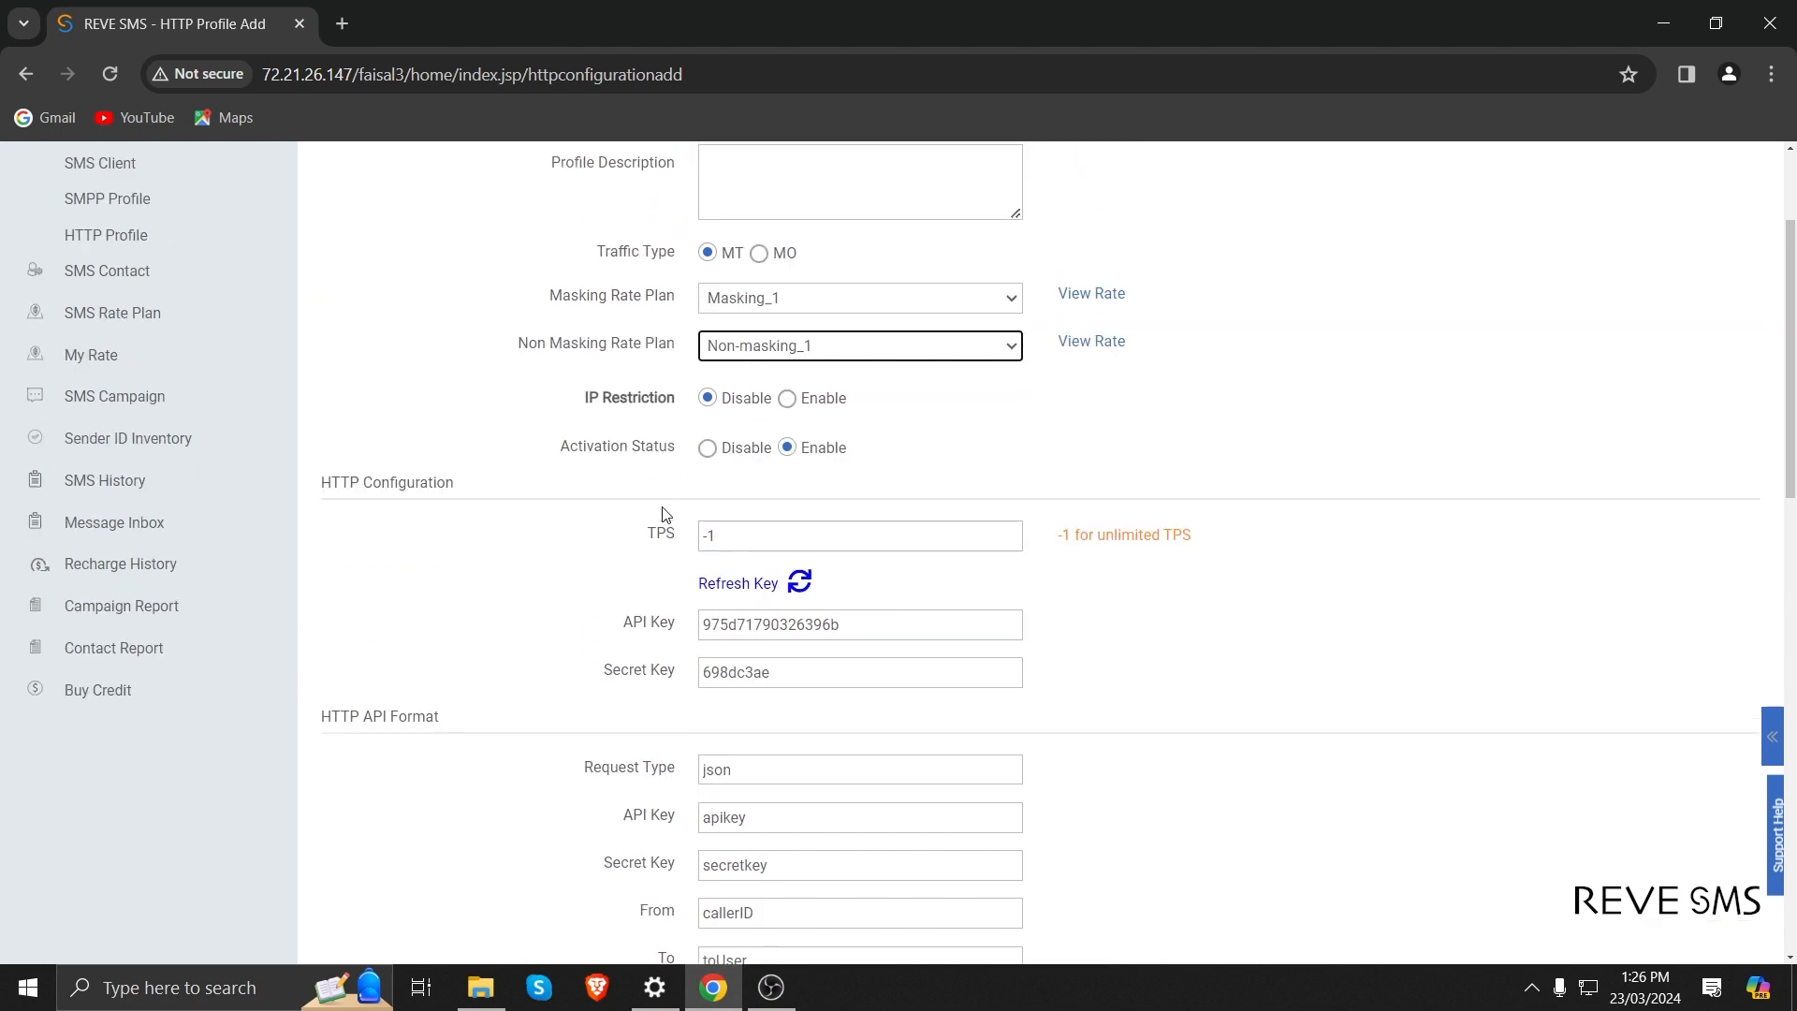
pyautogui.click(767, 541)
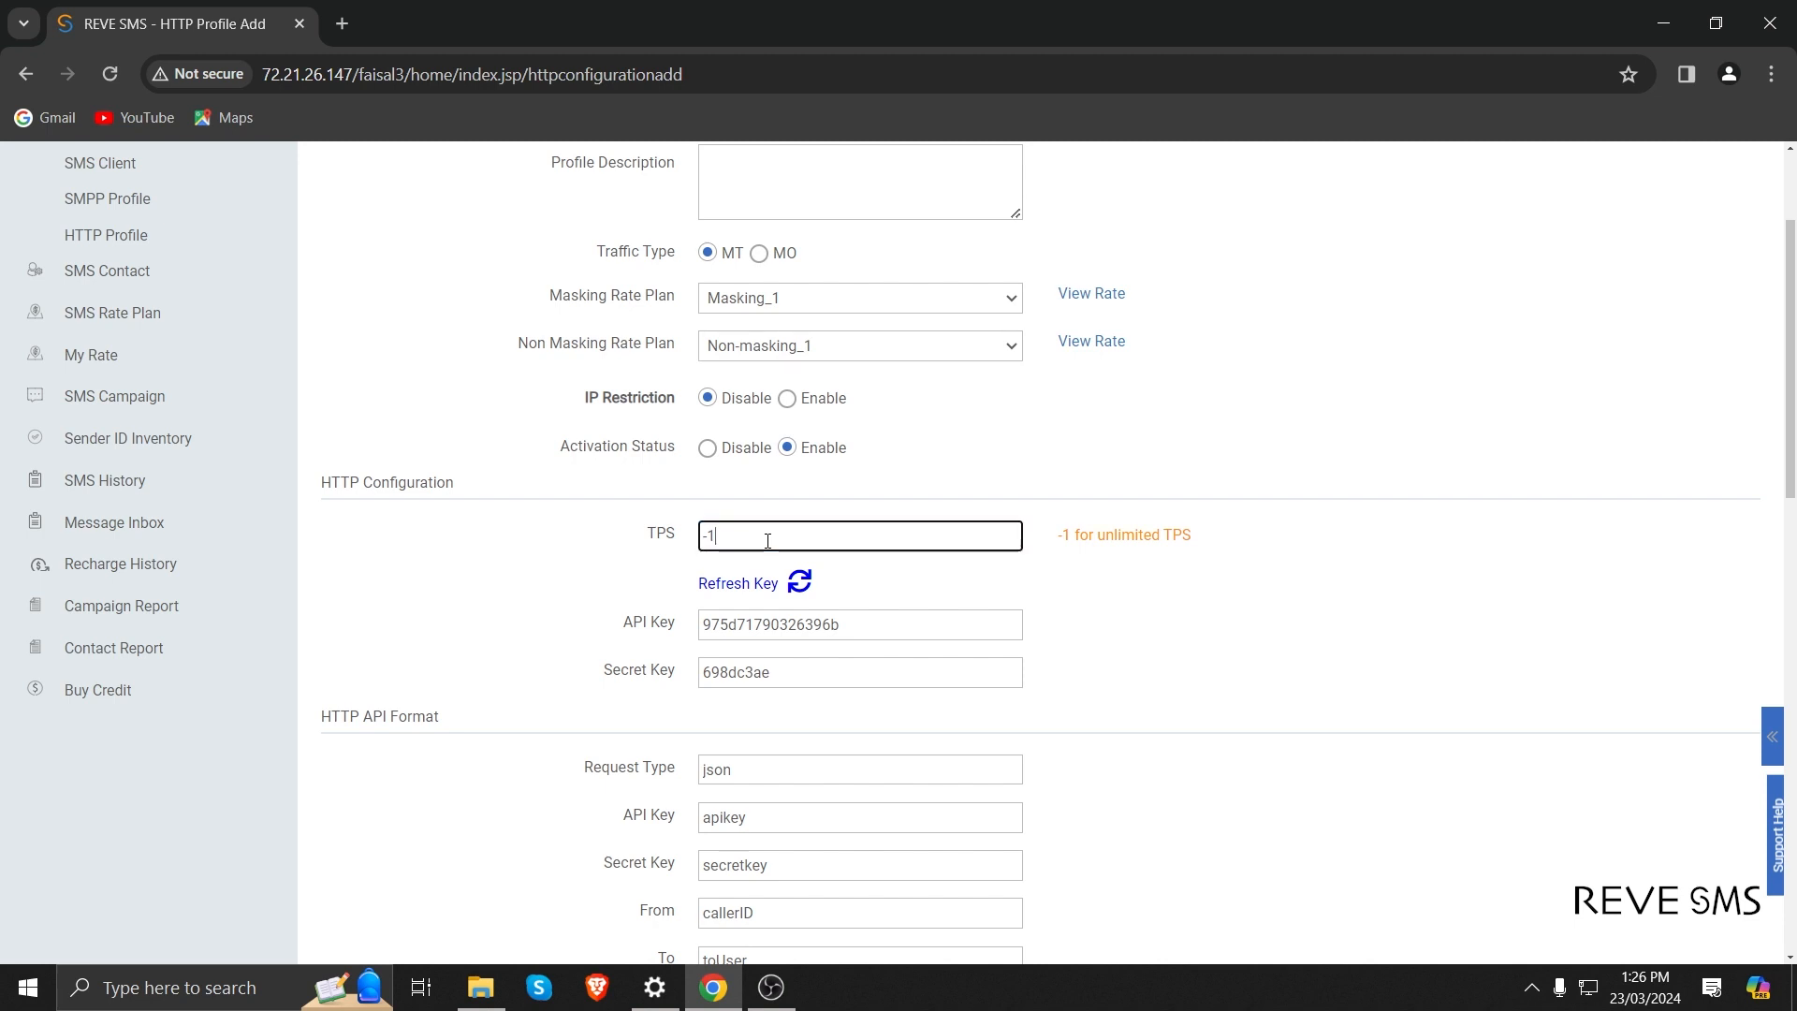
pyautogui.write('20')
# Review the HTTP API format and response templates, keep their defaults, and submit the HTTP profile.
pyautogui.scroll(-2, 642, 690)
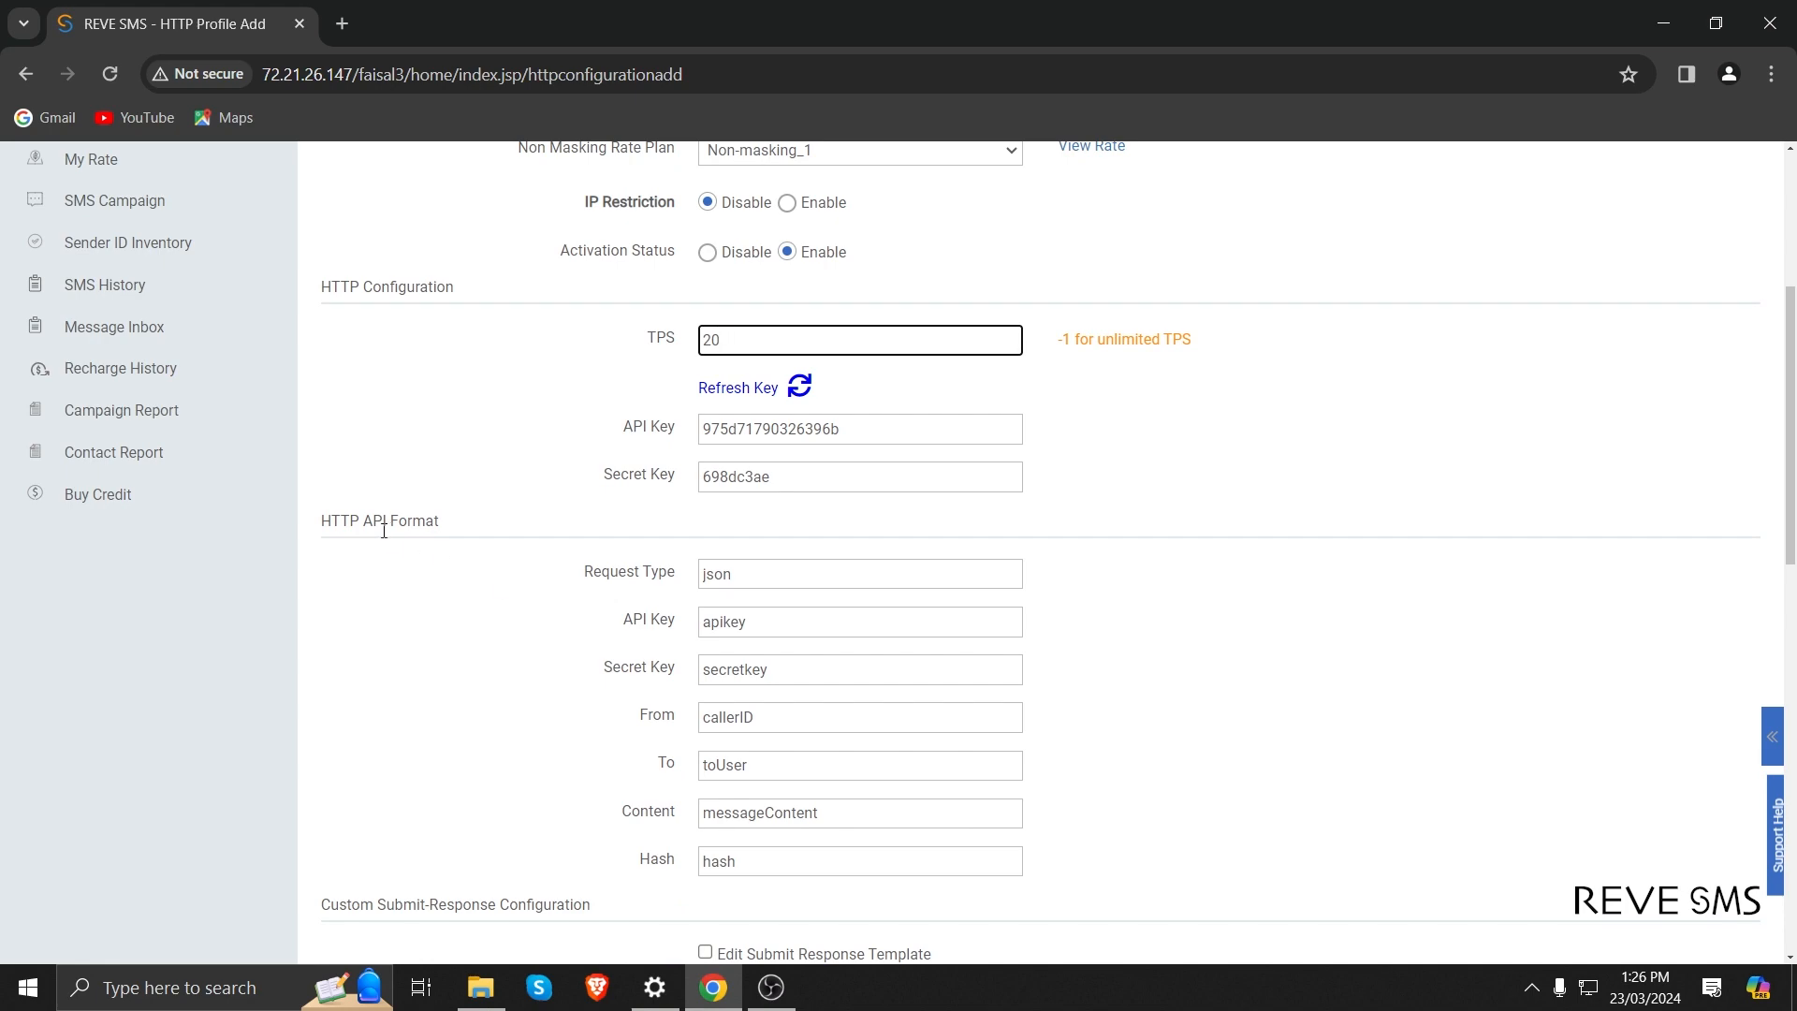
pyautogui.scroll(-2, 449, 557)
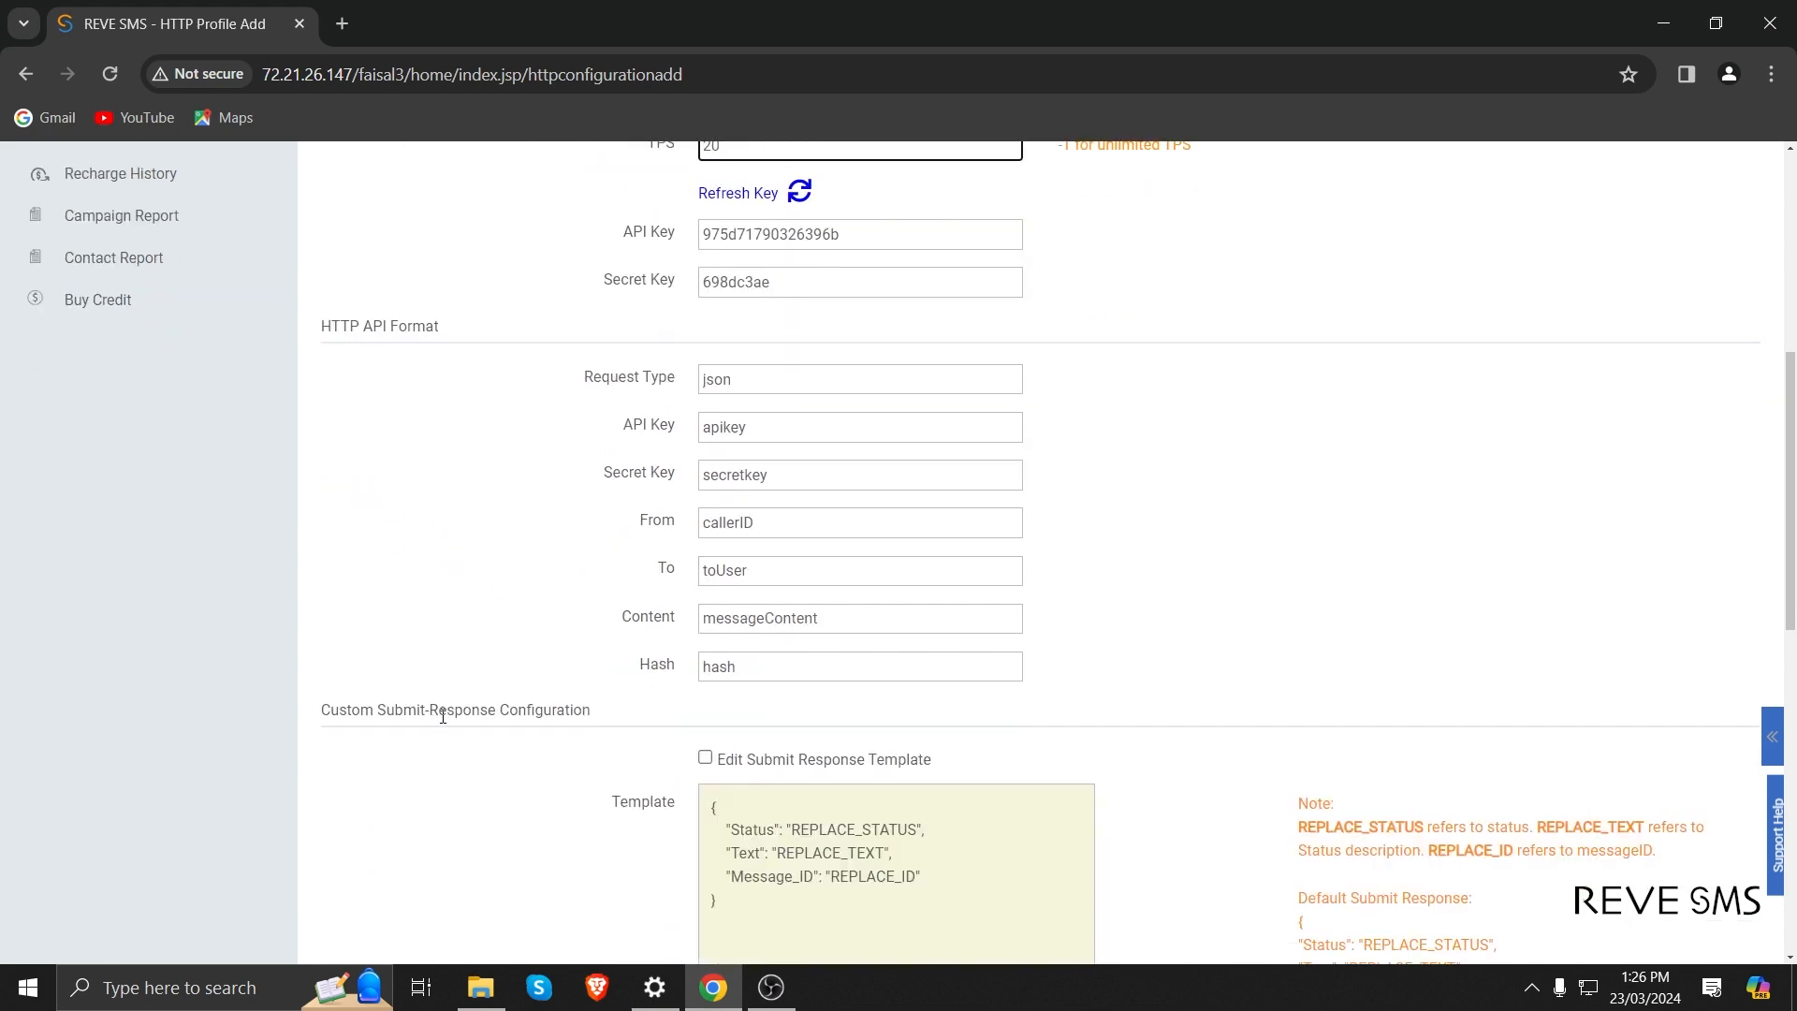
pyautogui.scroll(4, 706, 710)
pyautogui.scroll(-4, 708, 704)
pyautogui.scroll(6, 846, 458)
pyautogui.scroll(-1, 853, 458)
pyautogui.scroll(-8, 853, 457)
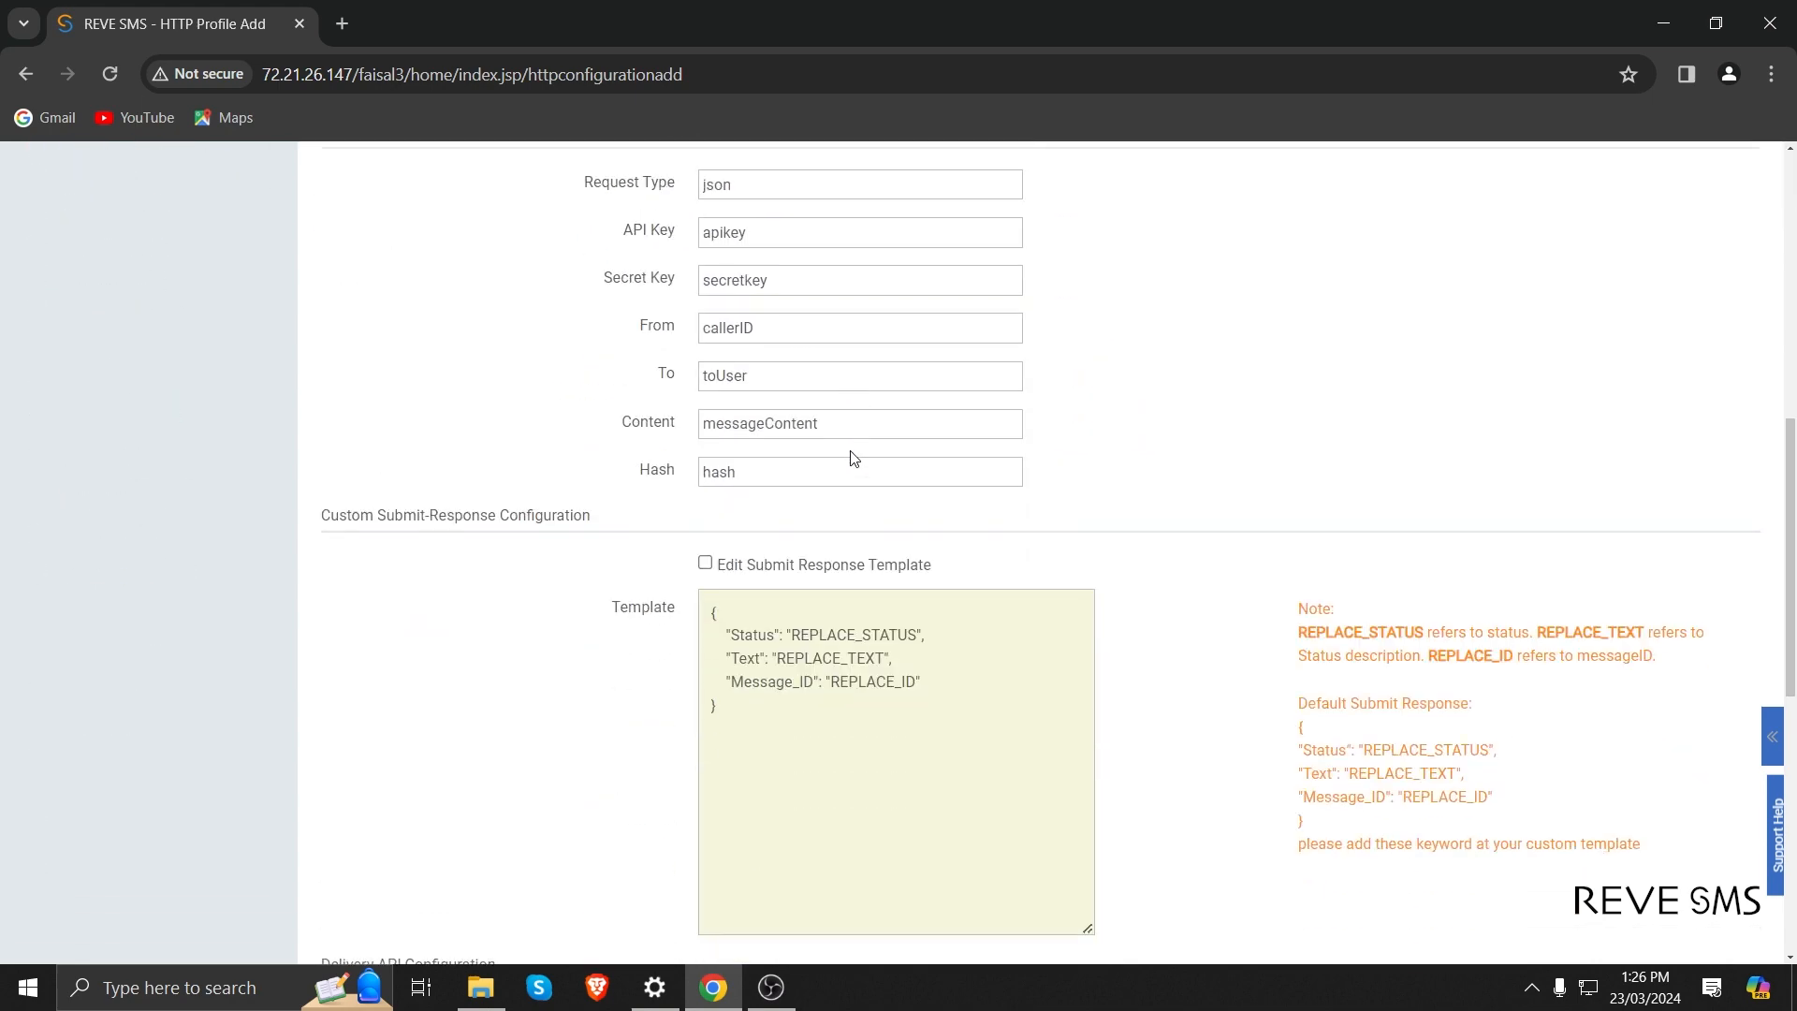
pyautogui.scroll(-8, 854, 458)
pyautogui.click(733, 923)
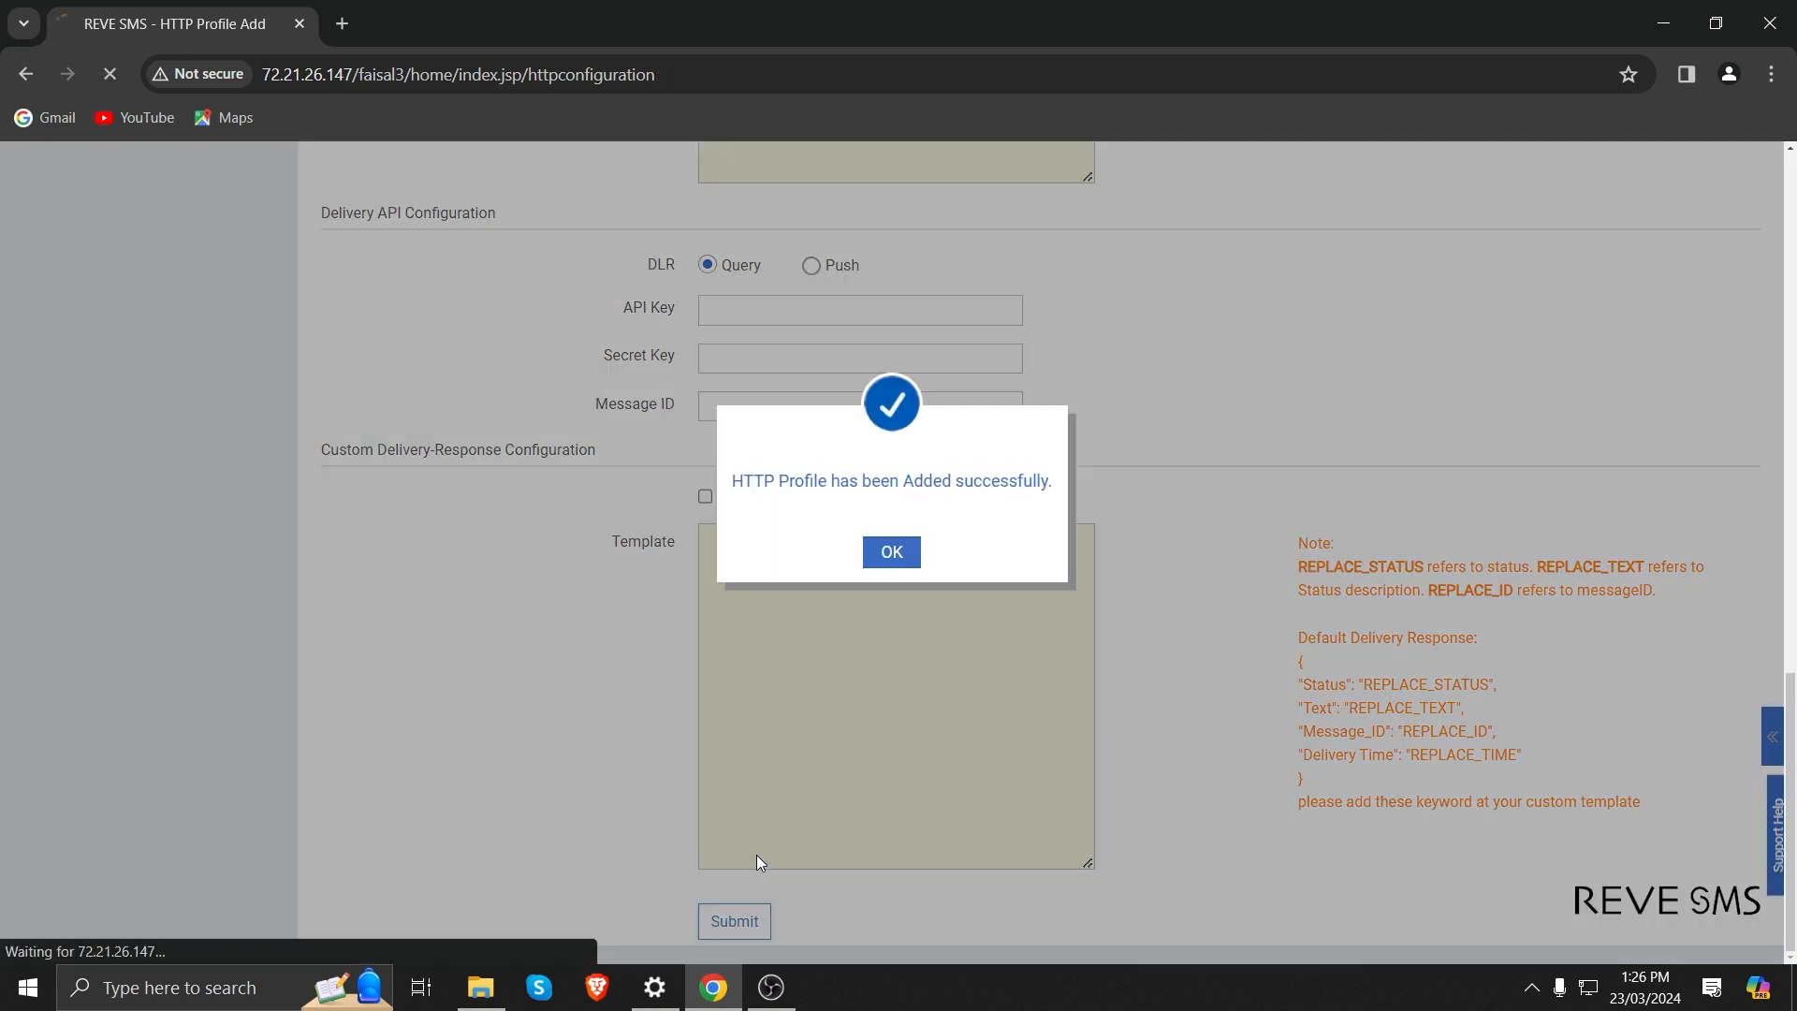
pyautogui.click(889, 556)
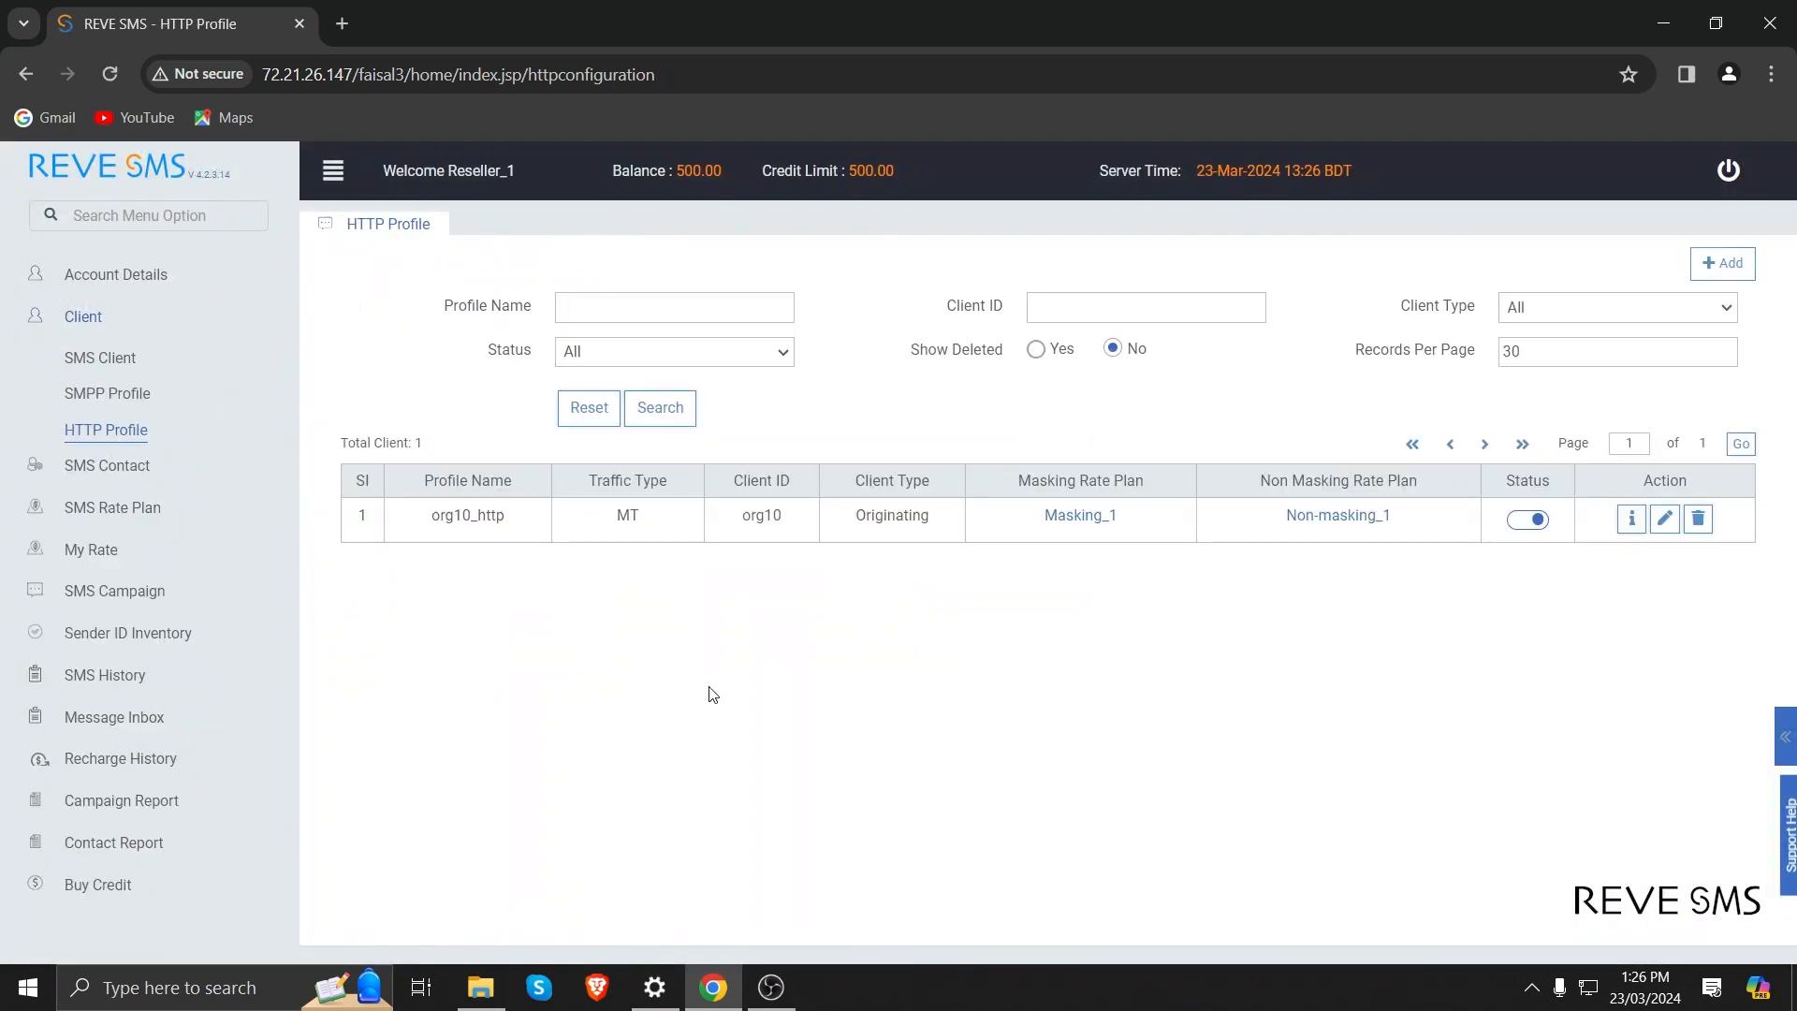
# Visit the SMS contacts page and start a new SMS rate plan named test_rate with an empty description.
pyautogui.click(103, 474)
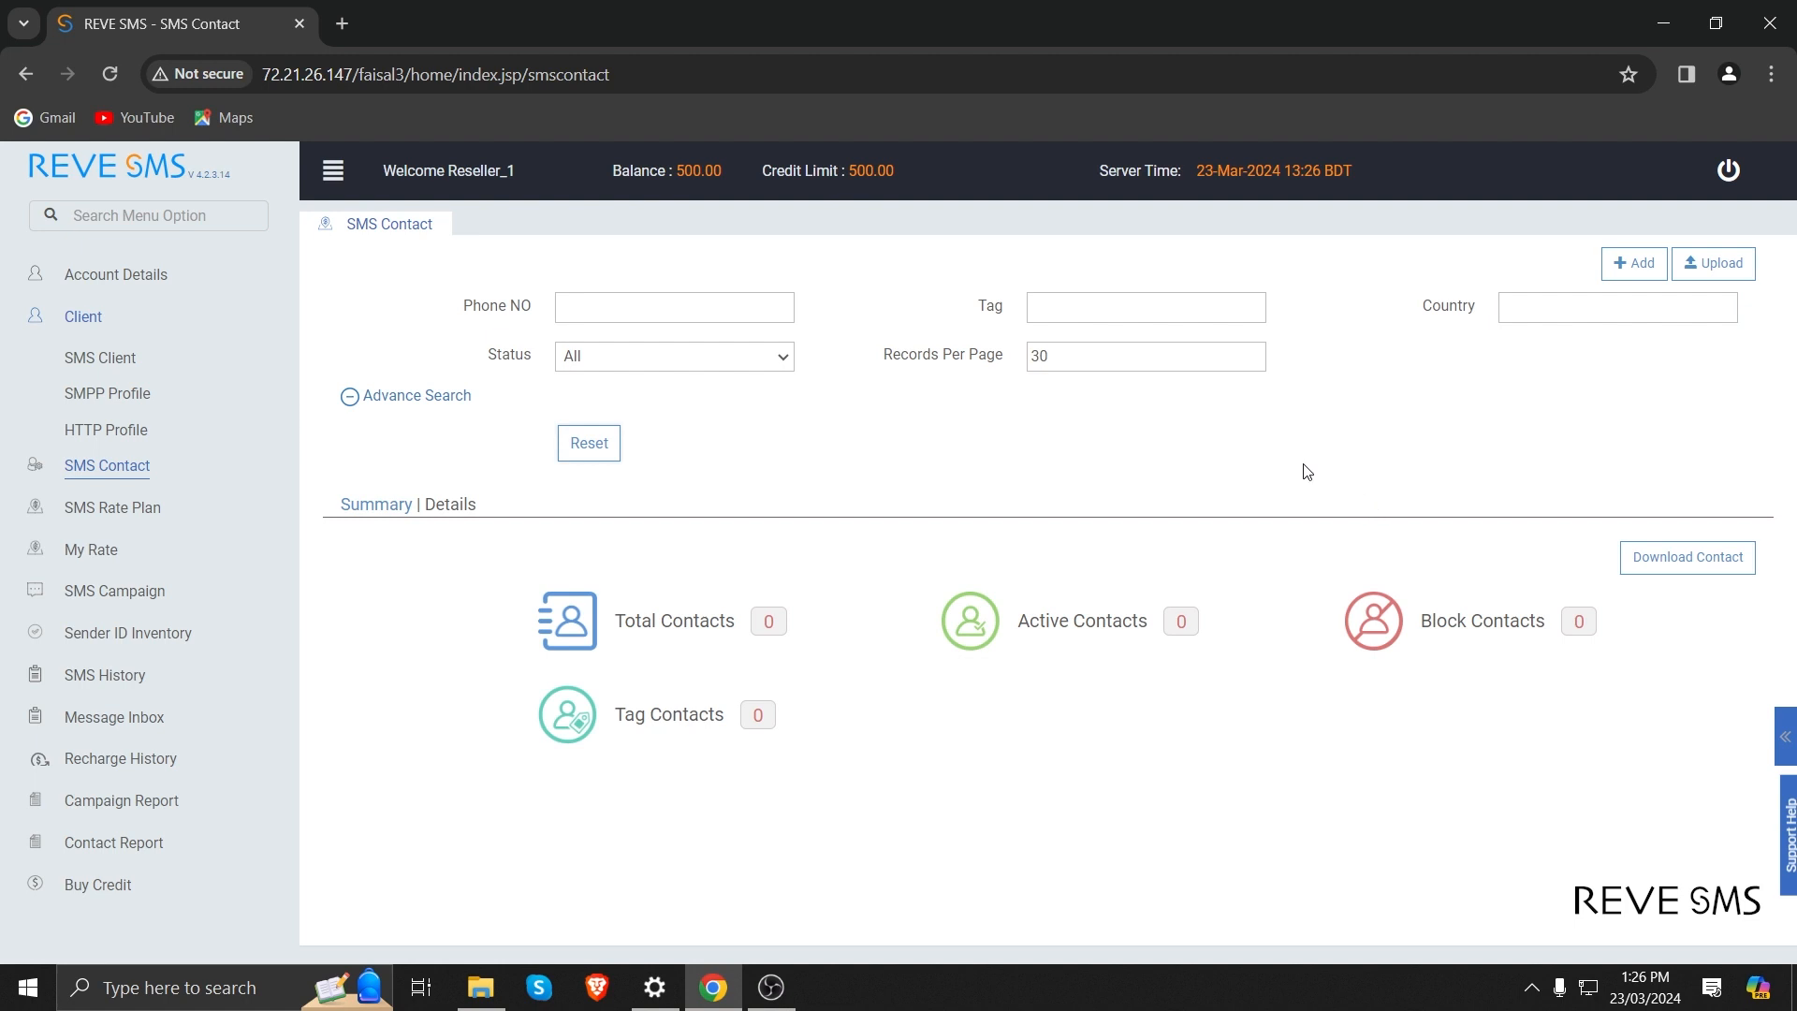
pyautogui.click(134, 513)
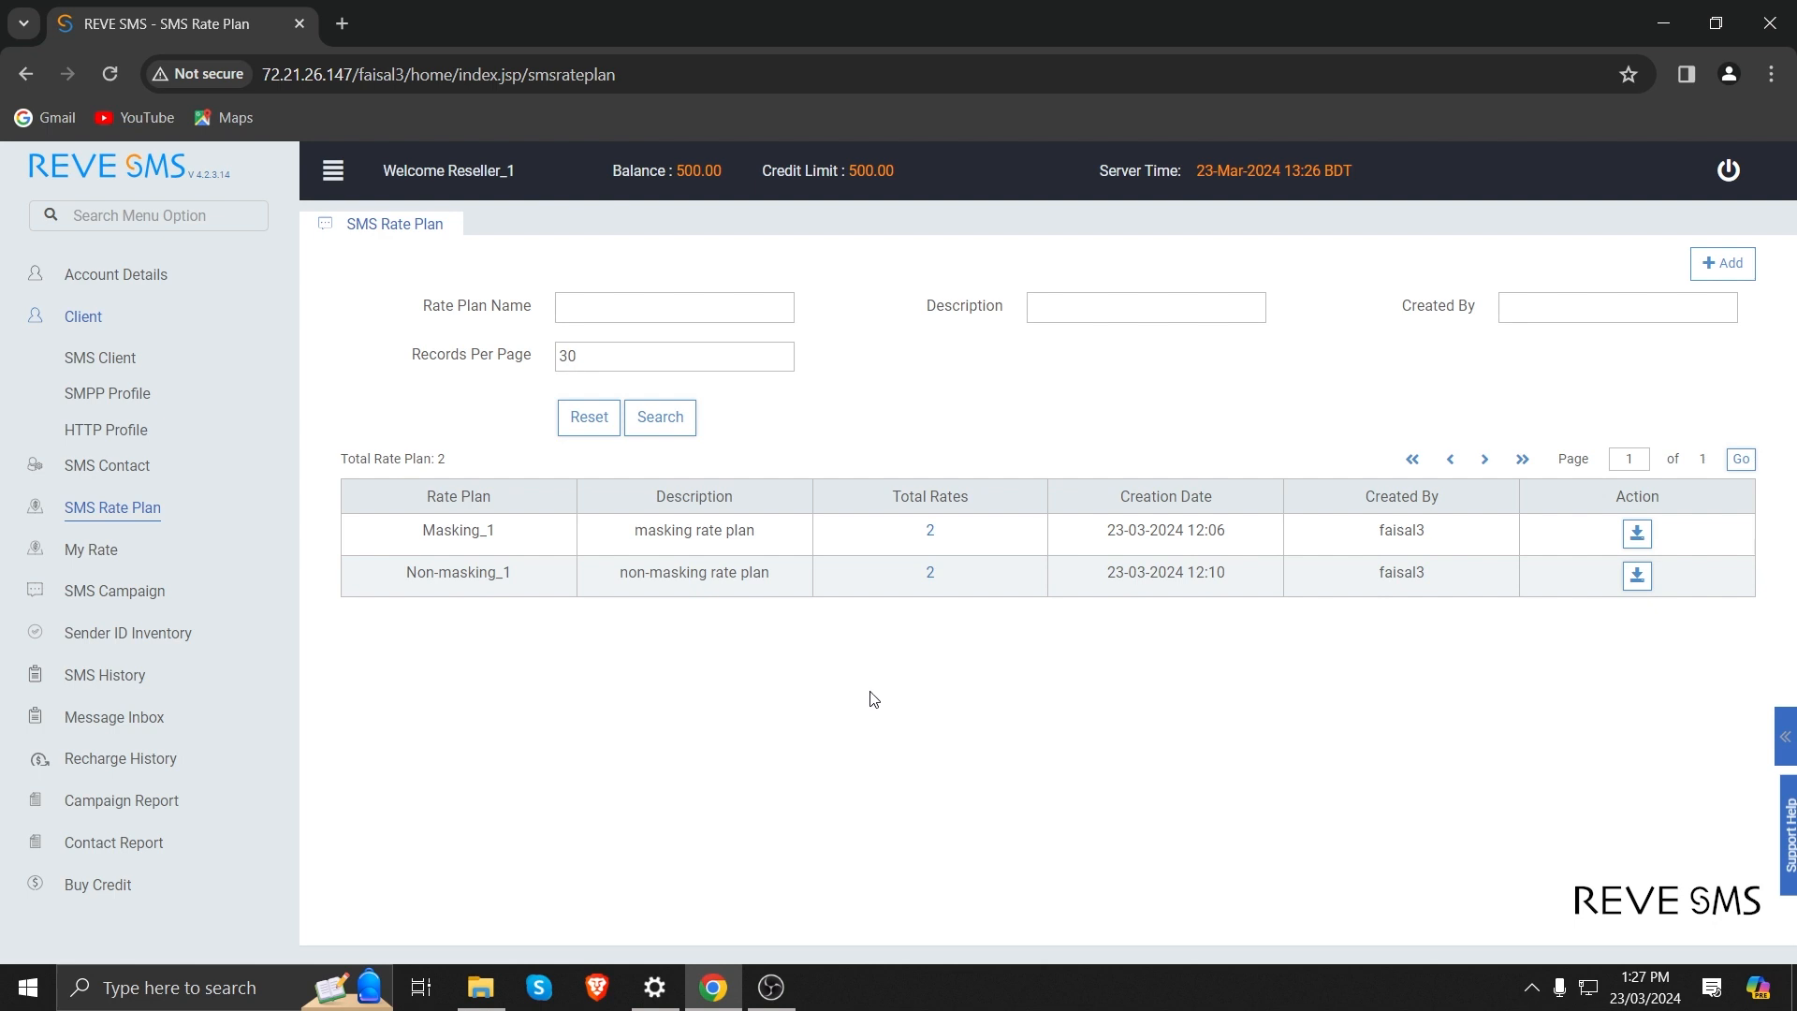
pyautogui.click(1739, 268)
pyautogui.click(862, 290)
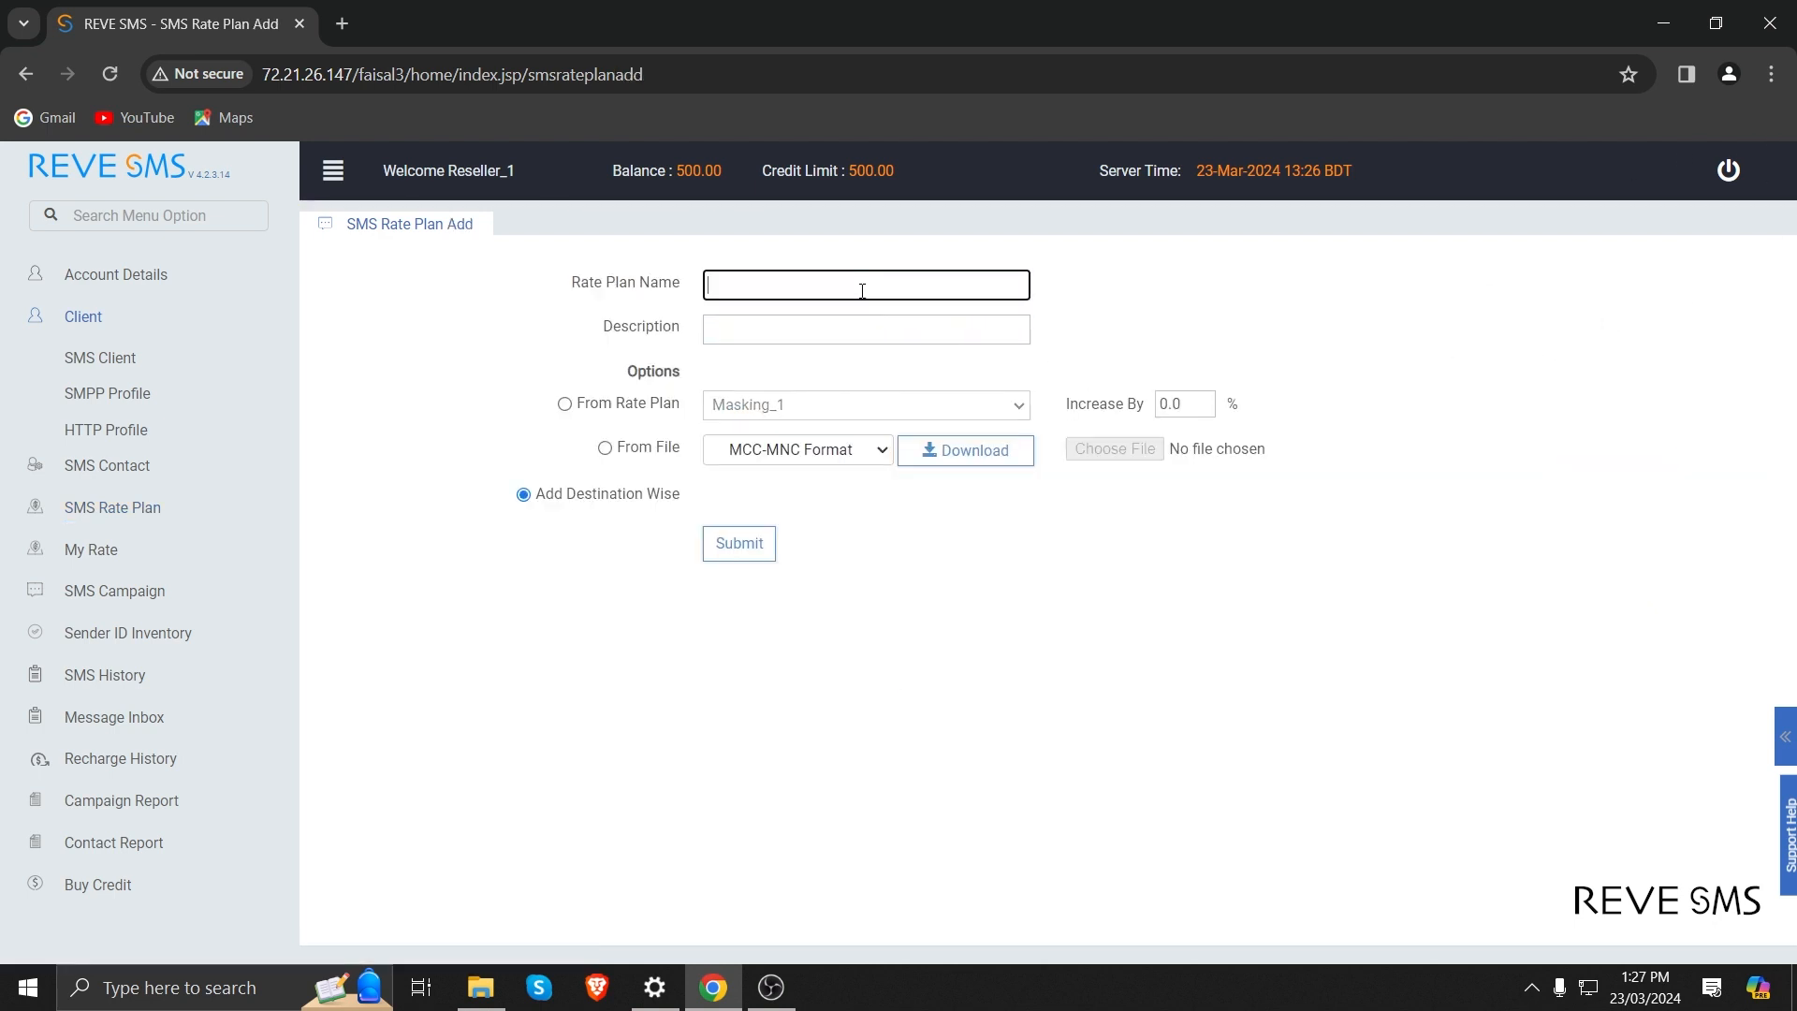
pyautogui.write('test_rate')
pyautogui.press('Tab')
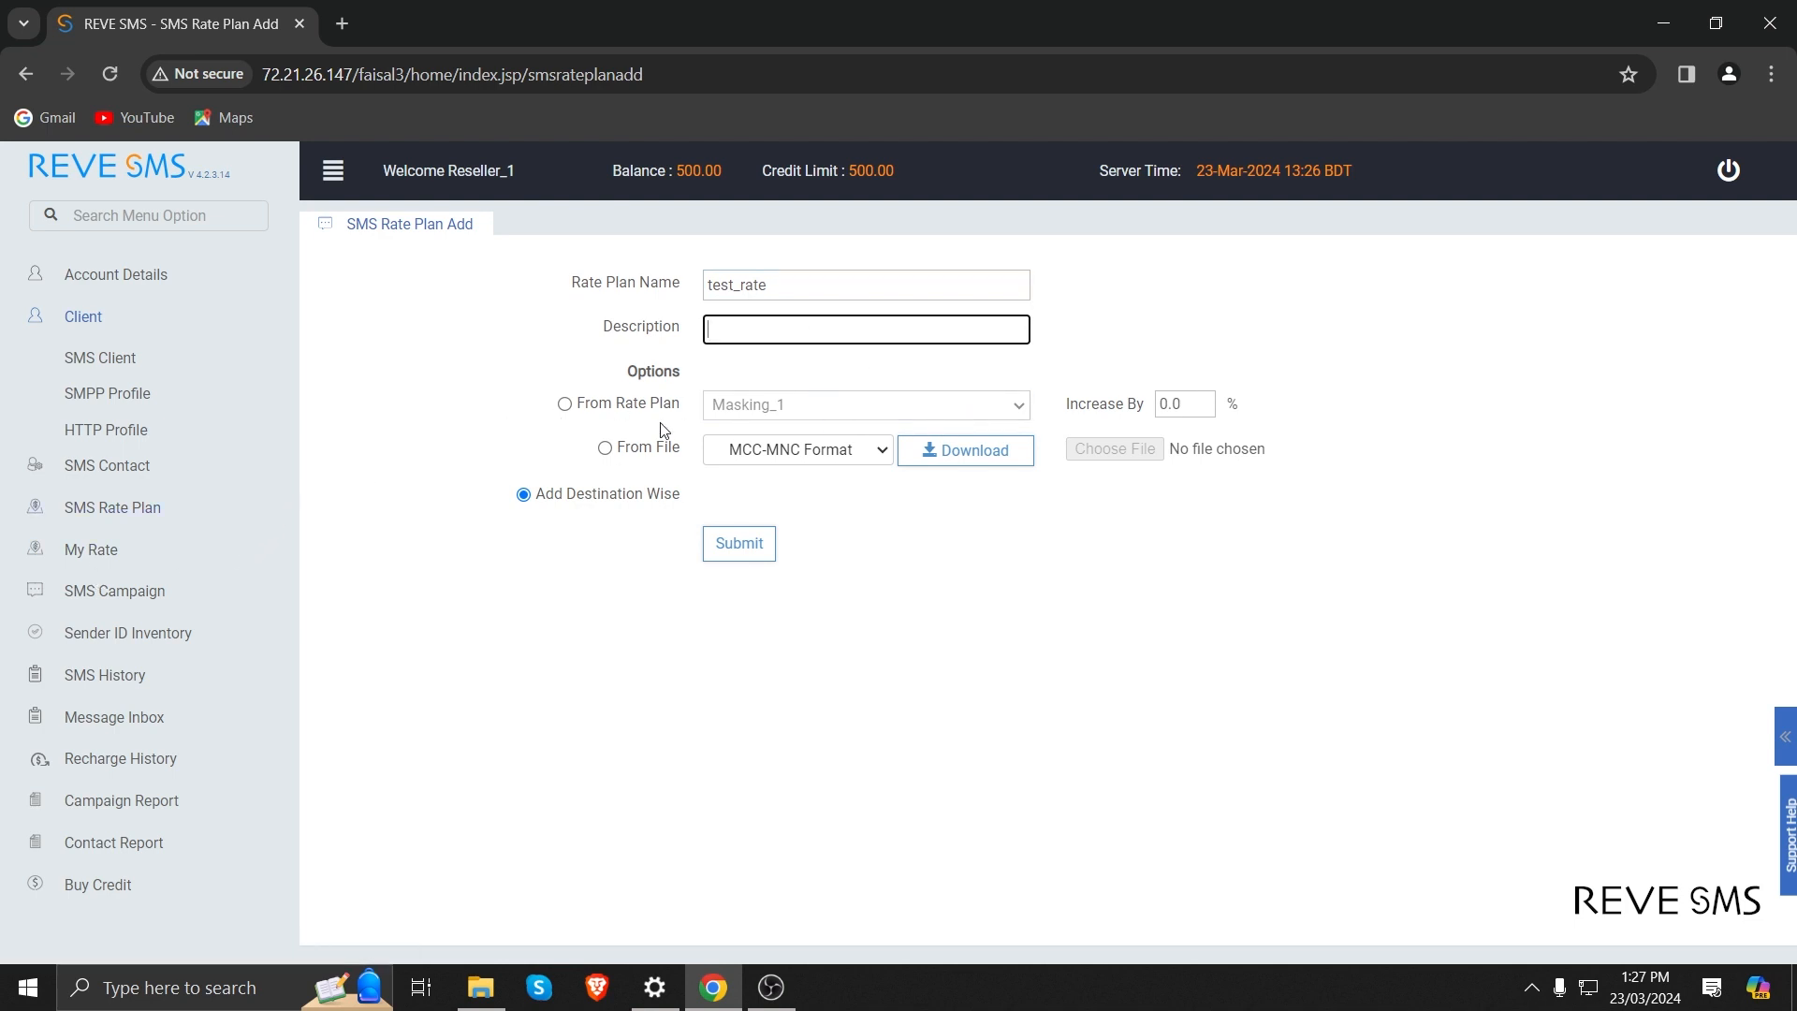
# Look through the rate source options, choose Add Destination Wise and submit the new rate plan.
pyautogui.click(564, 405)
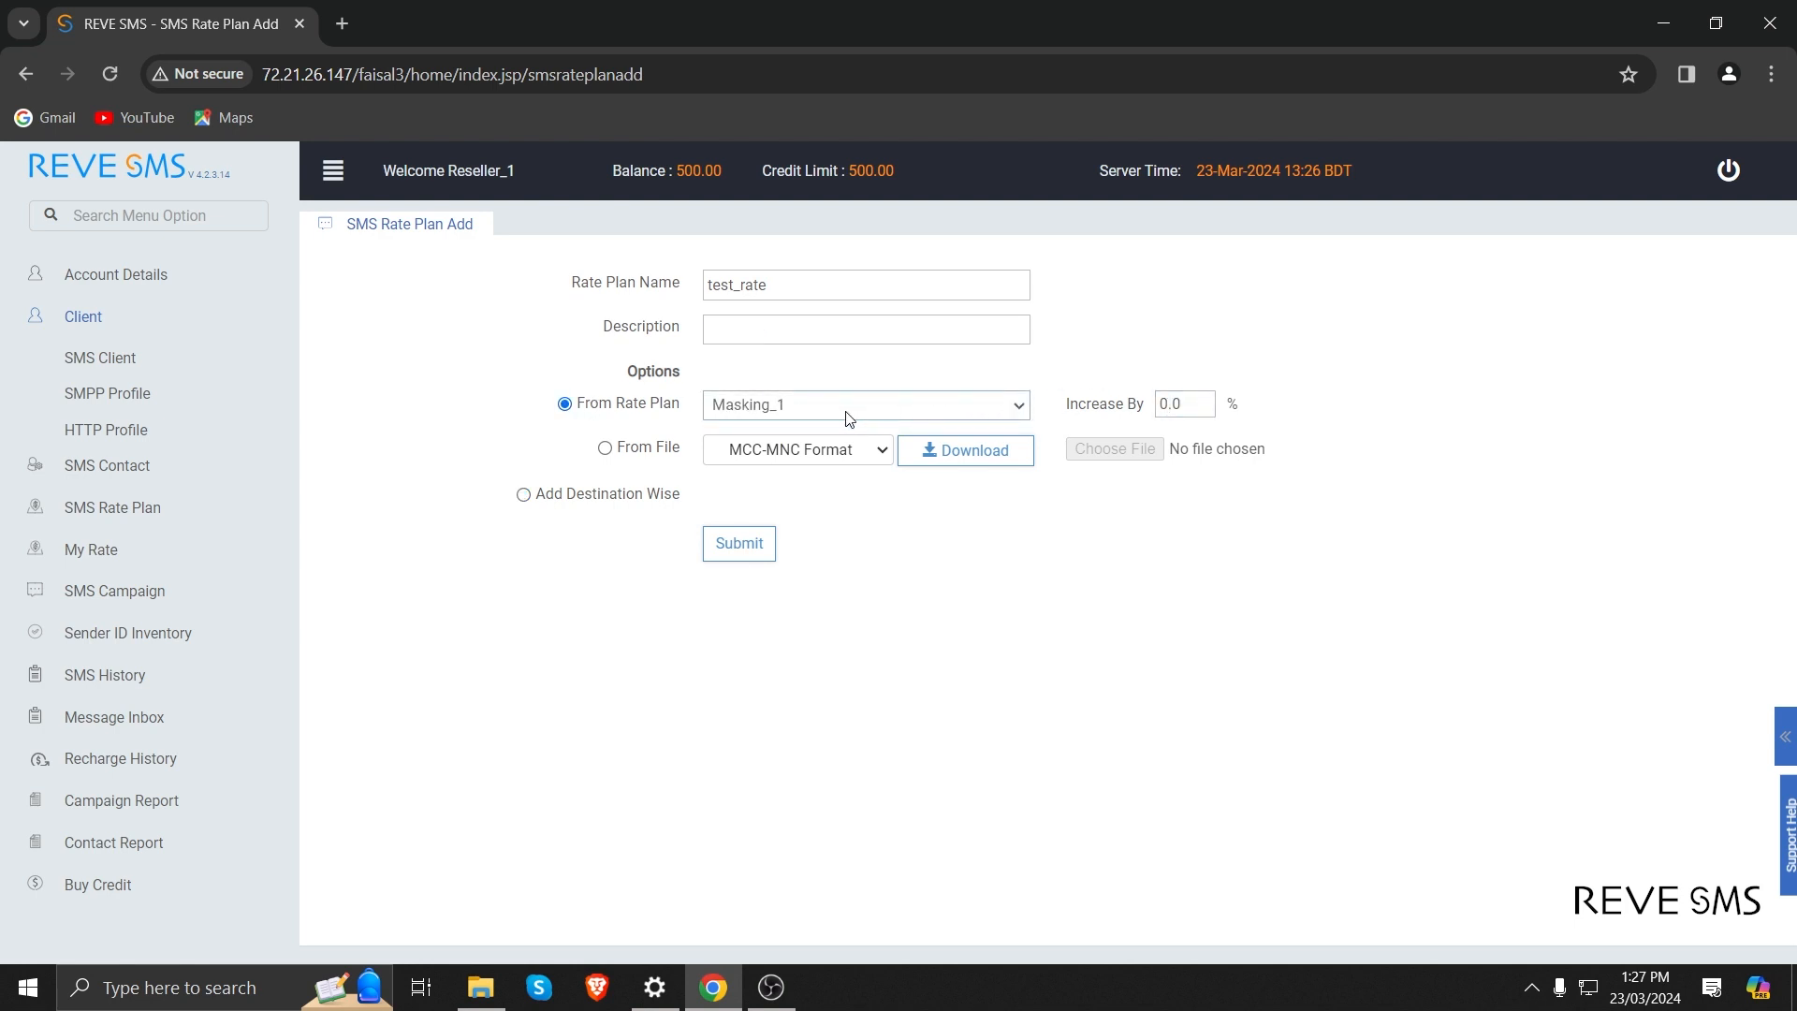
pyautogui.click(604, 449)
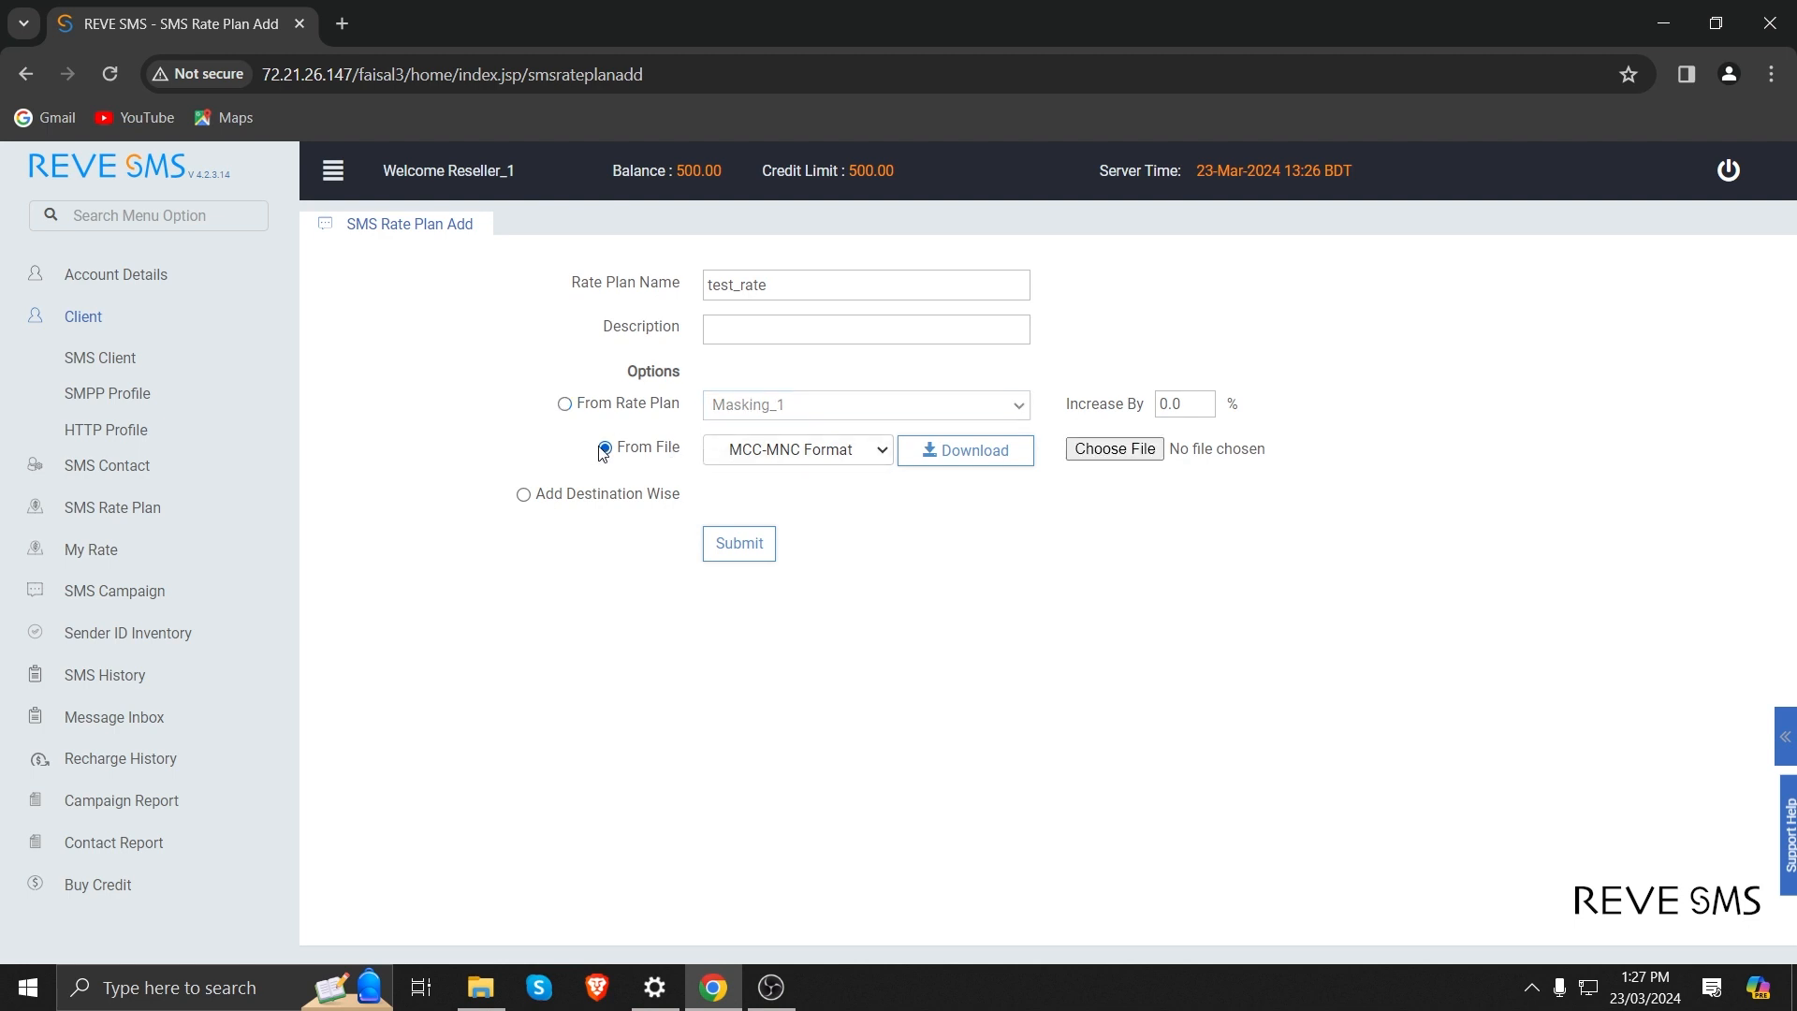
pyautogui.click(524, 497)
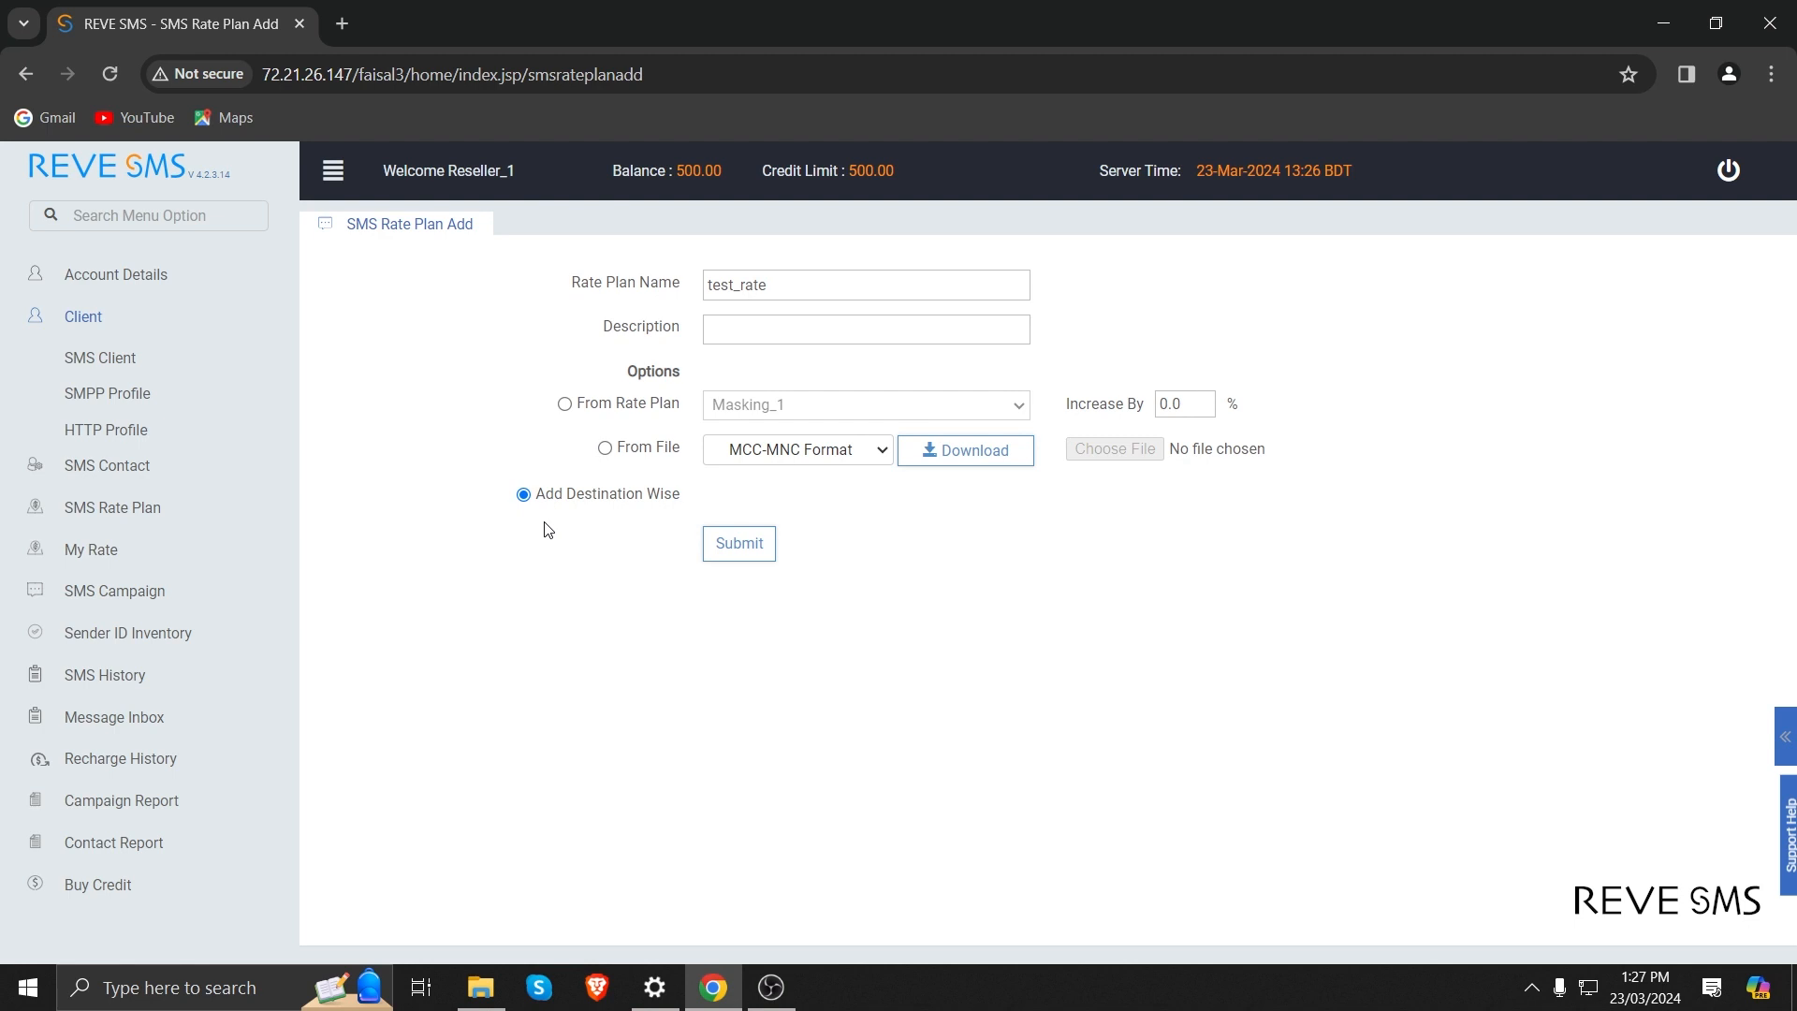
pyautogui.click(718, 547)
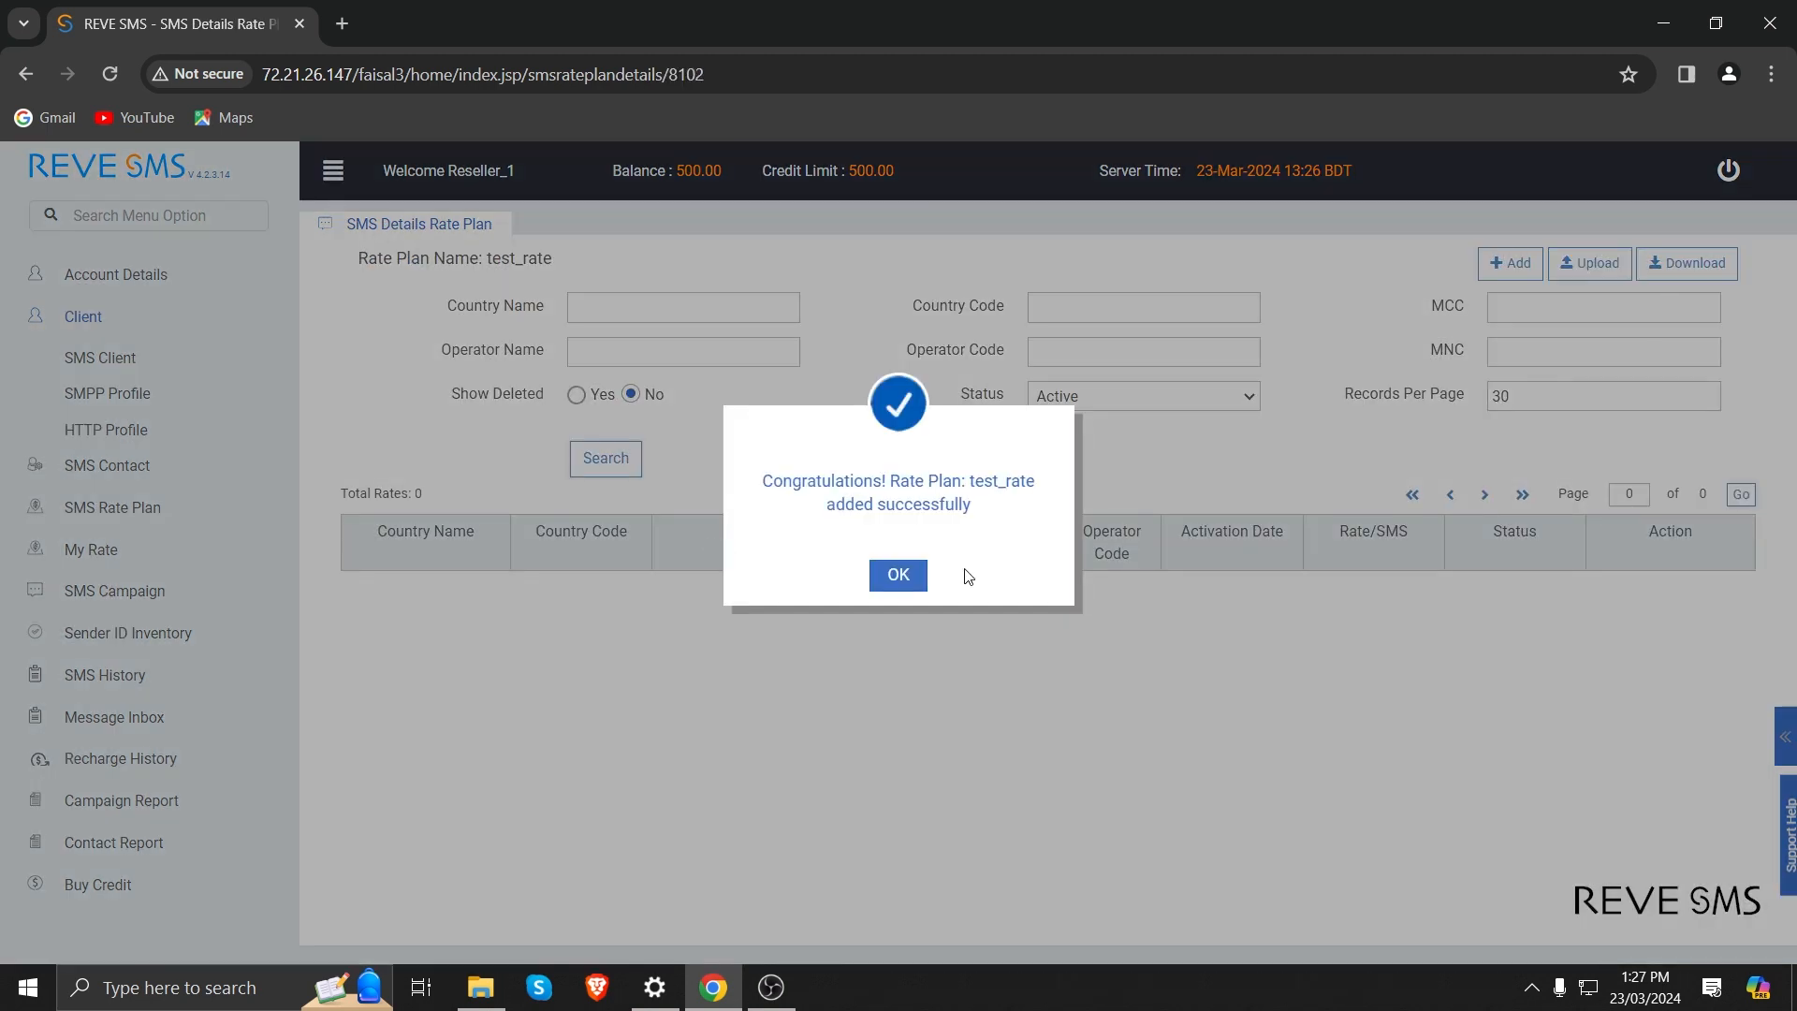
pyautogui.click(898, 576)
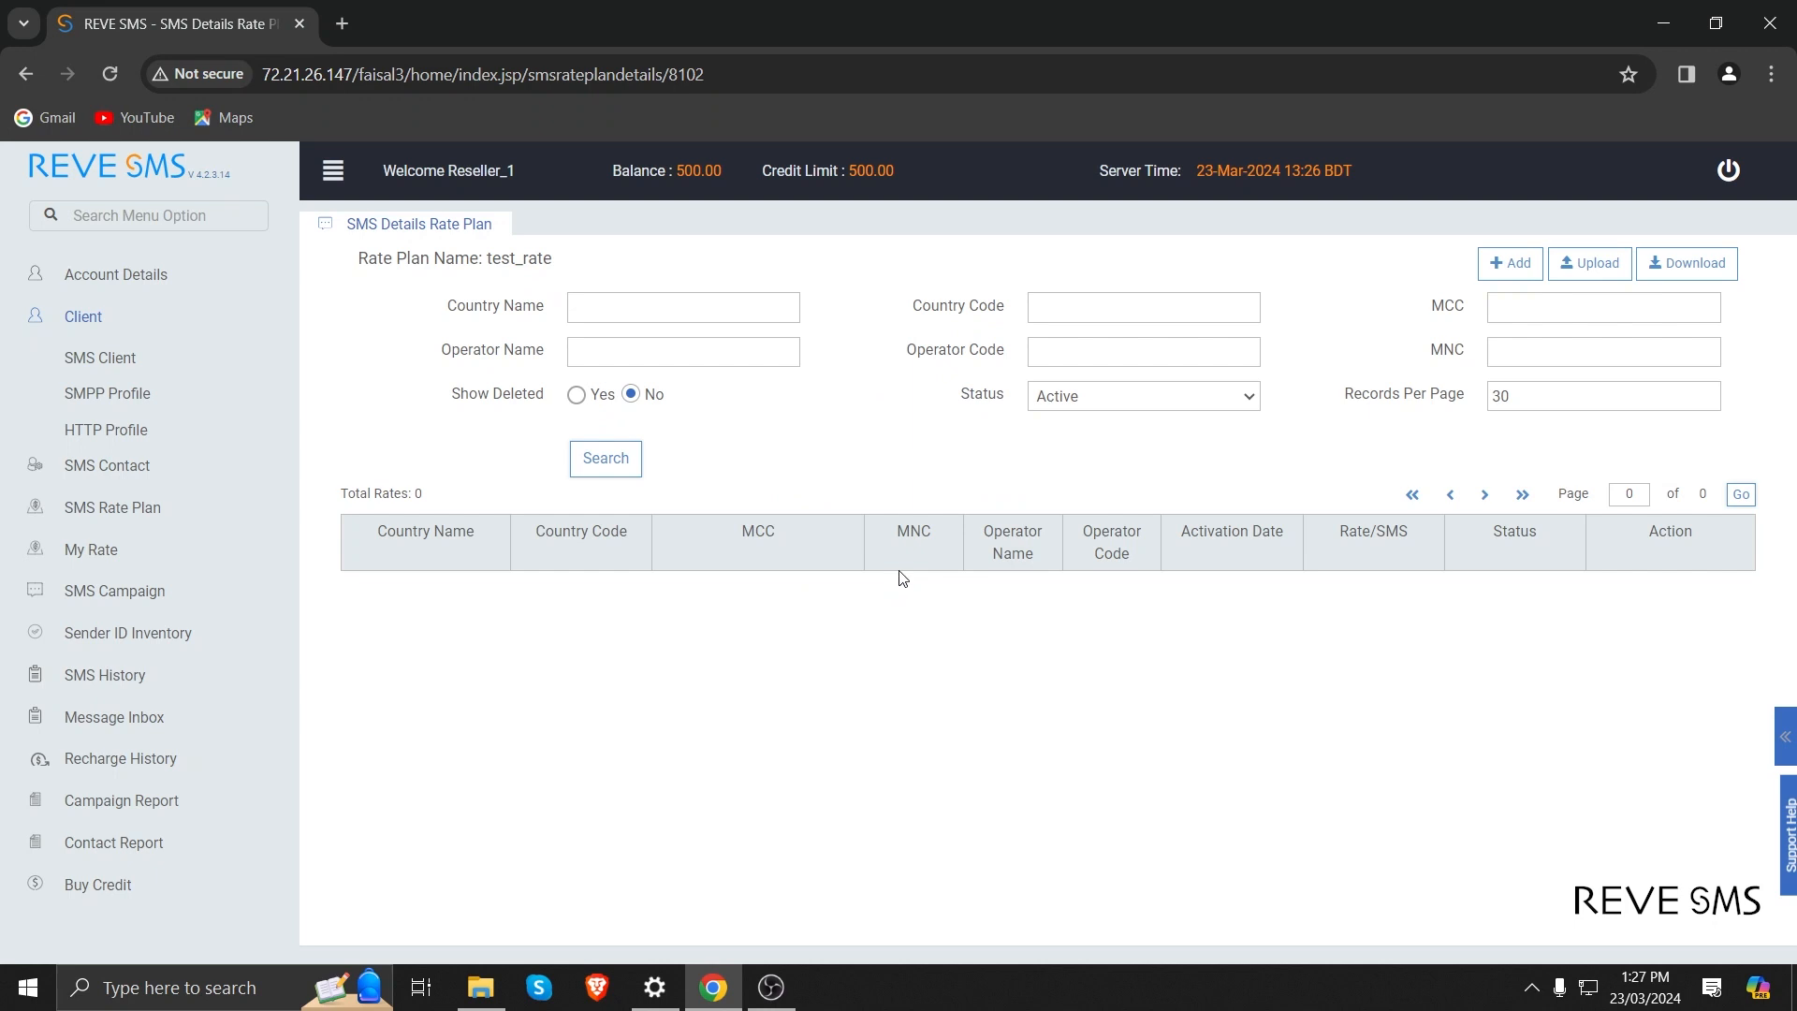
# Add a Bangladesh rate of 0.40 per SMS for all MNCs with instant activation to test_rate.
pyautogui.click(1509, 262)
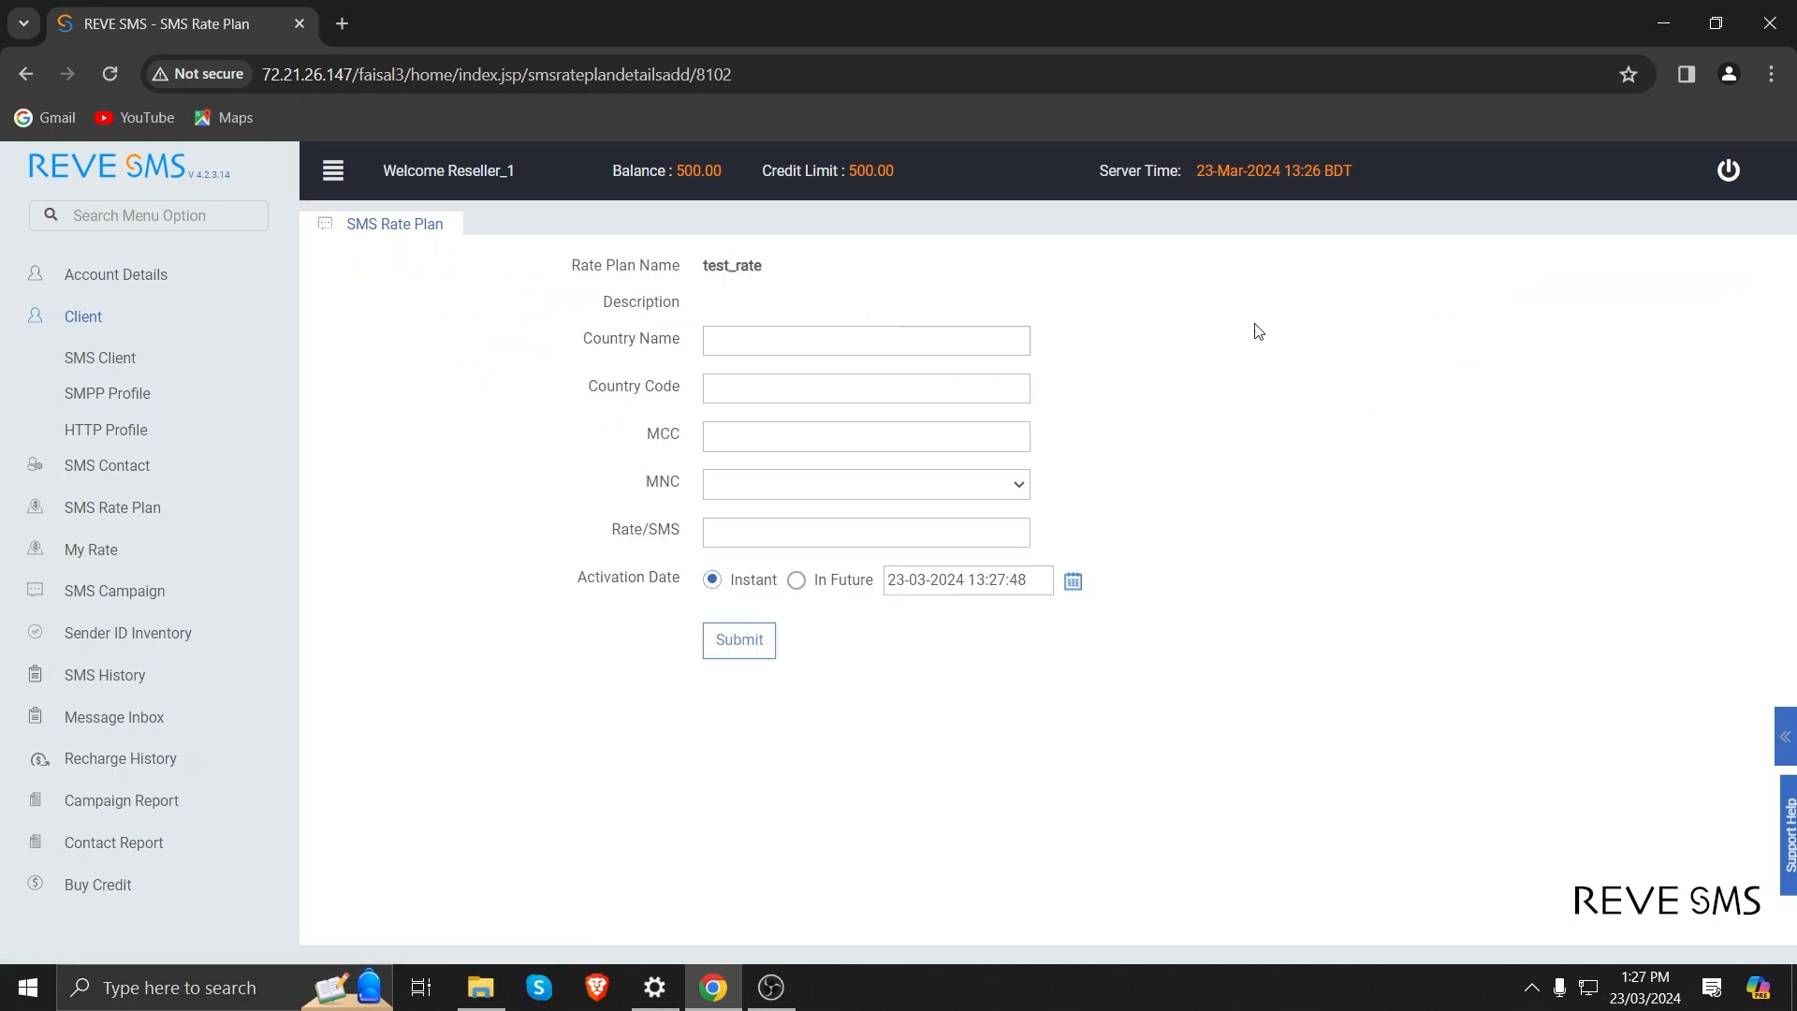
pyautogui.click(830, 331)
pyautogui.write('Bangla')
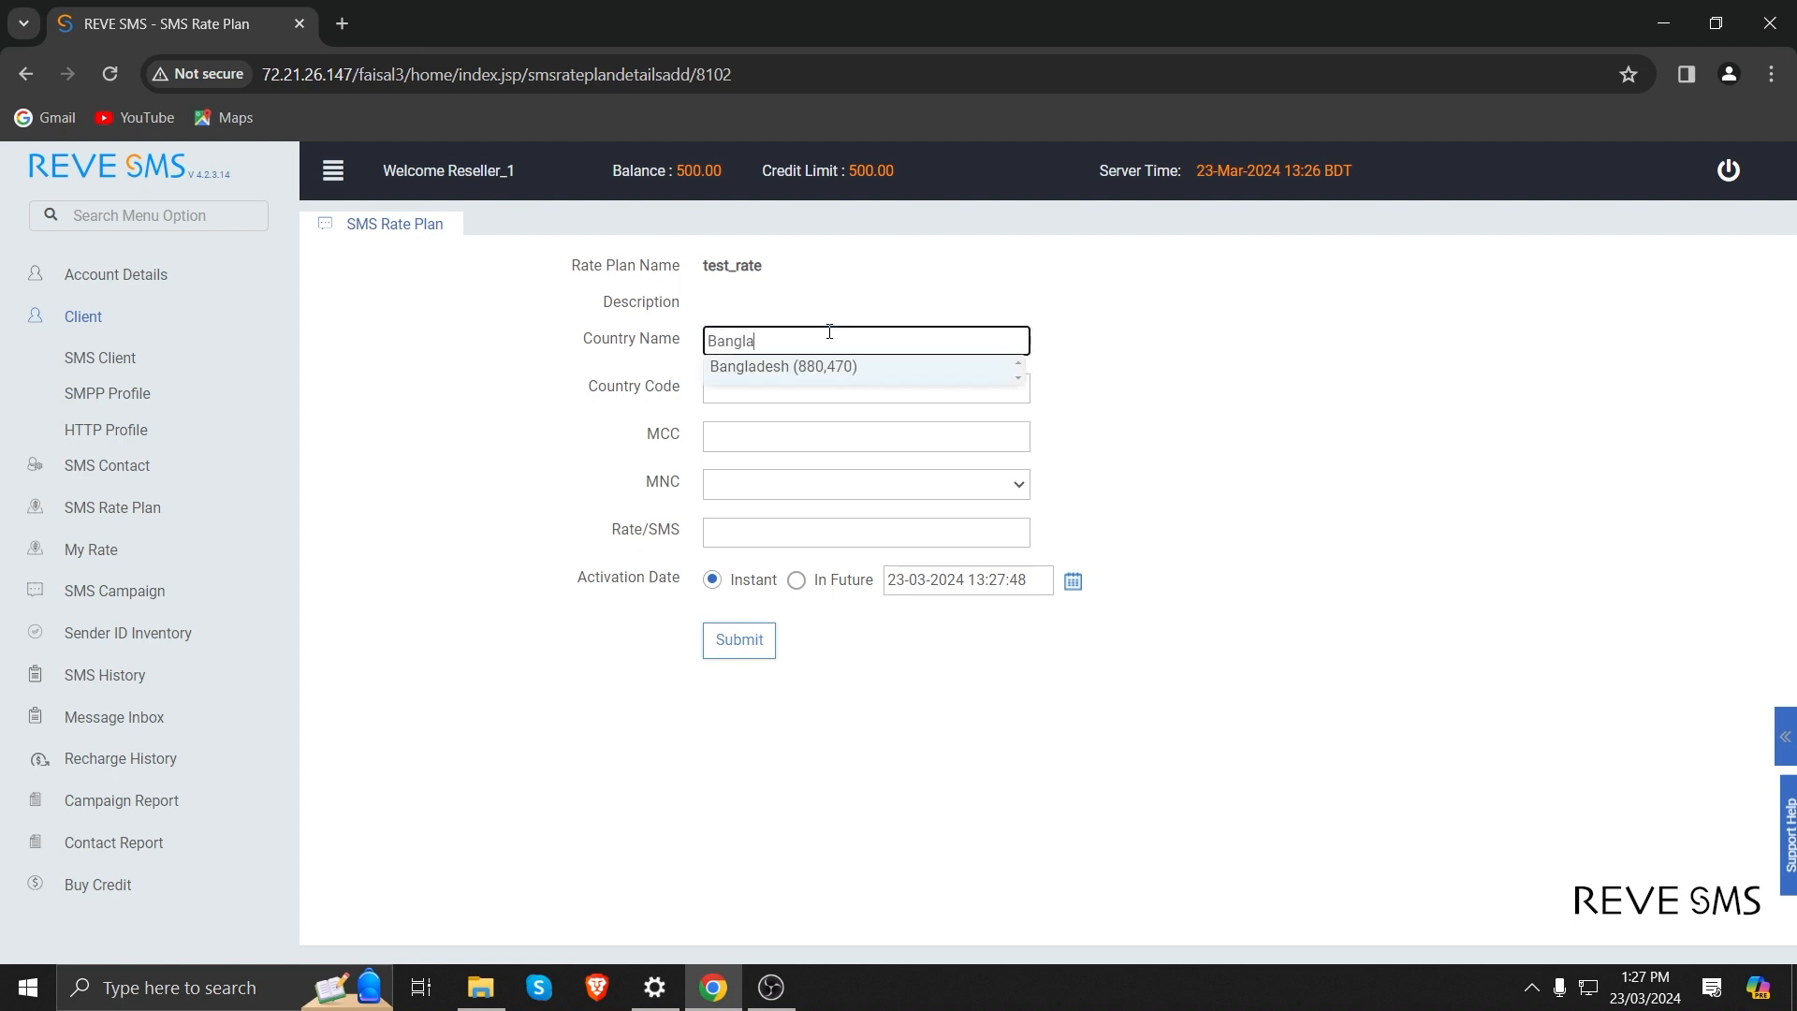
pyautogui.click(783, 366)
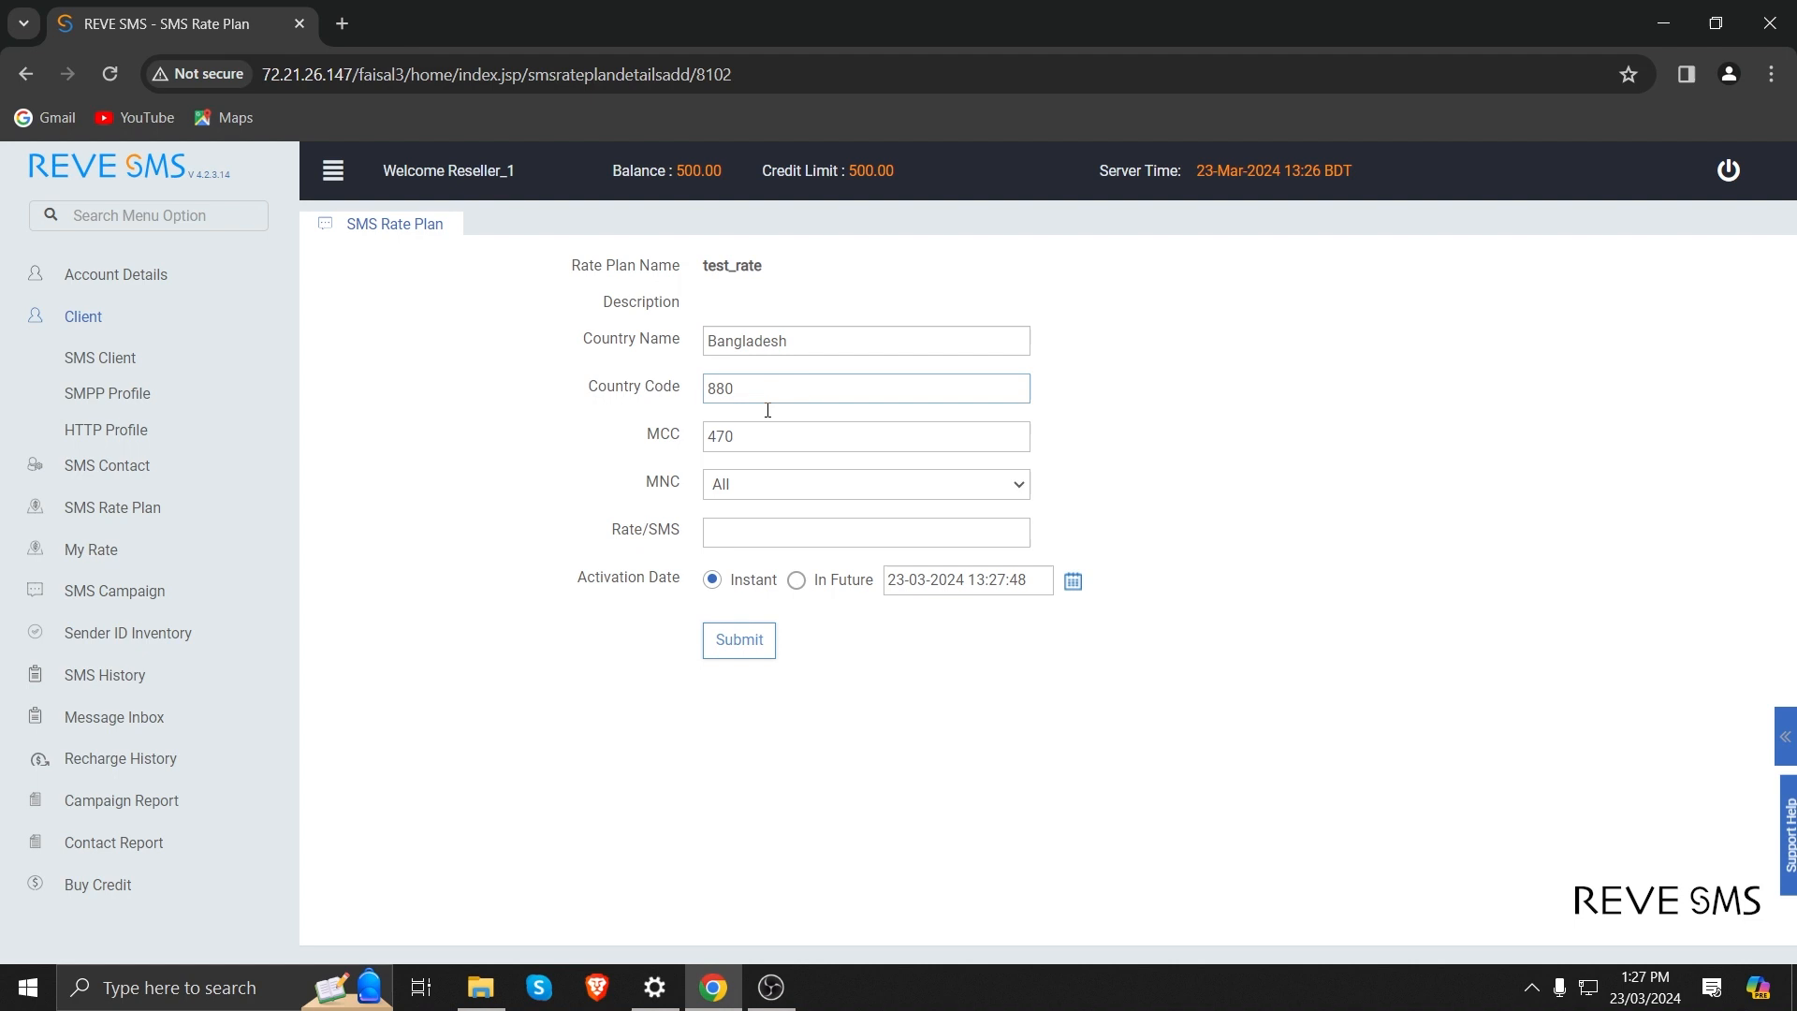
pyautogui.click(746, 533)
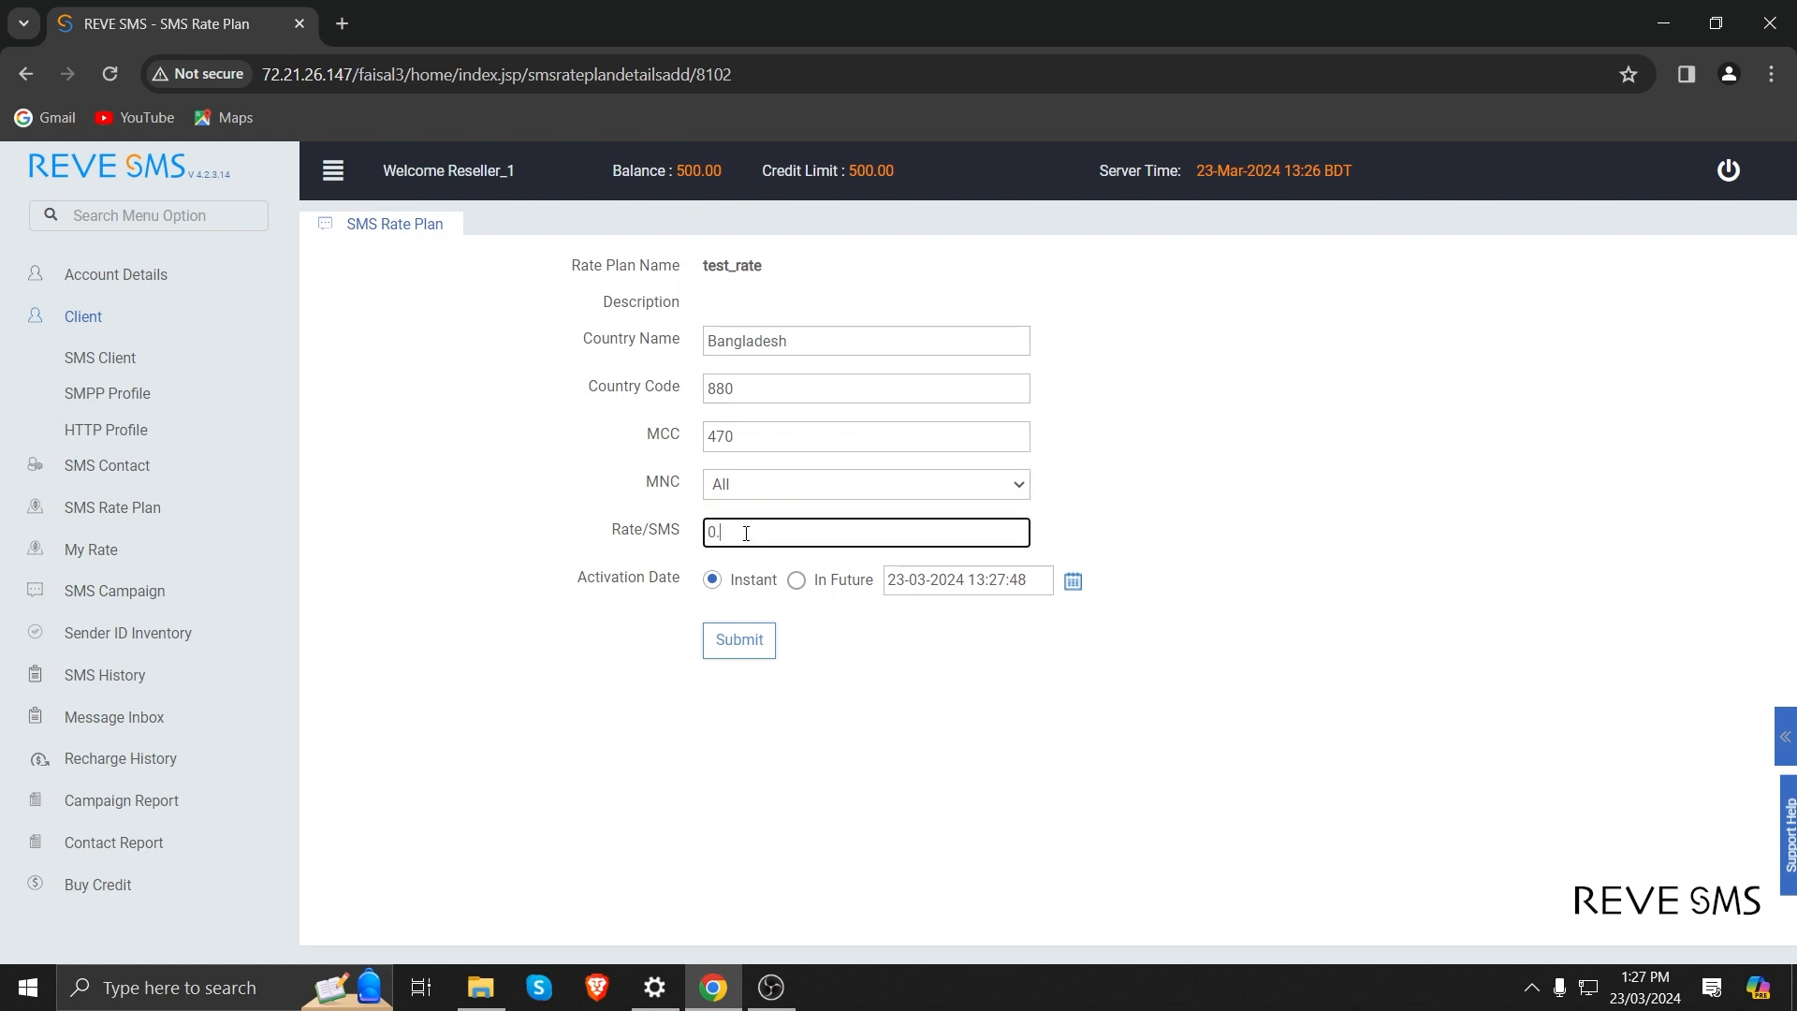
pyautogui.write('0.40')
pyautogui.click(744, 655)
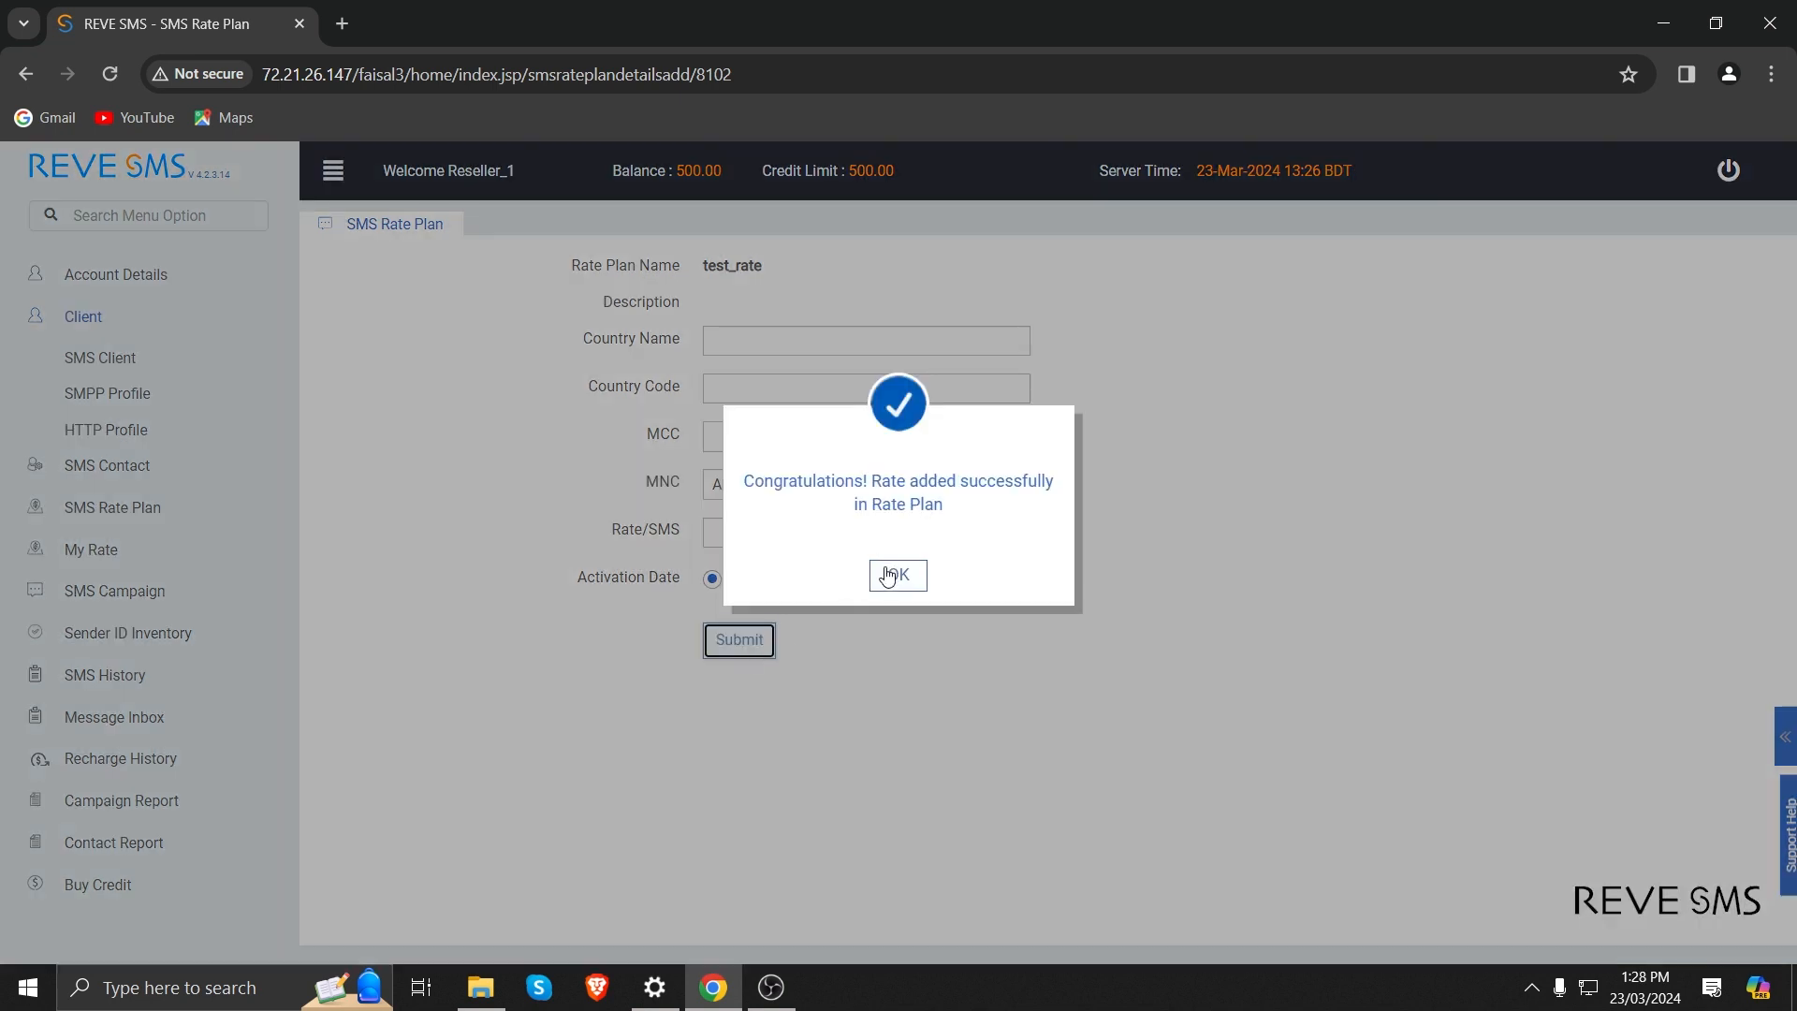
pyautogui.click(888, 575)
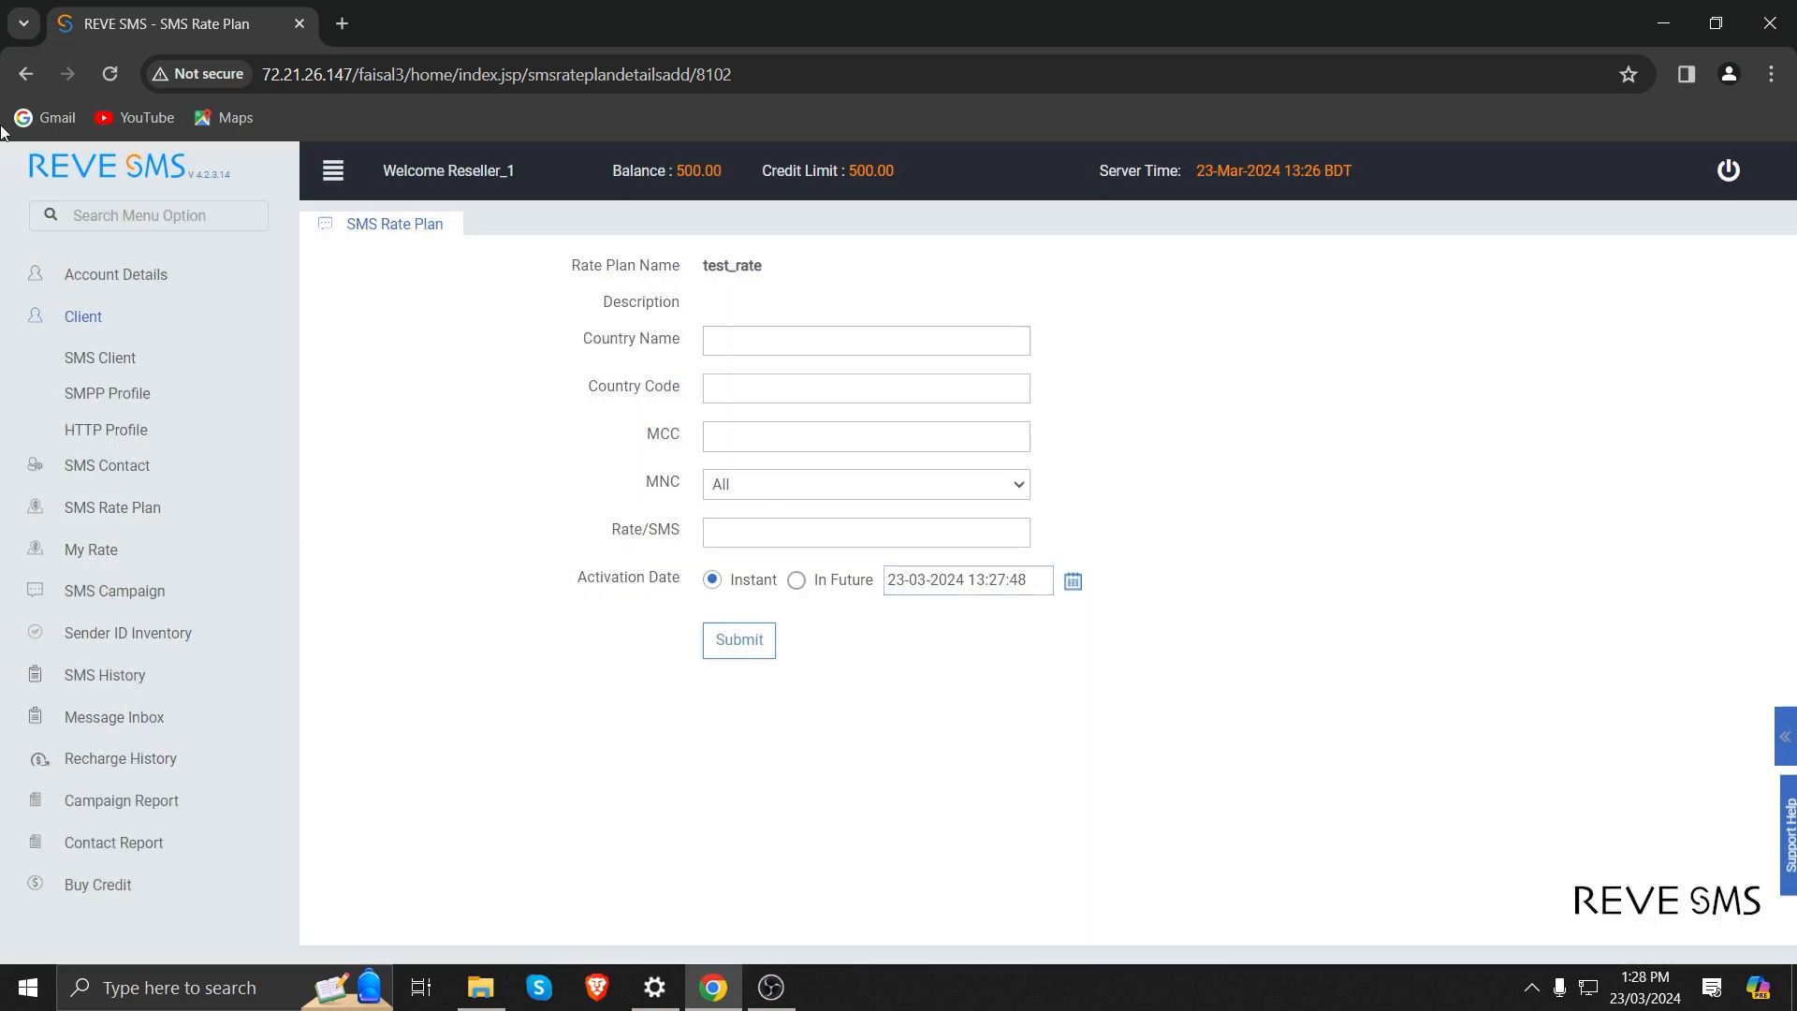
# Examine the rate details of test_rate and the reseller's own masking and non-masking rates.
pyautogui.click(112, 502)
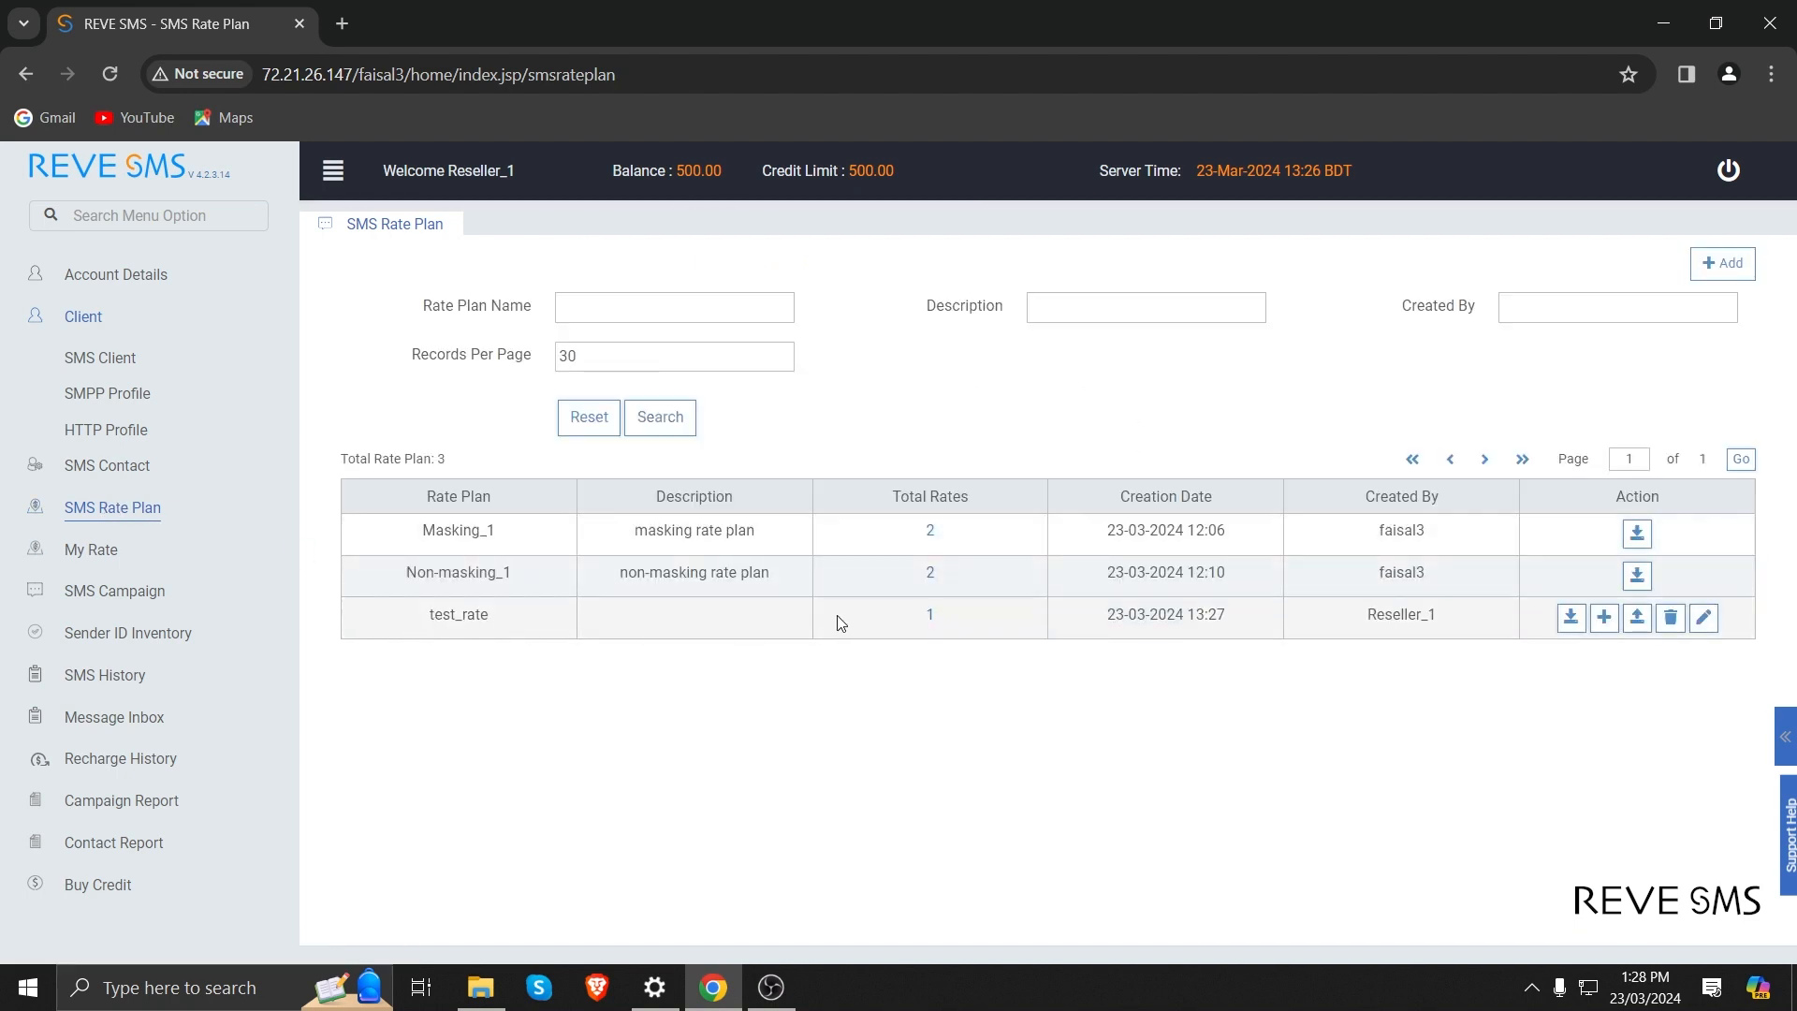
pyautogui.click(931, 616)
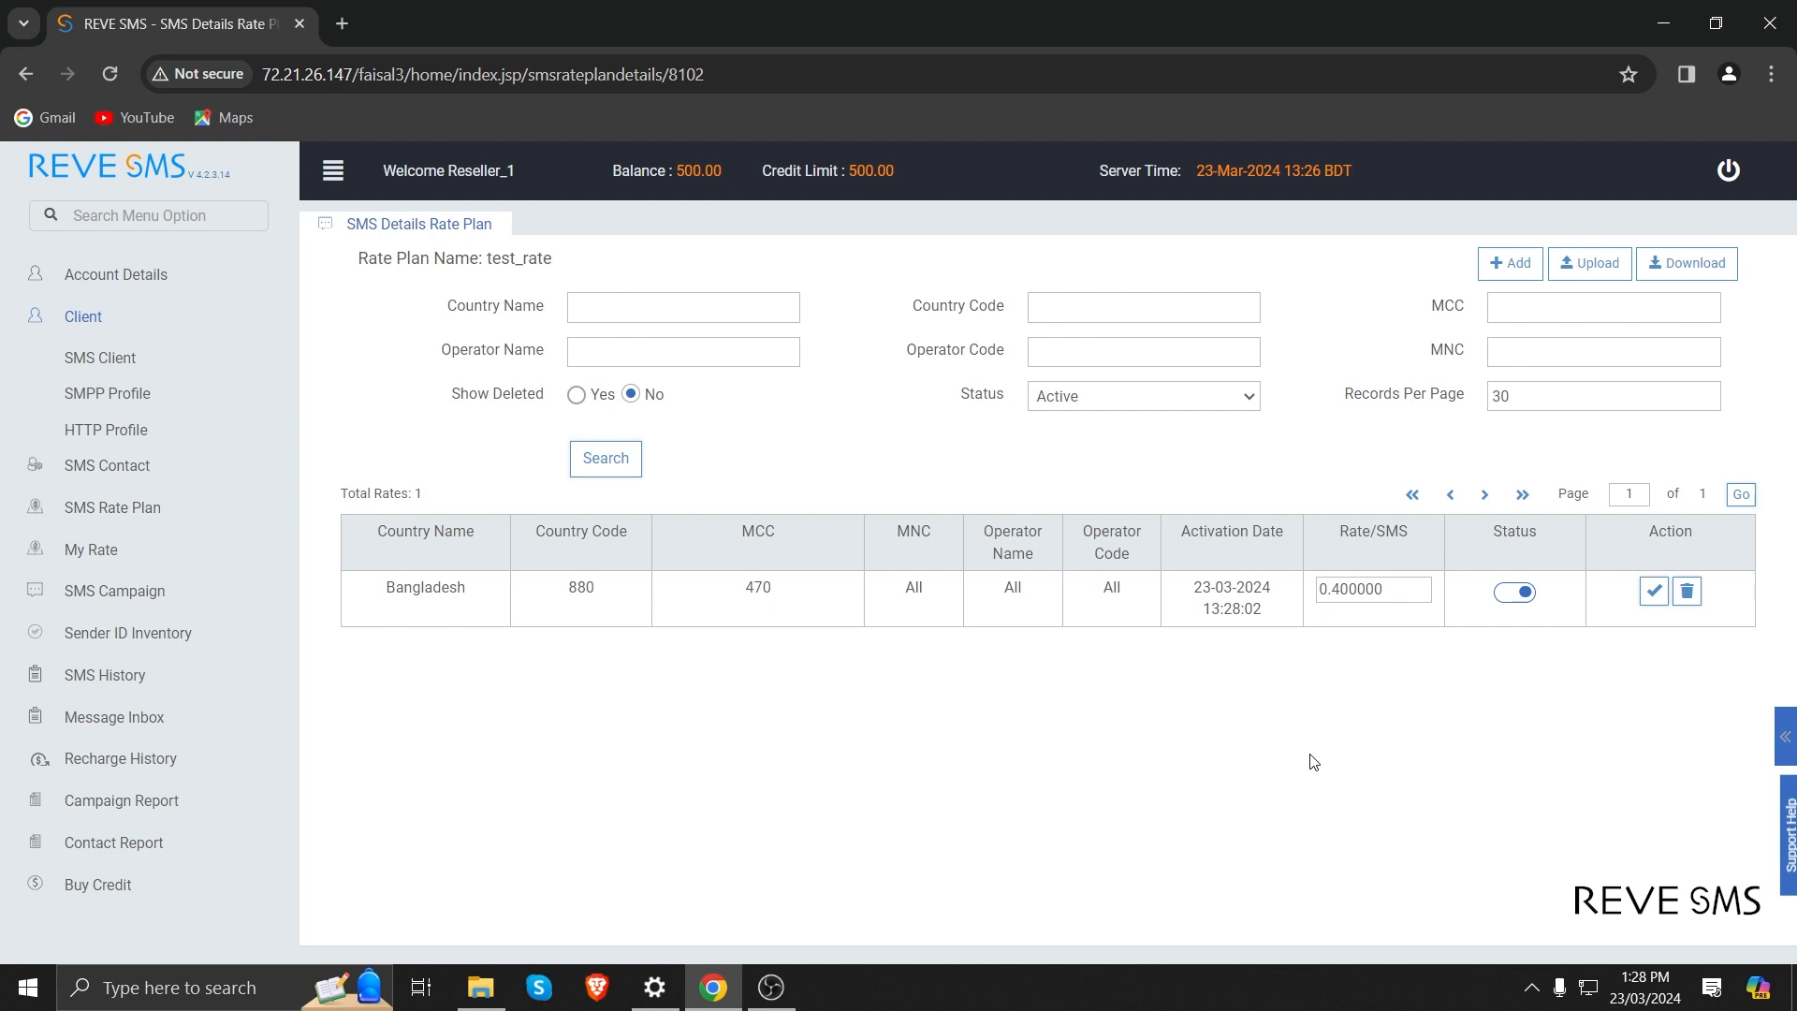
pyautogui.click(94, 559)
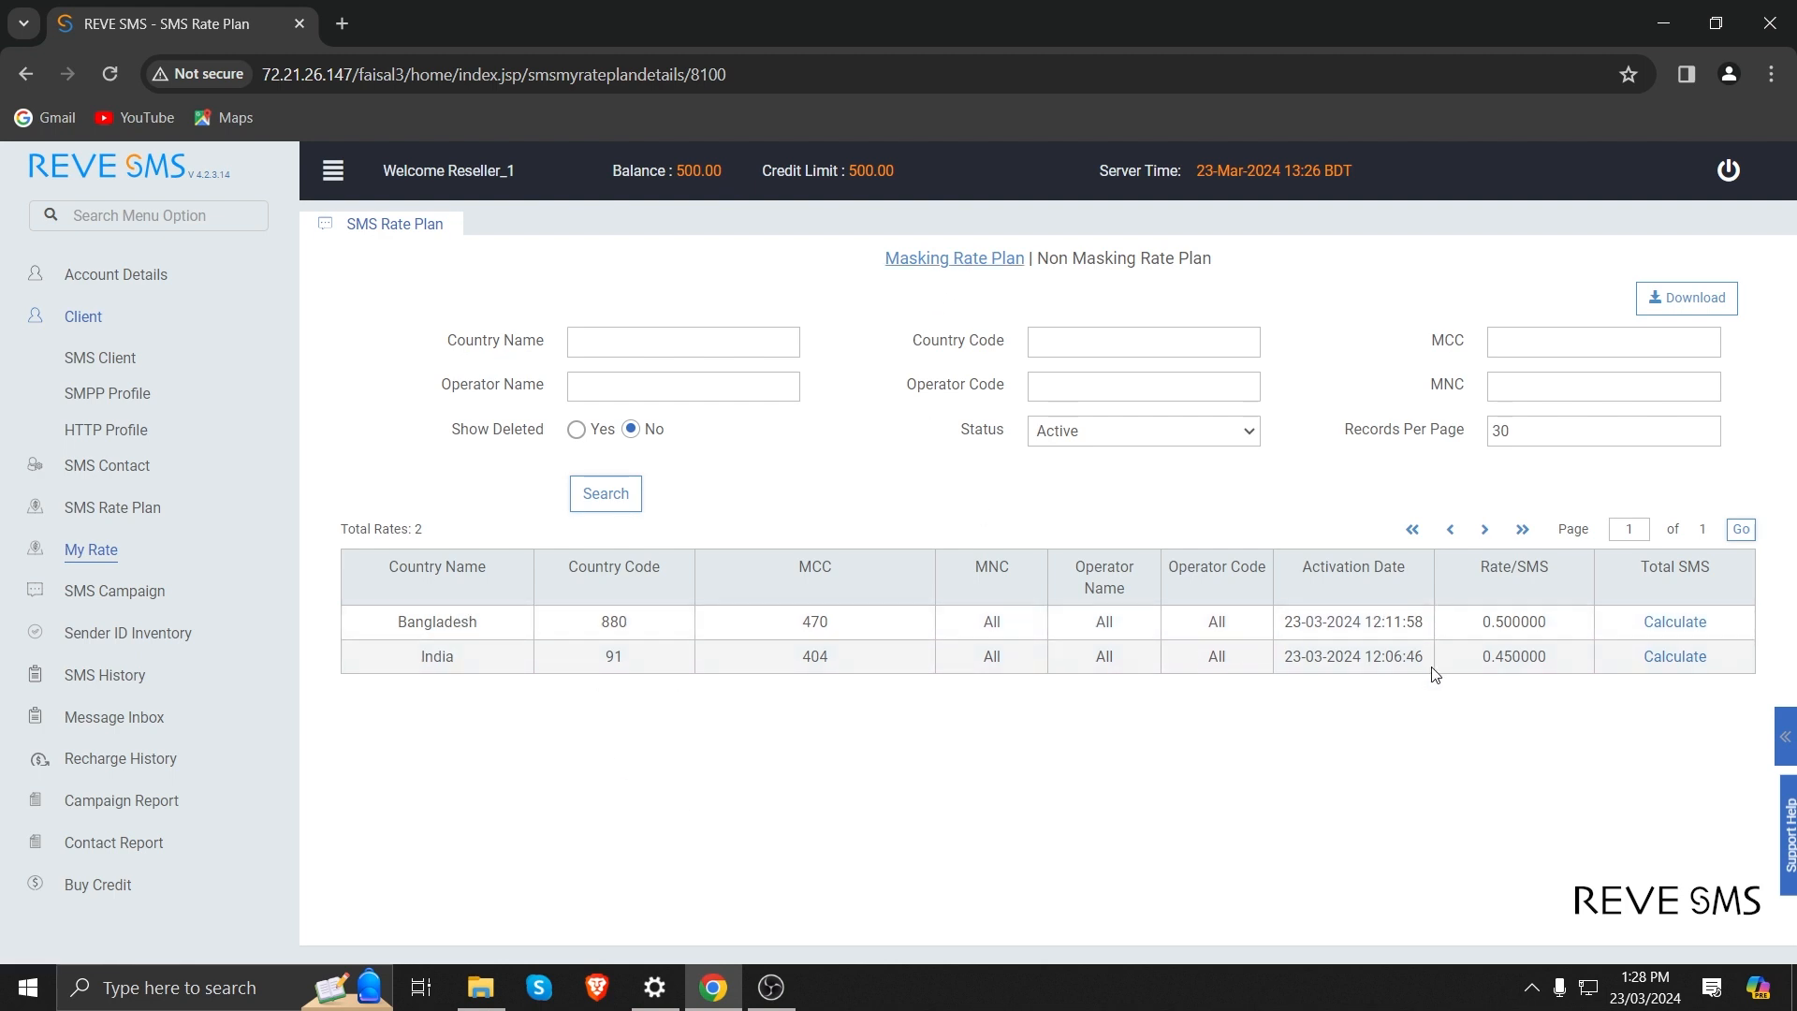
pyautogui.click(1181, 370)
pyautogui.click(1020, 259)
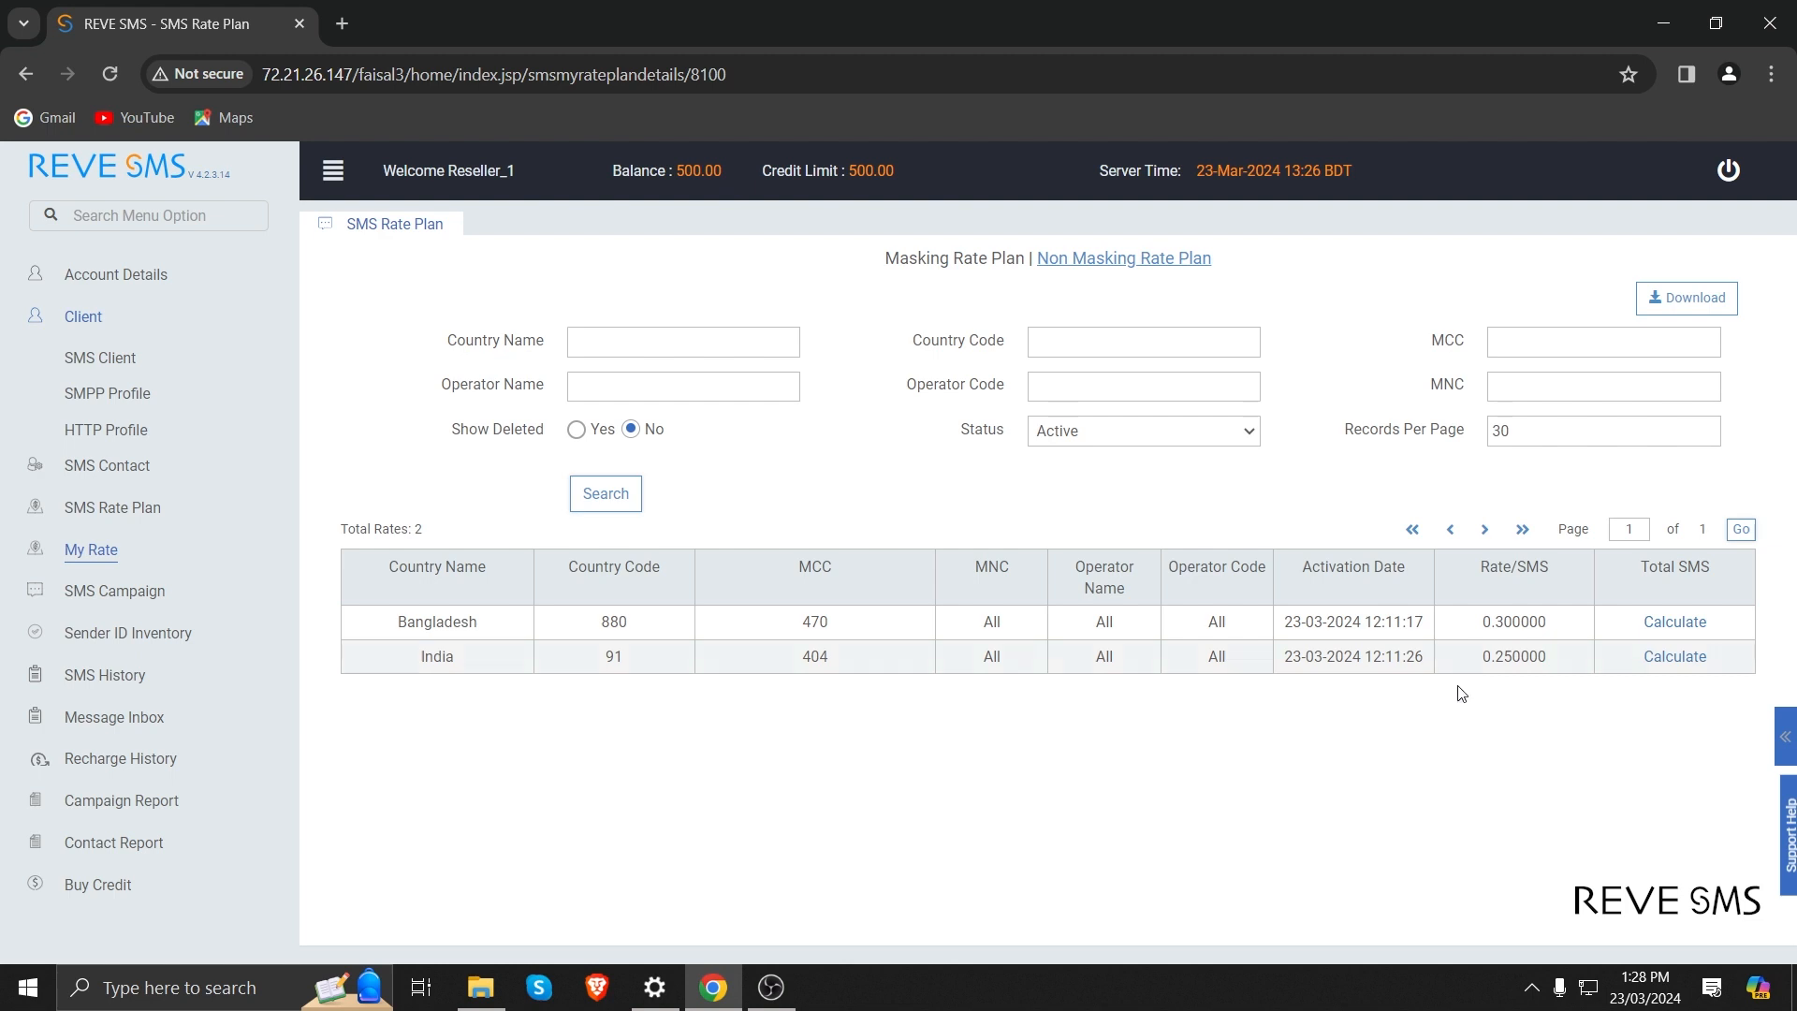
# Start a new generic SMS campaign named test_campaign.
pyautogui.click(97, 597)
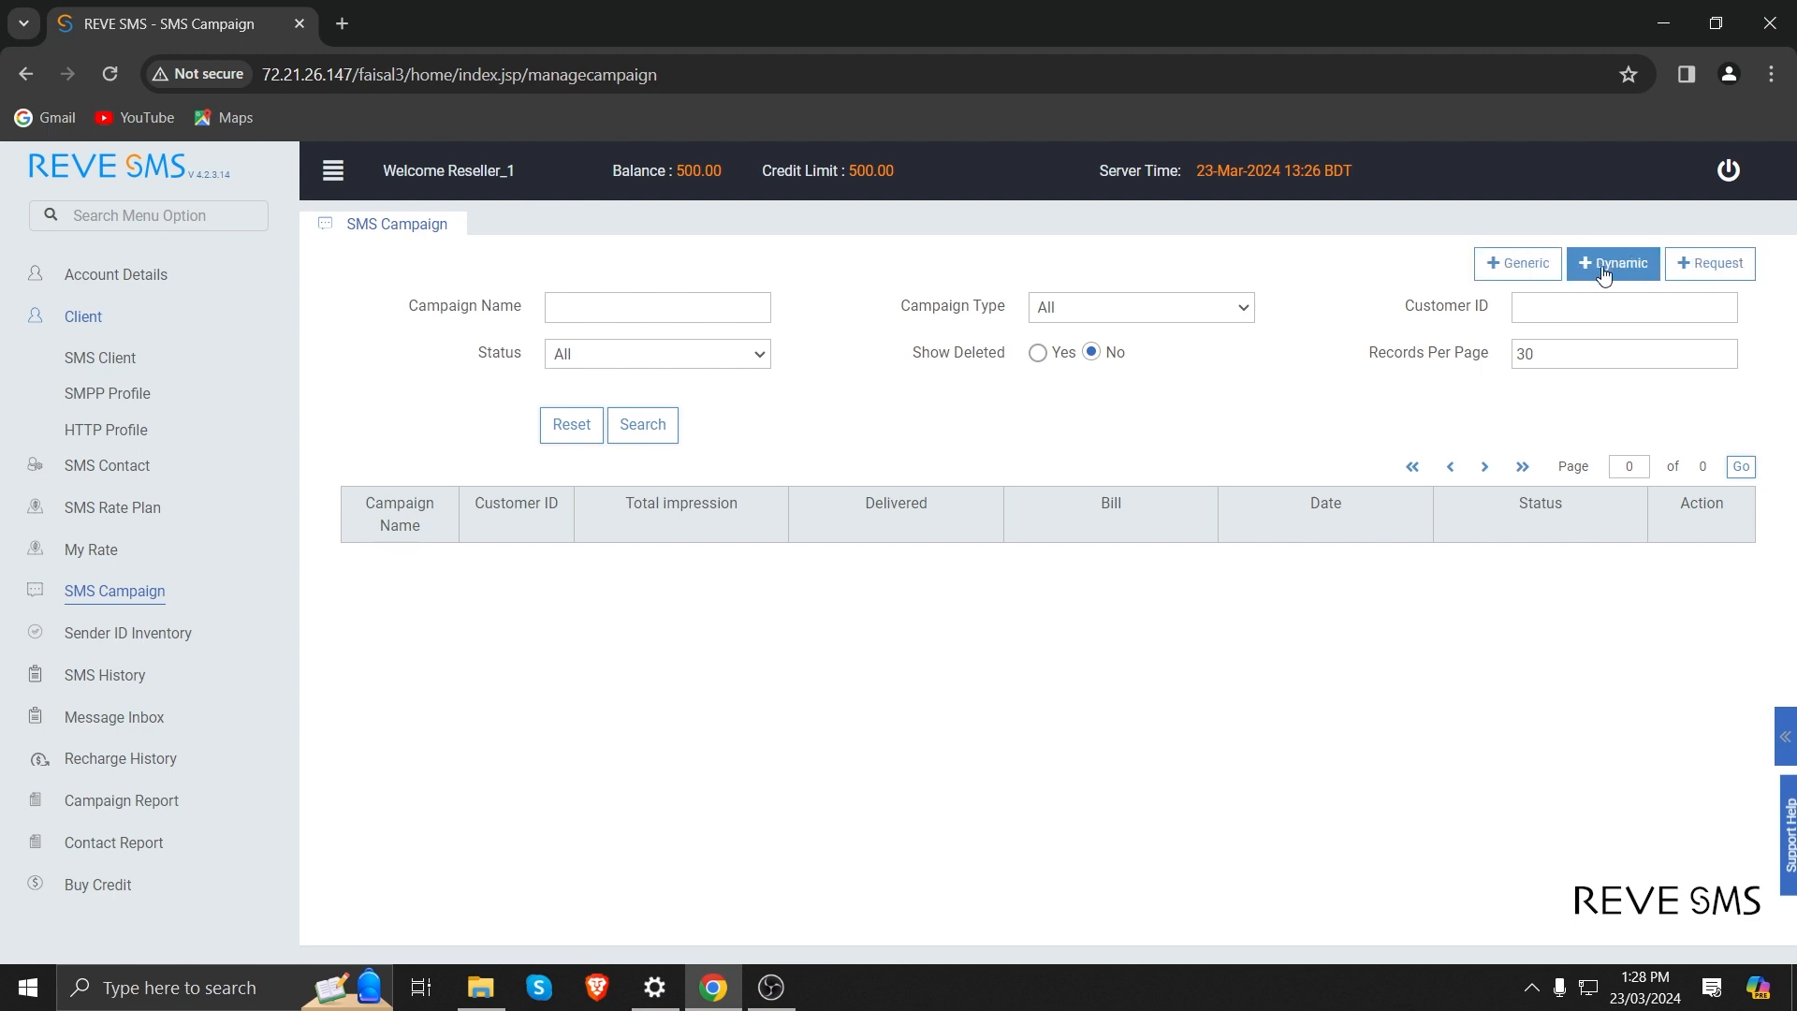
pyautogui.click(1512, 264)
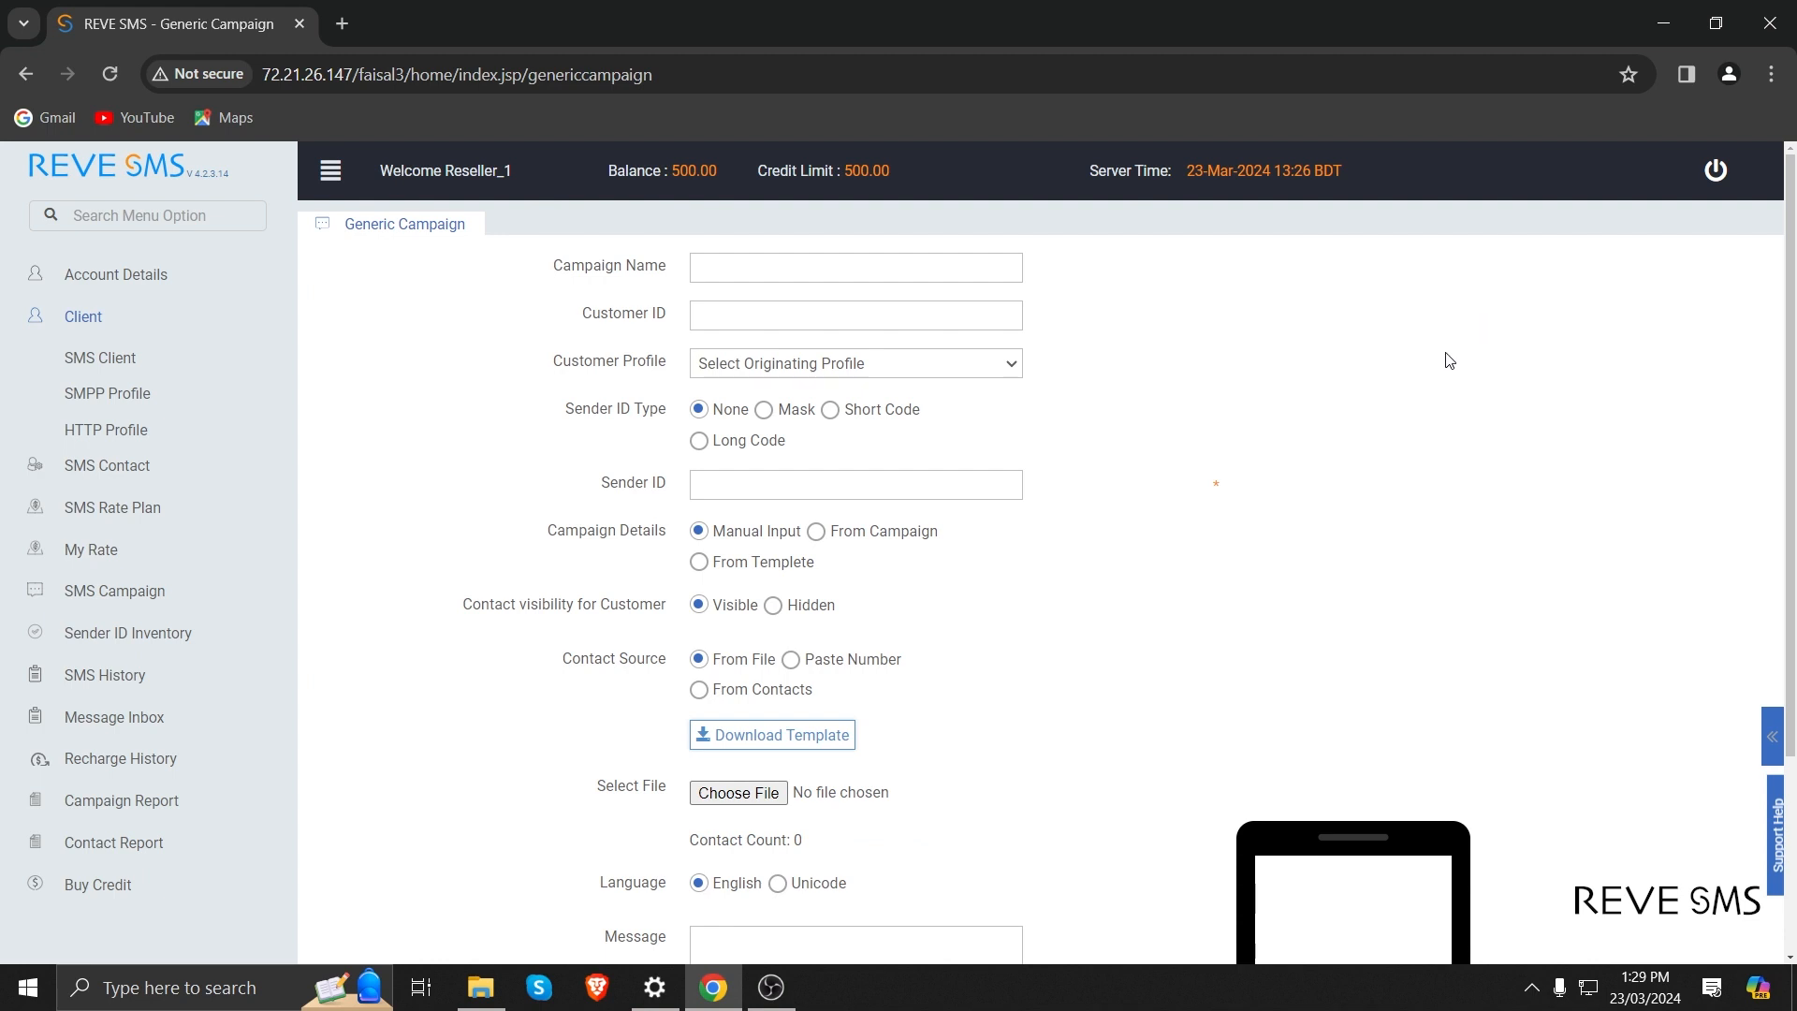
pyautogui.click(758, 268)
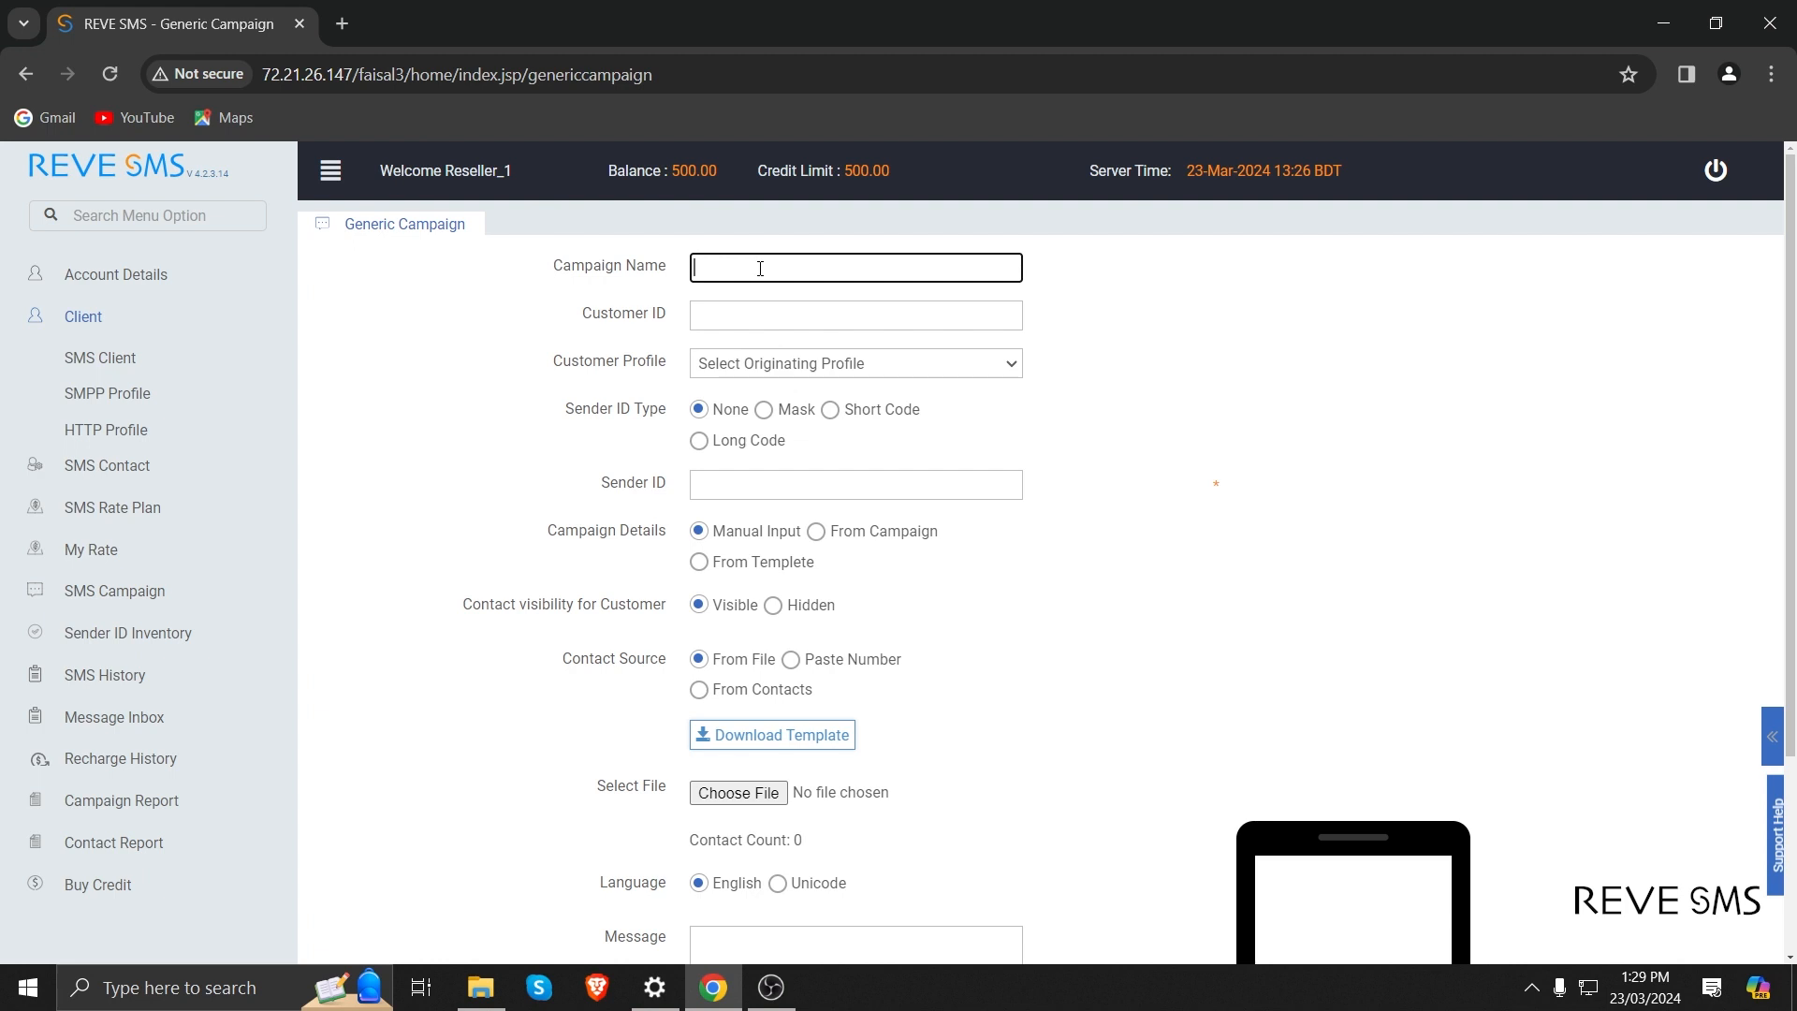
pyautogui.write('test_campaign')
pyautogui.press('Tab')
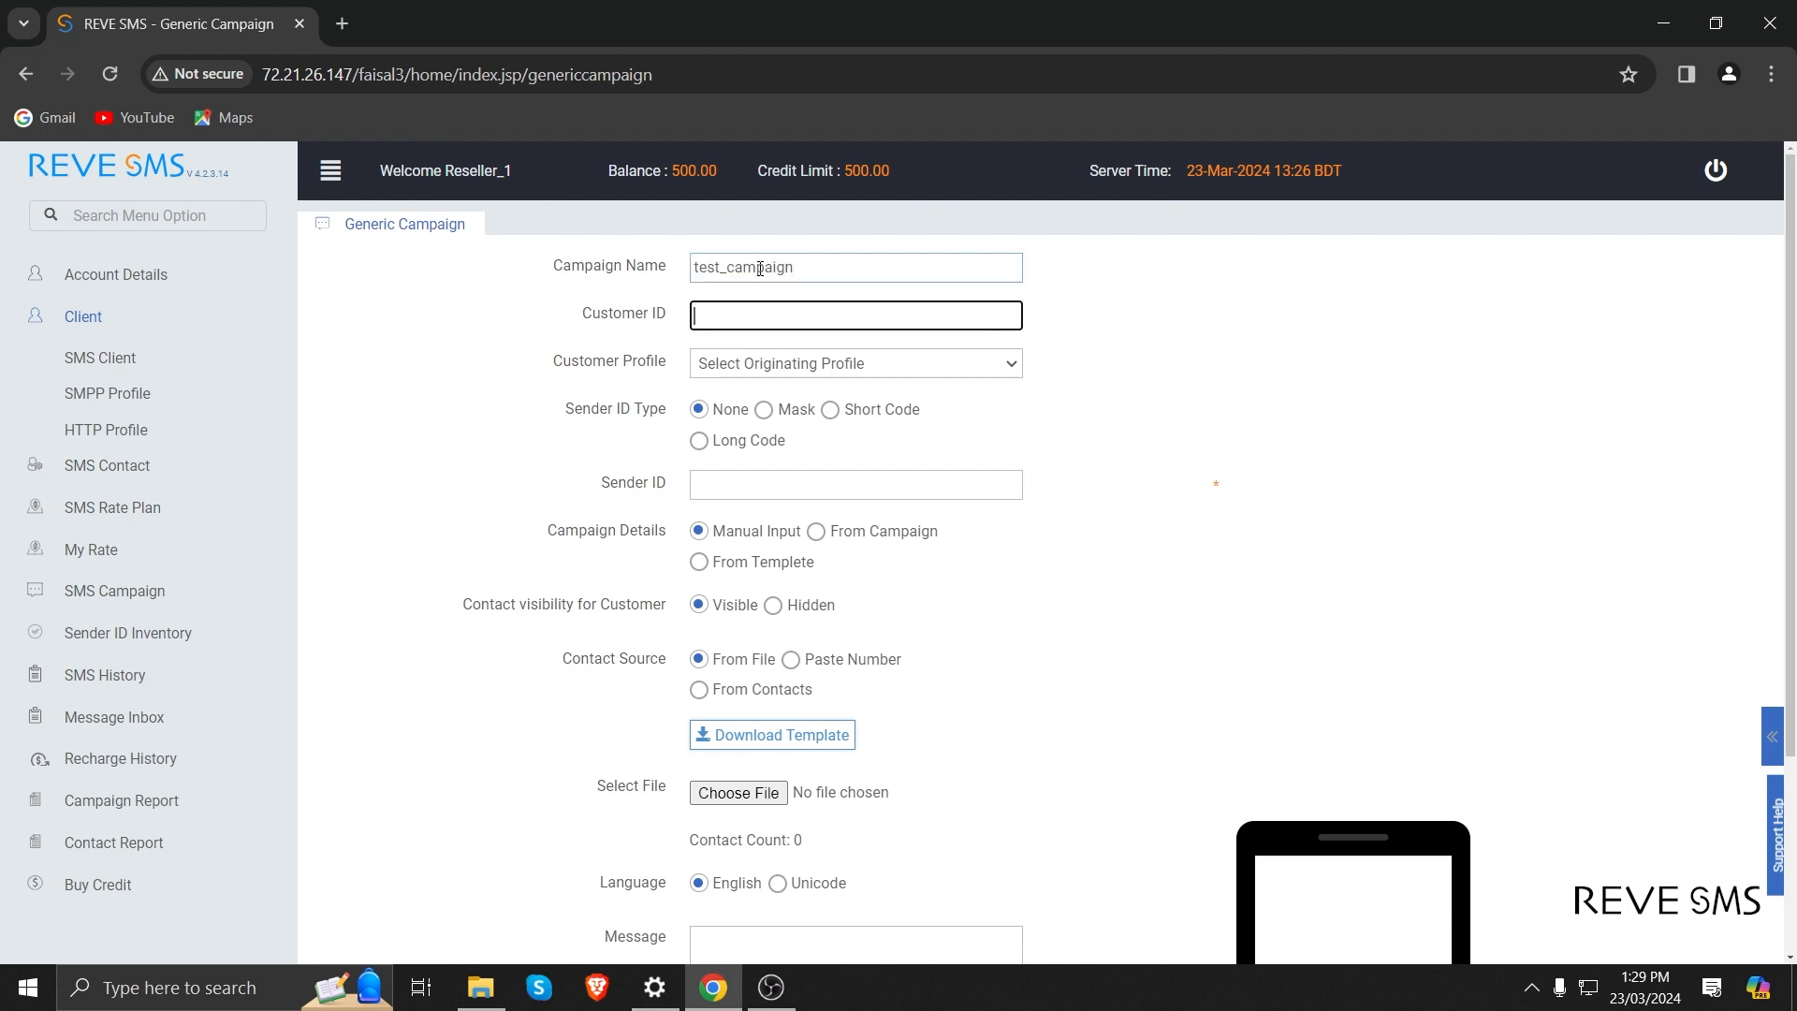
# Assign the campaign to customer org10 with the org10_smpp customer profile.
pyautogui.write('org')
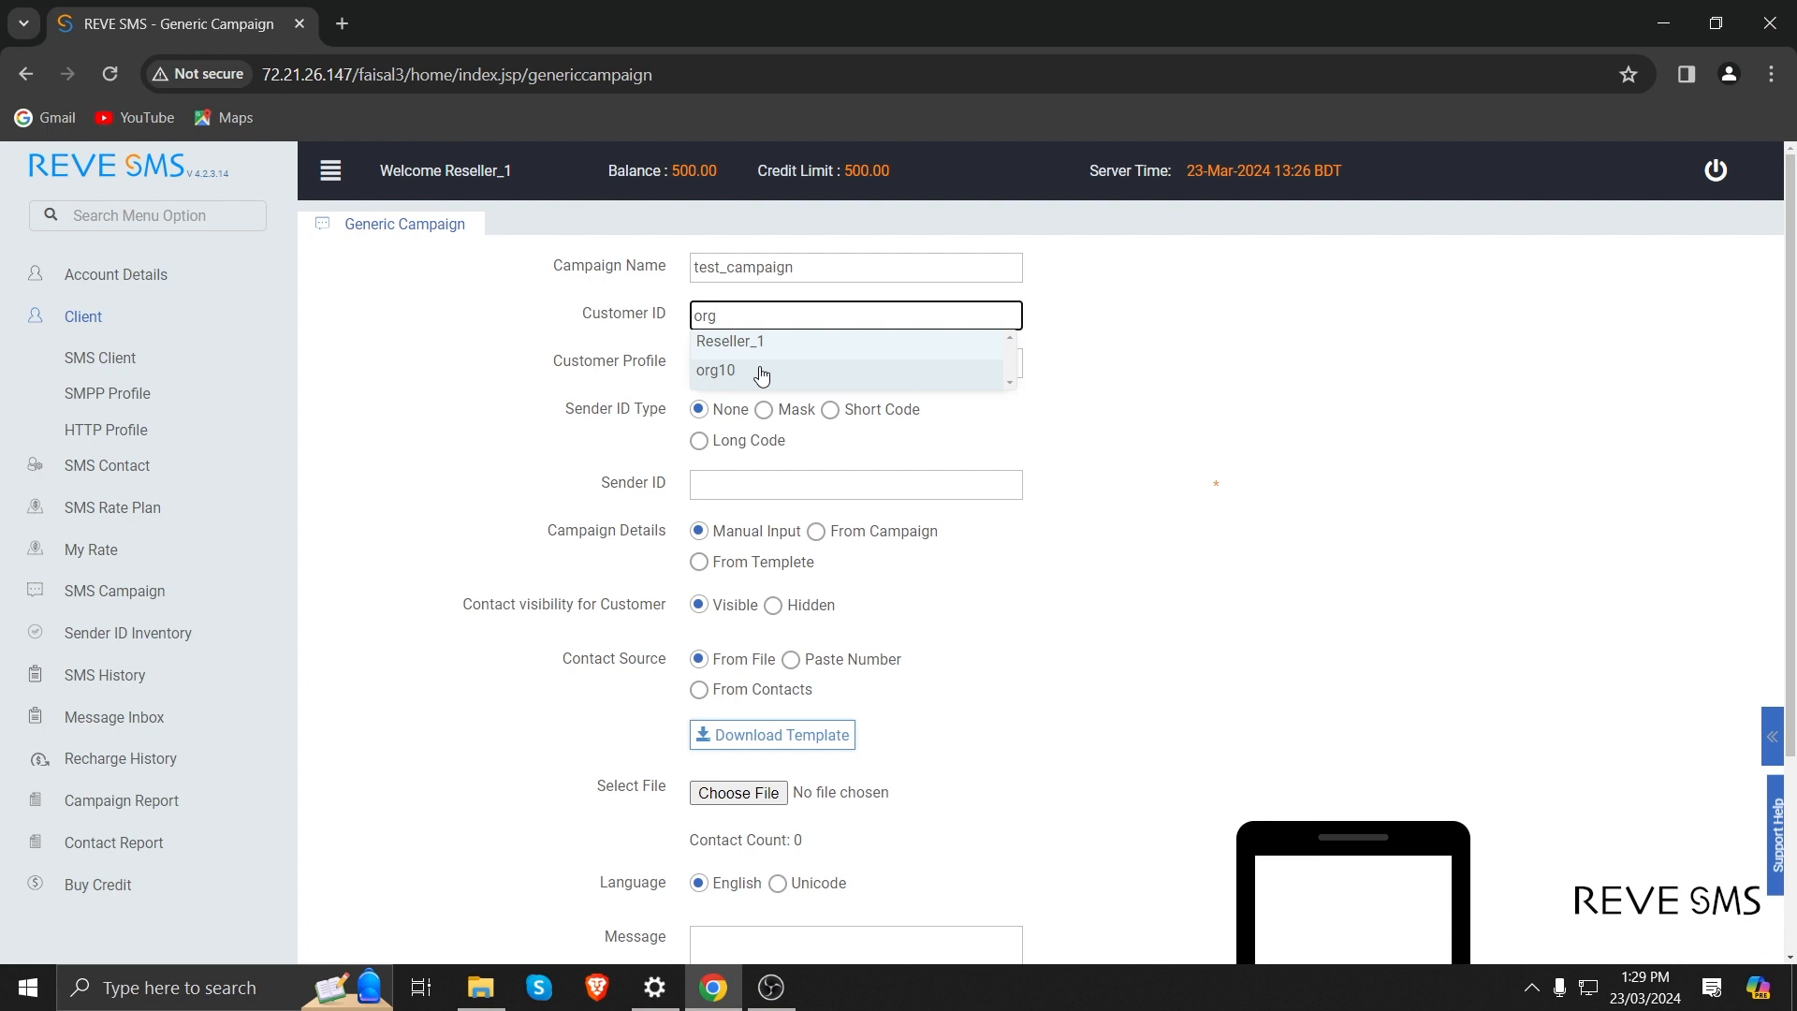
pyautogui.click(761, 374)
pyautogui.click(761, 365)
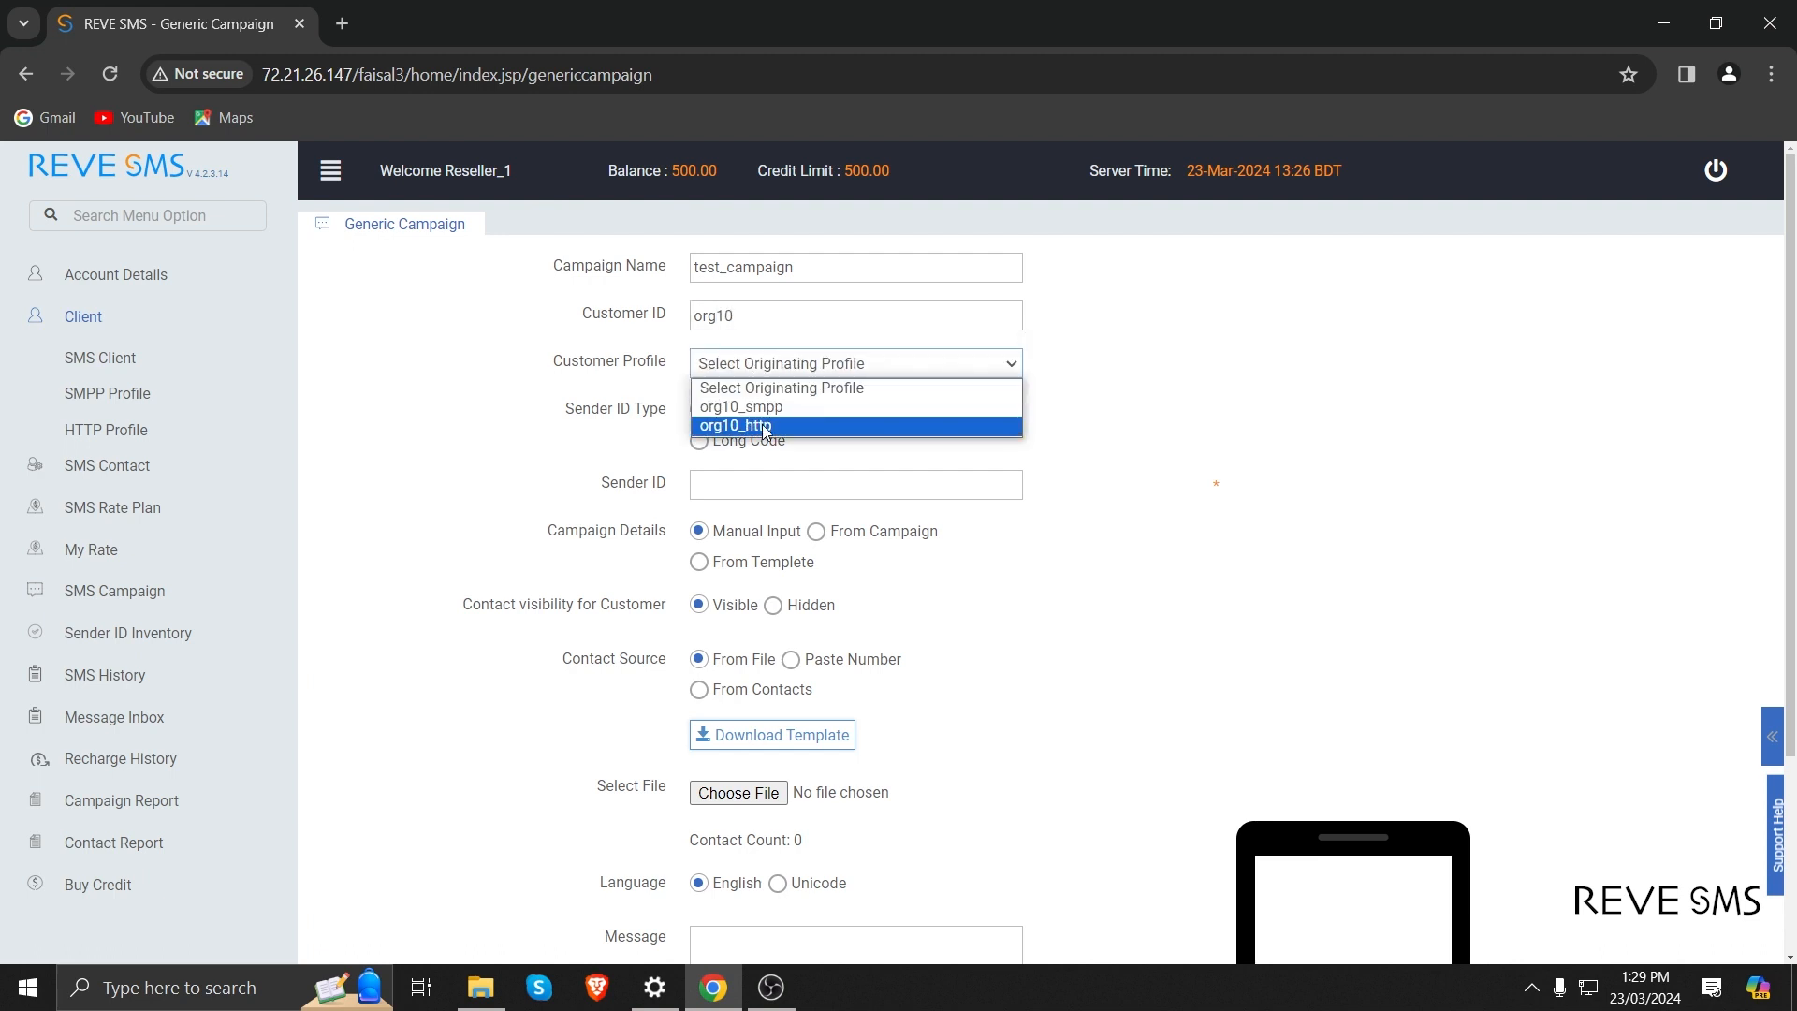
pyautogui.click(757, 409)
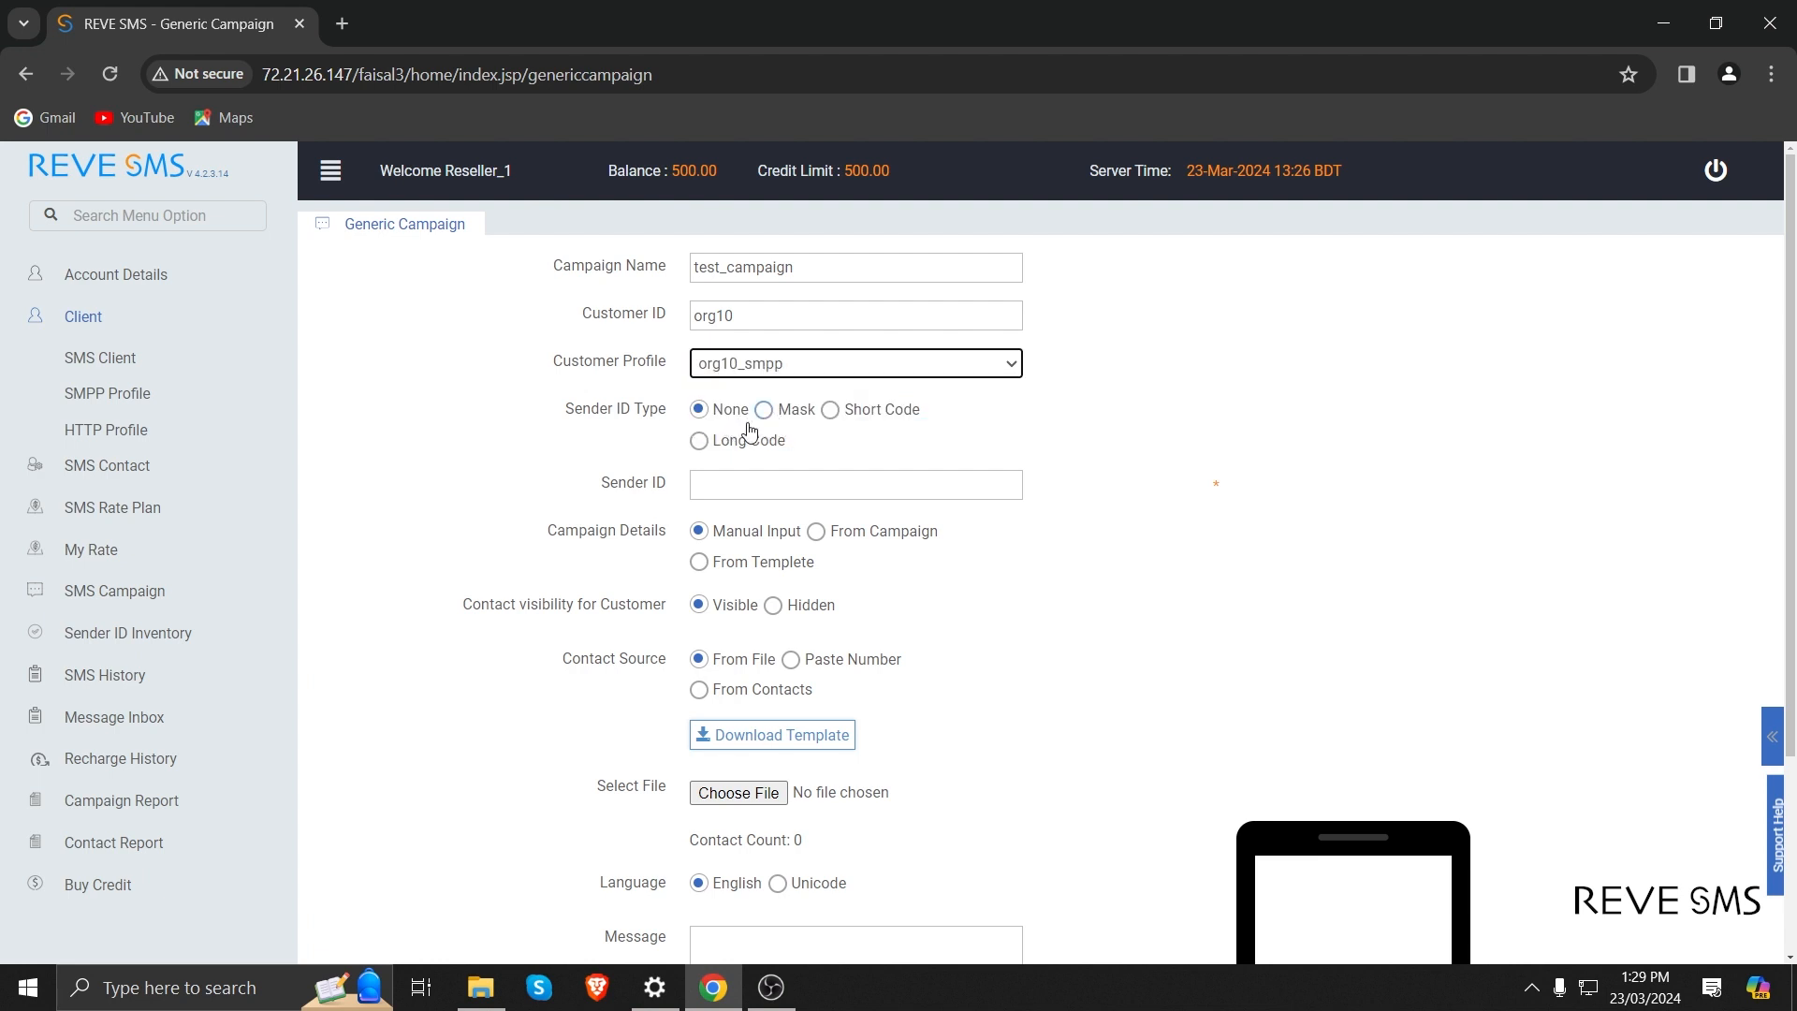
# Look through the contact source options, choose Paste Number and enter the recipient's phone number in the number list.
pyautogui.scroll(-2, 717, 427)
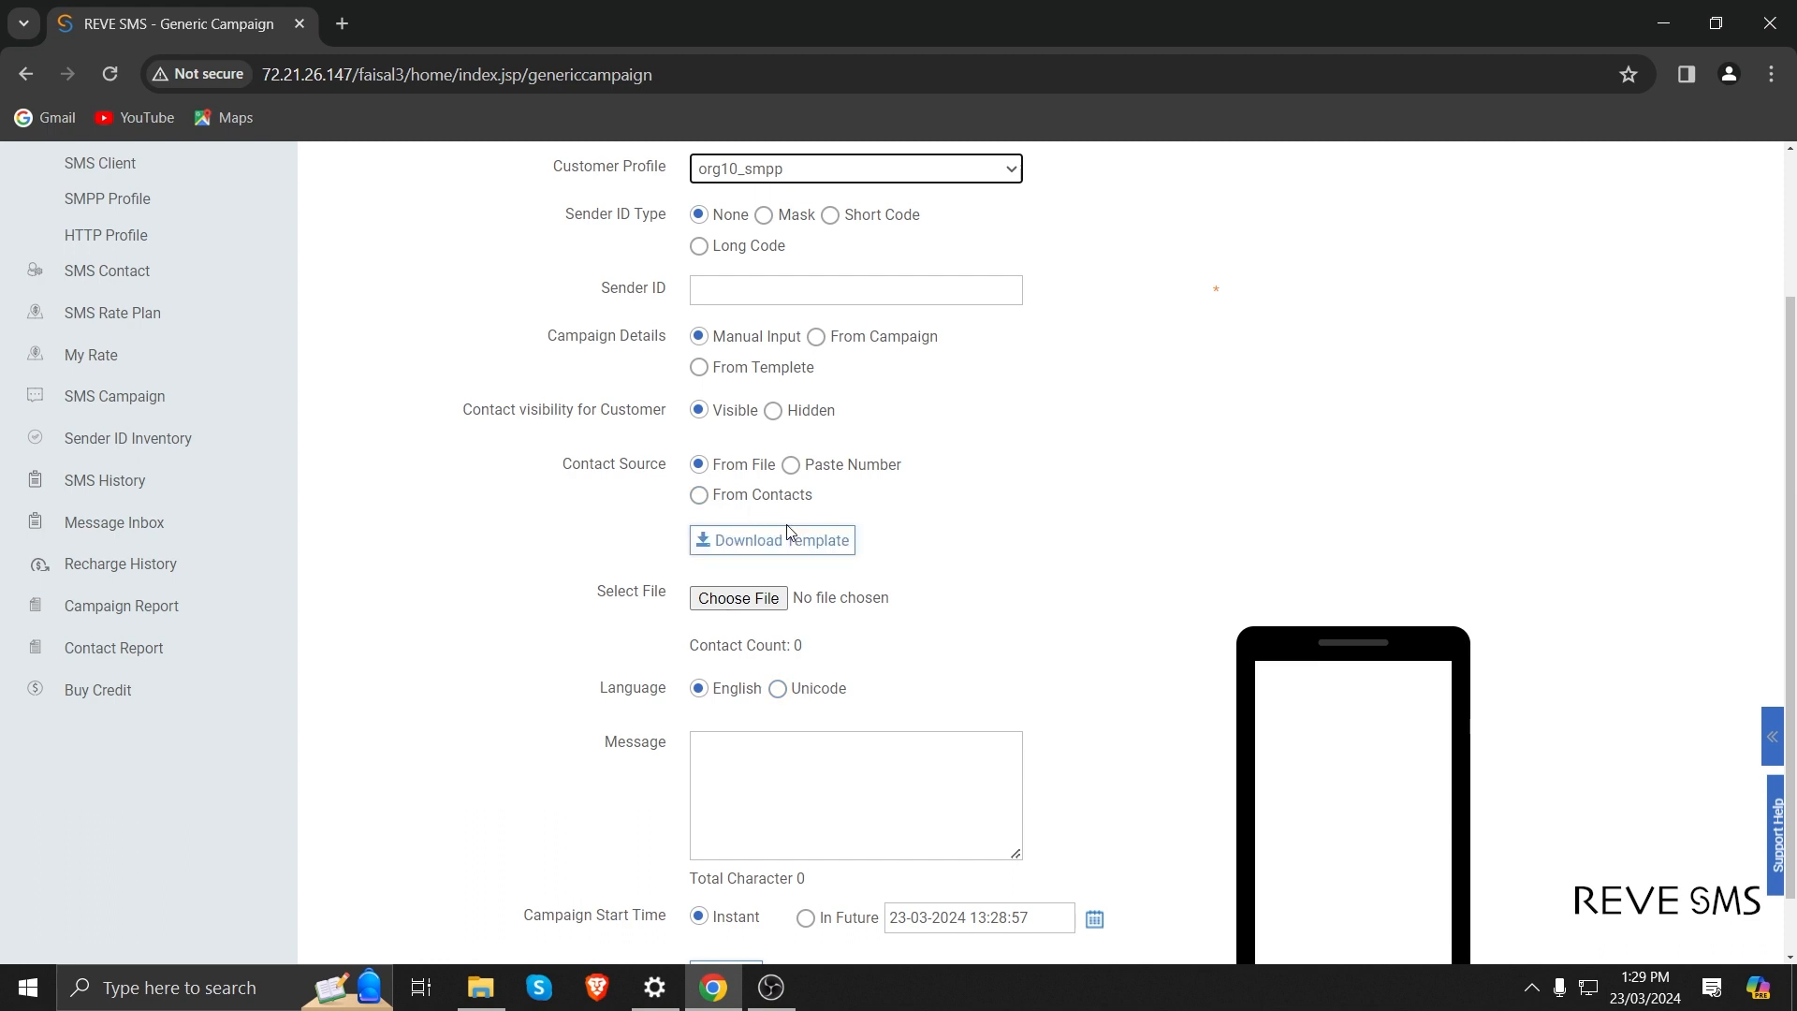
pyautogui.click(794, 471)
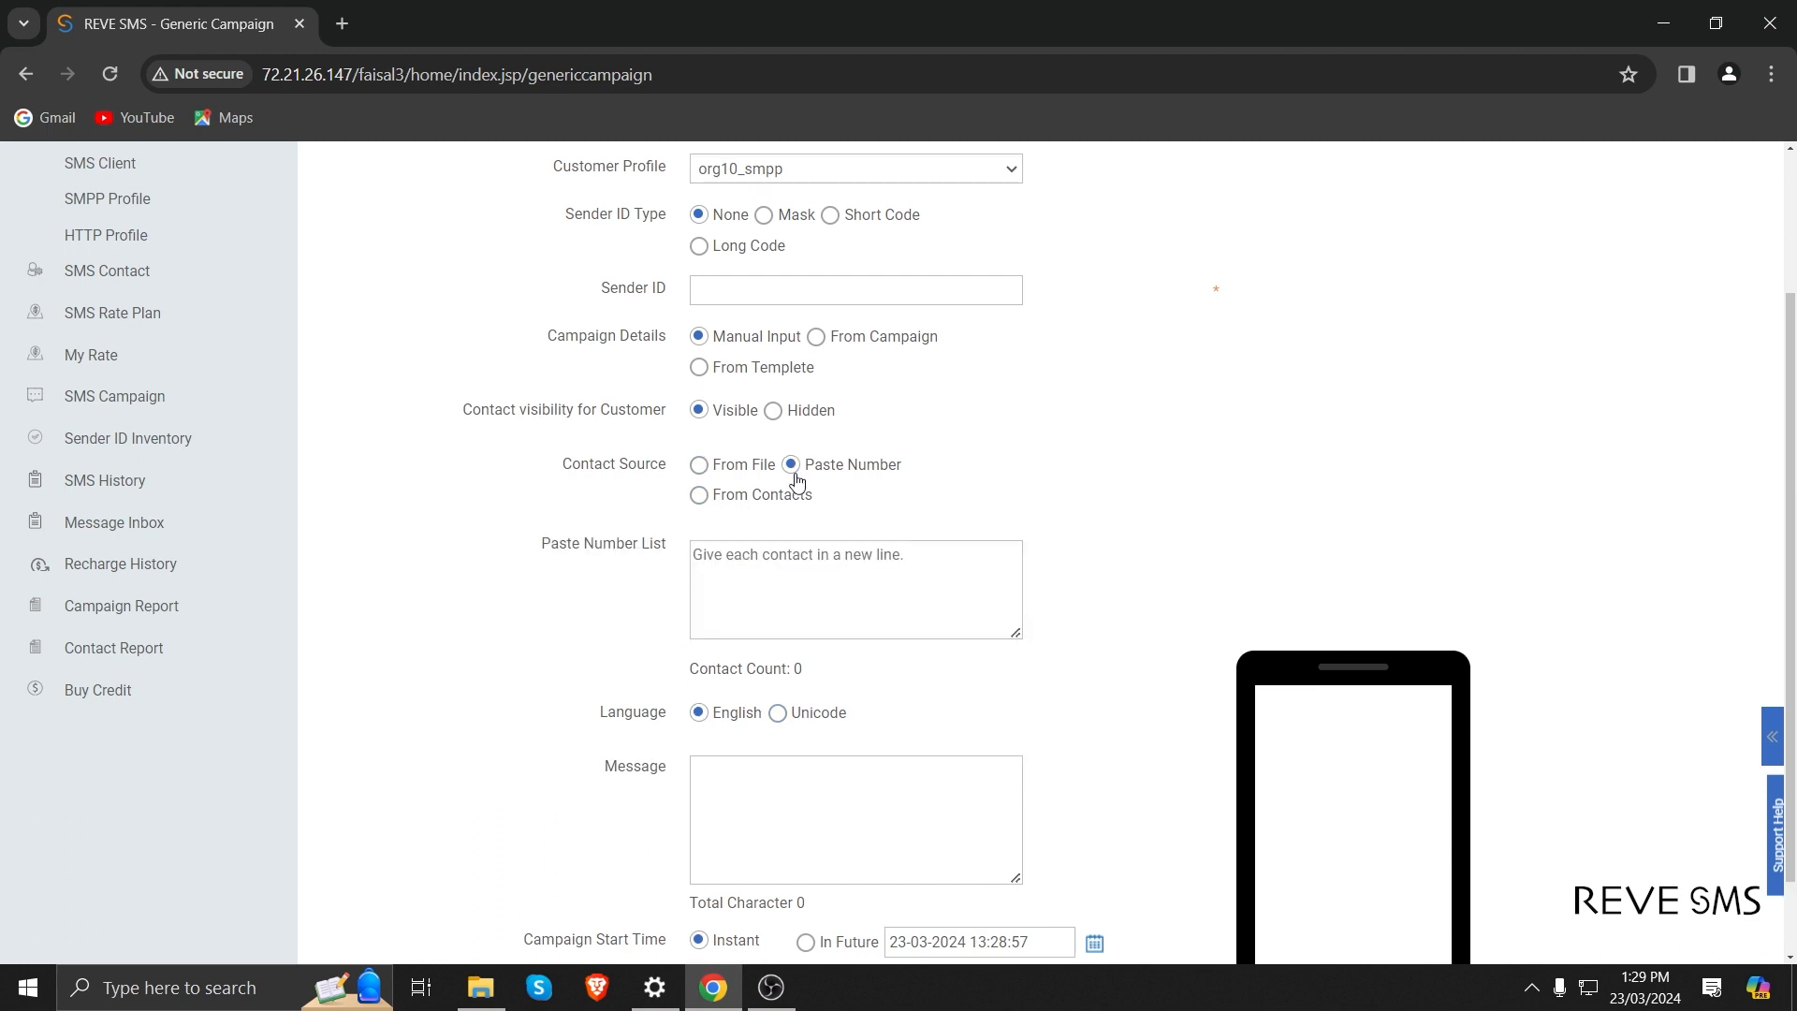
pyautogui.click(704, 496)
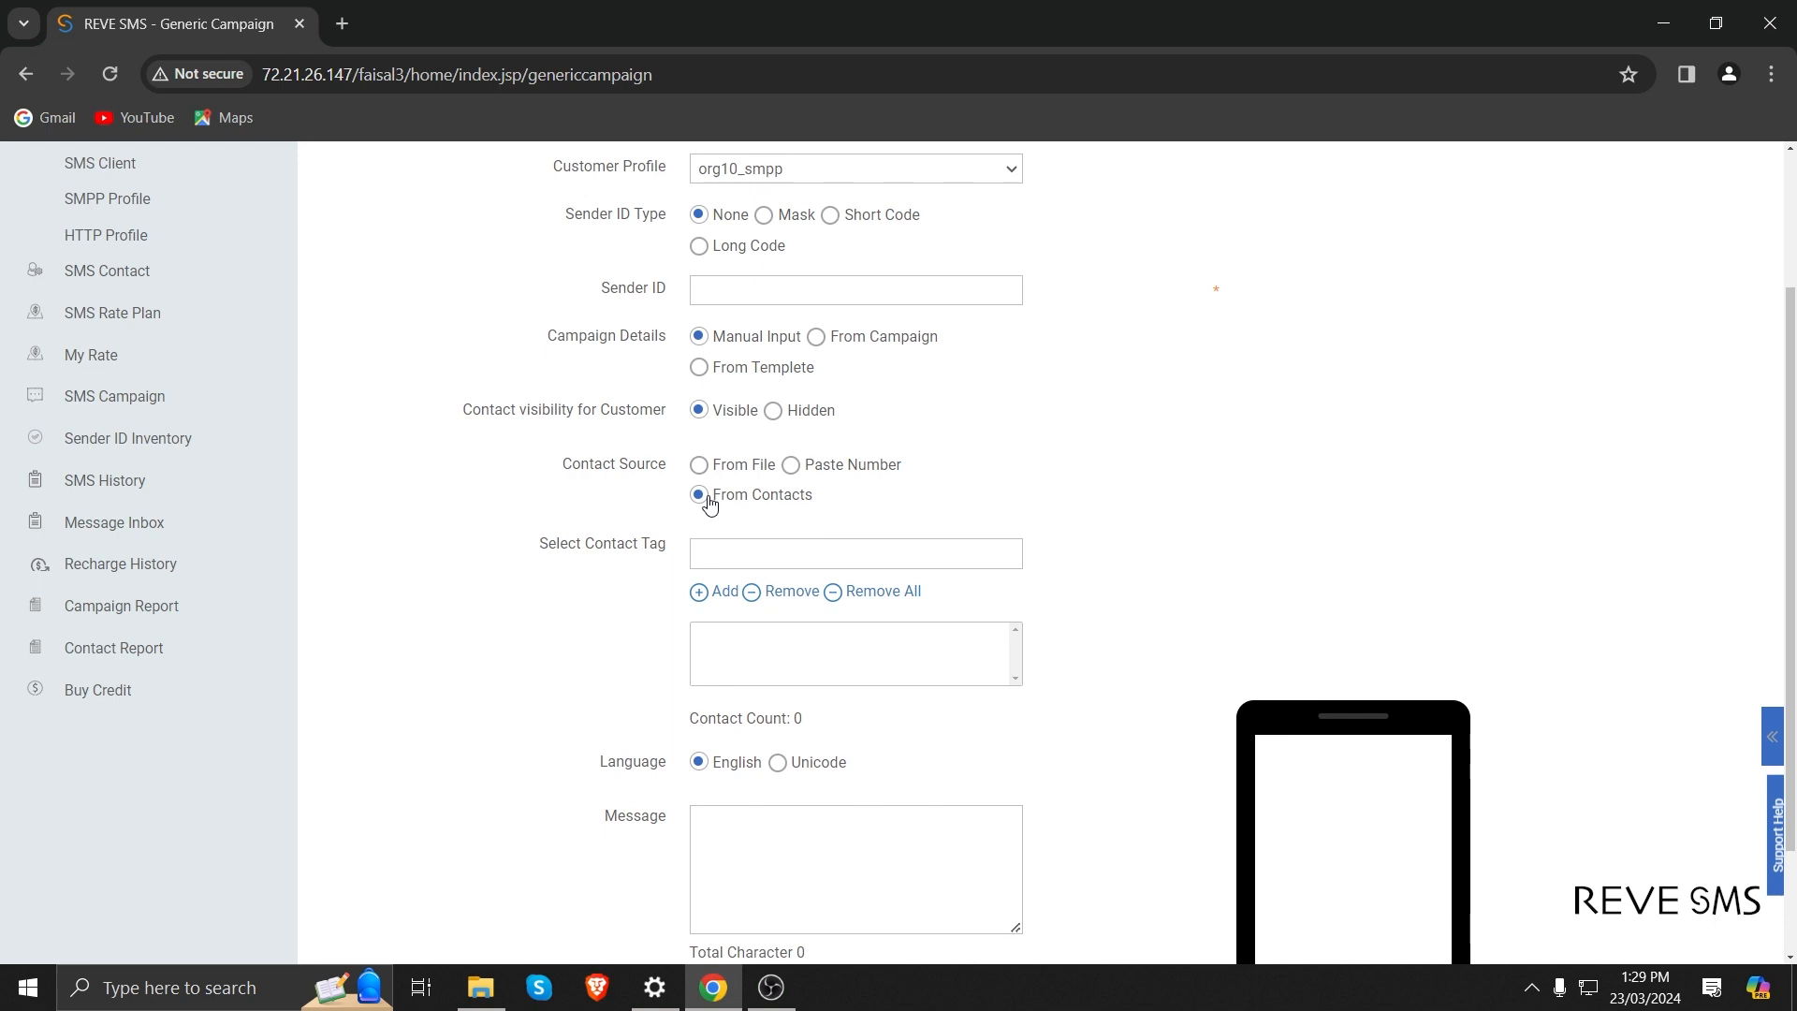
pyautogui.click(792, 468)
pyautogui.click(790, 573)
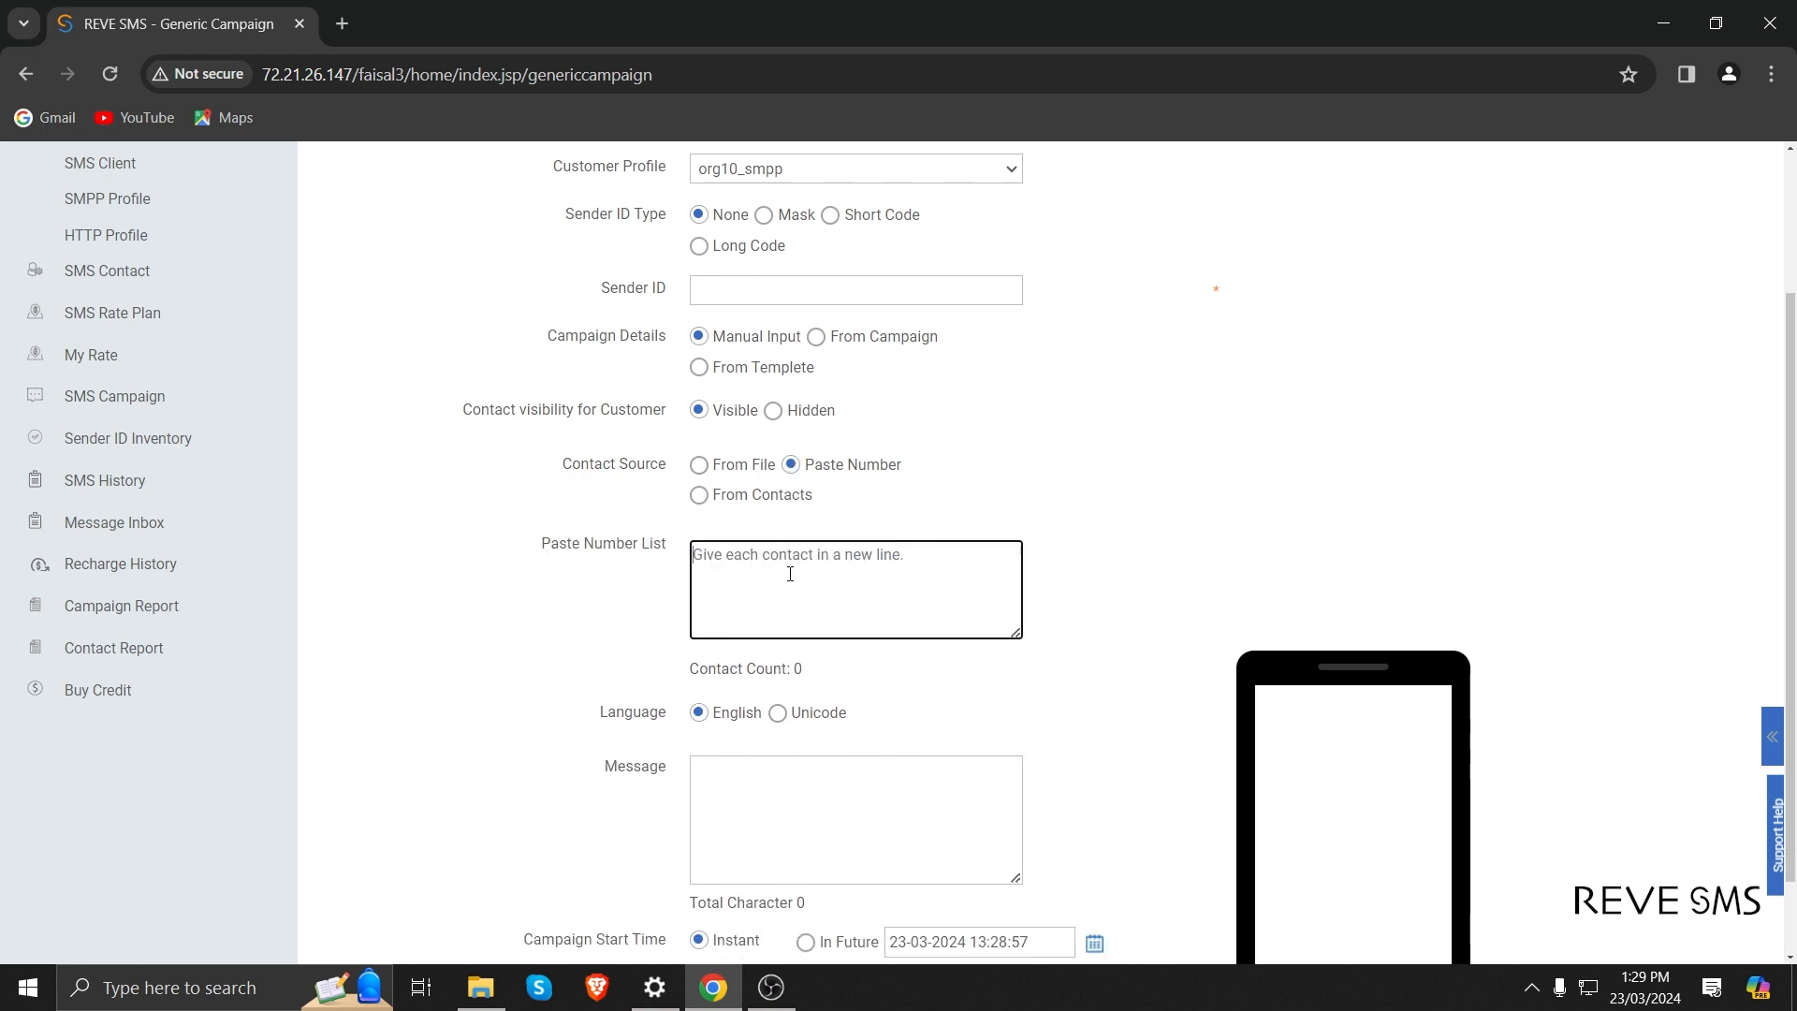
pyautogui.write('880')
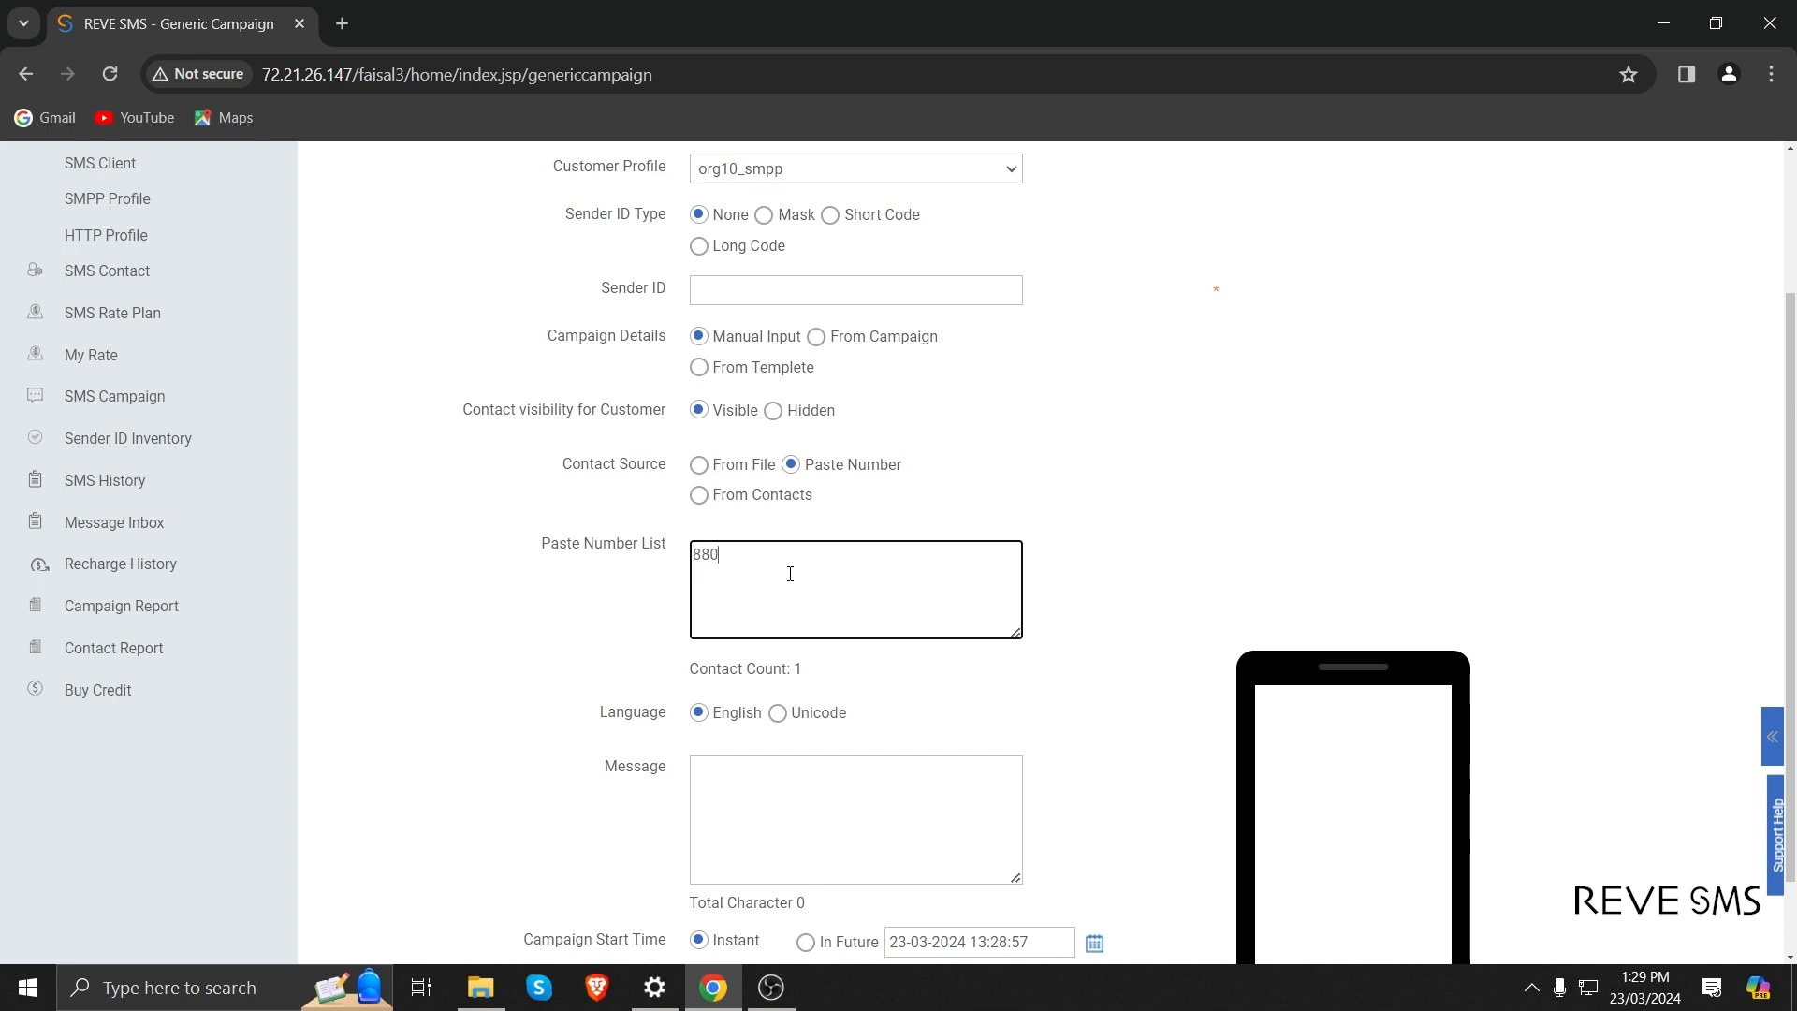
pyautogui.write('123456789')
# Keep the language as English, enter the message "test sms" and submit the campaign with an instant start.
pyautogui.scroll(-1, 749, 627)
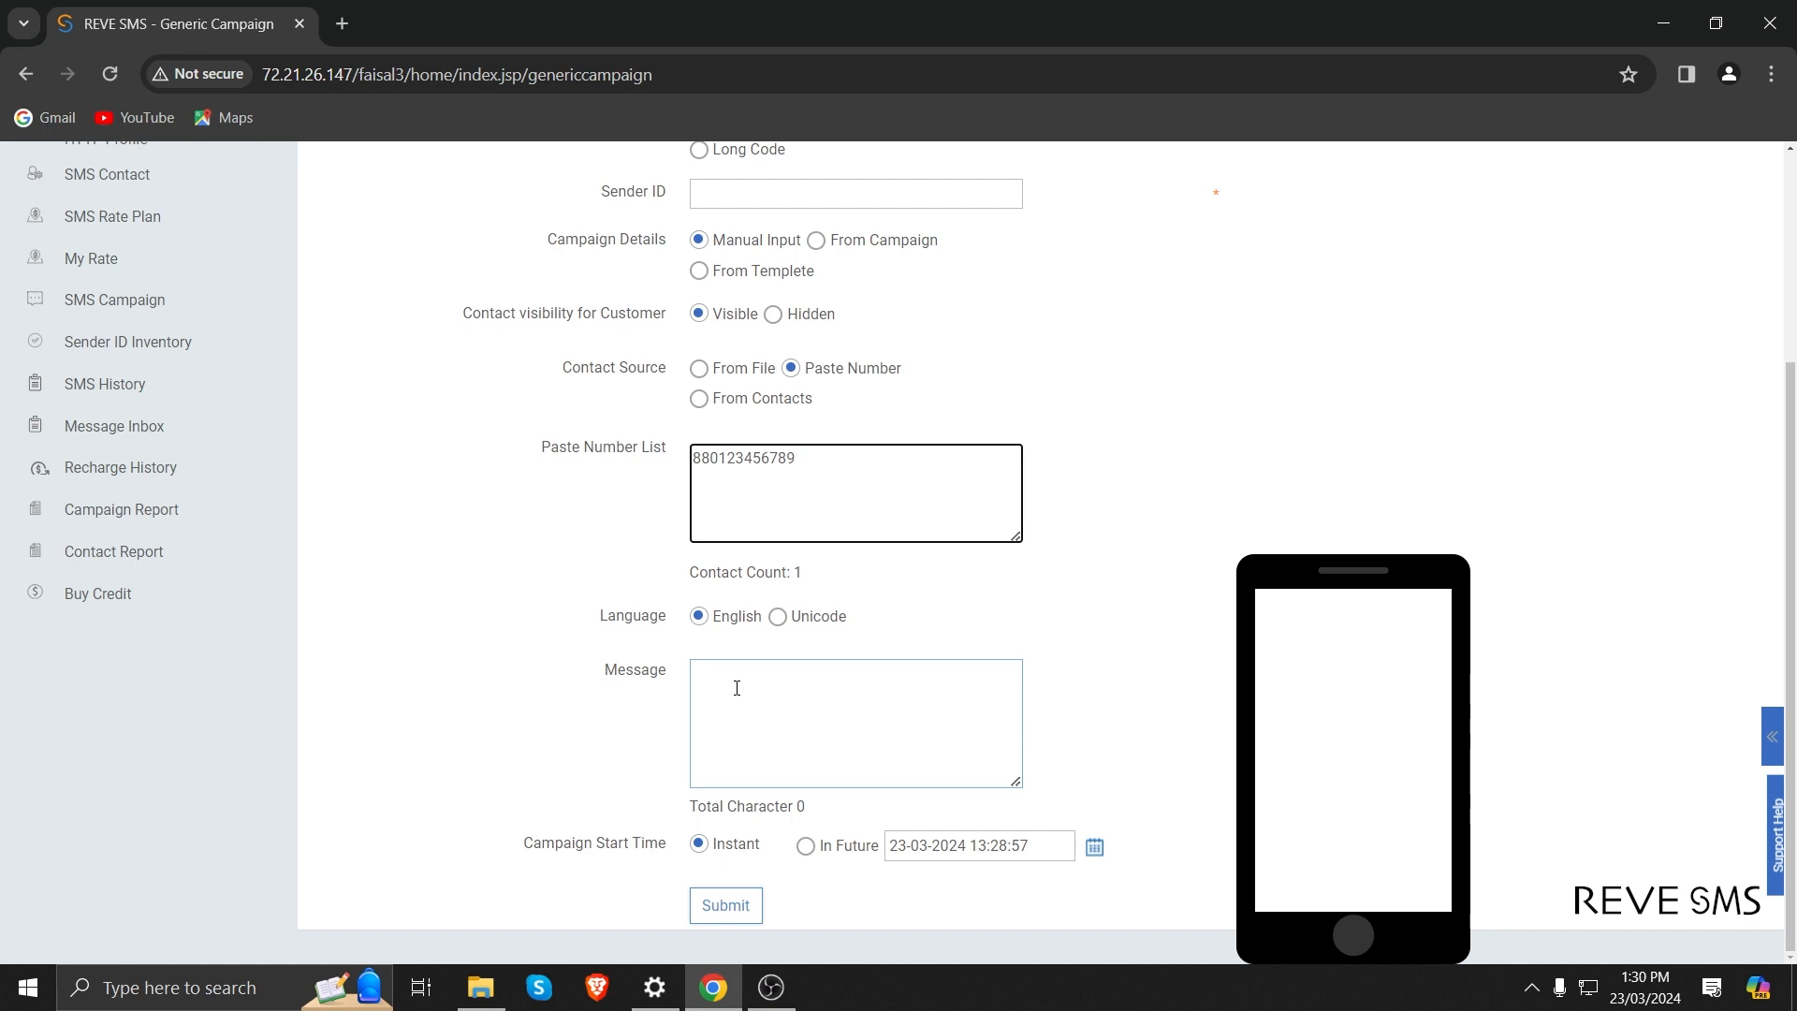
pyautogui.click(778, 618)
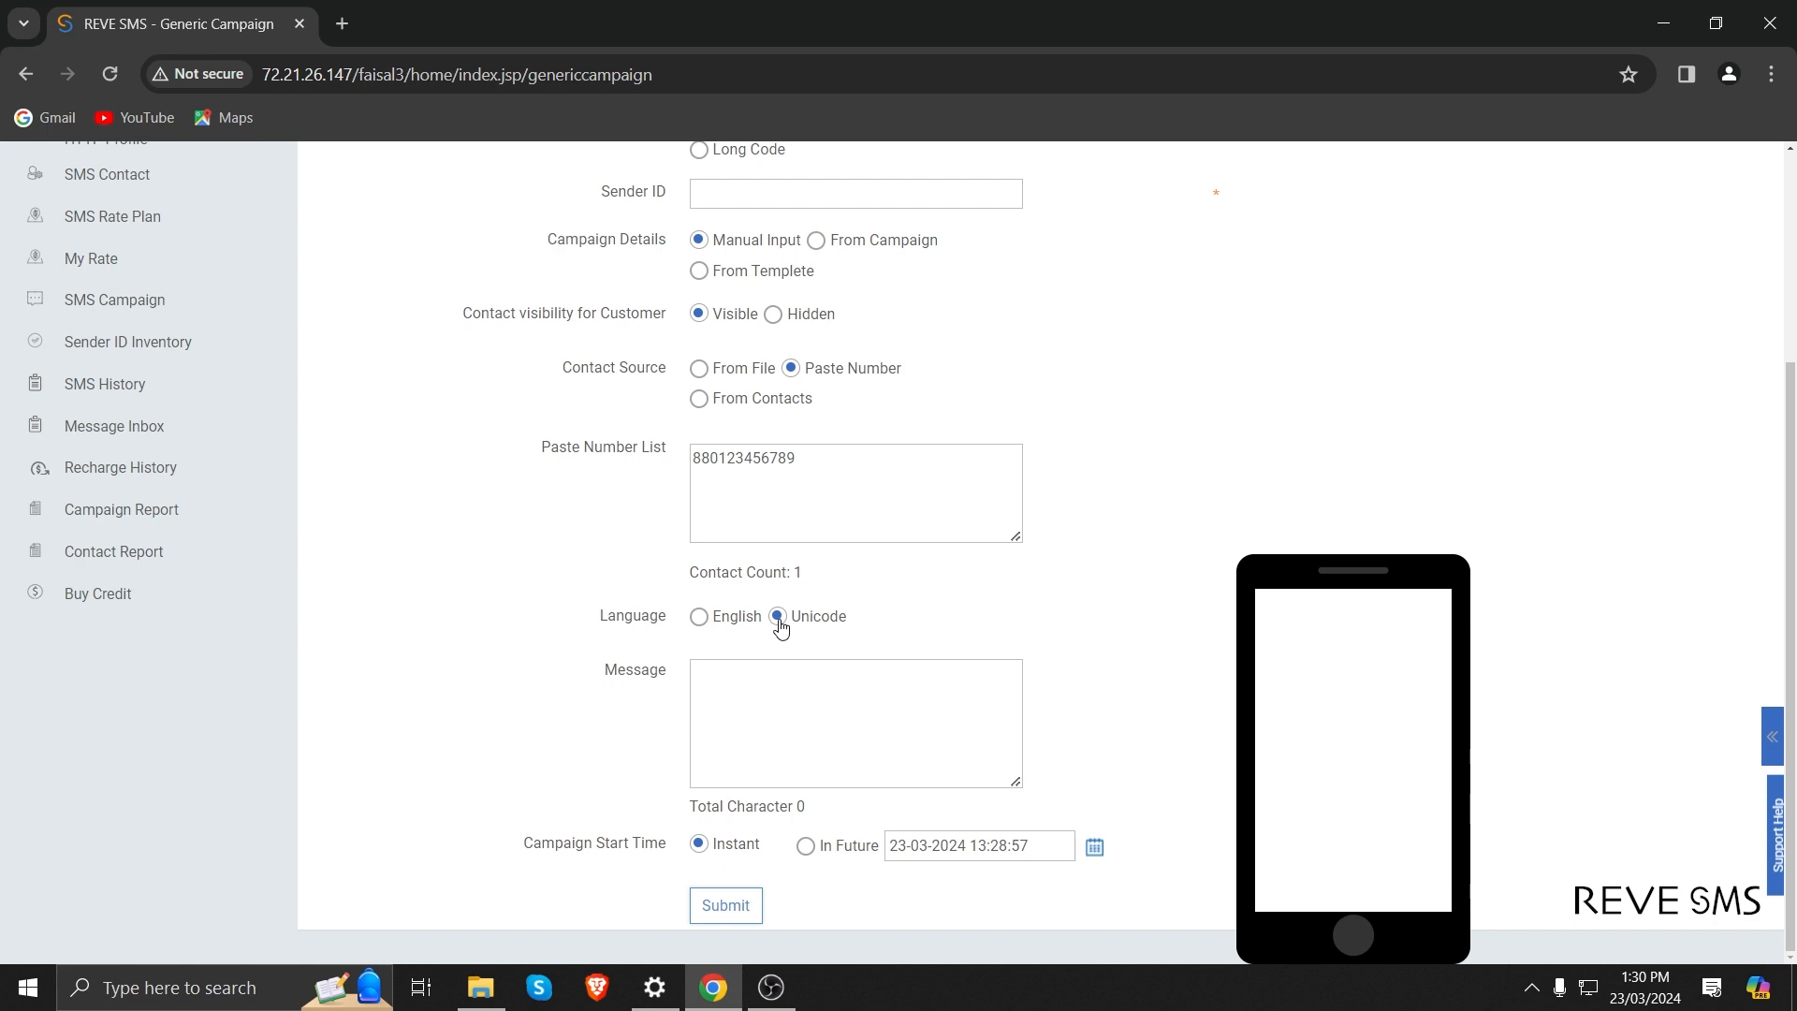
pyautogui.click(699, 617)
pyautogui.click(744, 702)
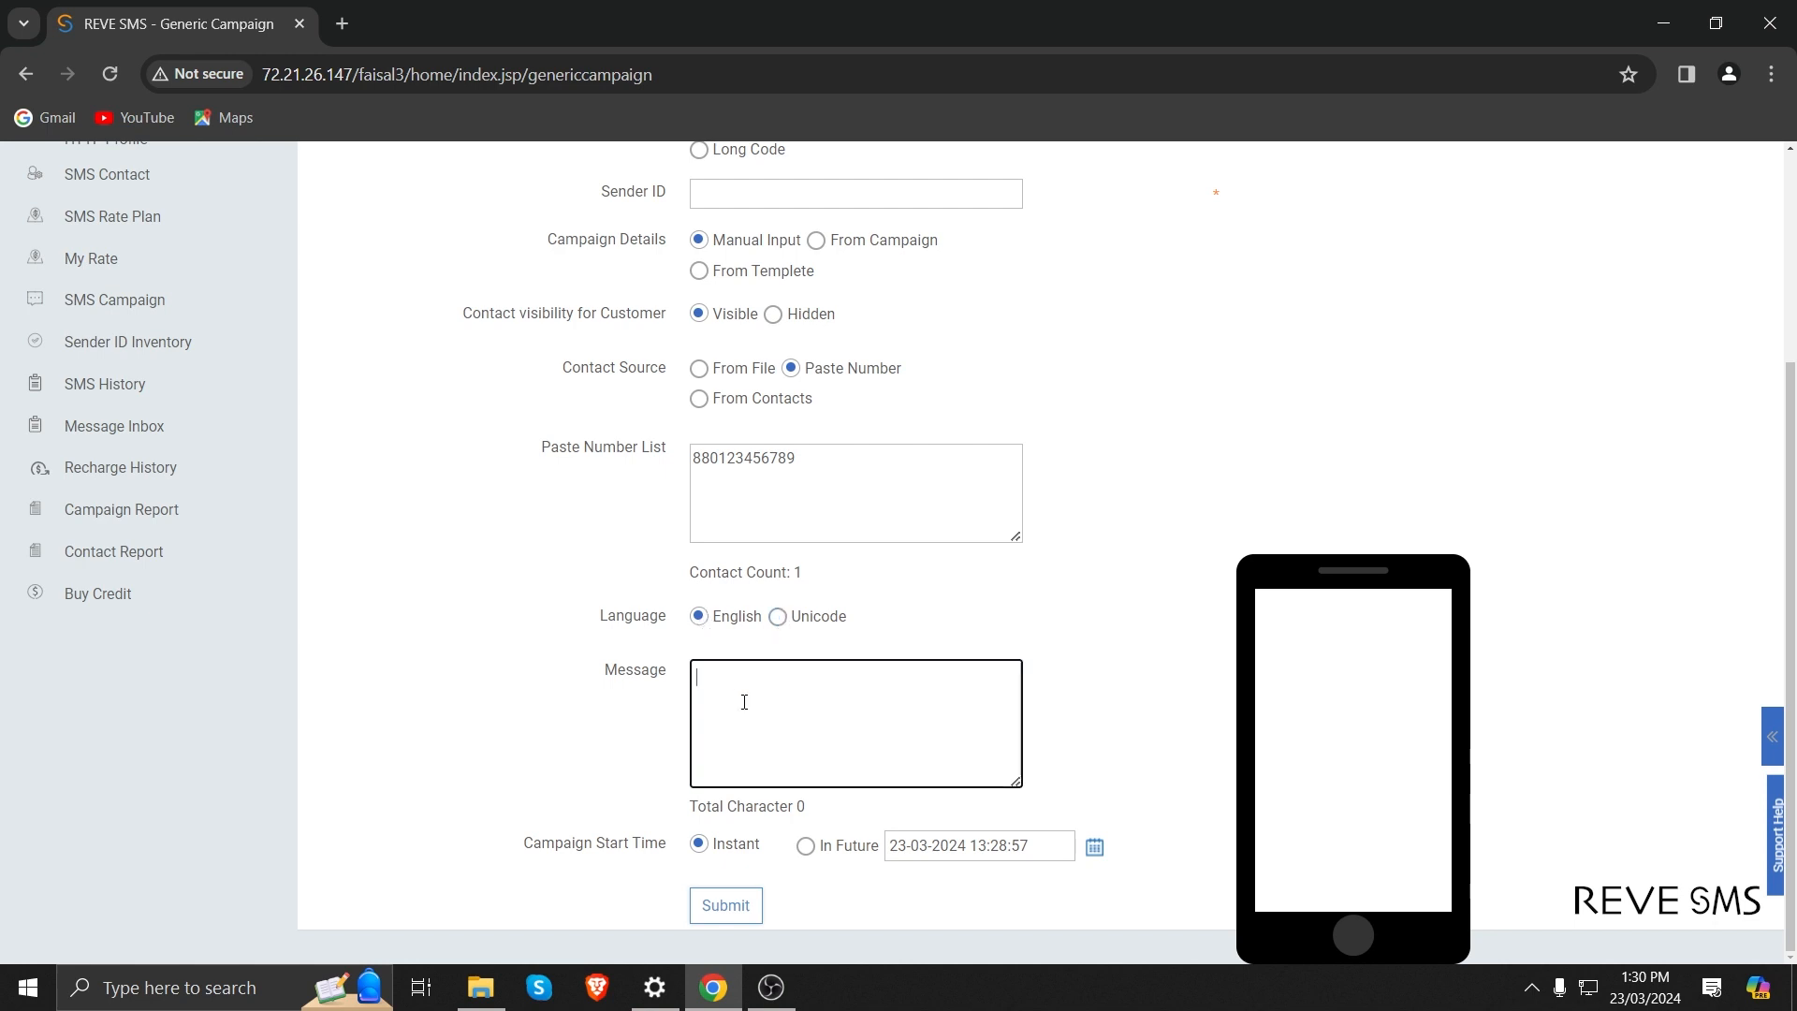
pyautogui.write('tes')
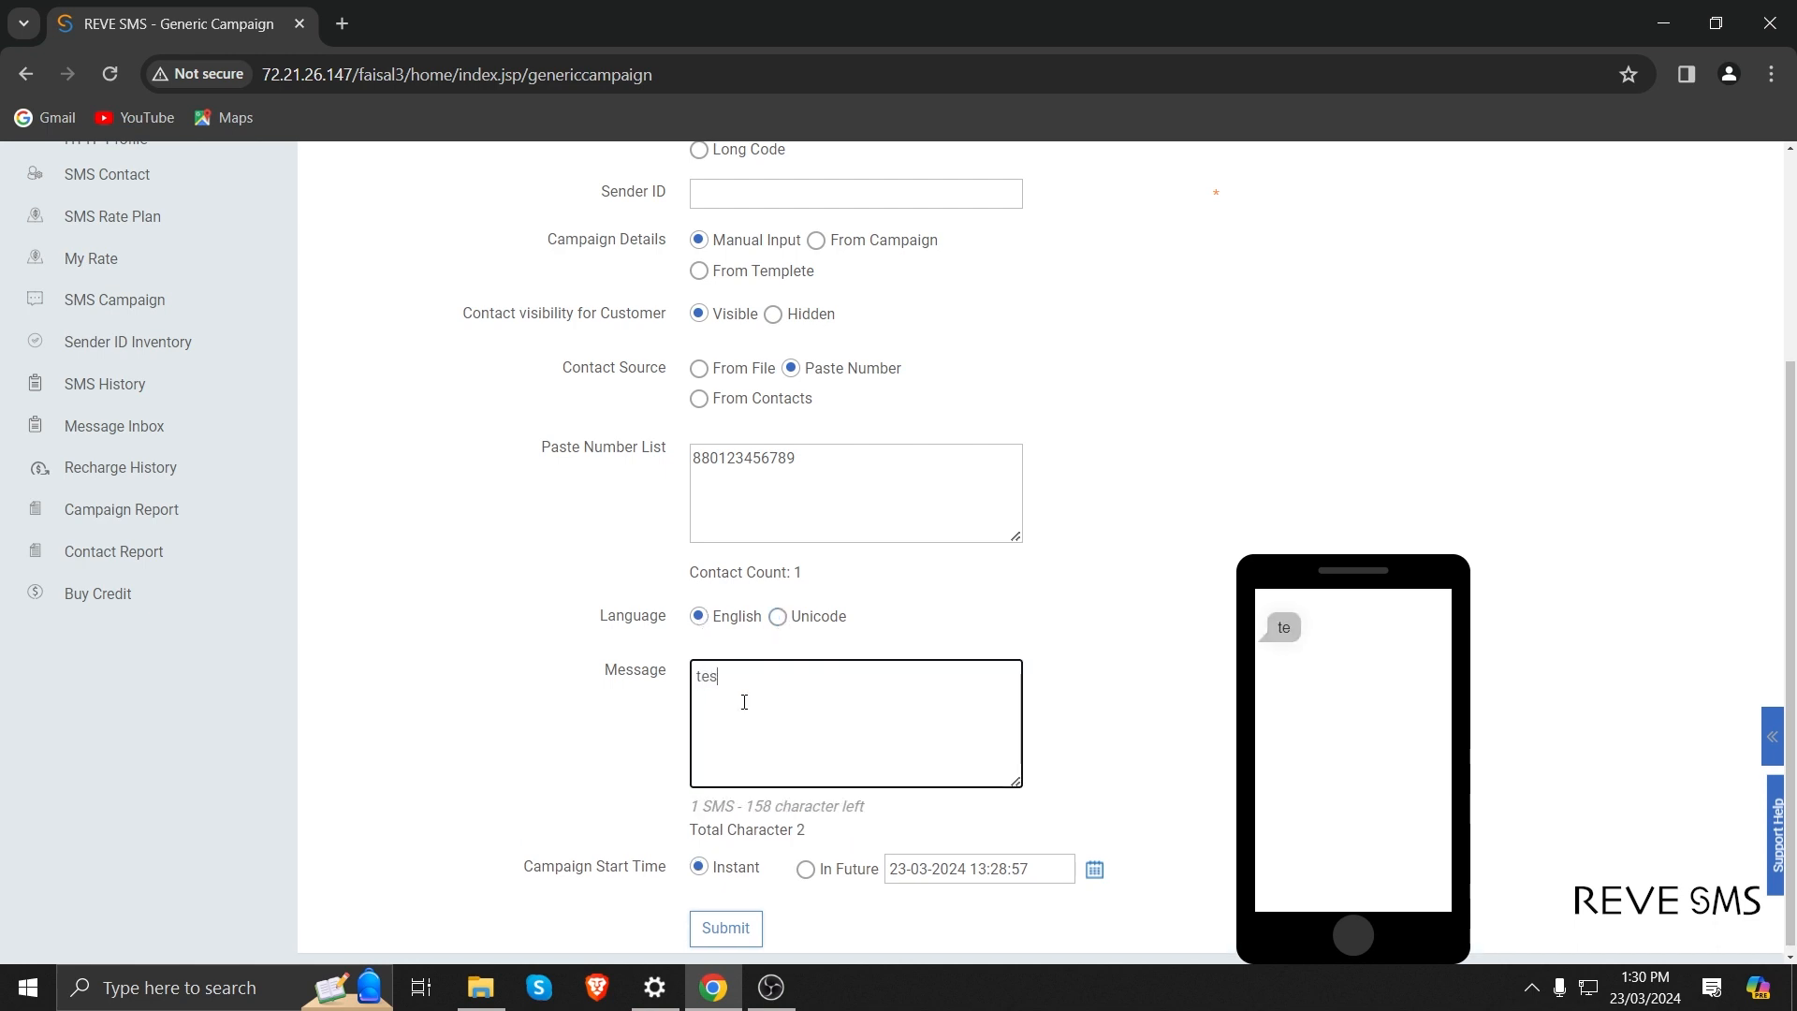
pyautogui.write('t sms')
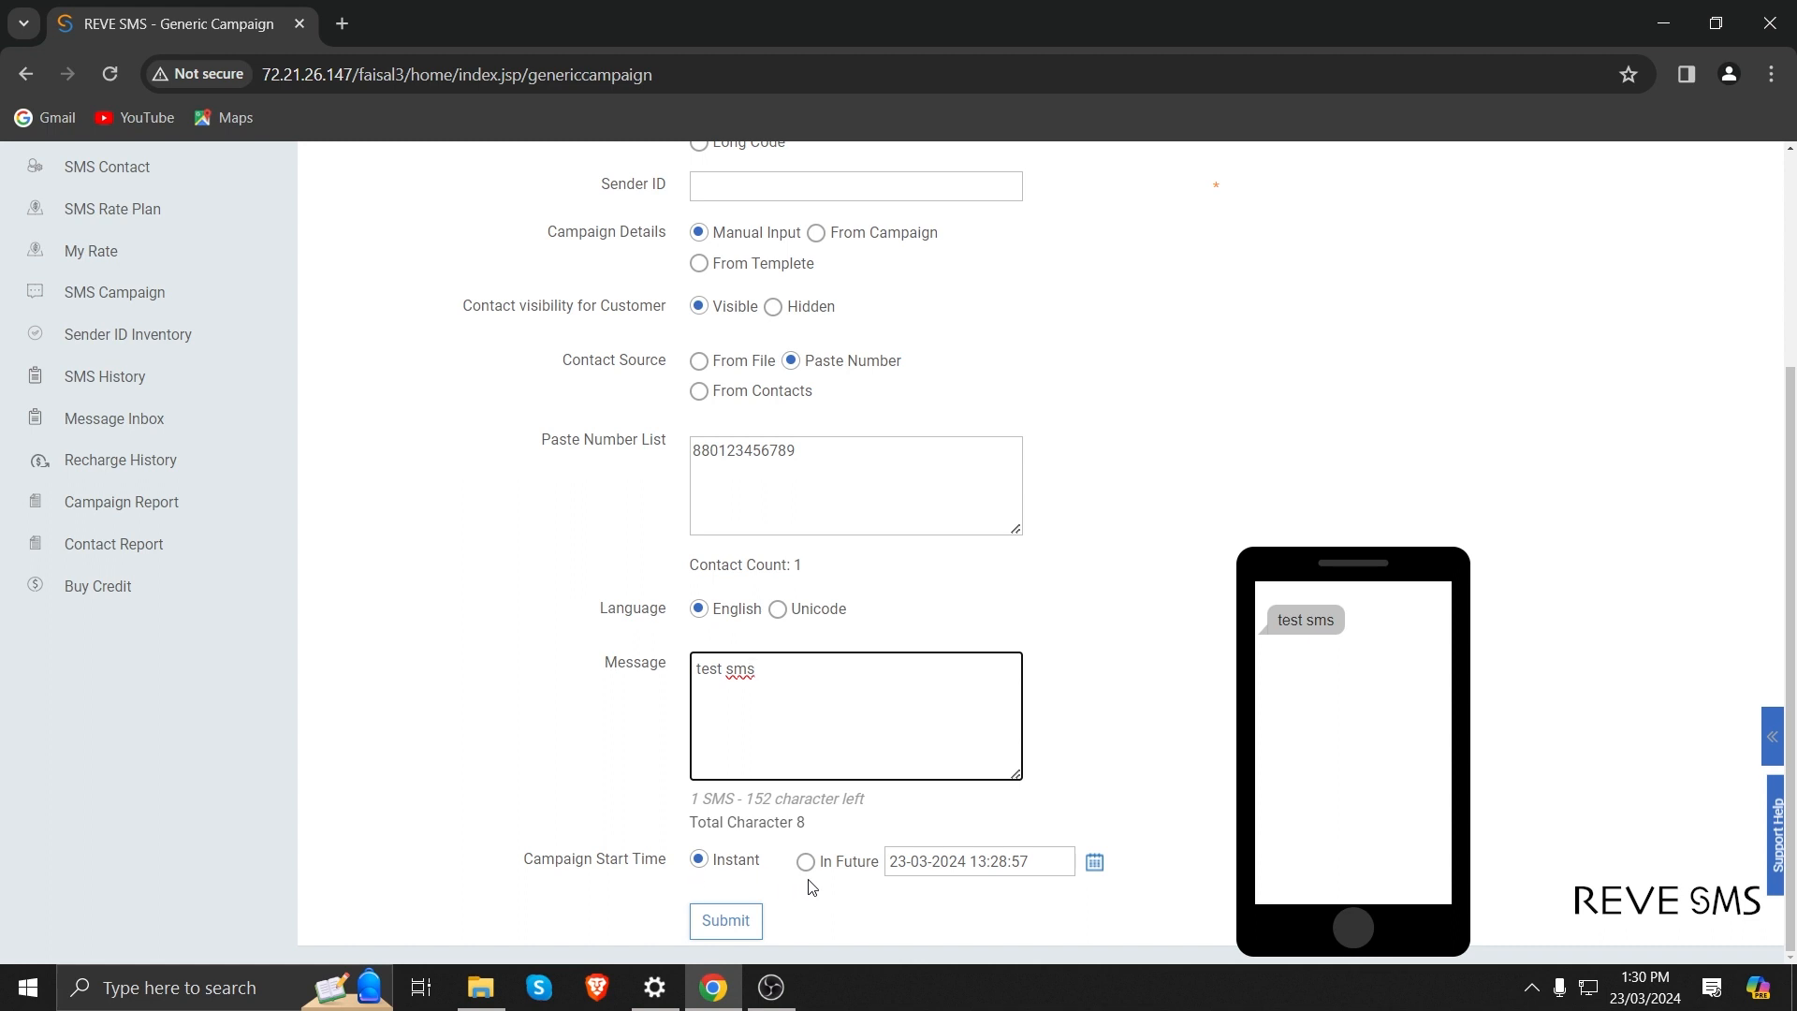
pyautogui.click(711, 921)
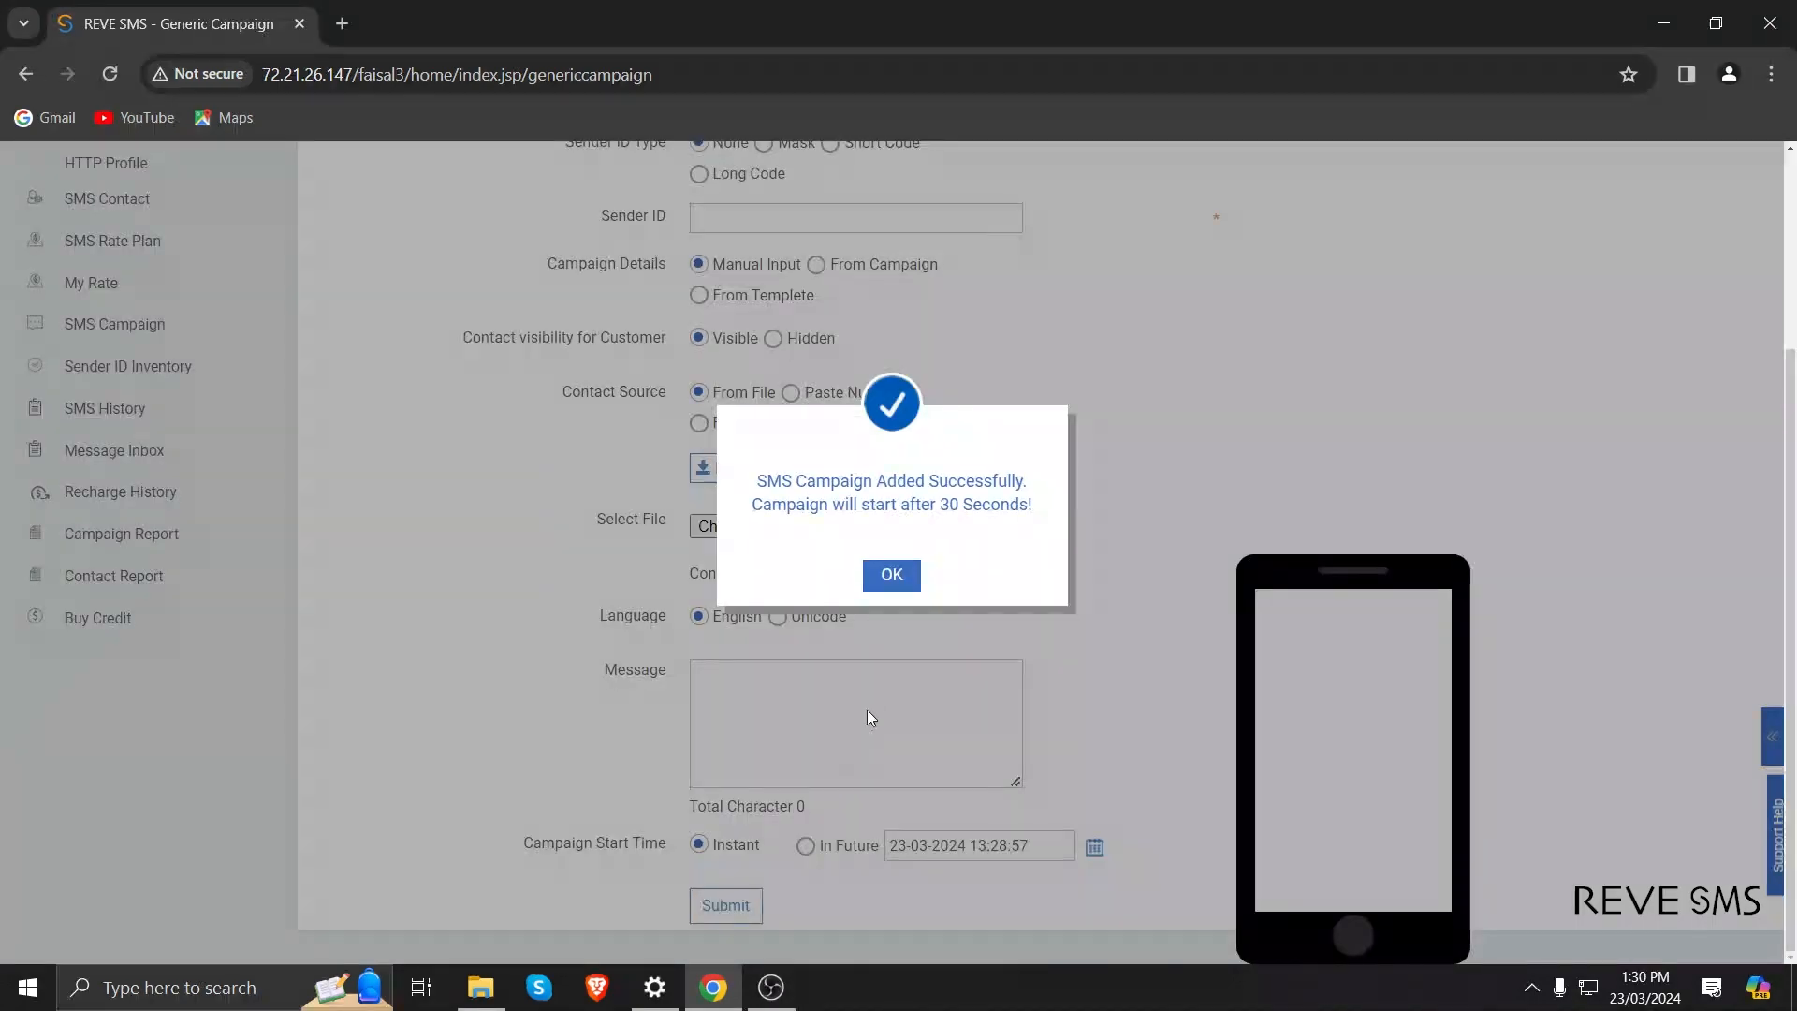
pyautogui.click(894, 574)
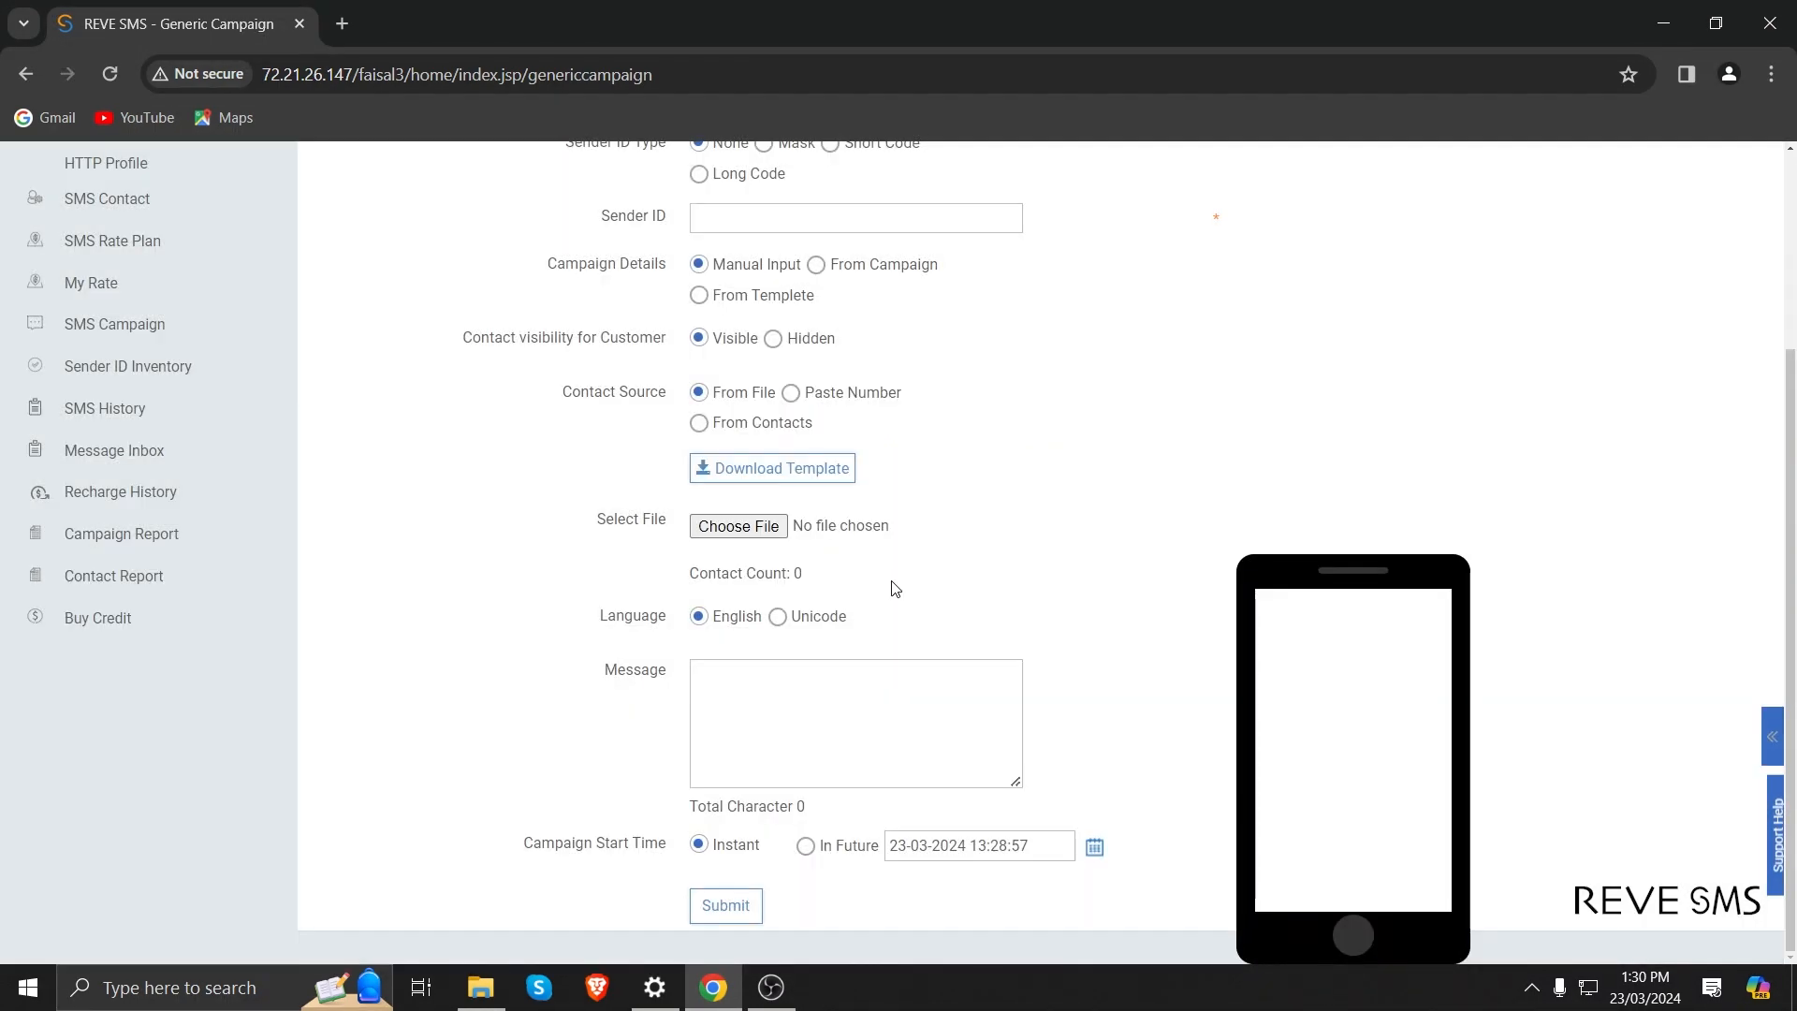
# View the sender ID inventory and get the Details report from SMS History with all filters at All.
pyautogui.scroll(3, 896, 585)
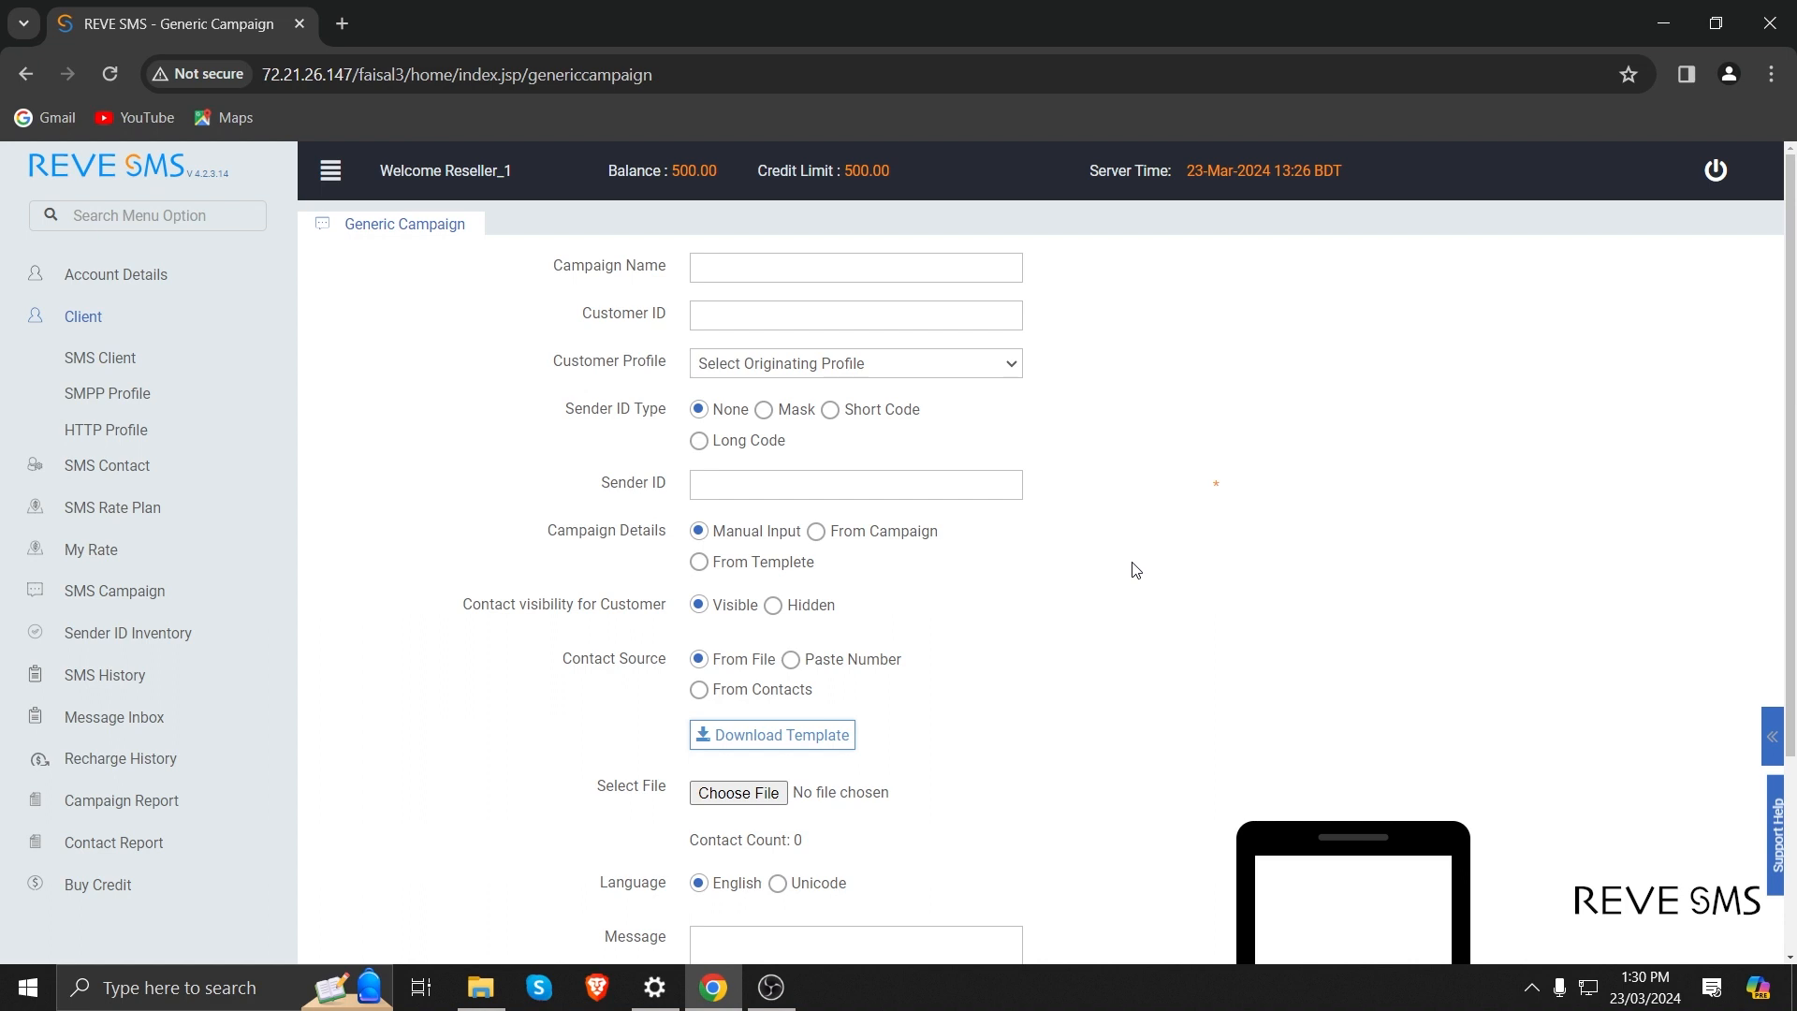
pyautogui.click(133, 636)
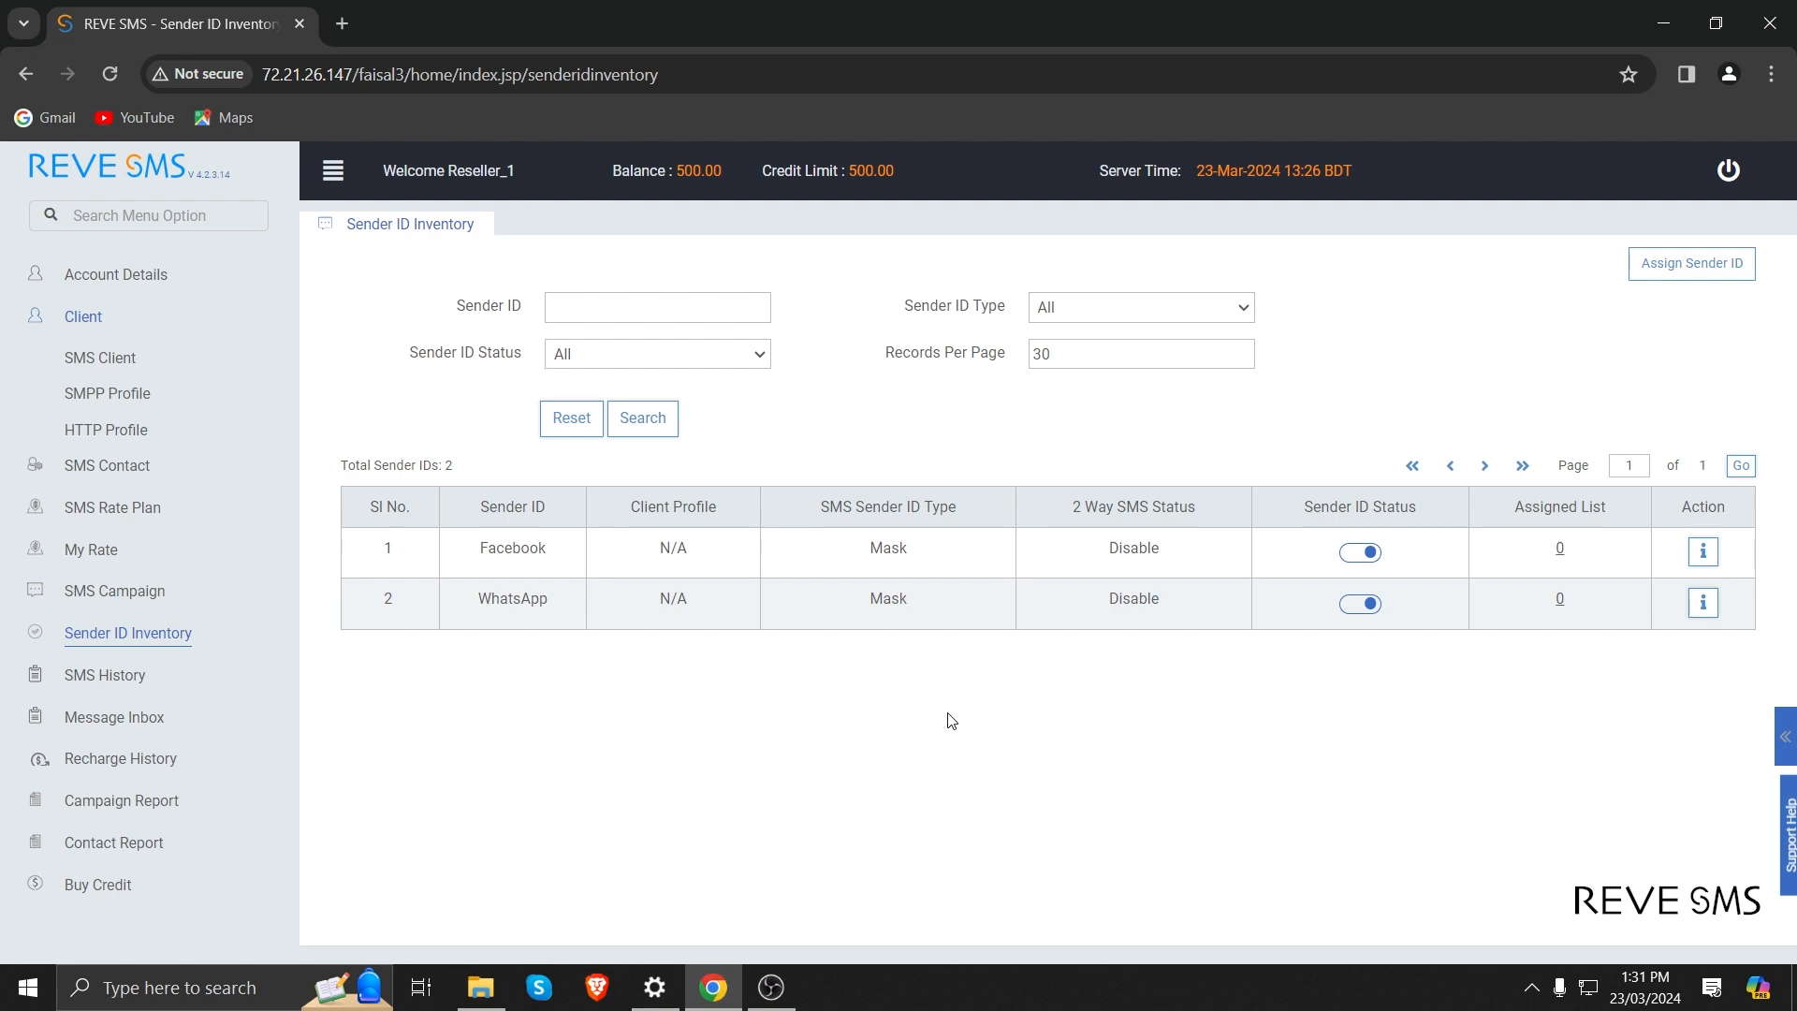
pyautogui.click(136, 676)
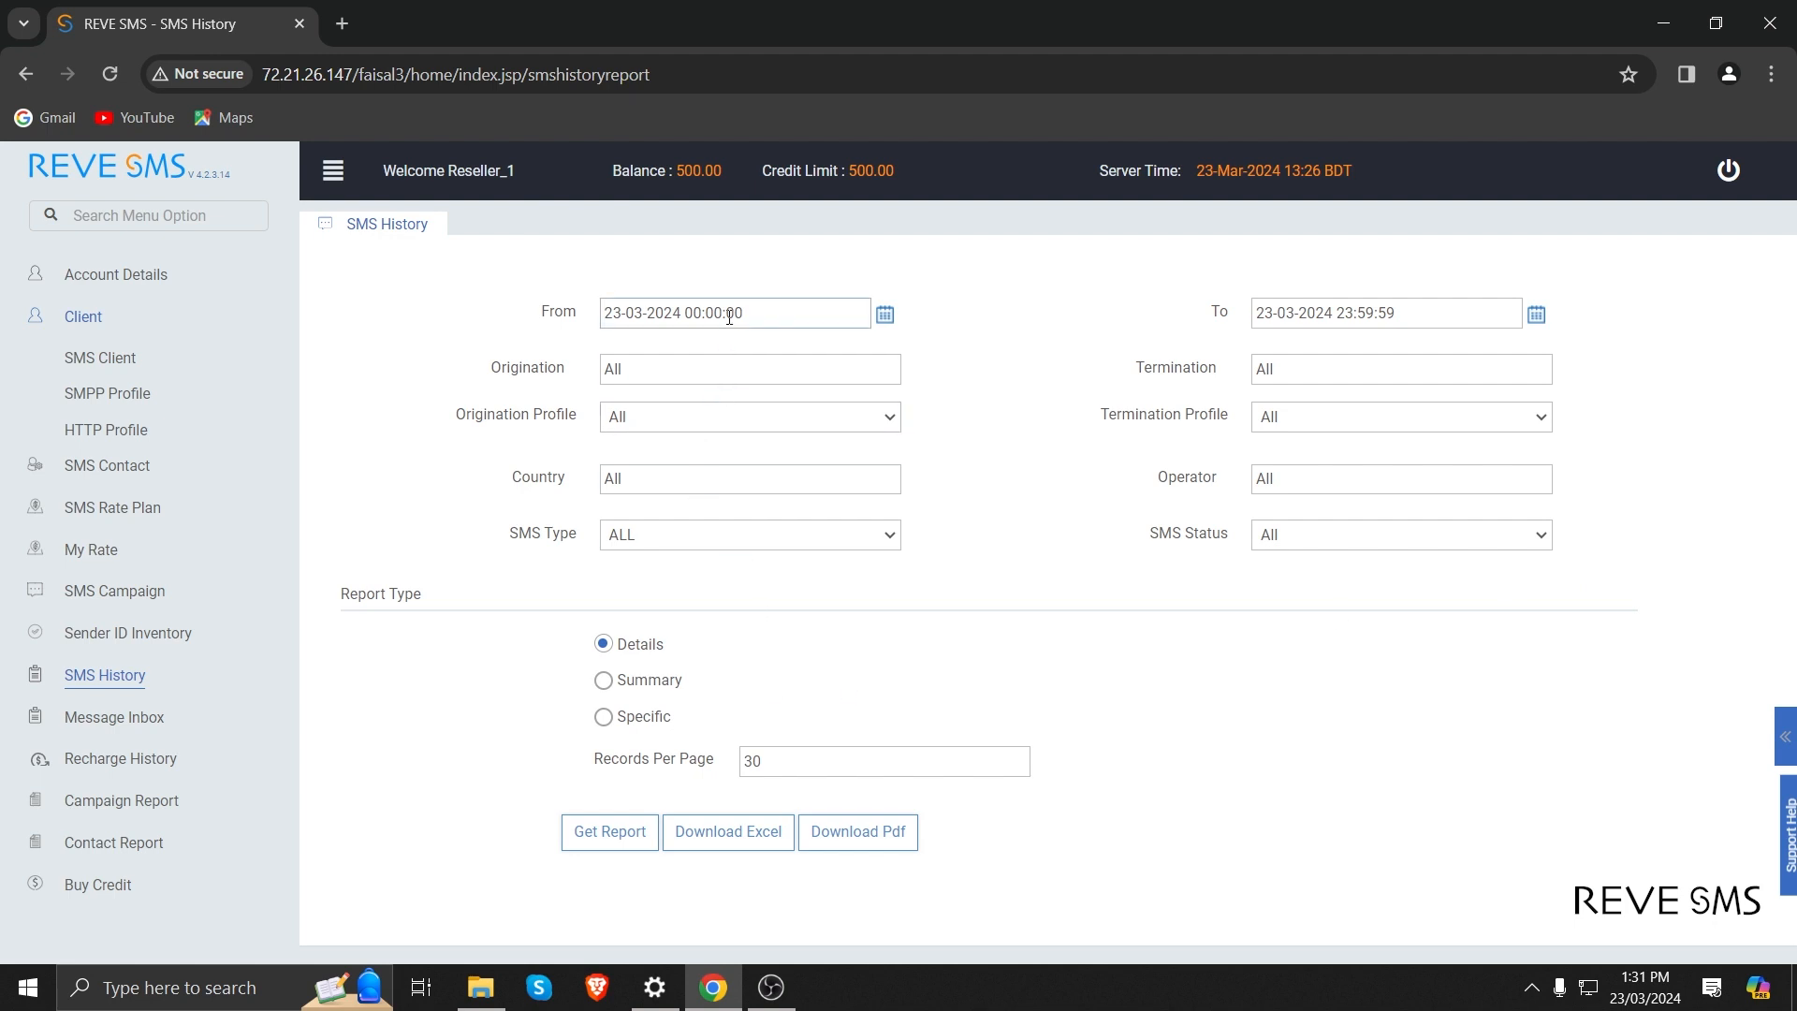
pyautogui.click(638, 369)
pyautogui.click(614, 831)
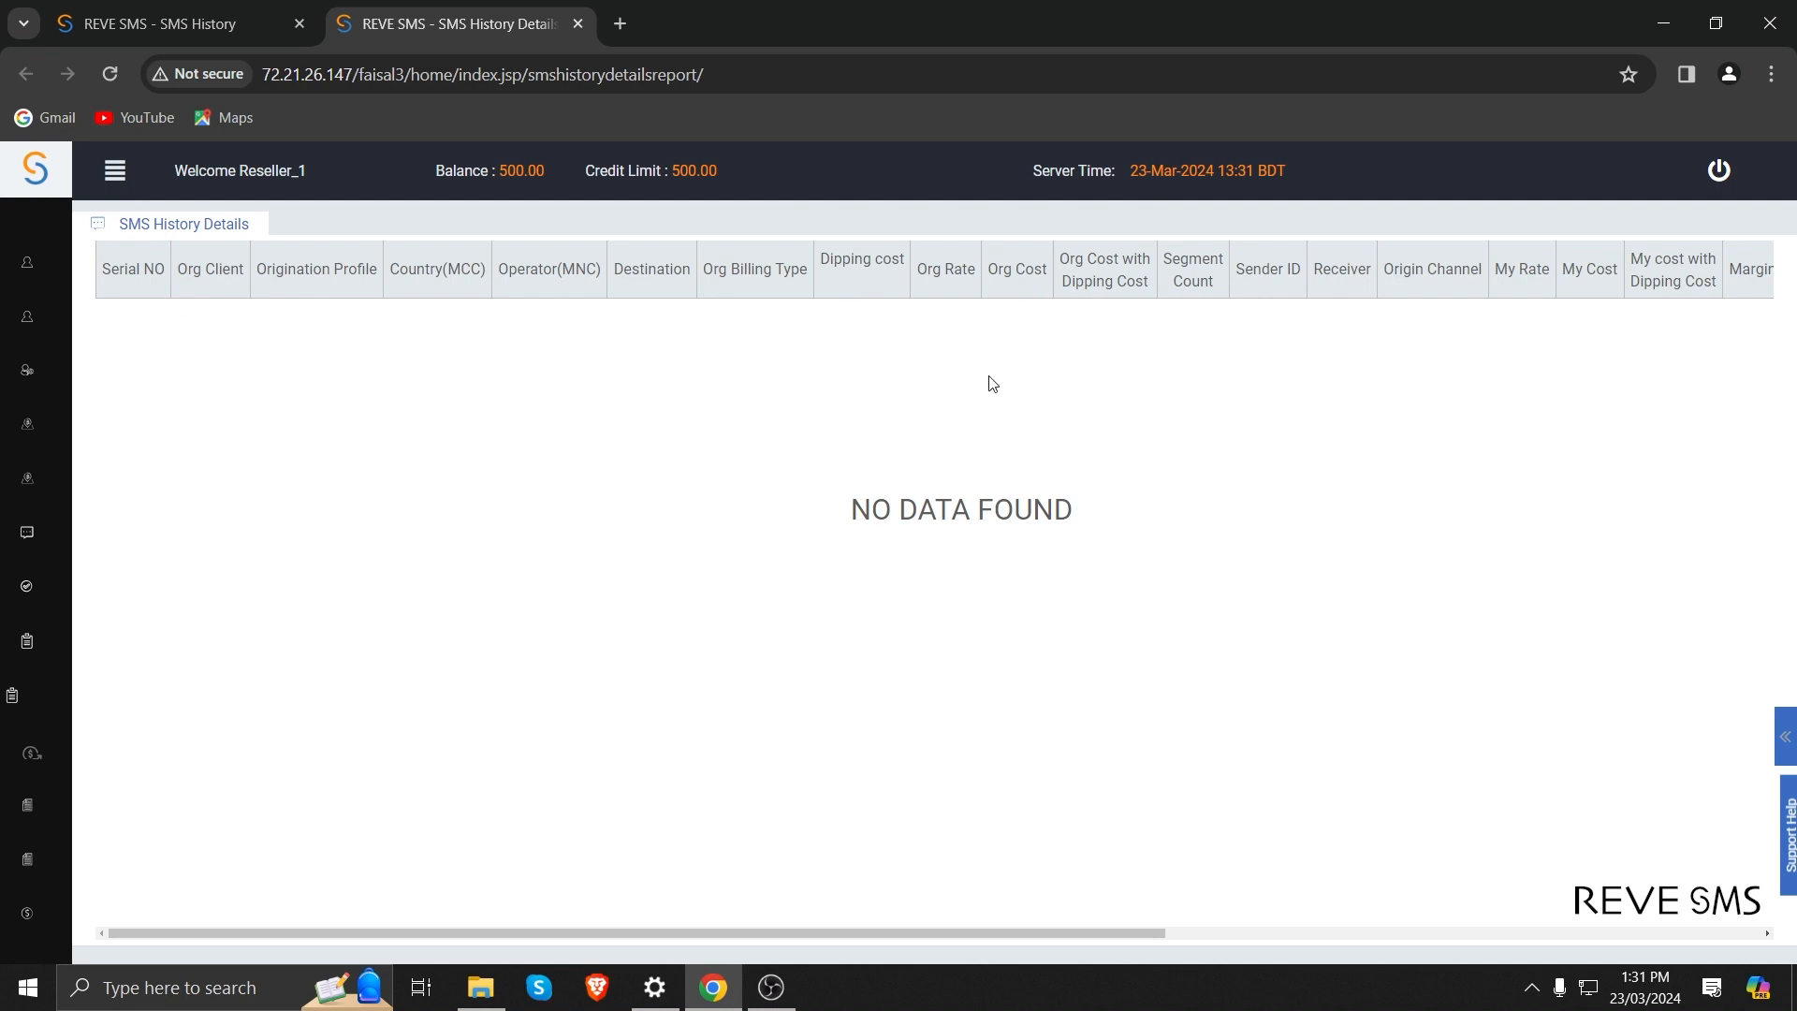
# Return to the SMS History filters and examine the Summary grouping options and the Specific report's Sender ID, Receiver and Message ID fields.
pyautogui.click(168, 25)
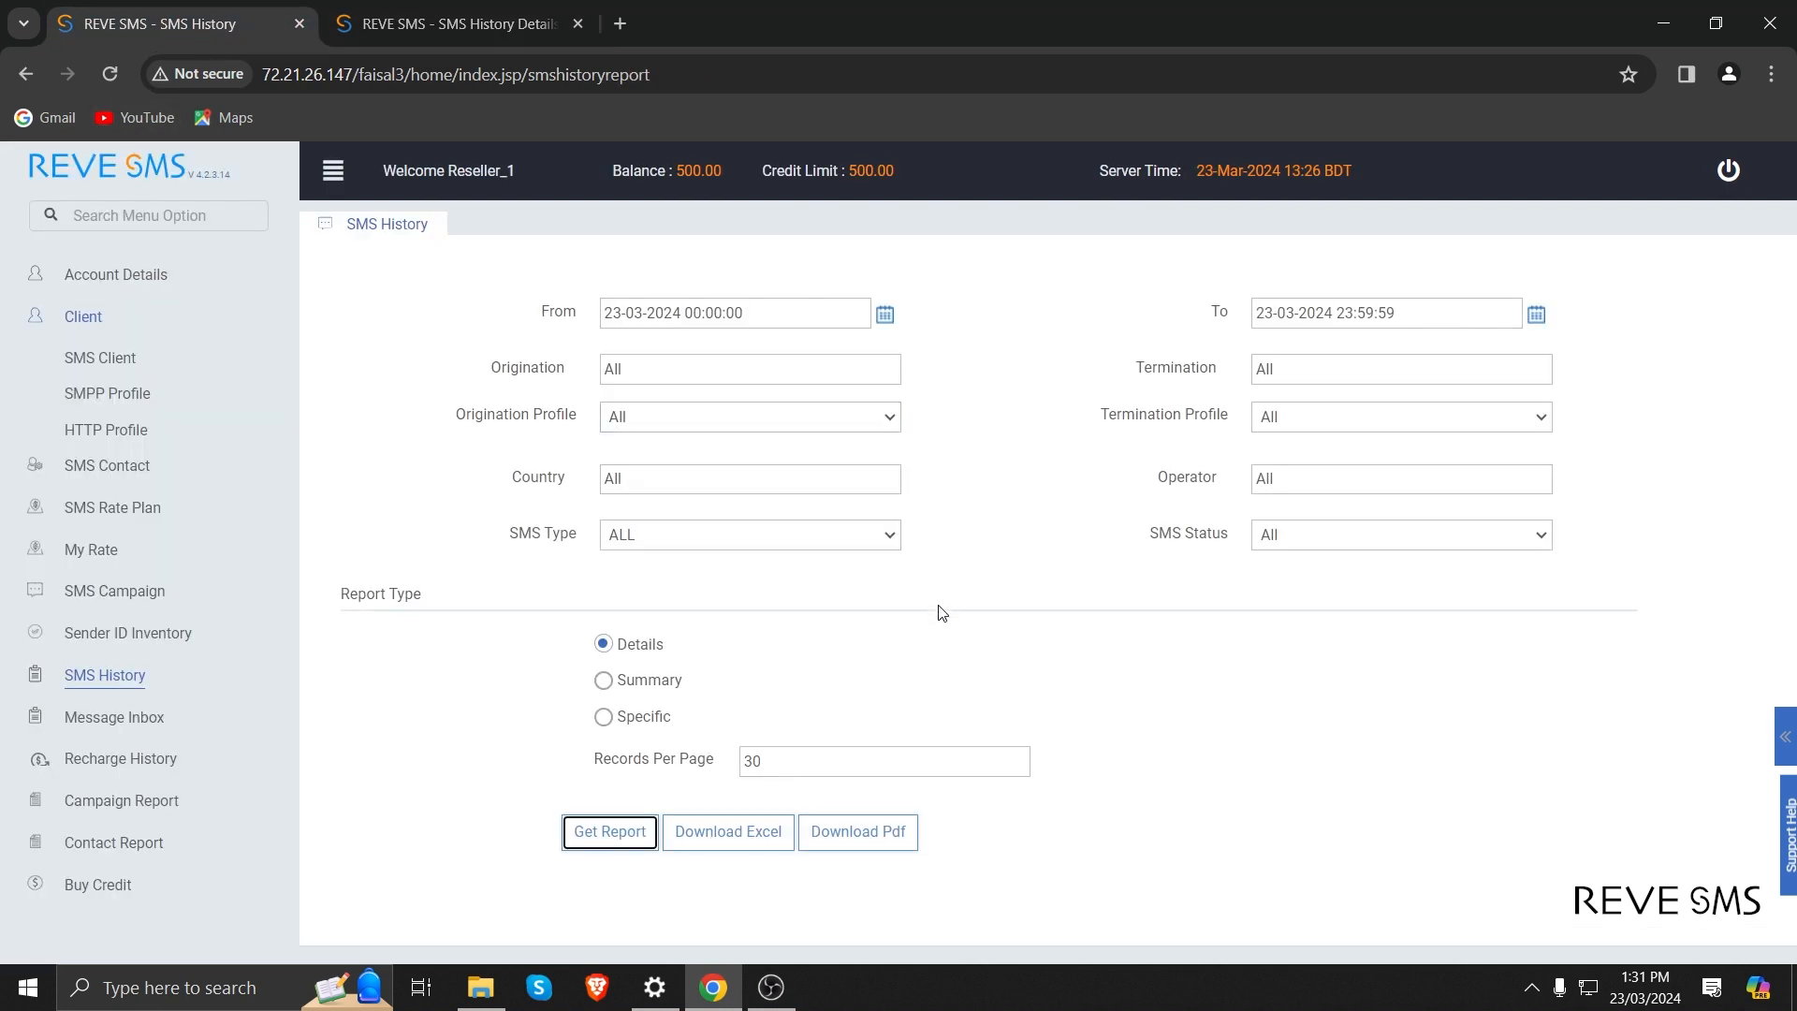
pyautogui.click(604, 683)
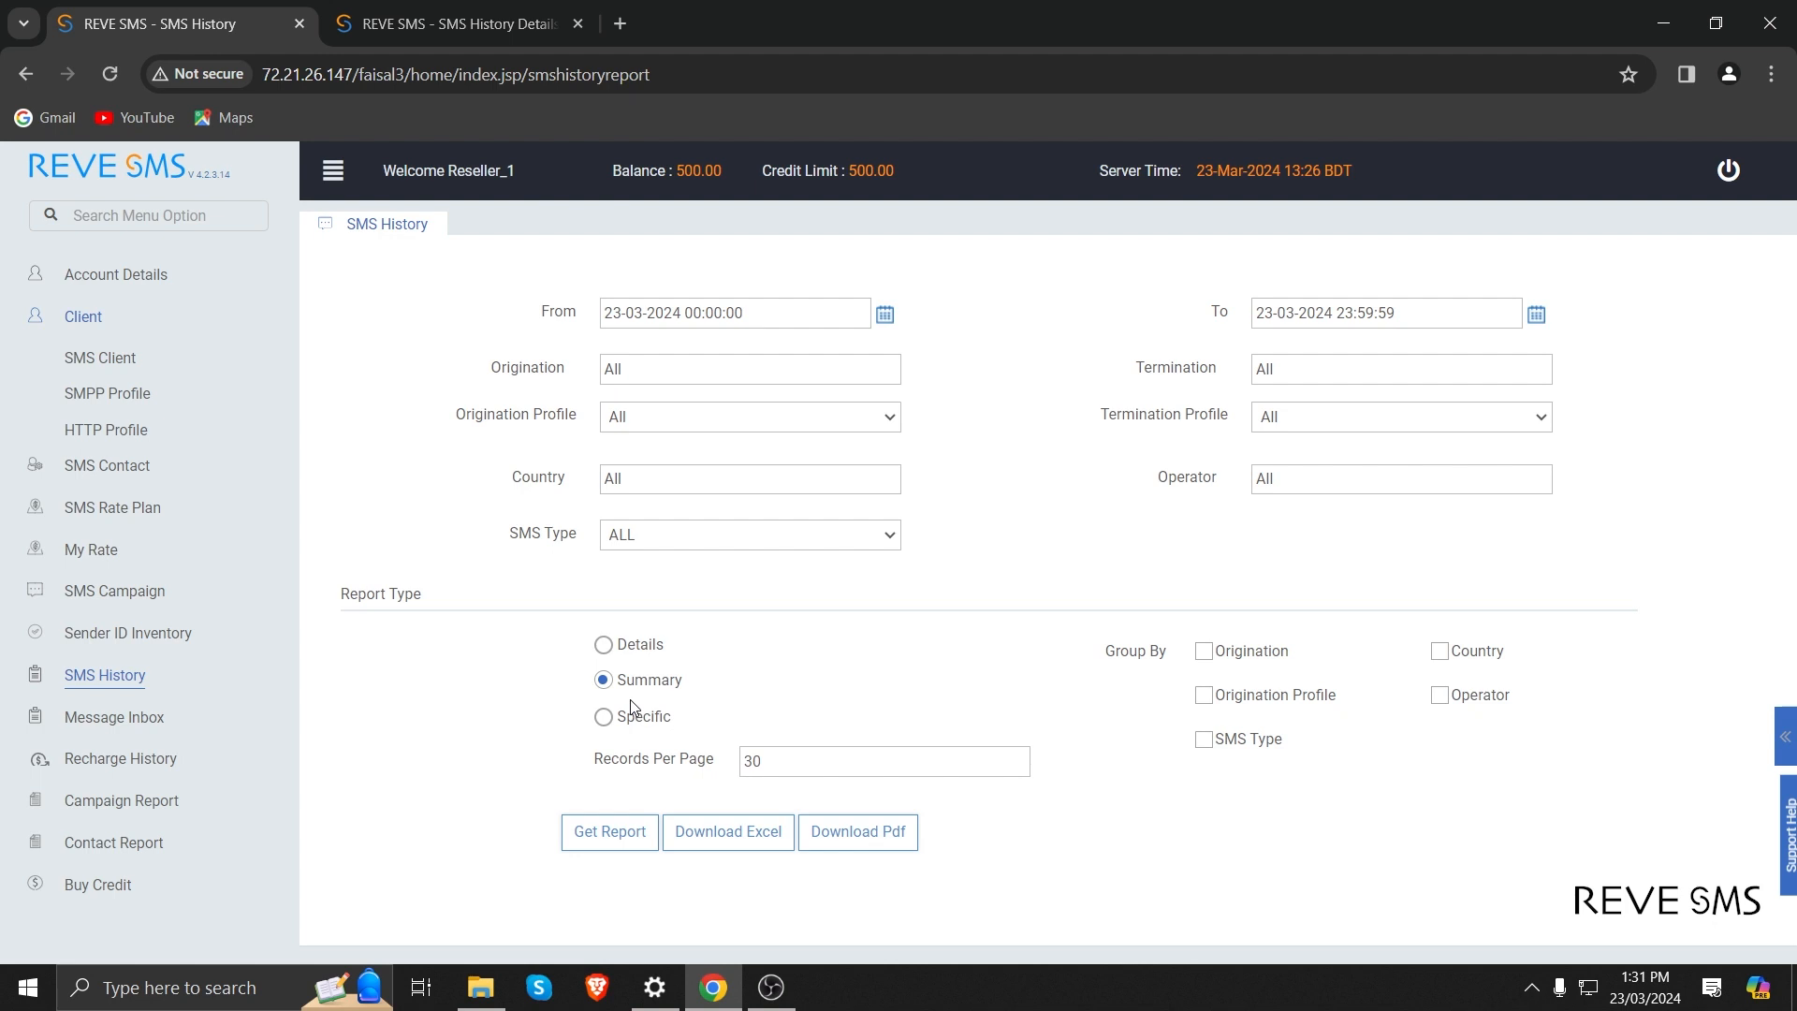
pyautogui.click(604, 717)
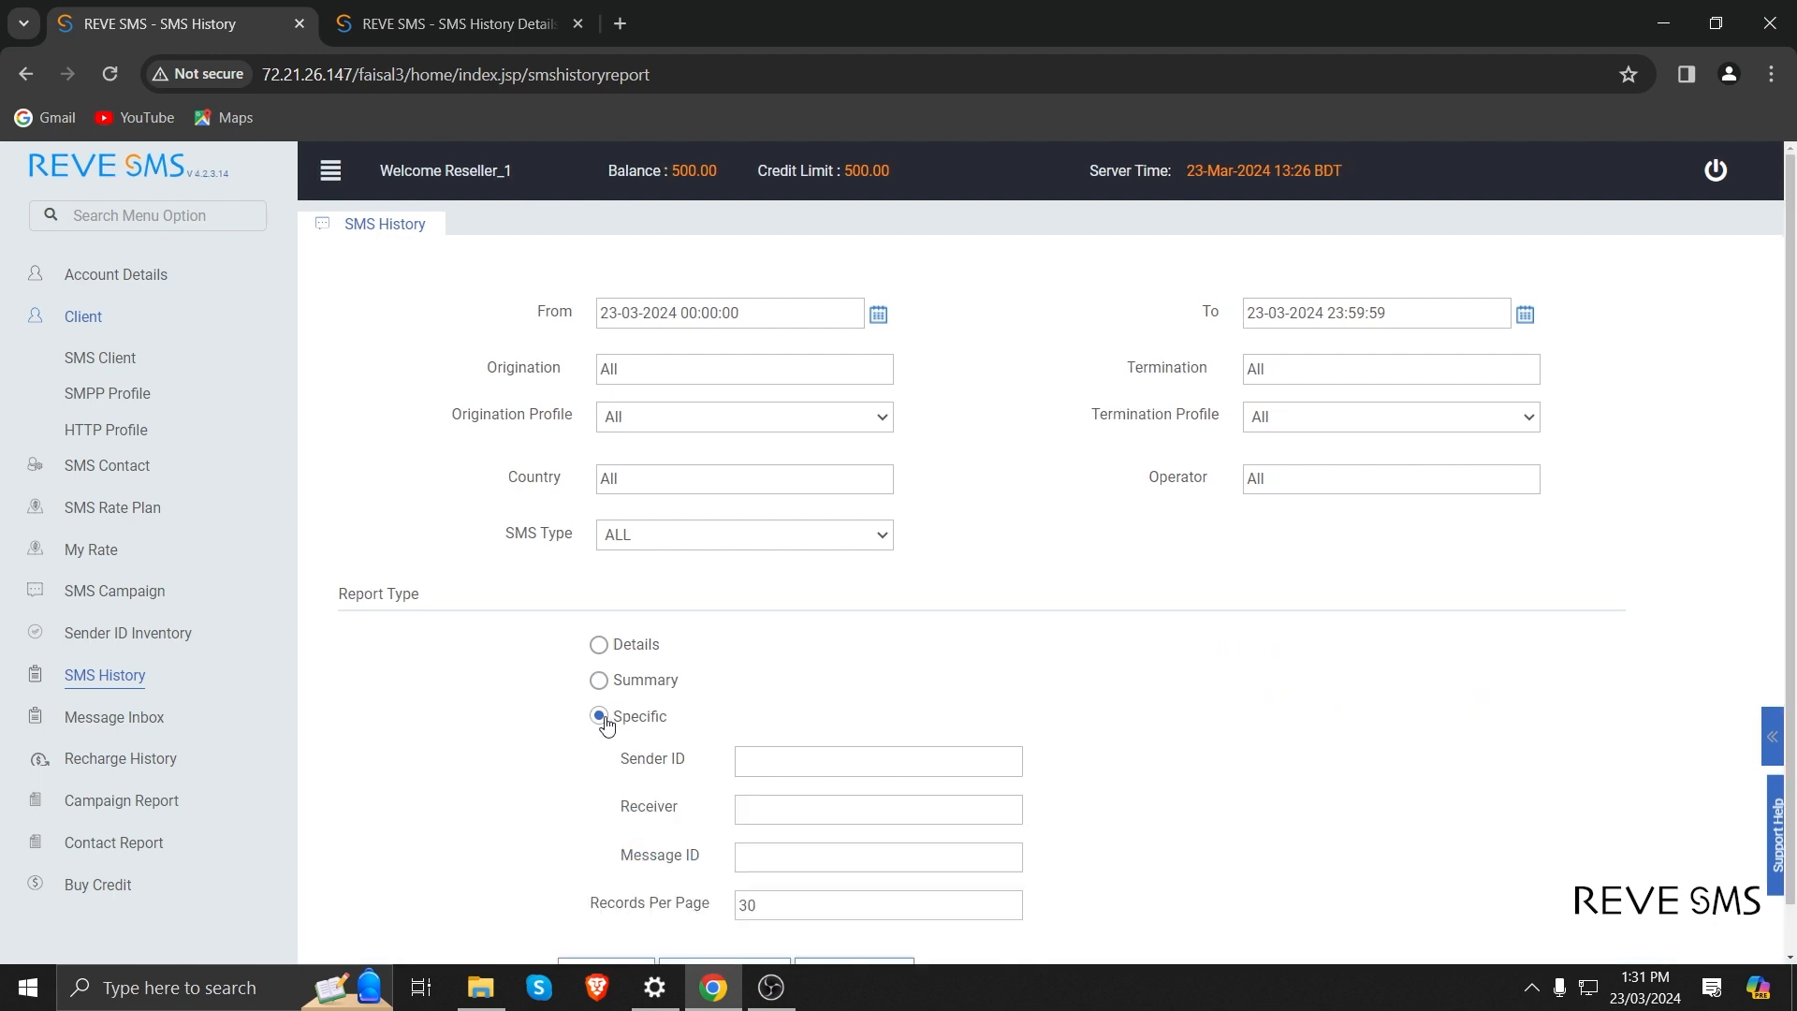
pyautogui.scroll(-1, 606, 724)
pyautogui.click(793, 718)
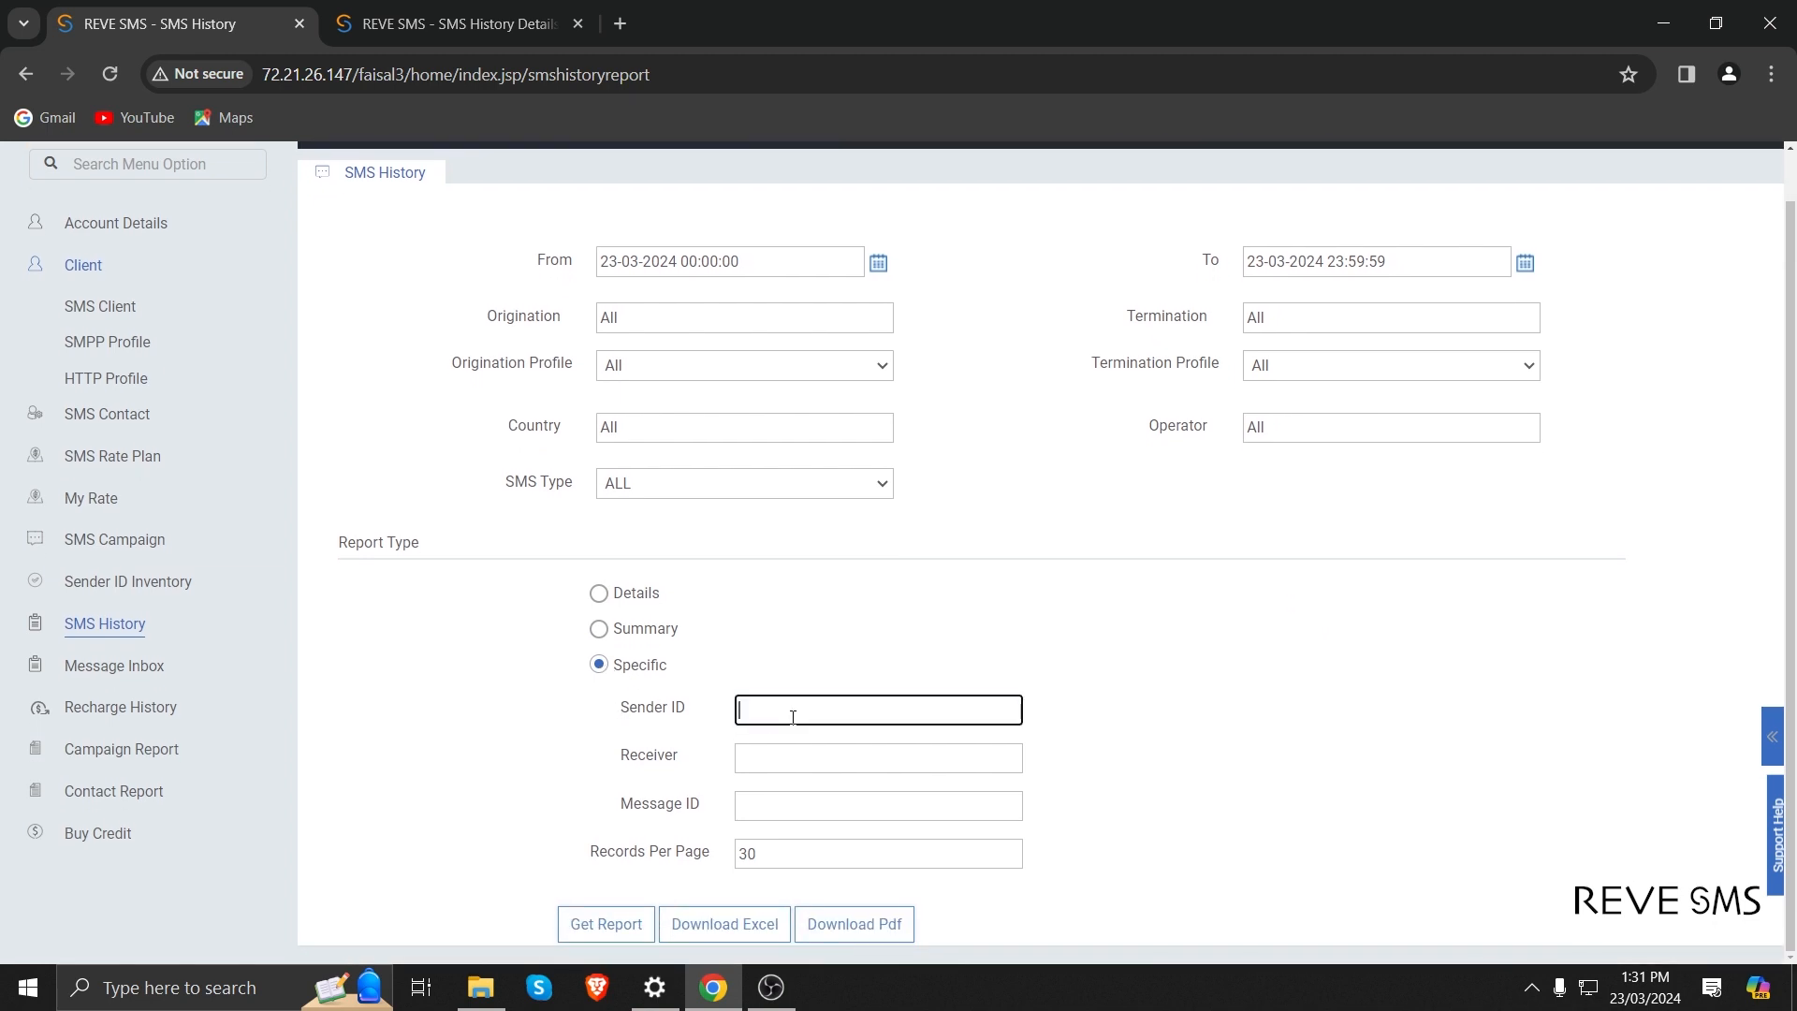
pyautogui.click(773, 756)
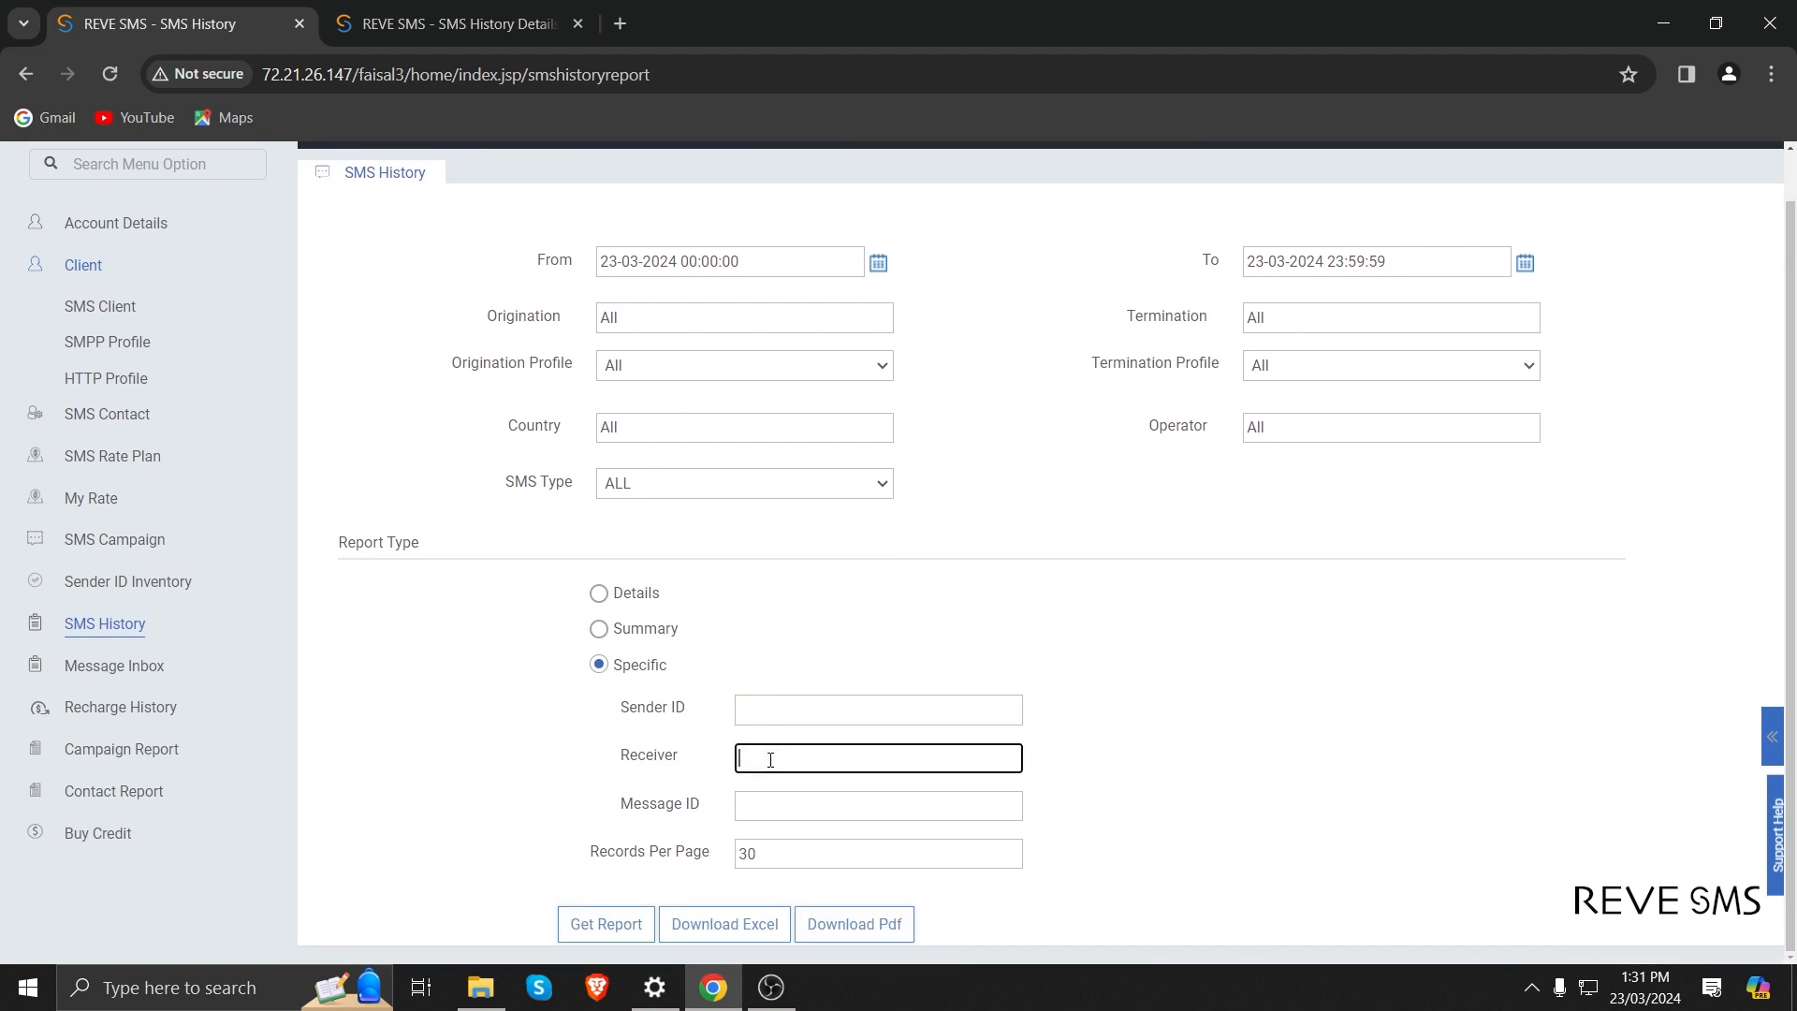
pyautogui.click(787, 806)
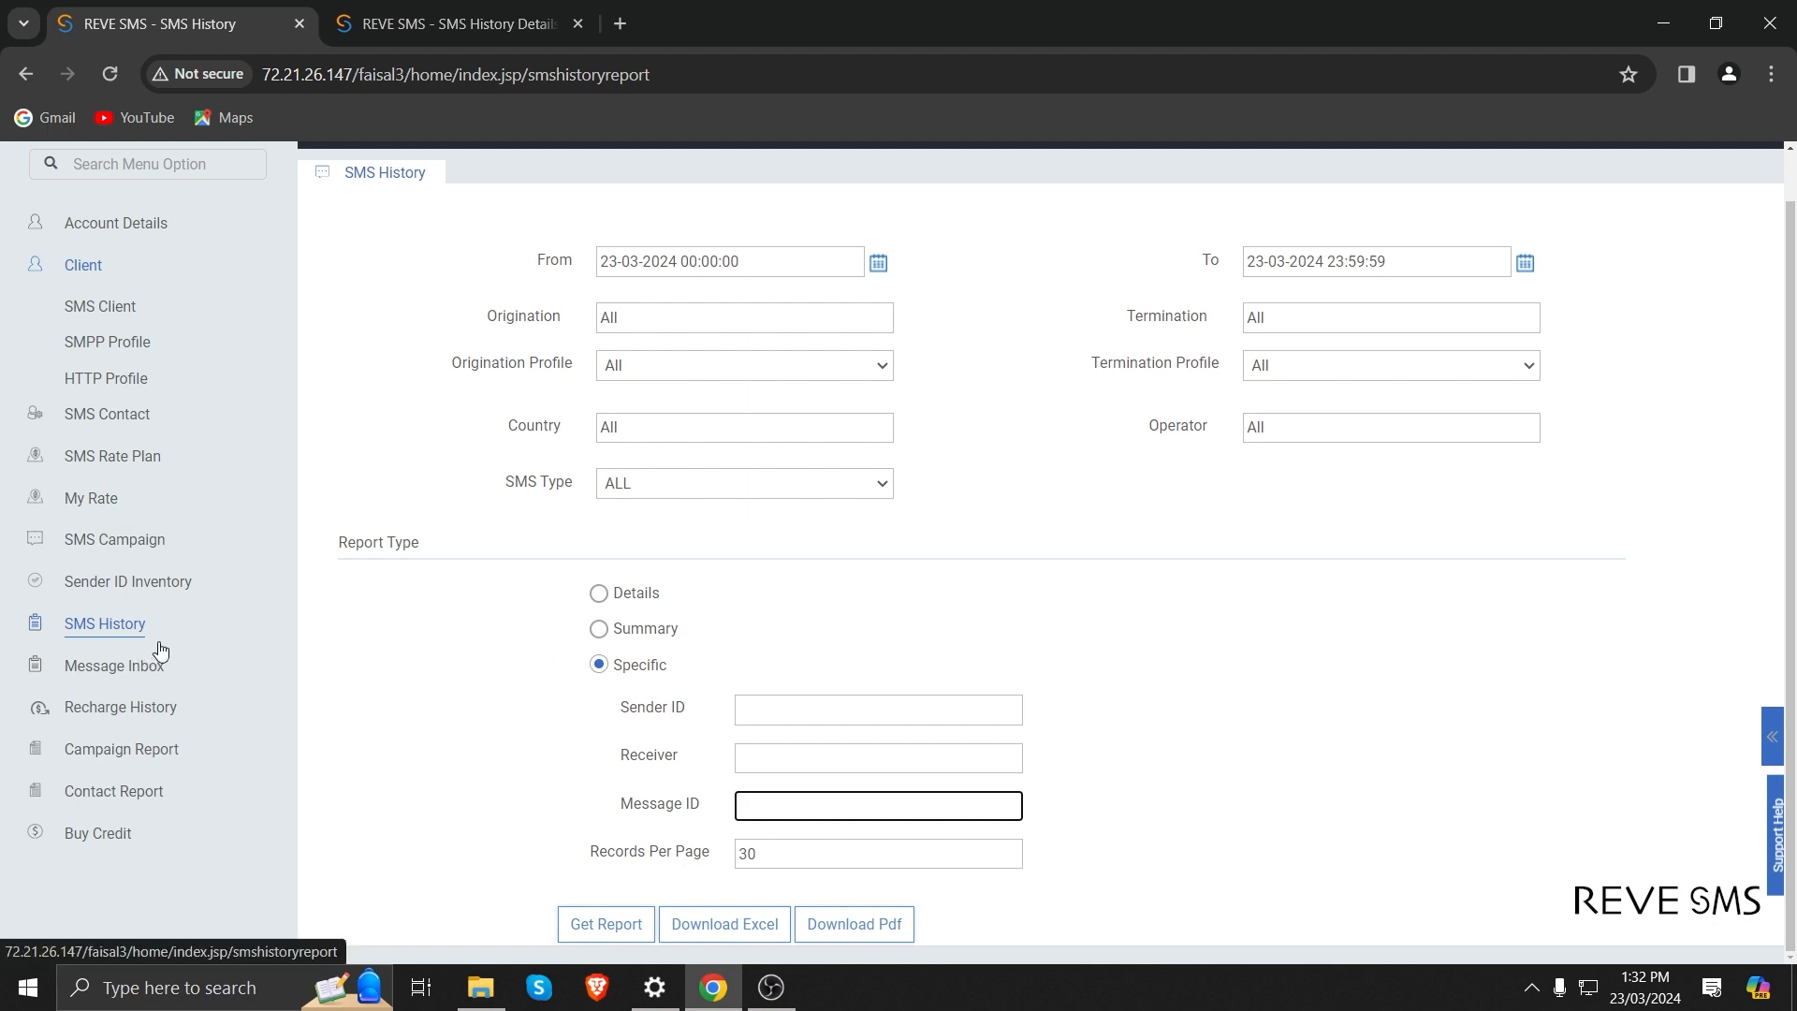
# Open the campaign report to view the SMS campaign history.
pyautogui.click(159, 748)
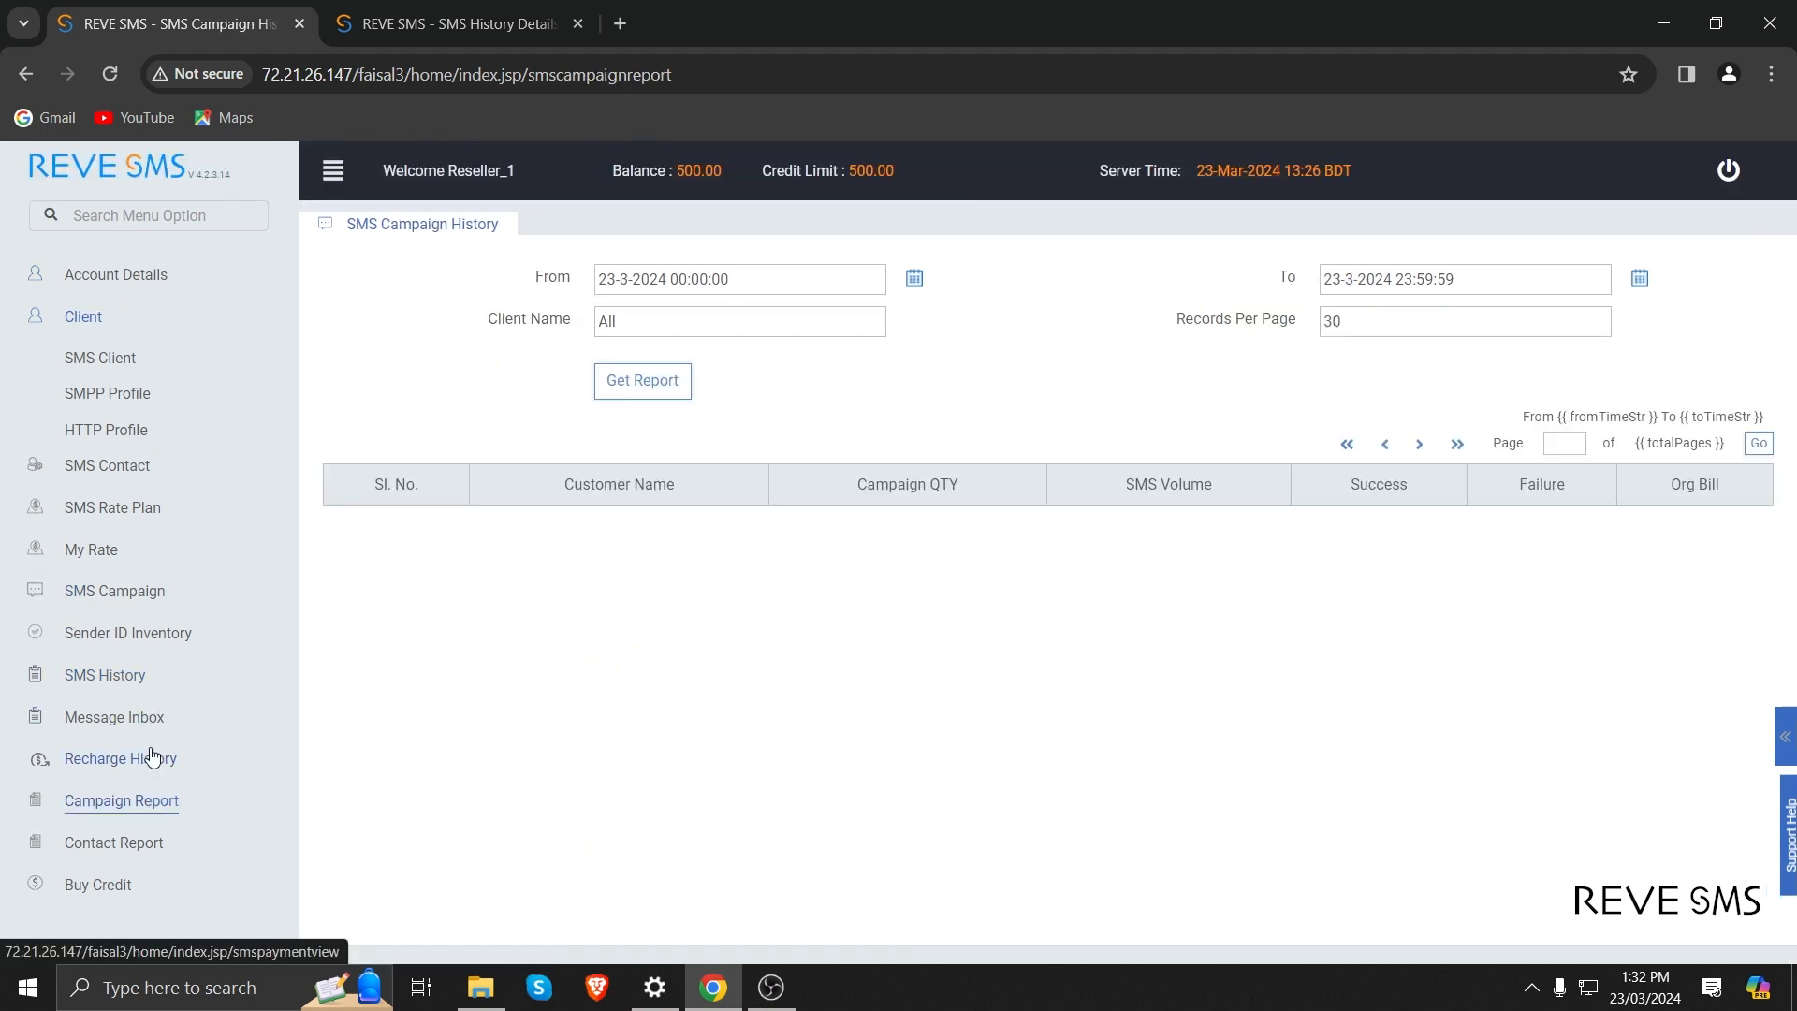